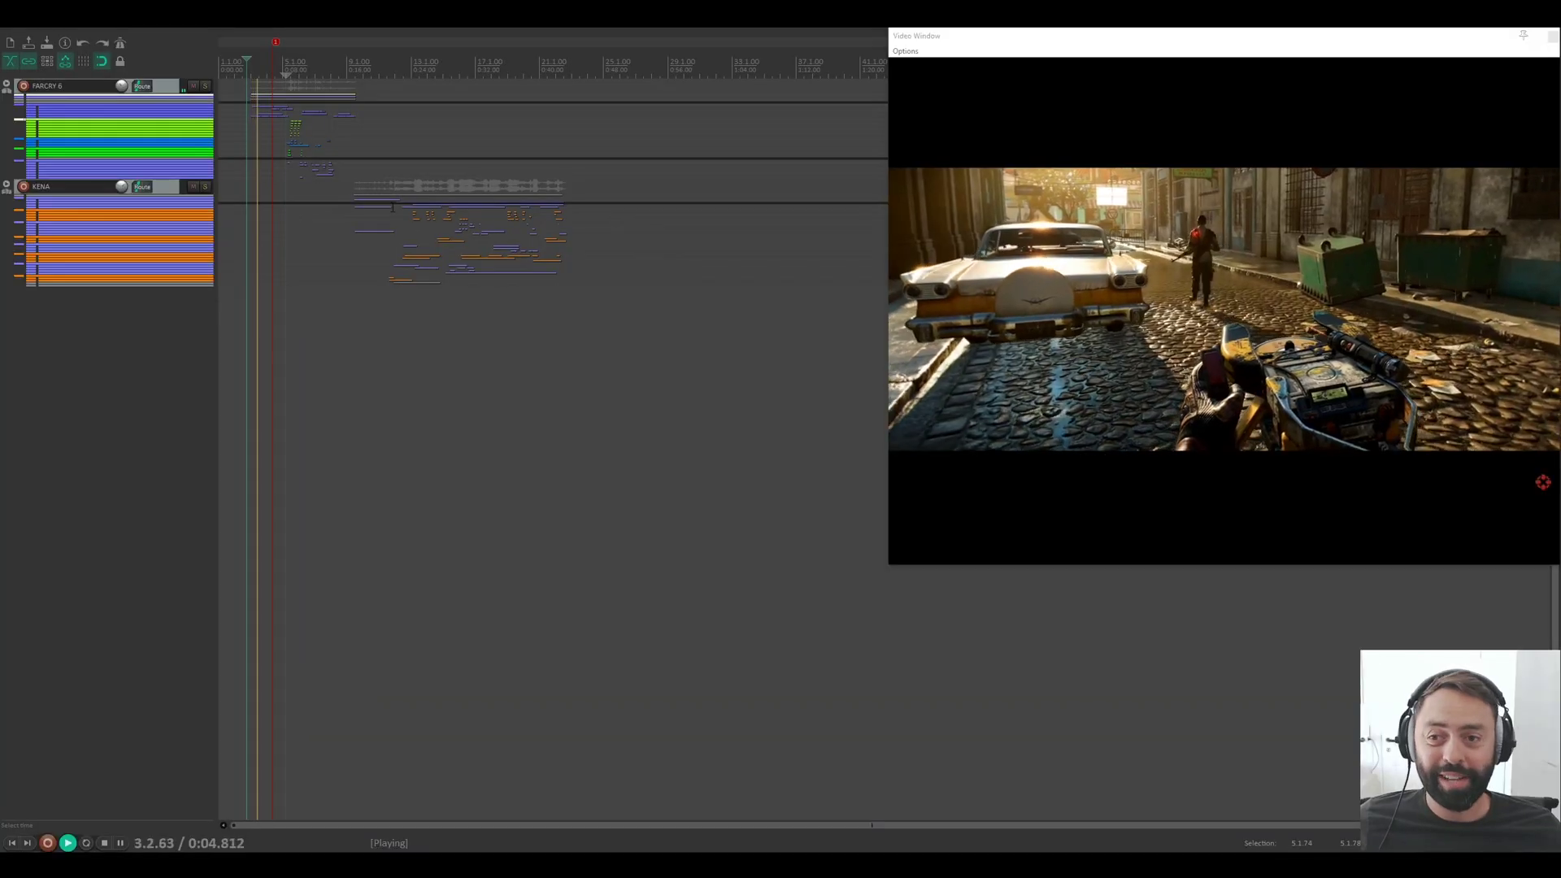
# Step: Stop playback, expand the FARCRY 6 track folder, and place the edit cursor just before the gameplay clip
pyautogui.press('space')
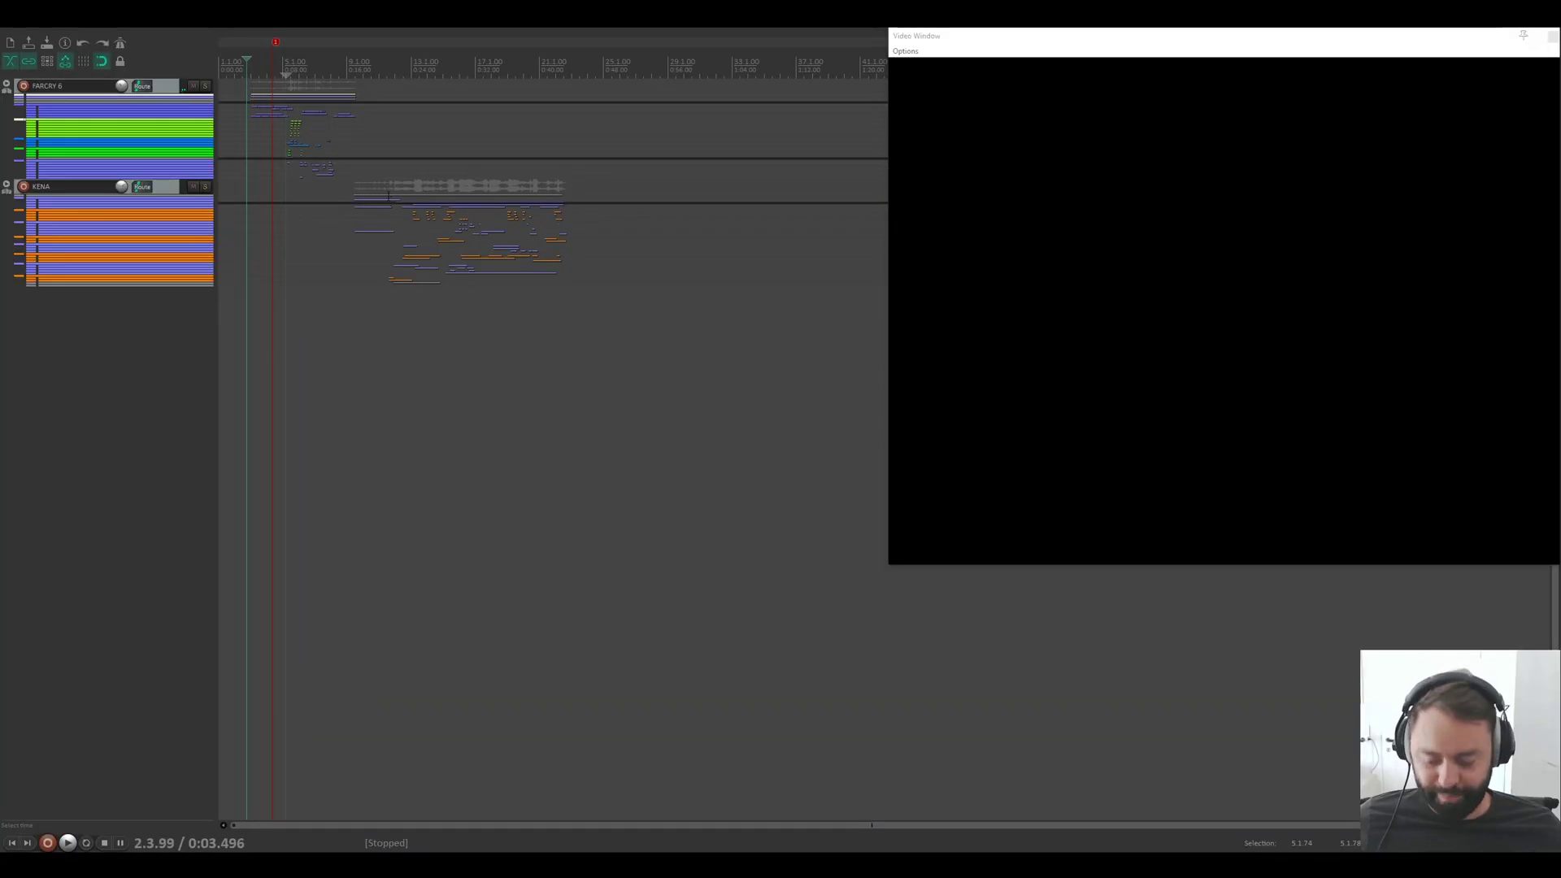
pyautogui.click(7, 86)
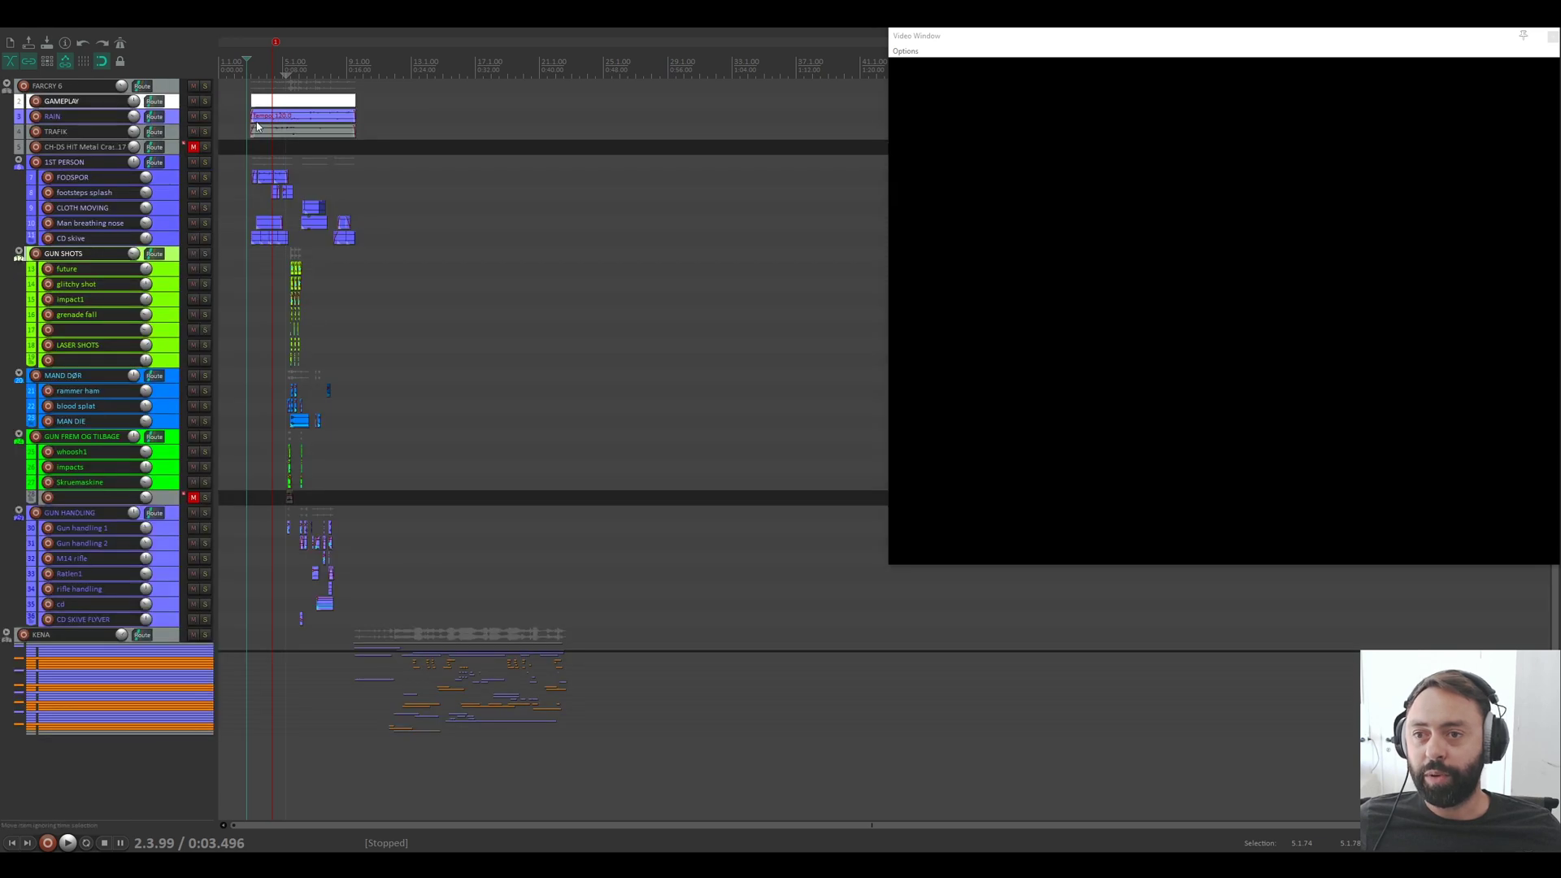
pyautogui.scroll(6, 242, 131)
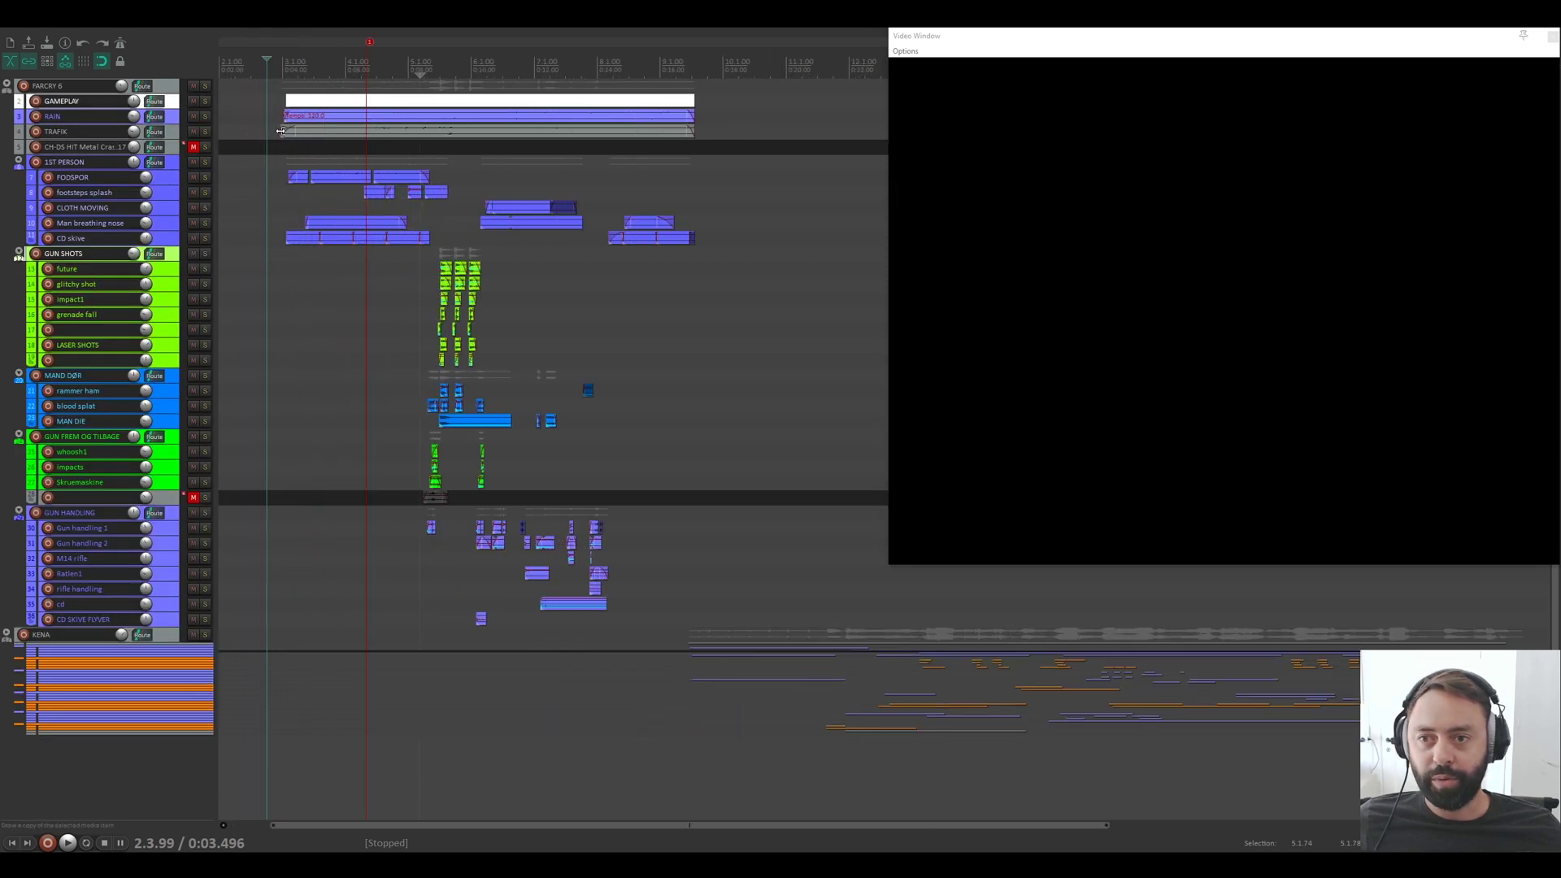
pyautogui.click(274, 130)
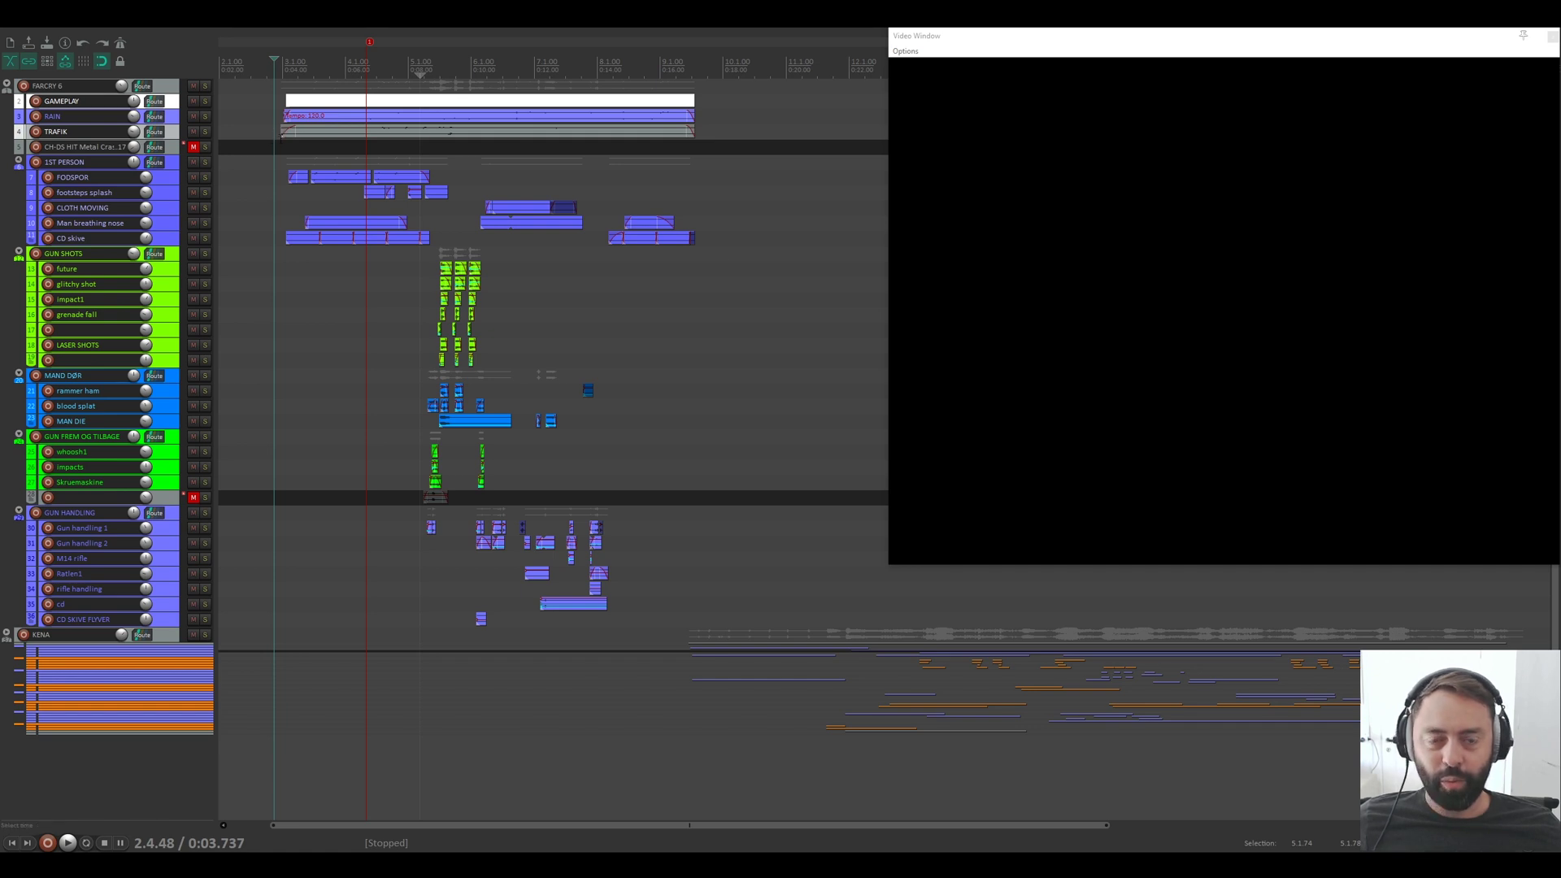
# Step: Solo the GAMEPLAY track and watch the clip in sections, pausing at the walk, the gun shots and the reload
pyautogui.click(174, 105)
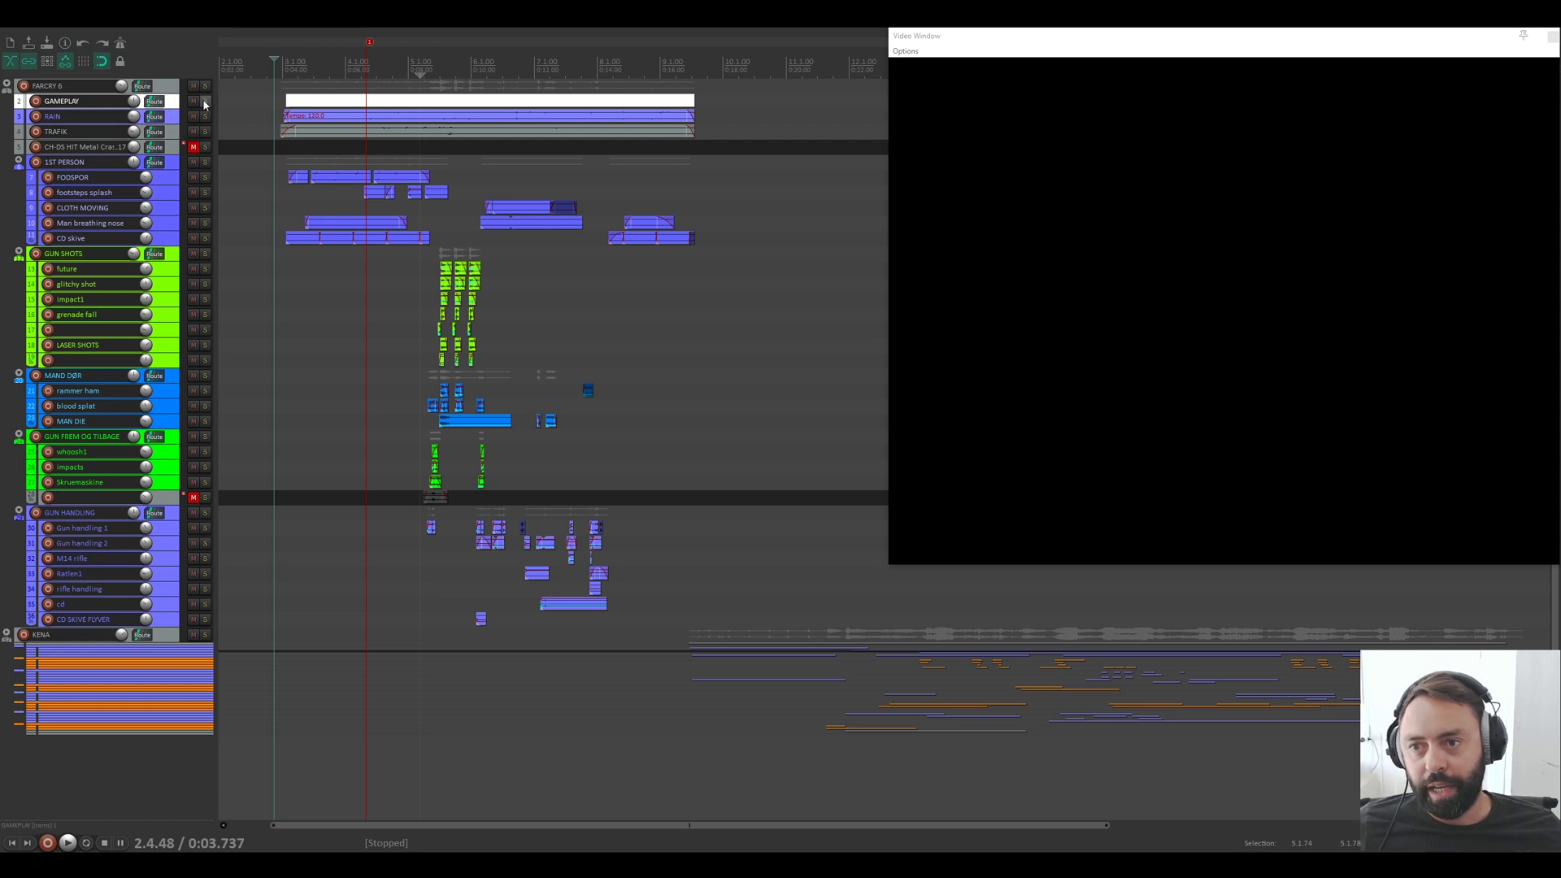
pyautogui.click(205, 103)
pyautogui.press('space')
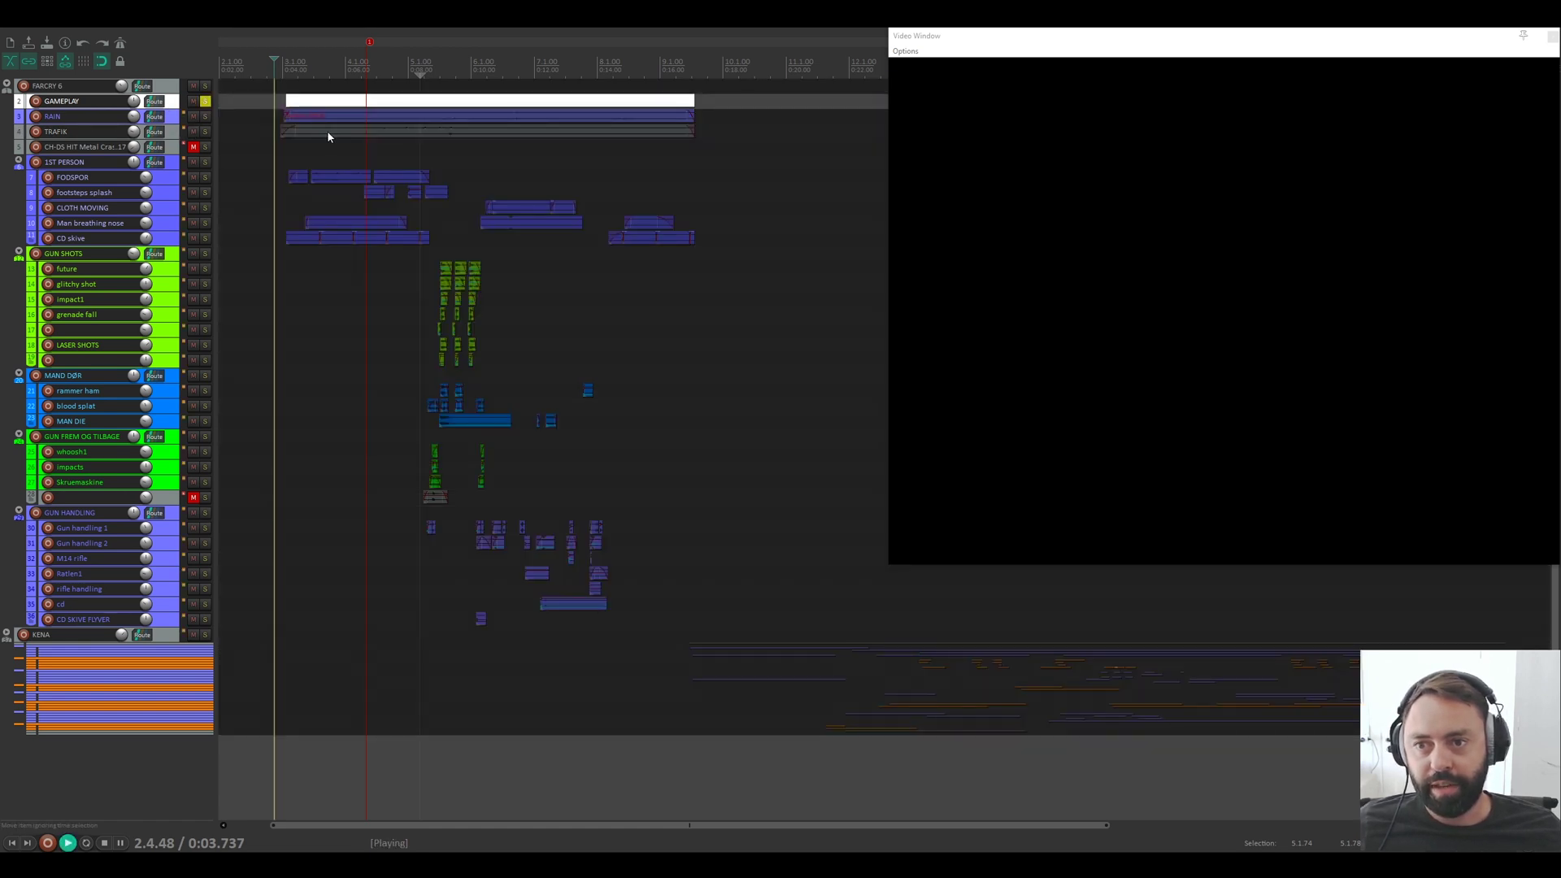
pyautogui.hotkey('ctrl', 'space')
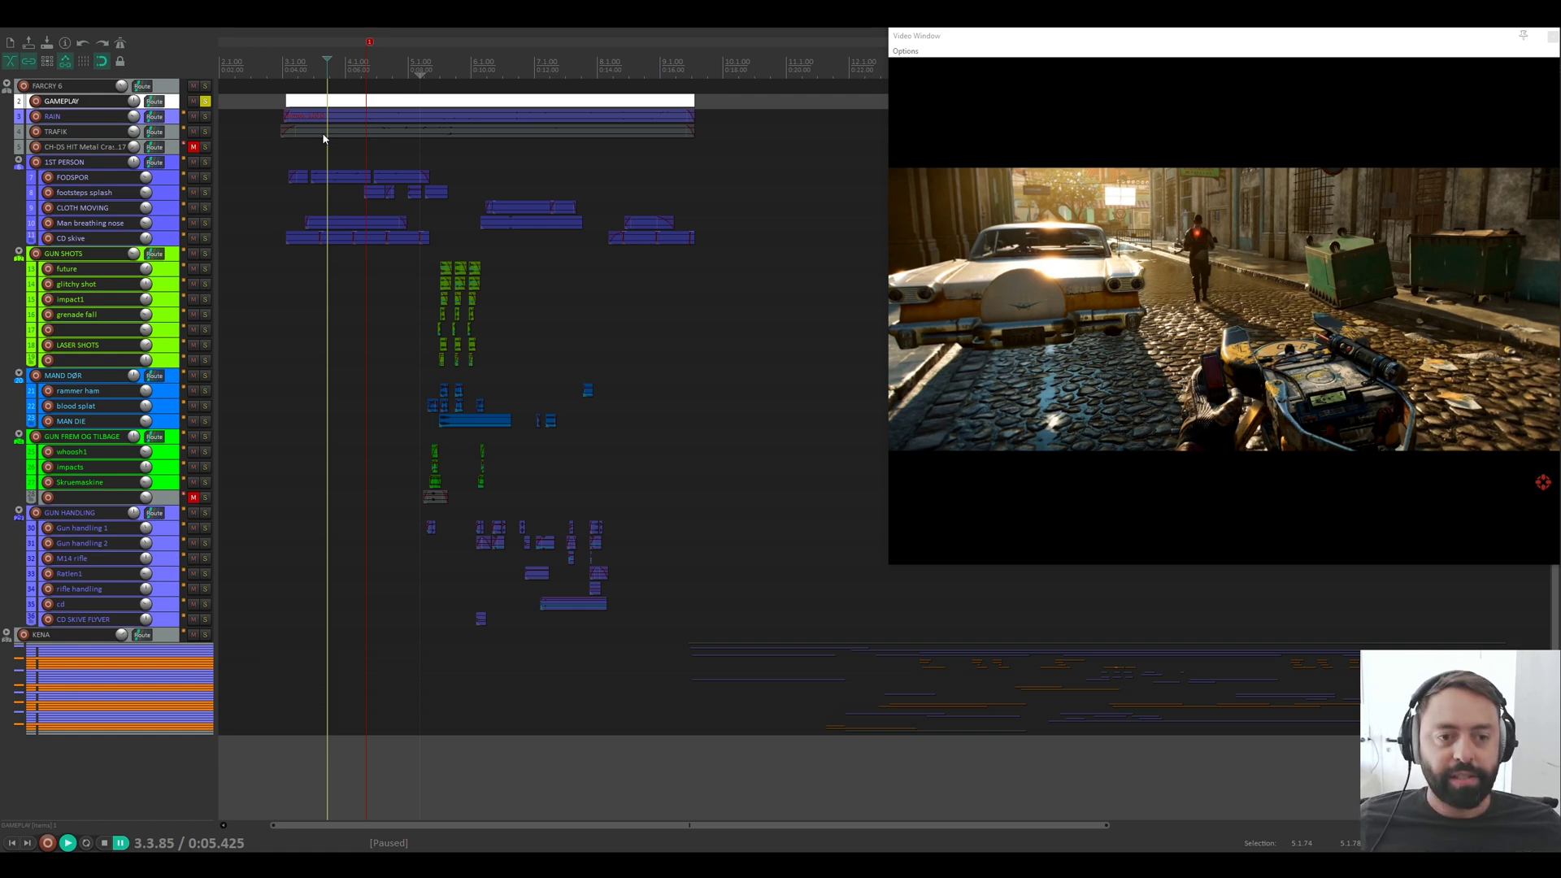
pyautogui.press('space')
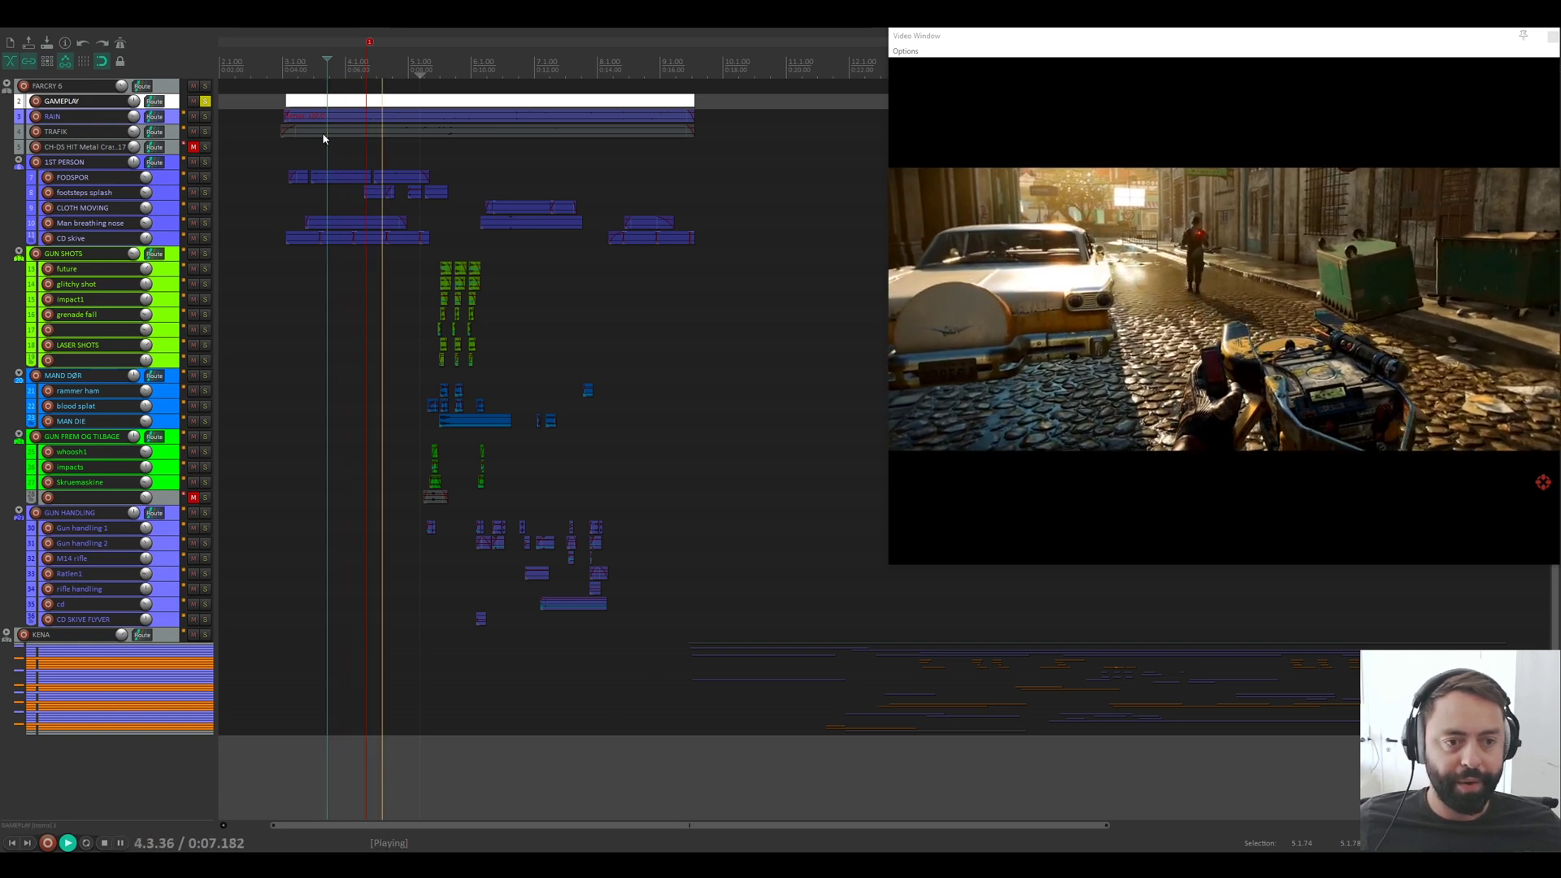
pyautogui.press('space')
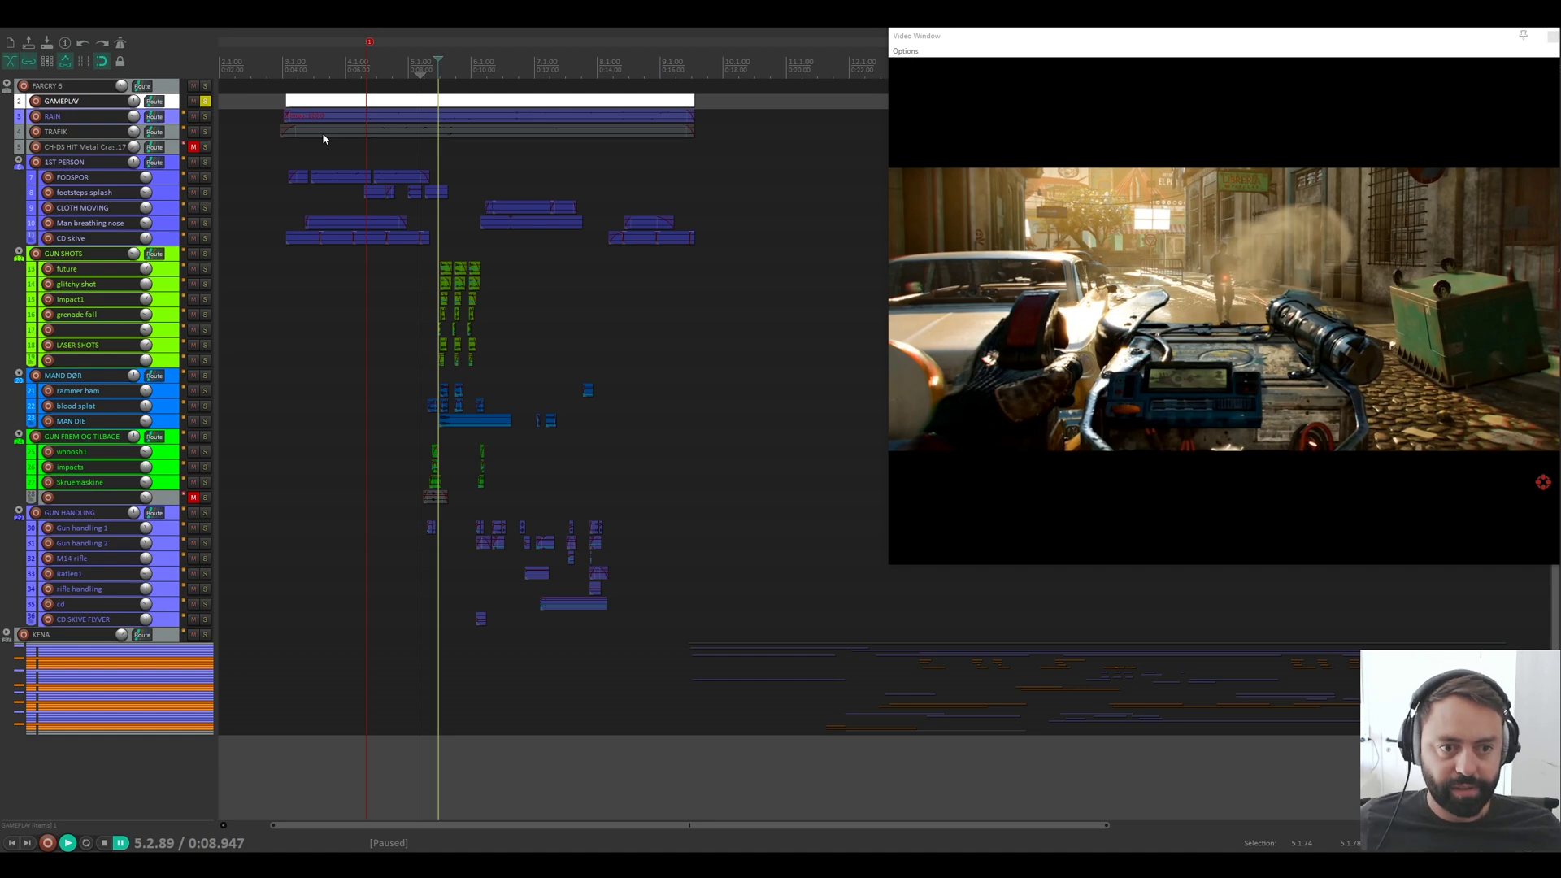
pyautogui.press('space')
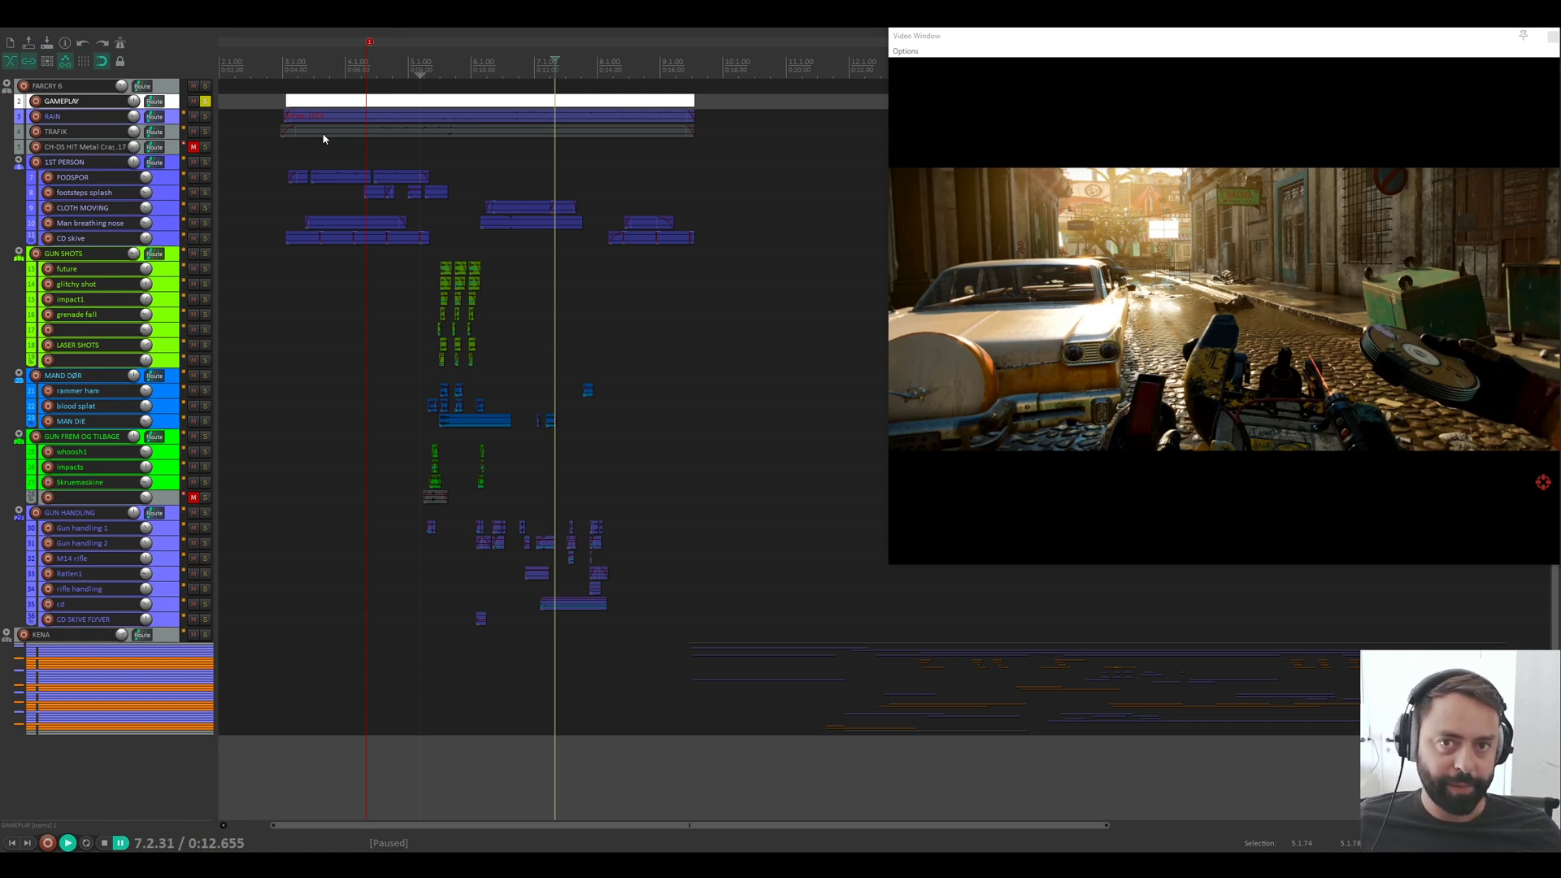
# Step: Advance the playhead in small increments through the disc reload until the gun is lowered again
pyautogui.press('Right')
pyautogui.press('Right')
pyautogui.press('Right')
pyautogui.press('Right')
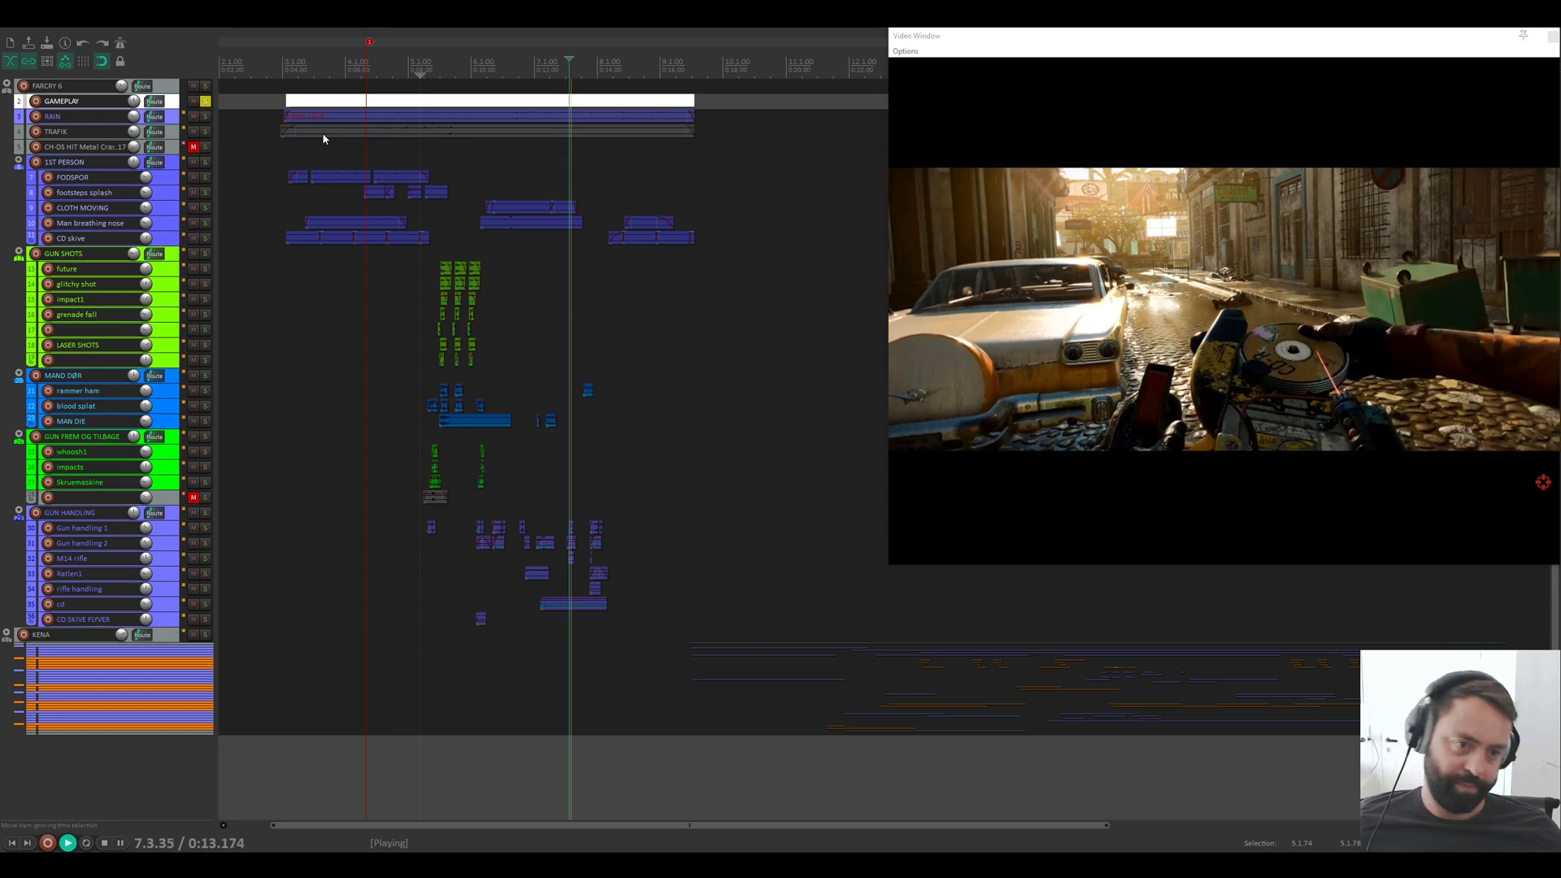
pyautogui.press('Right')
pyautogui.press('Right')
pyautogui.press('Right')
pyautogui.press('Right')
pyautogui.press('Right')
pyautogui.press('Right')
pyautogui.press('Right')
pyautogui.press('Right')
pyautogui.press('Right')
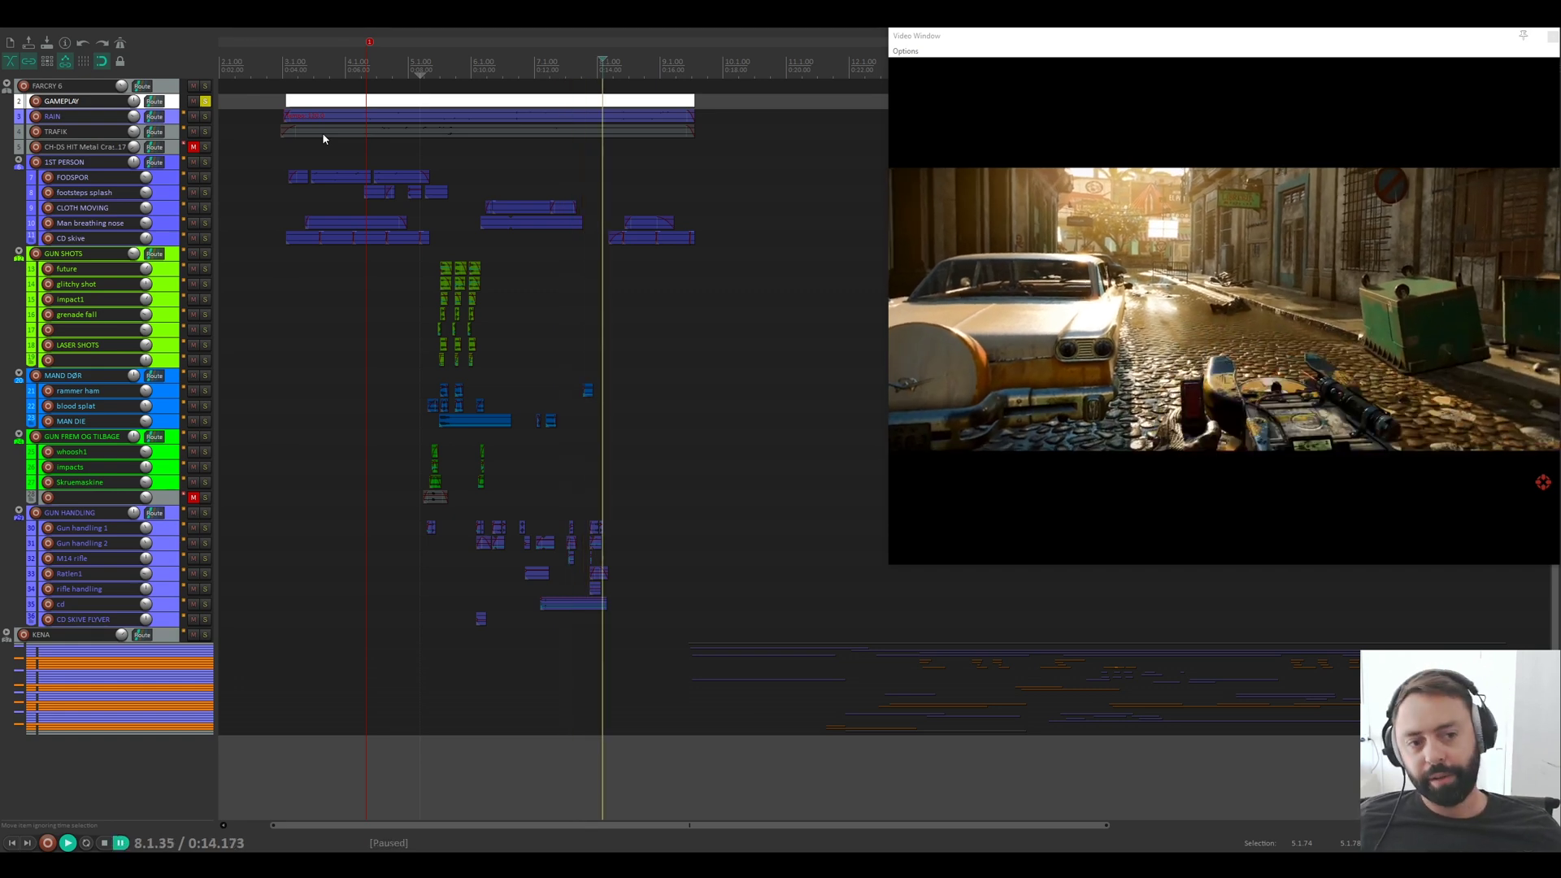
pyautogui.press('Right')
pyautogui.press('Right')
pyautogui.press('Right')
pyautogui.press('Right')
pyautogui.press('Right')
pyautogui.press('Right')
pyautogui.press('Right')
pyautogui.press('Right')
pyautogui.press('Right')
pyautogui.press('Right')
pyautogui.press('Right')
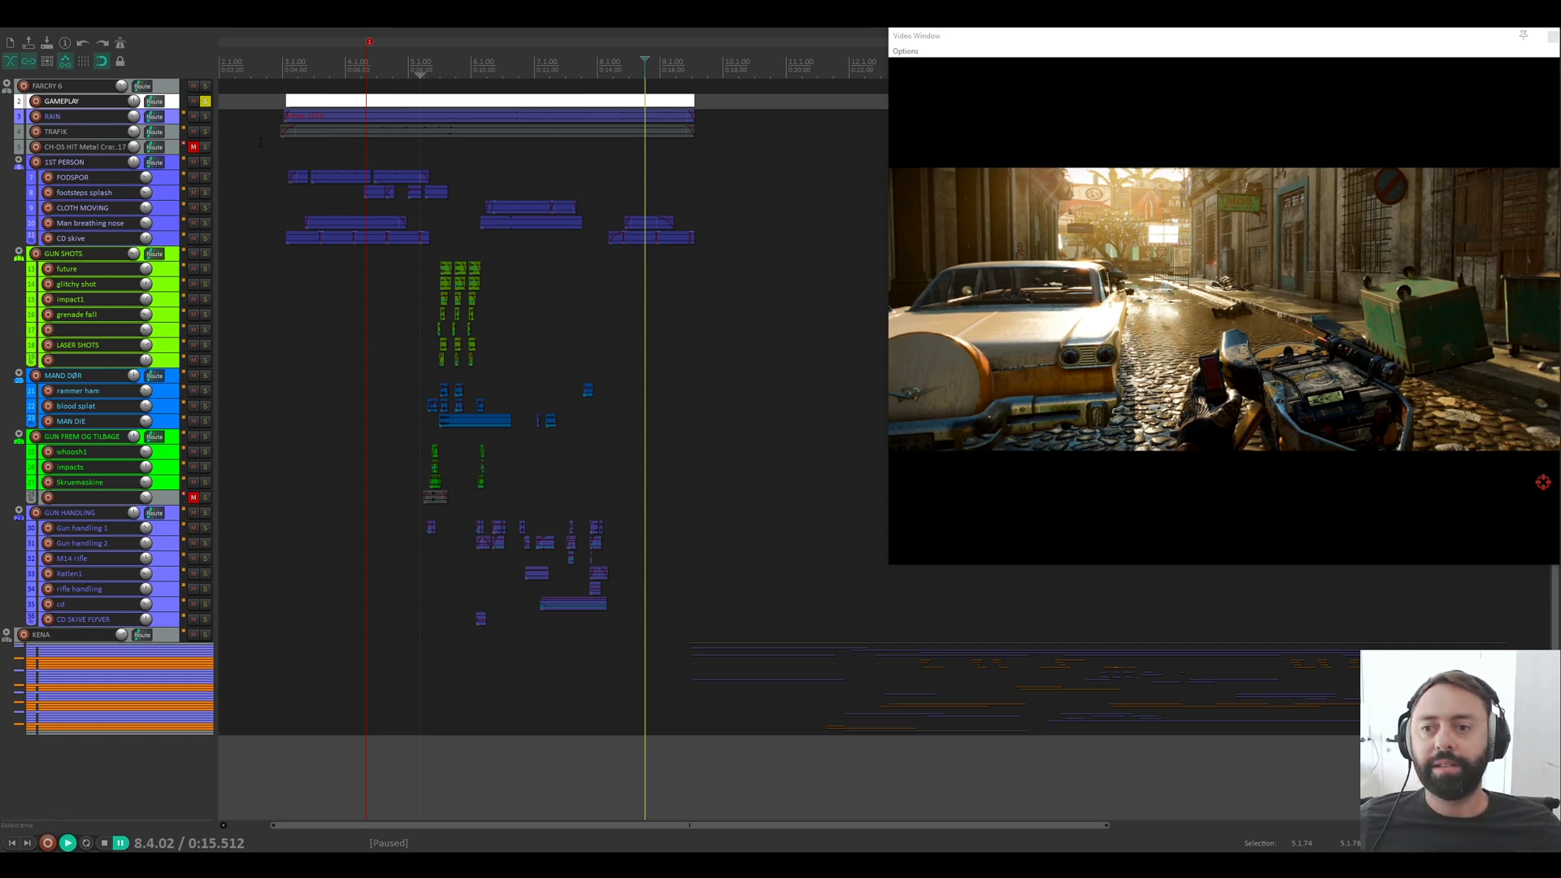
# Step: Unsolo the GAMEPLAY track and play the full sound design from the clip's start until after the gun shots
pyautogui.click(205, 101)
pyautogui.click(276, 218)
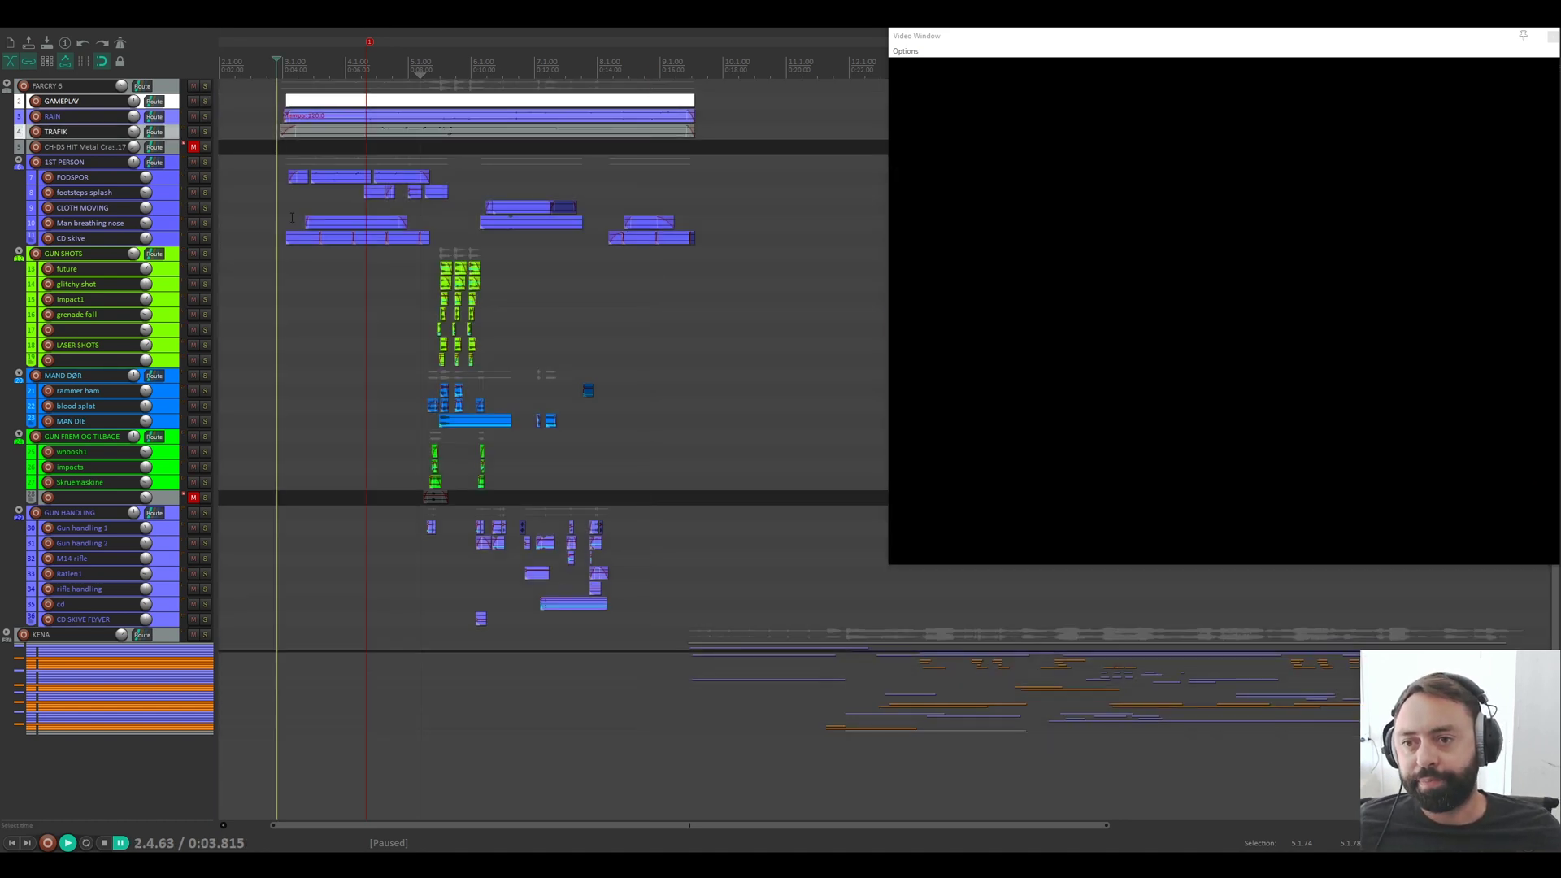
pyautogui.press('space')
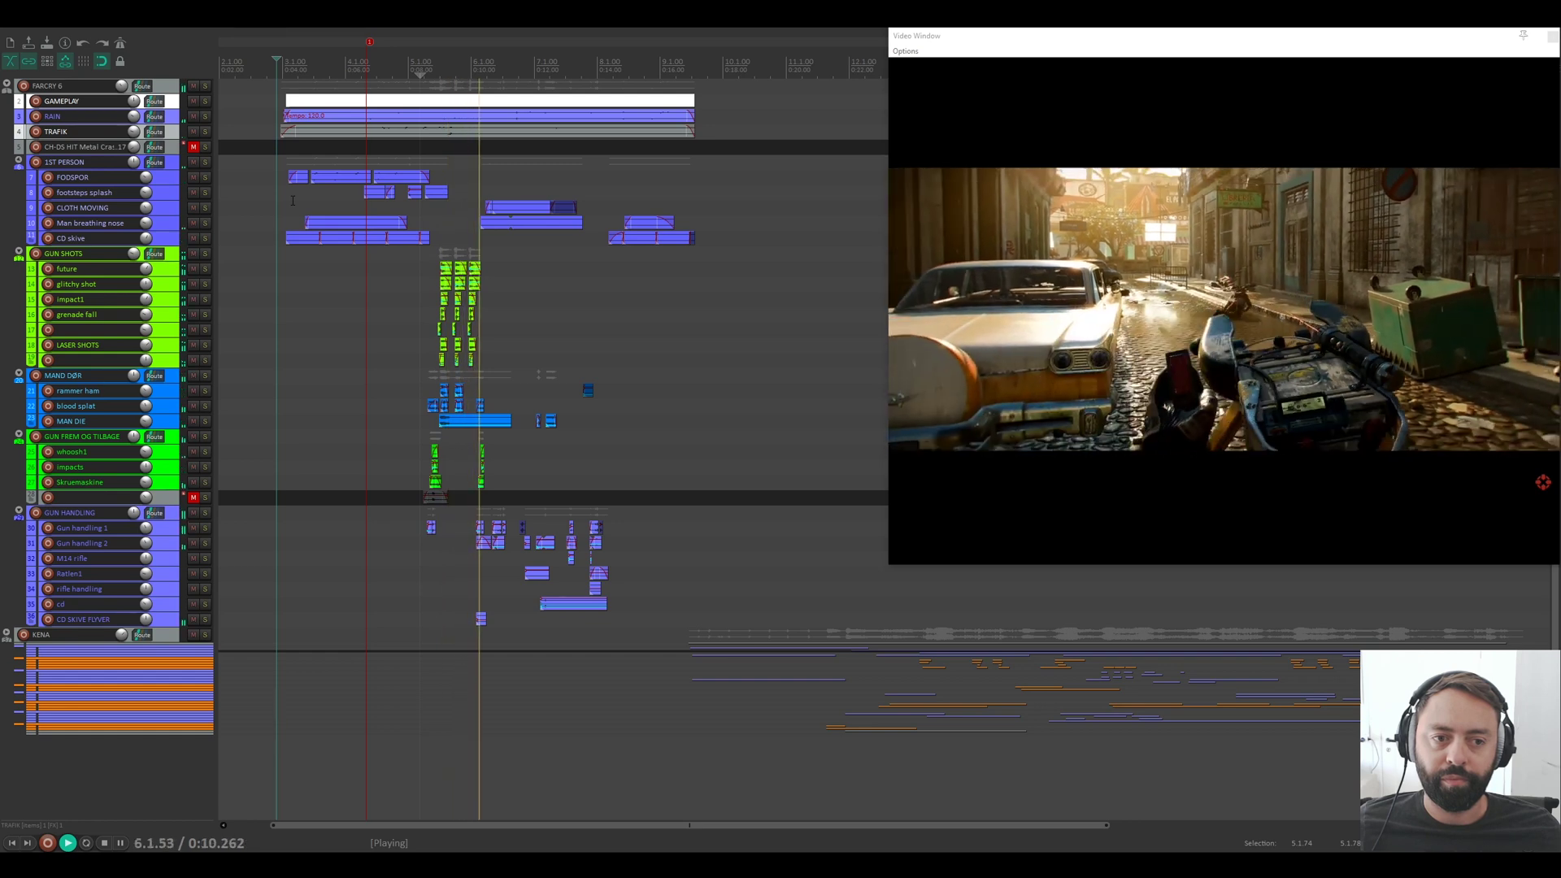
pyautogui.press('space')
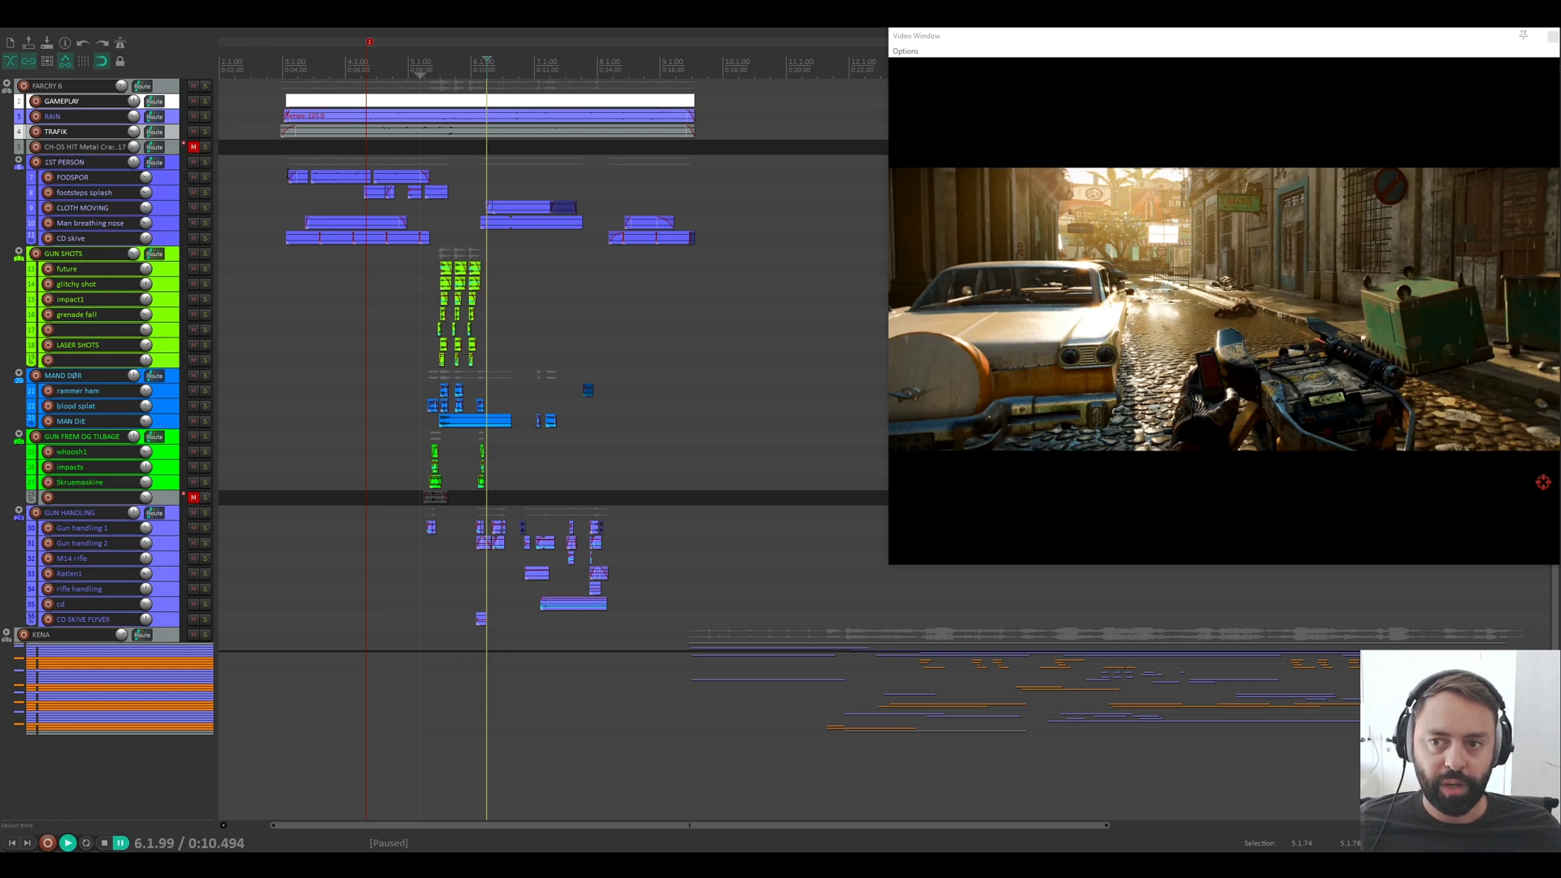
# Step: Replay the full mix from the start of the clip to review the opening footsteps and ambience
pyautogui.click(278, 173)
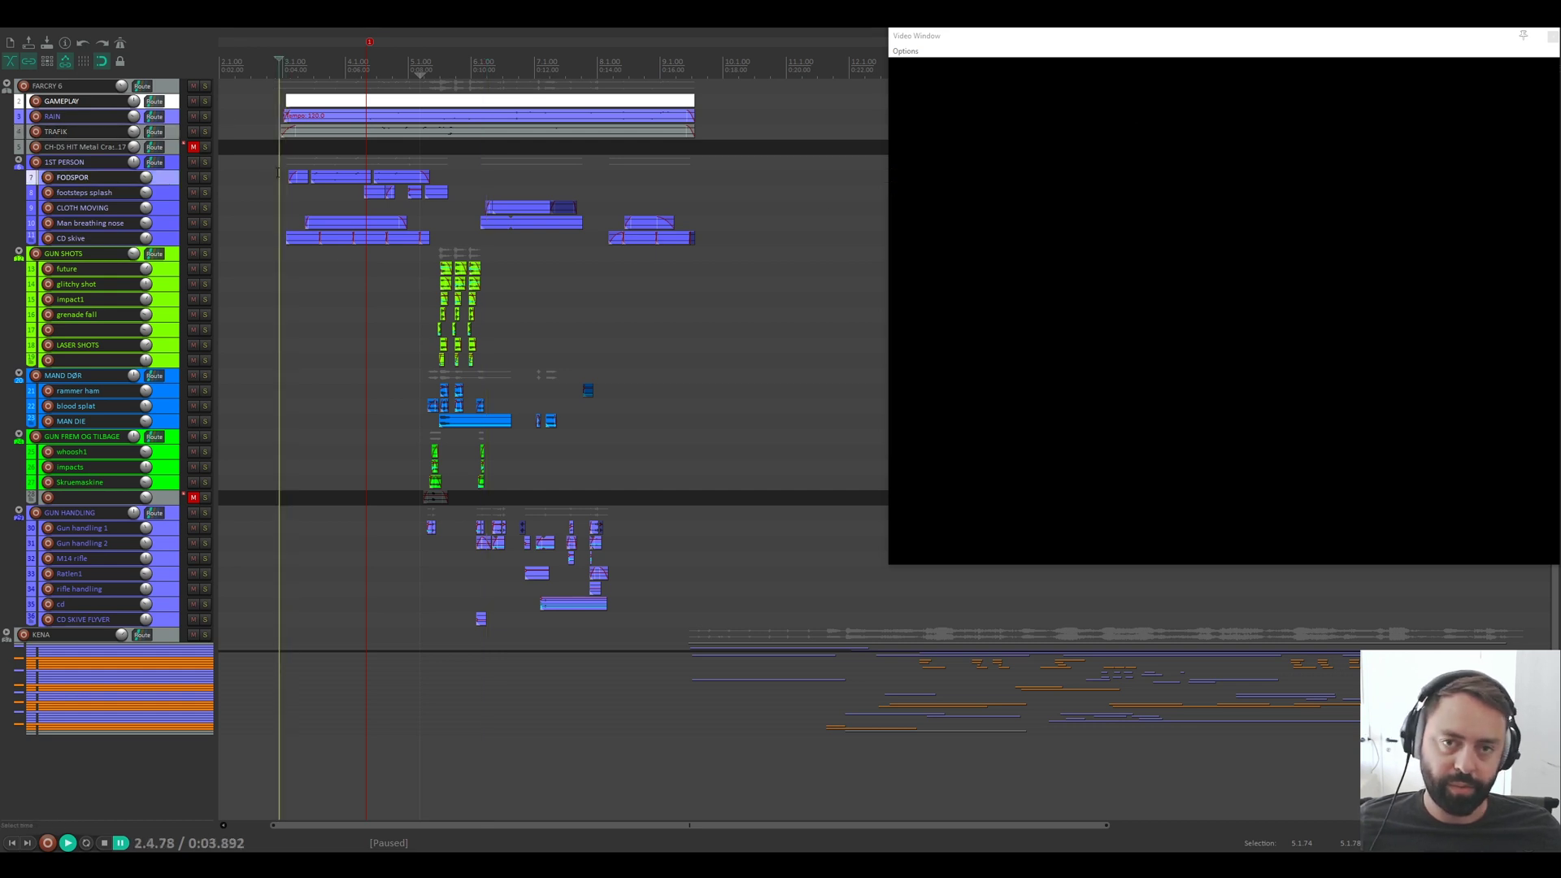
pyautogui.press('space')
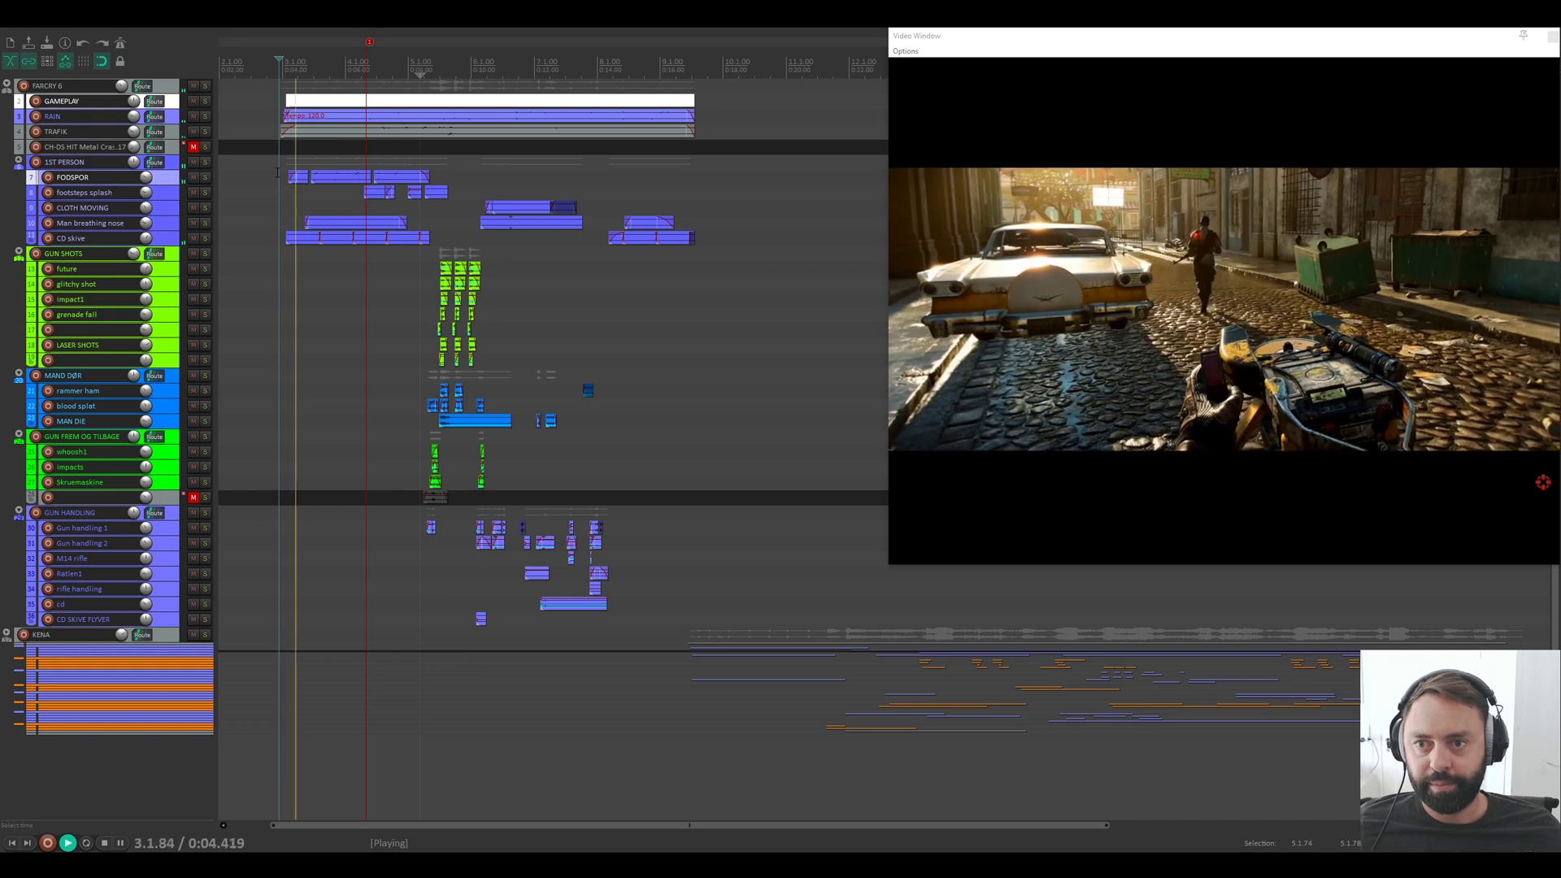
pyautogui.press('space')
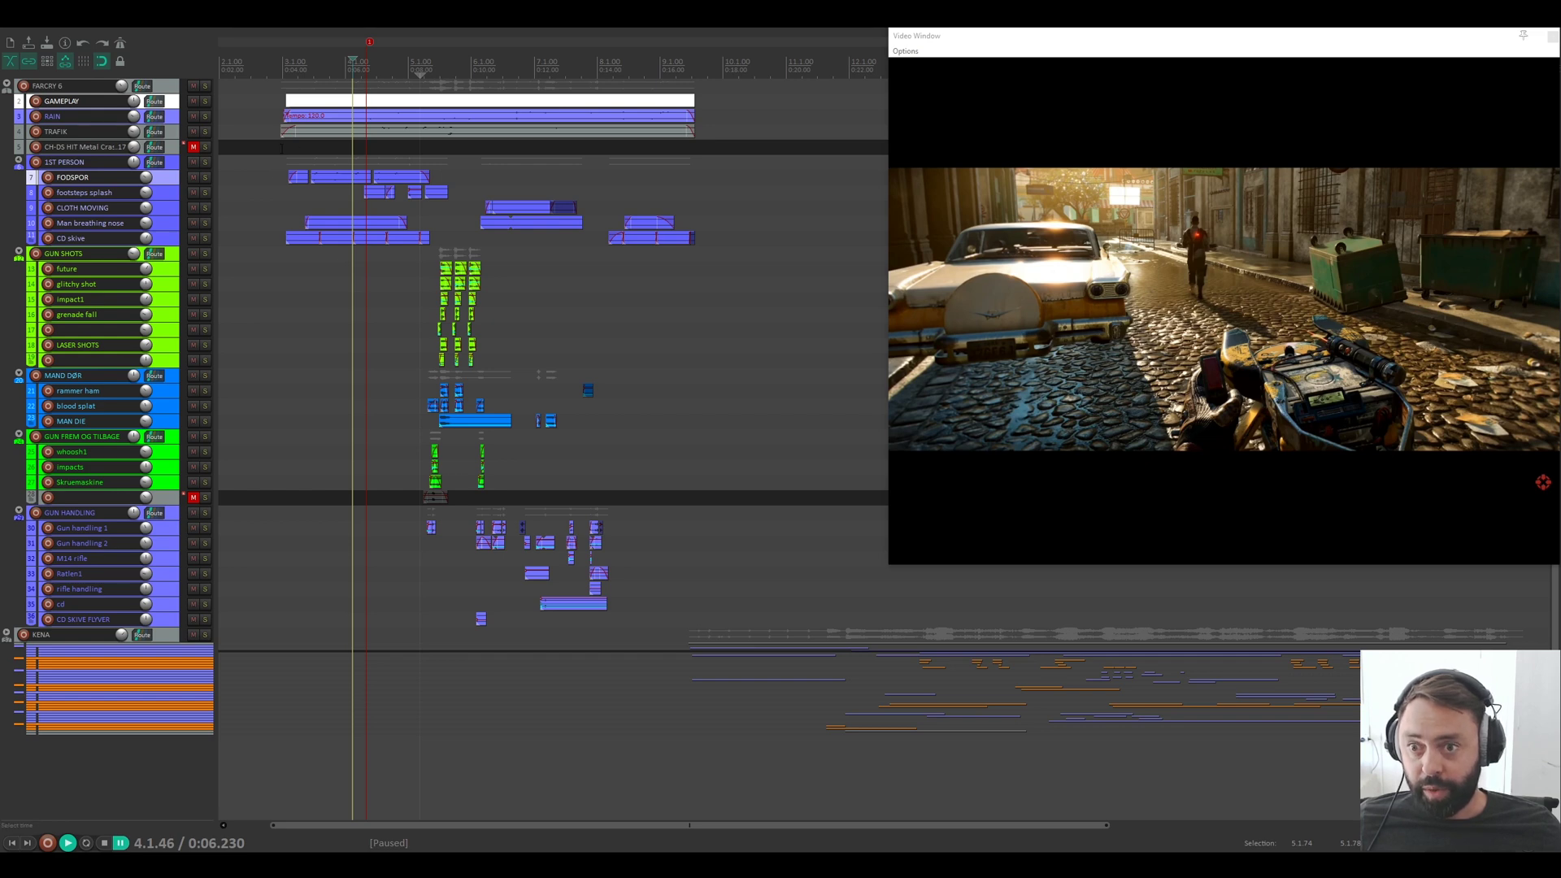
pyautogui.click(291, 174)
pyautogui.press('space')
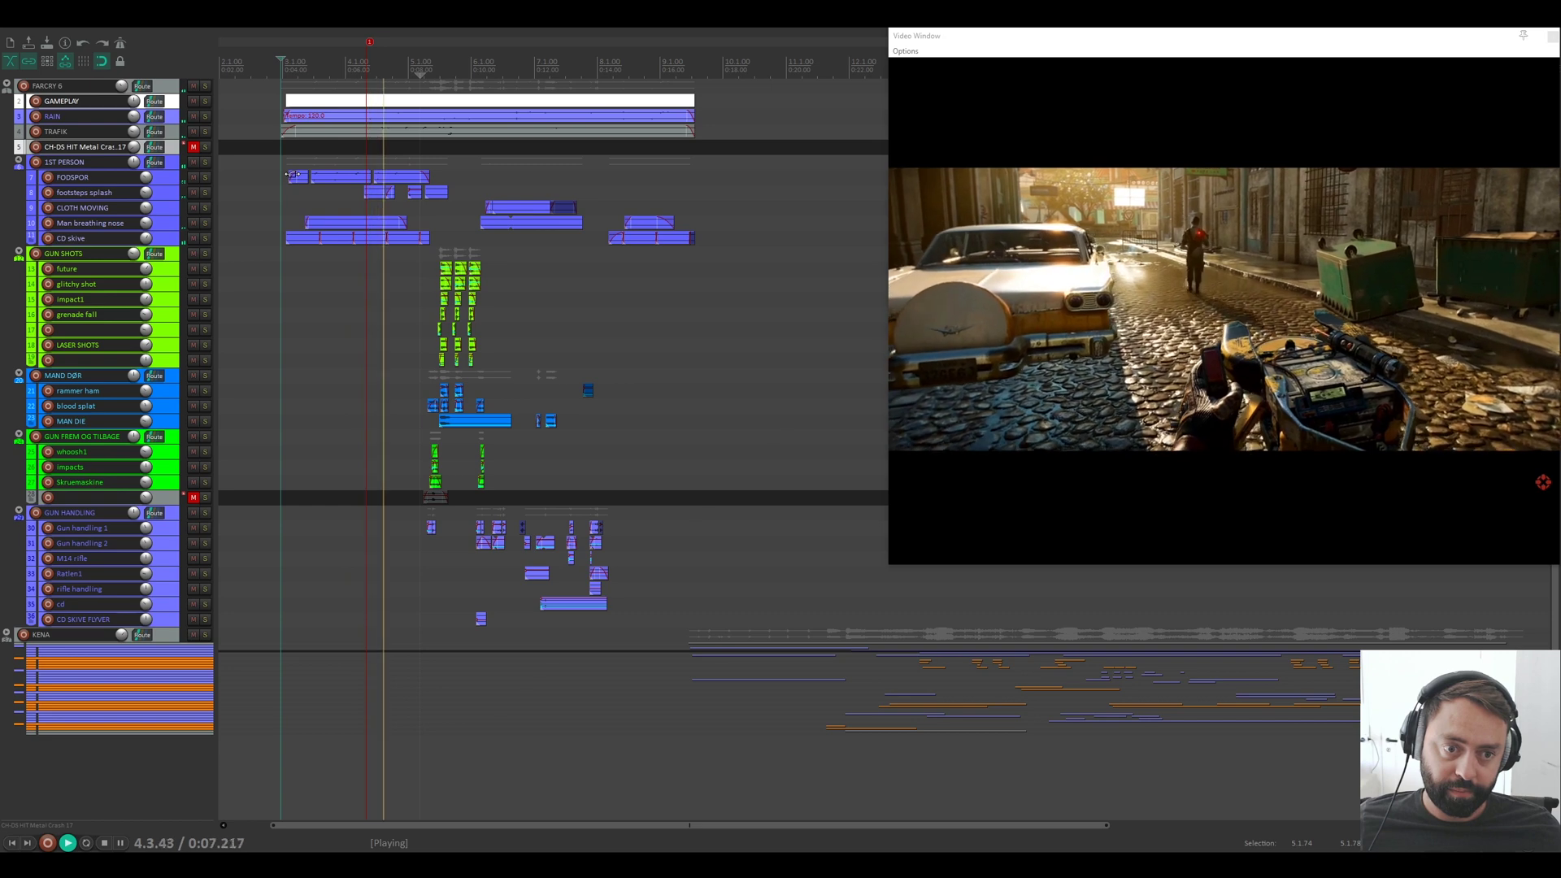
pyautogui.hotkey('ctrl', 'space')
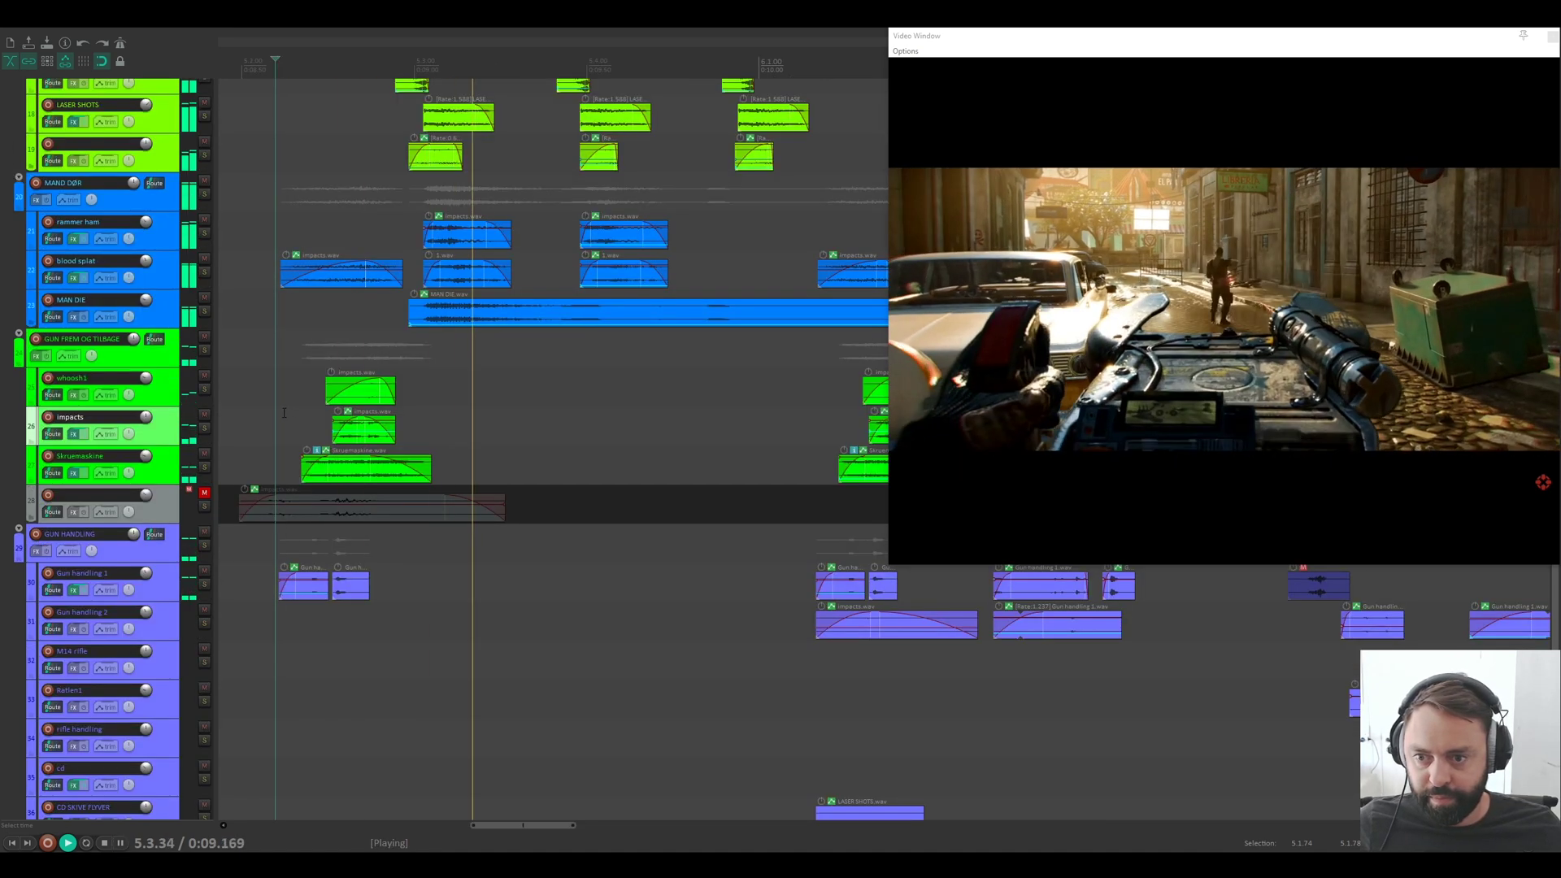
# Step: Turn on repeat and set a time selection around the first GUN FREM OG TILBAGE clips, starting just before them
pyautogui.moveTo(275, 433); pyautogui.dragTo(661, 435)
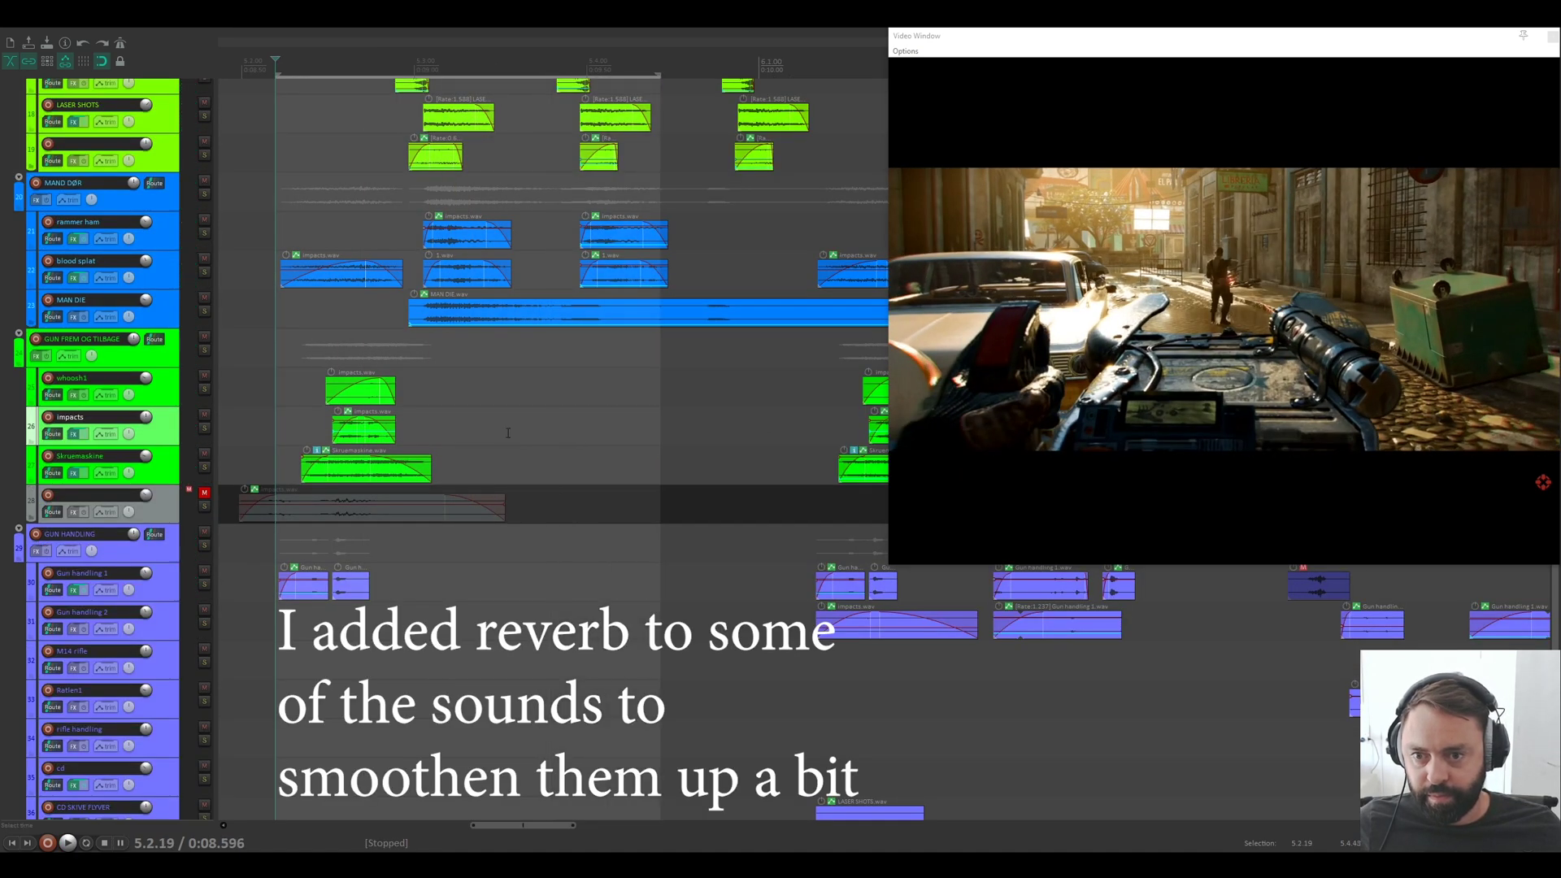
pyautogui.press('r')
pyautogui.press('space')
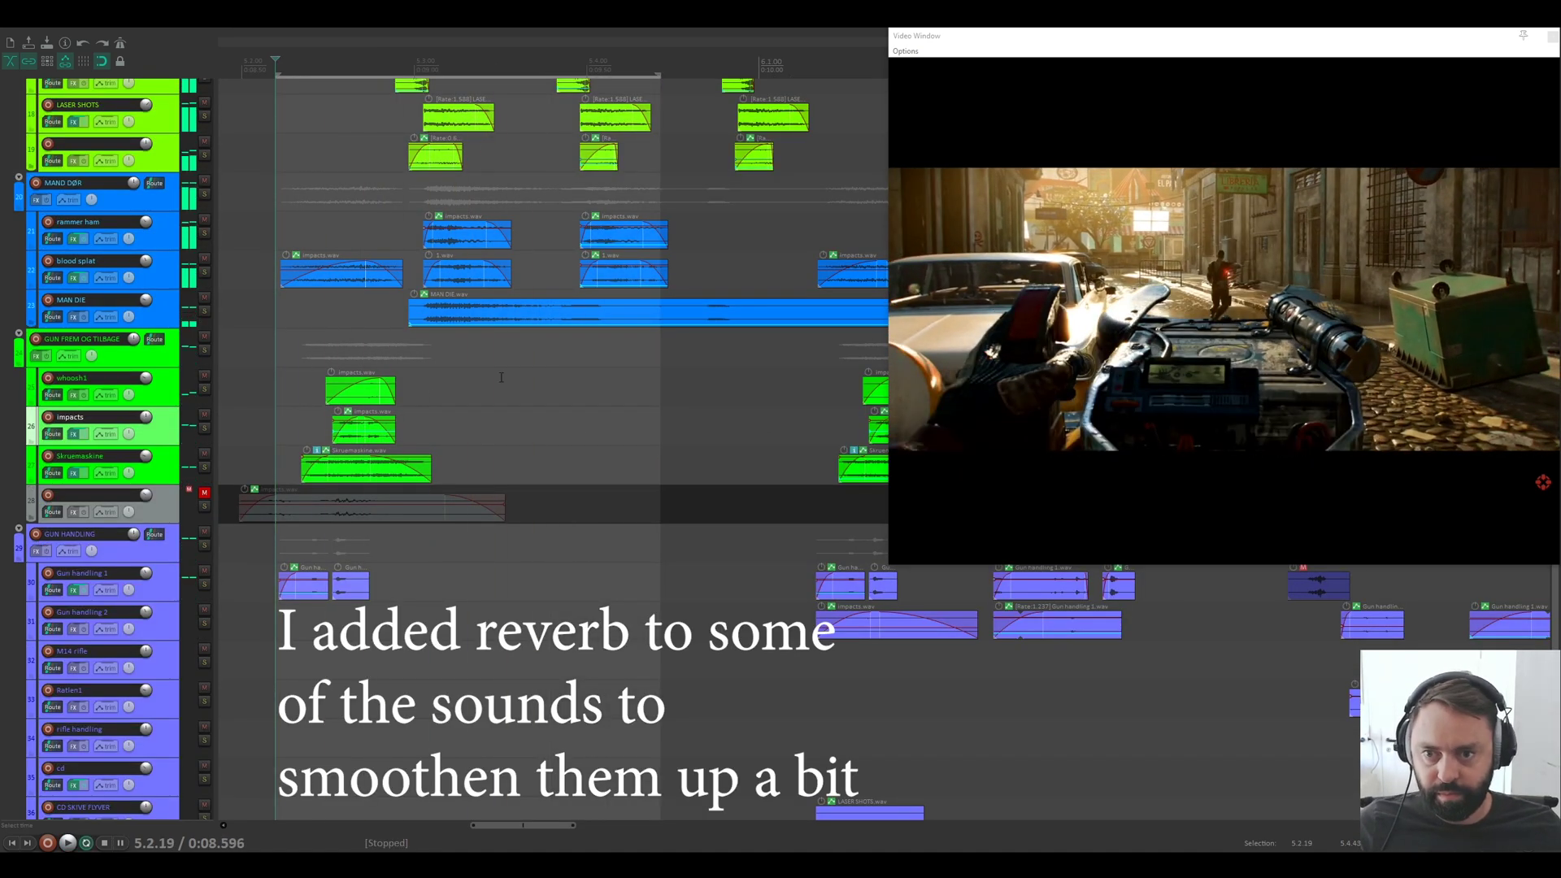
pyautogui.moveTo(245, 405); pyautogui.dragTo(583, 415)
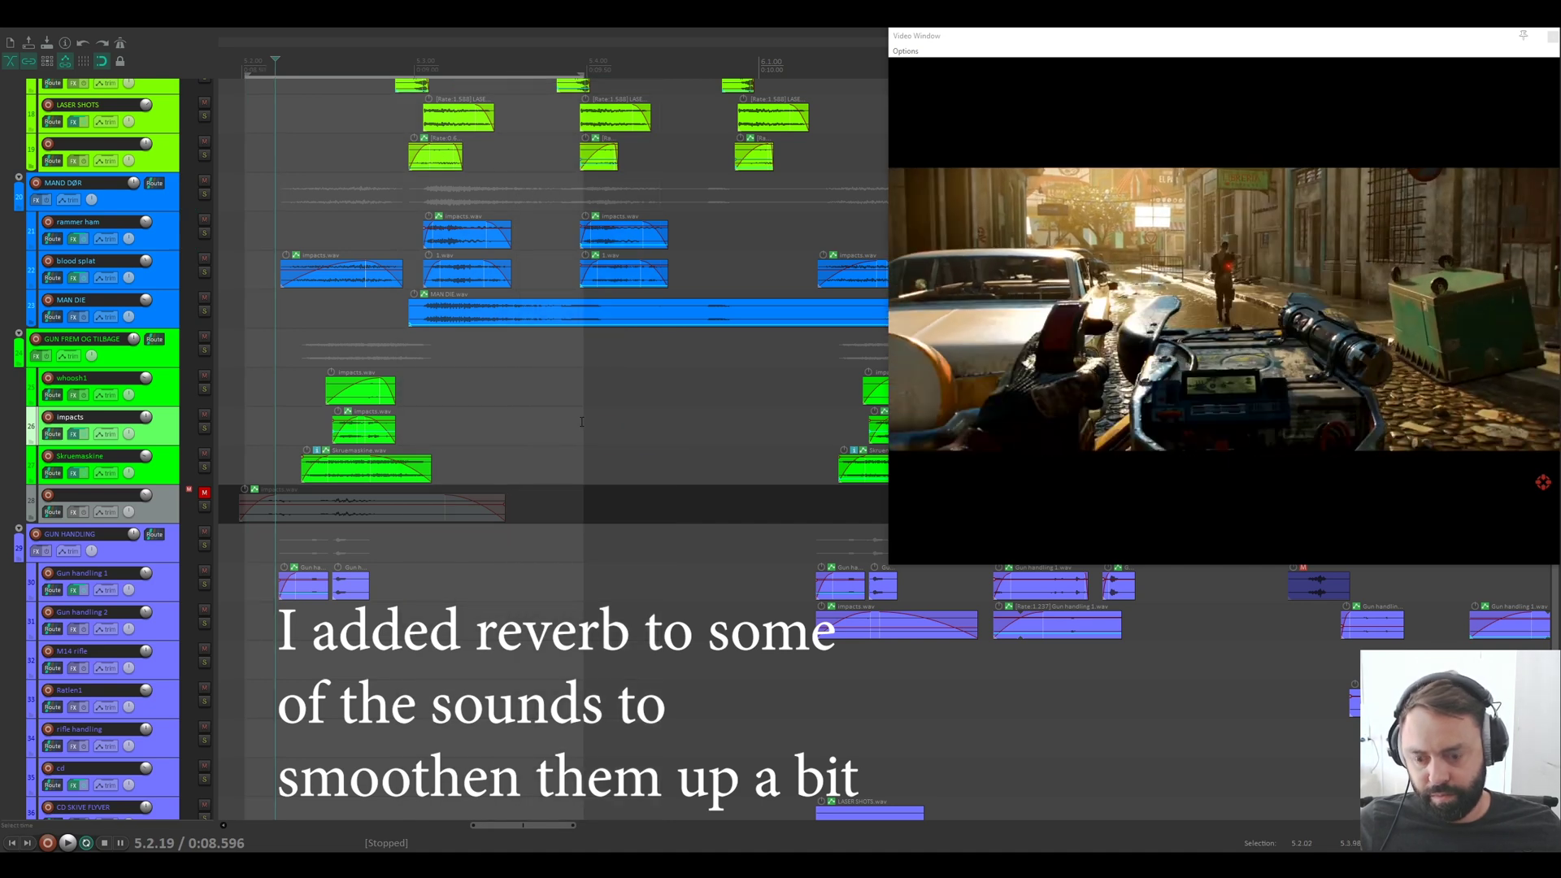
pyautogui.press('space')
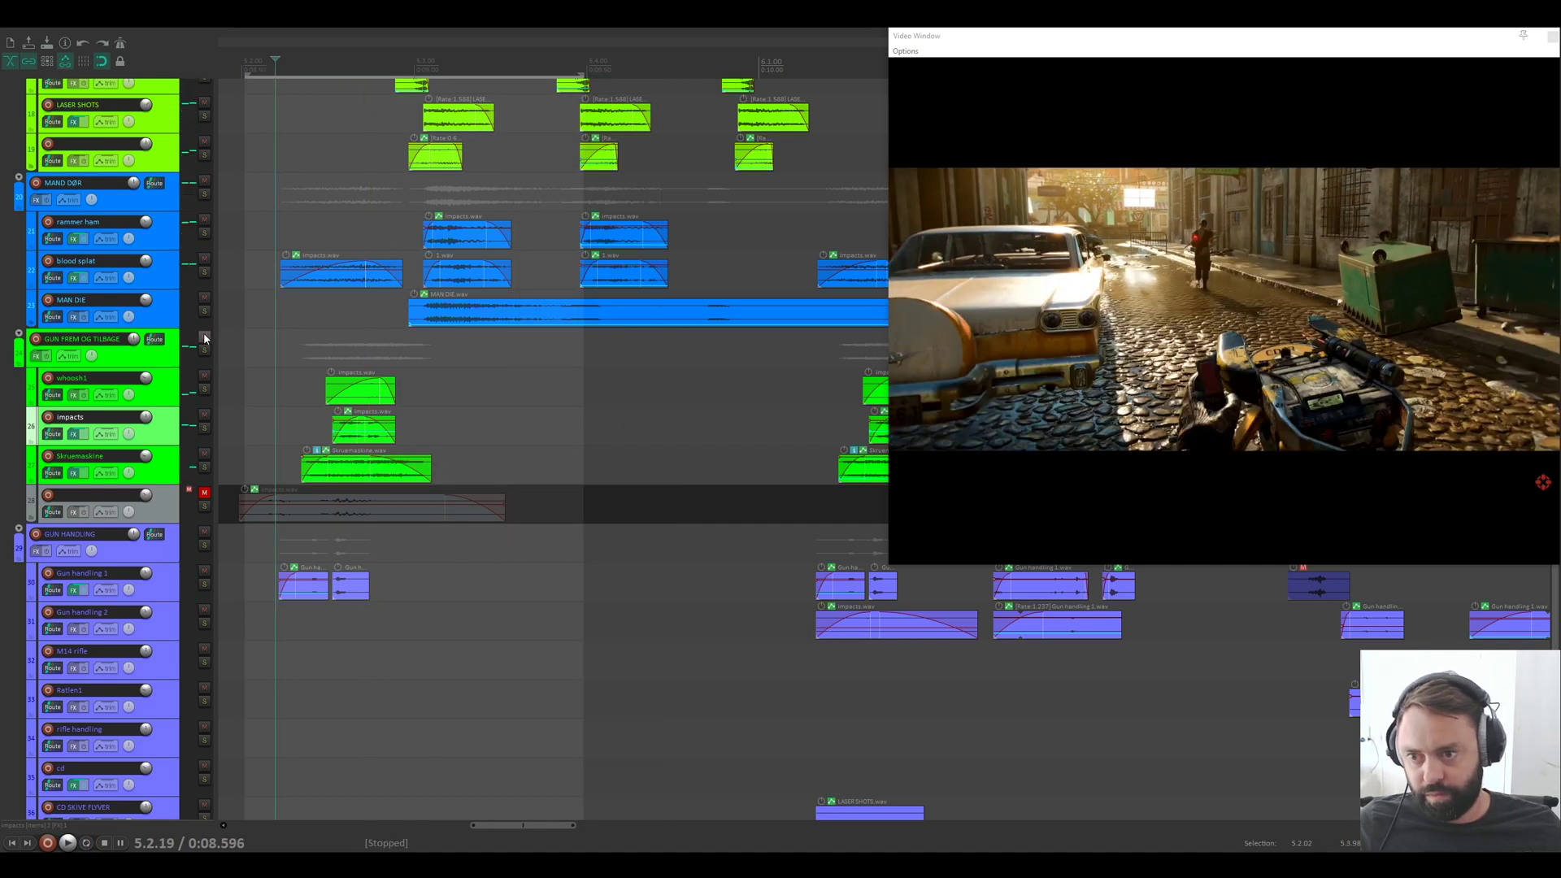
# Step: Solo the GUN FREM OG TILBAGE and GUN HANDLING folders and listen to the selected section
pyautogui.click(204, 349)
pyautogui.press('space')
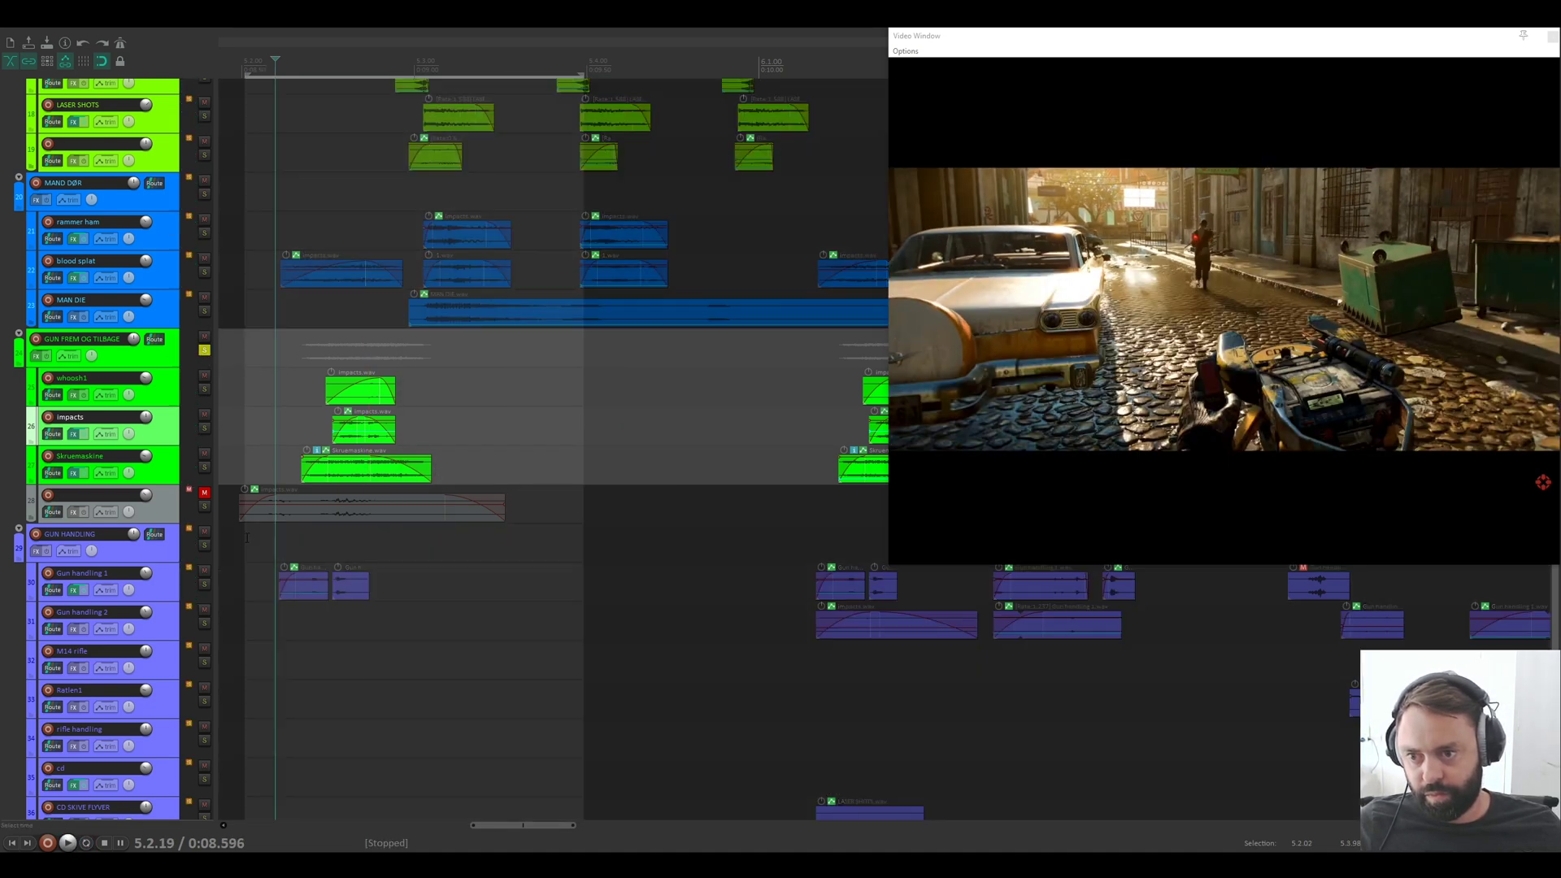
pyautogui.click(204, 545)
pyautogui.press('space')
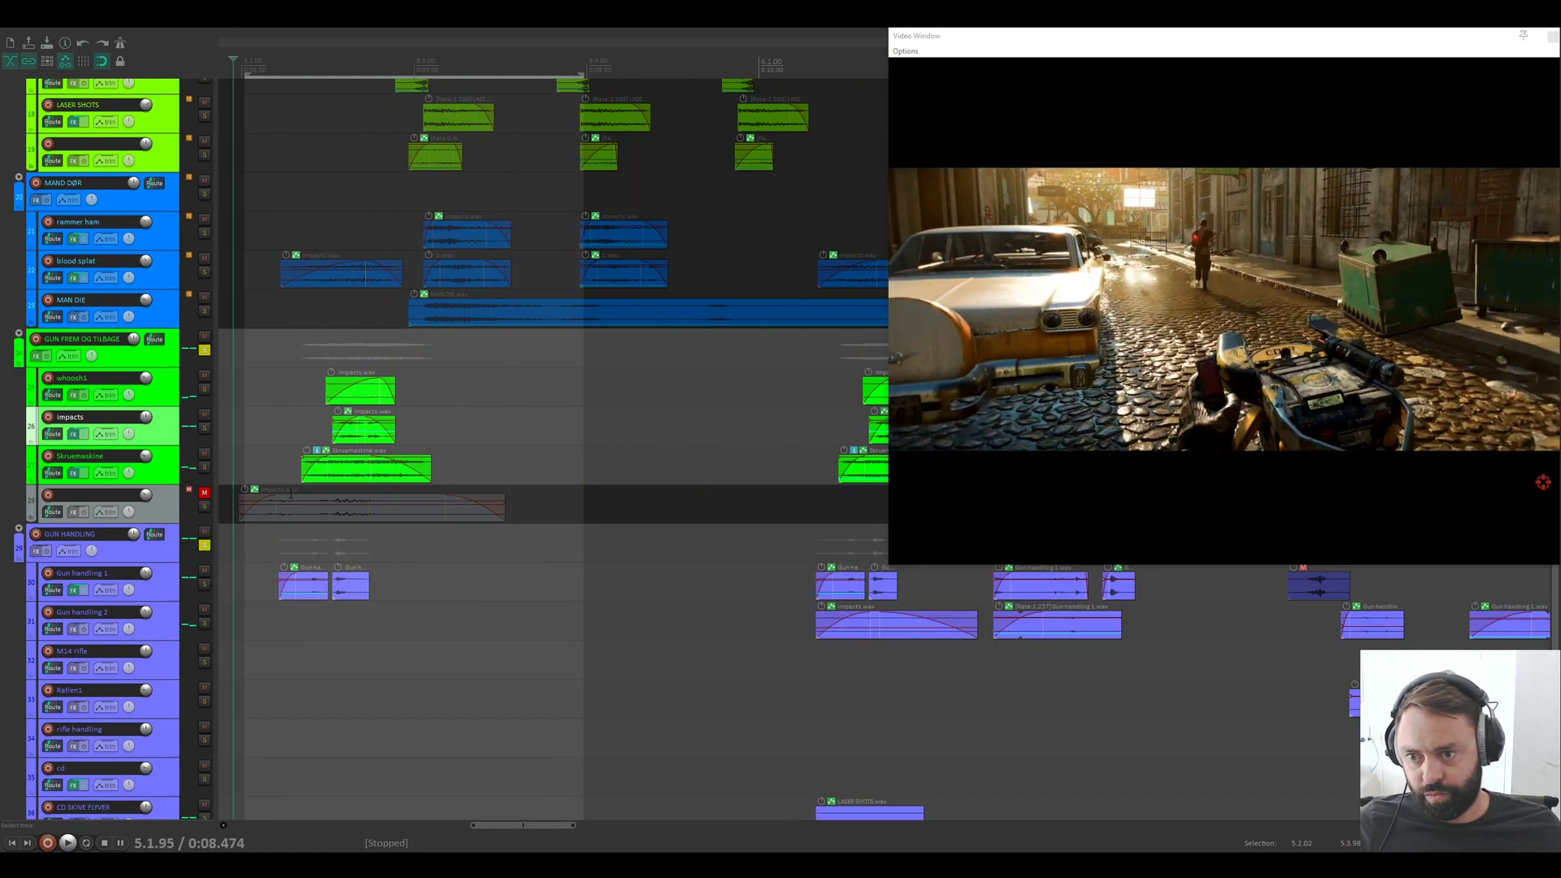
pyautogui.press('space')
pyautogui.press('space')
pyautogui.press('space')
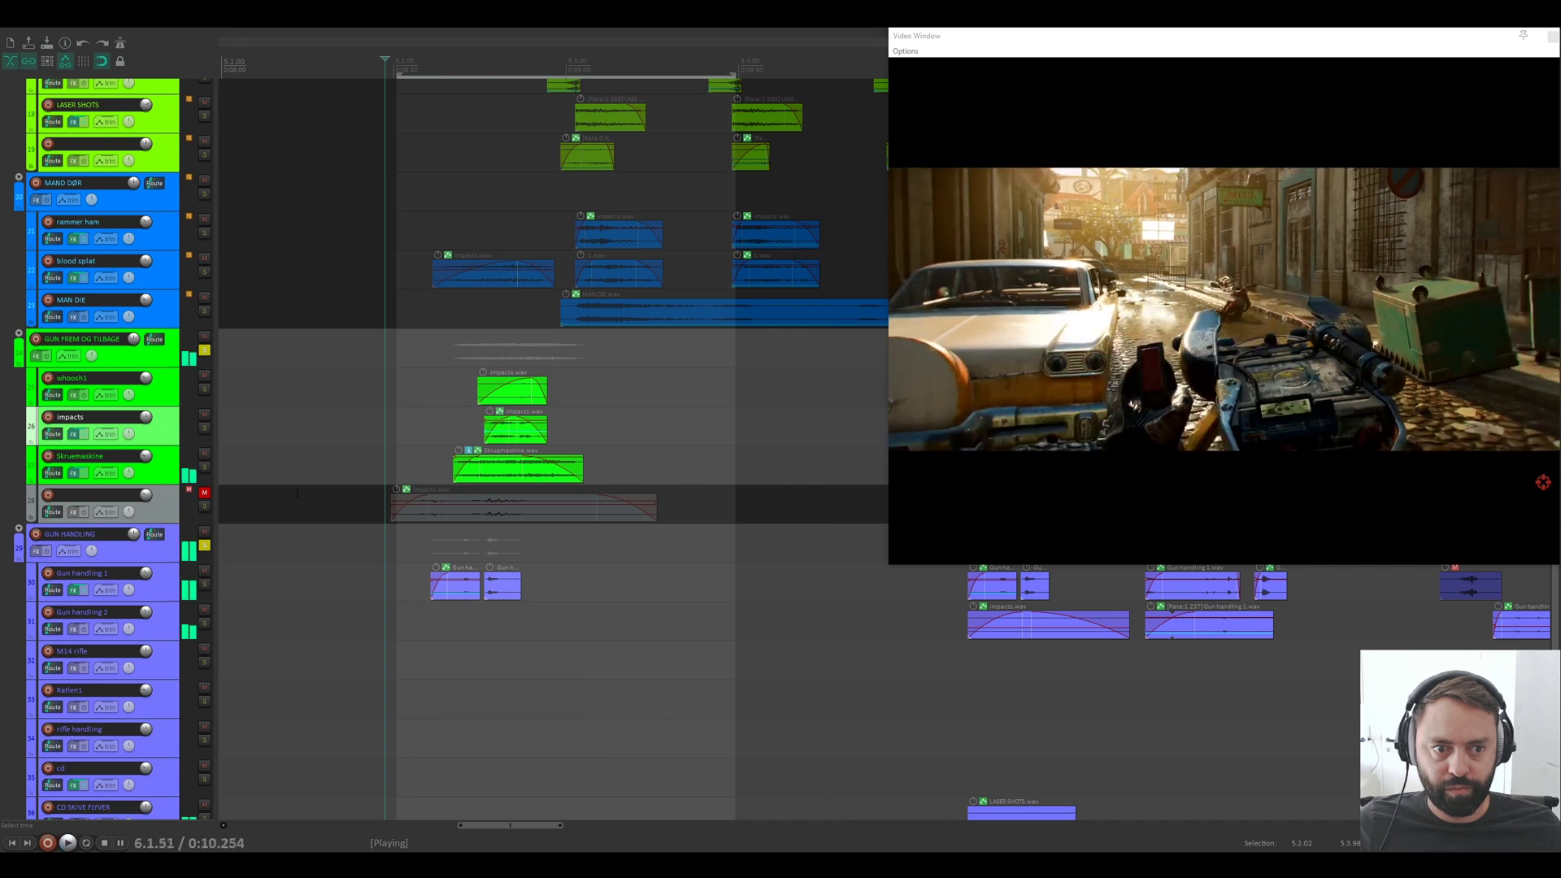
pyautogui.press('space')
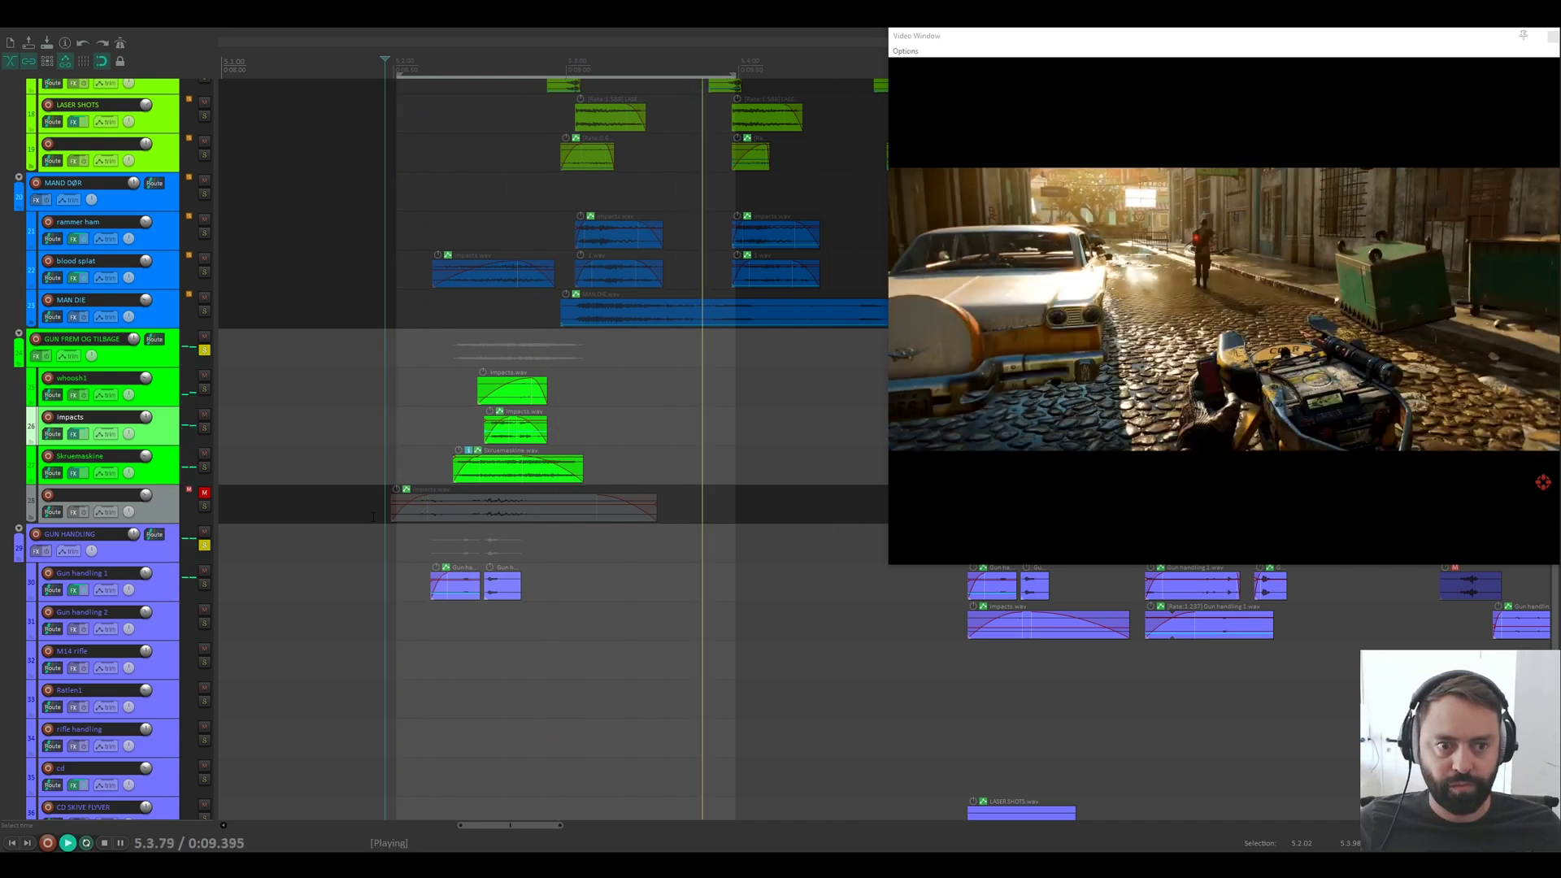
pyautogui.press('space')
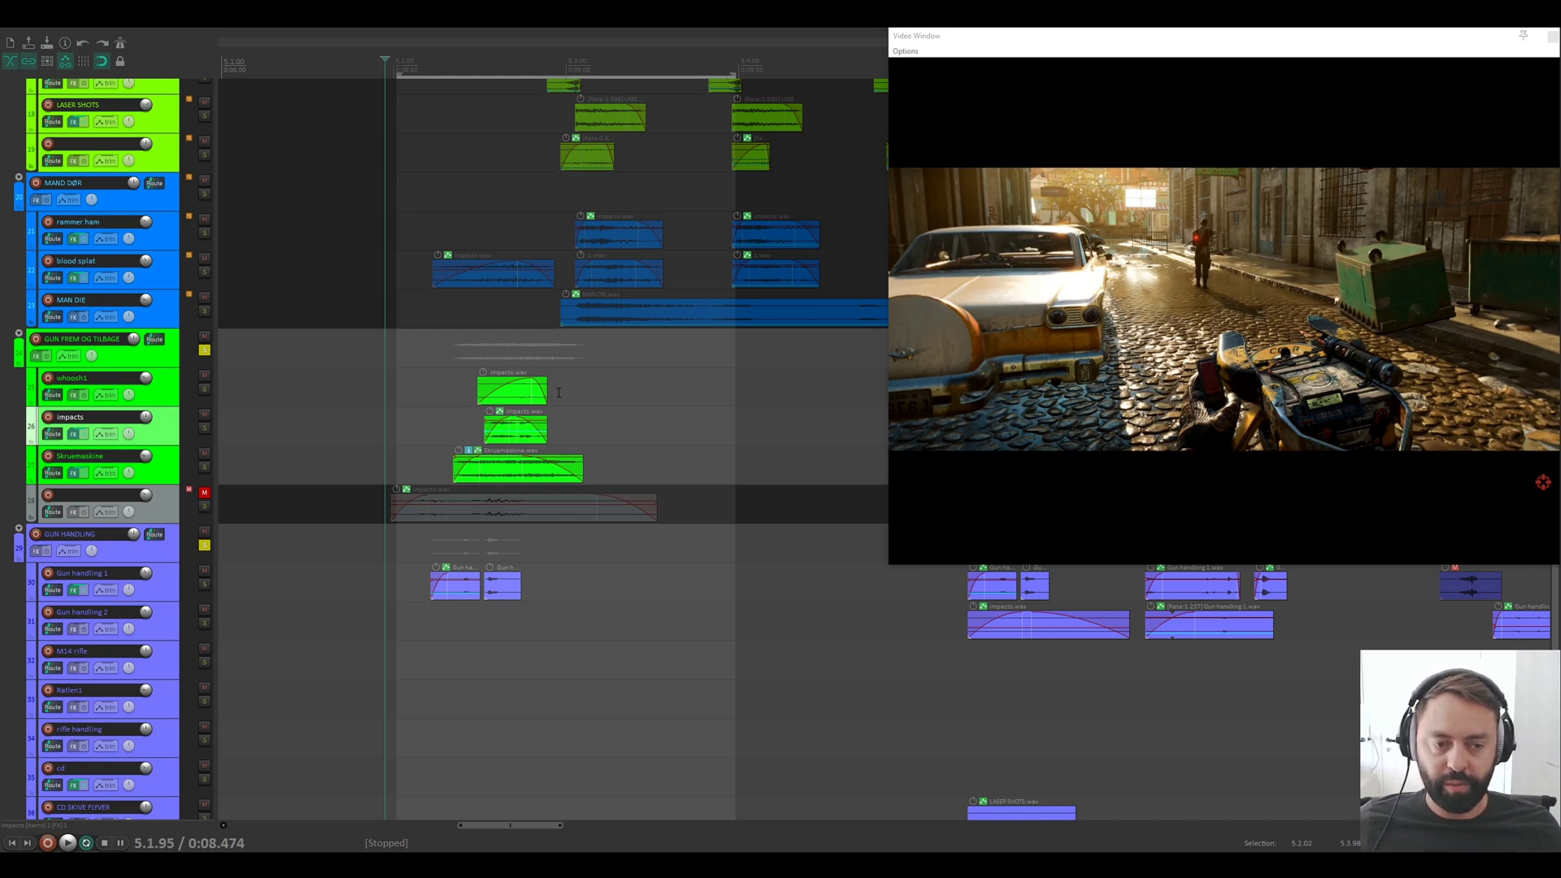
# Step: Solo only the whoosh1 track, clear the solo on both folders, and listen to it in the loop
pyautogui.click(203, 388)
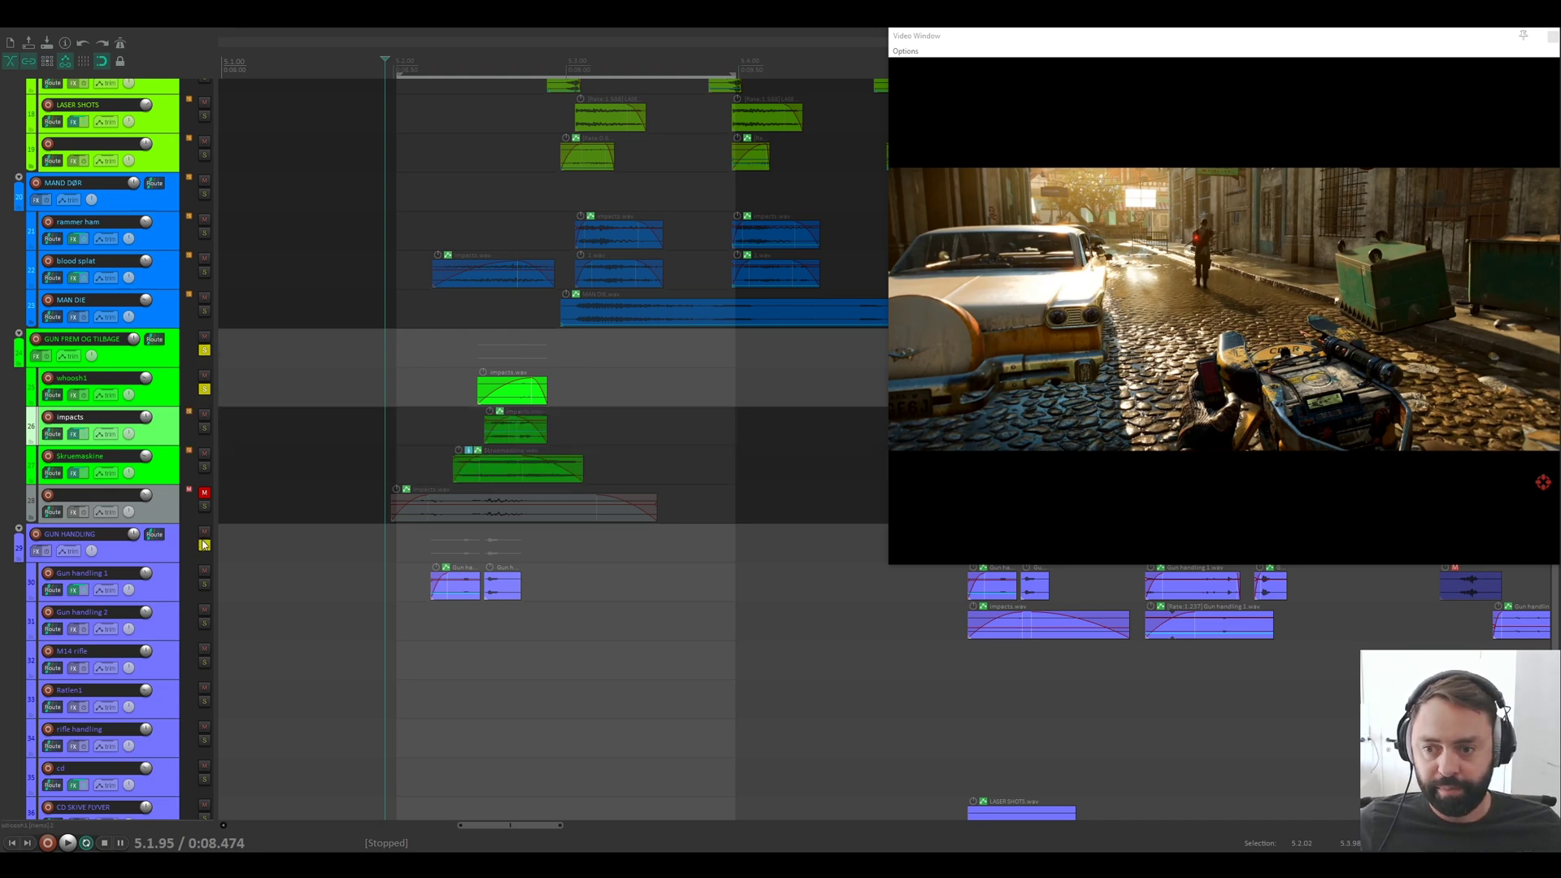
pyautogui.click(204, 350)
pyautogui.press('space')
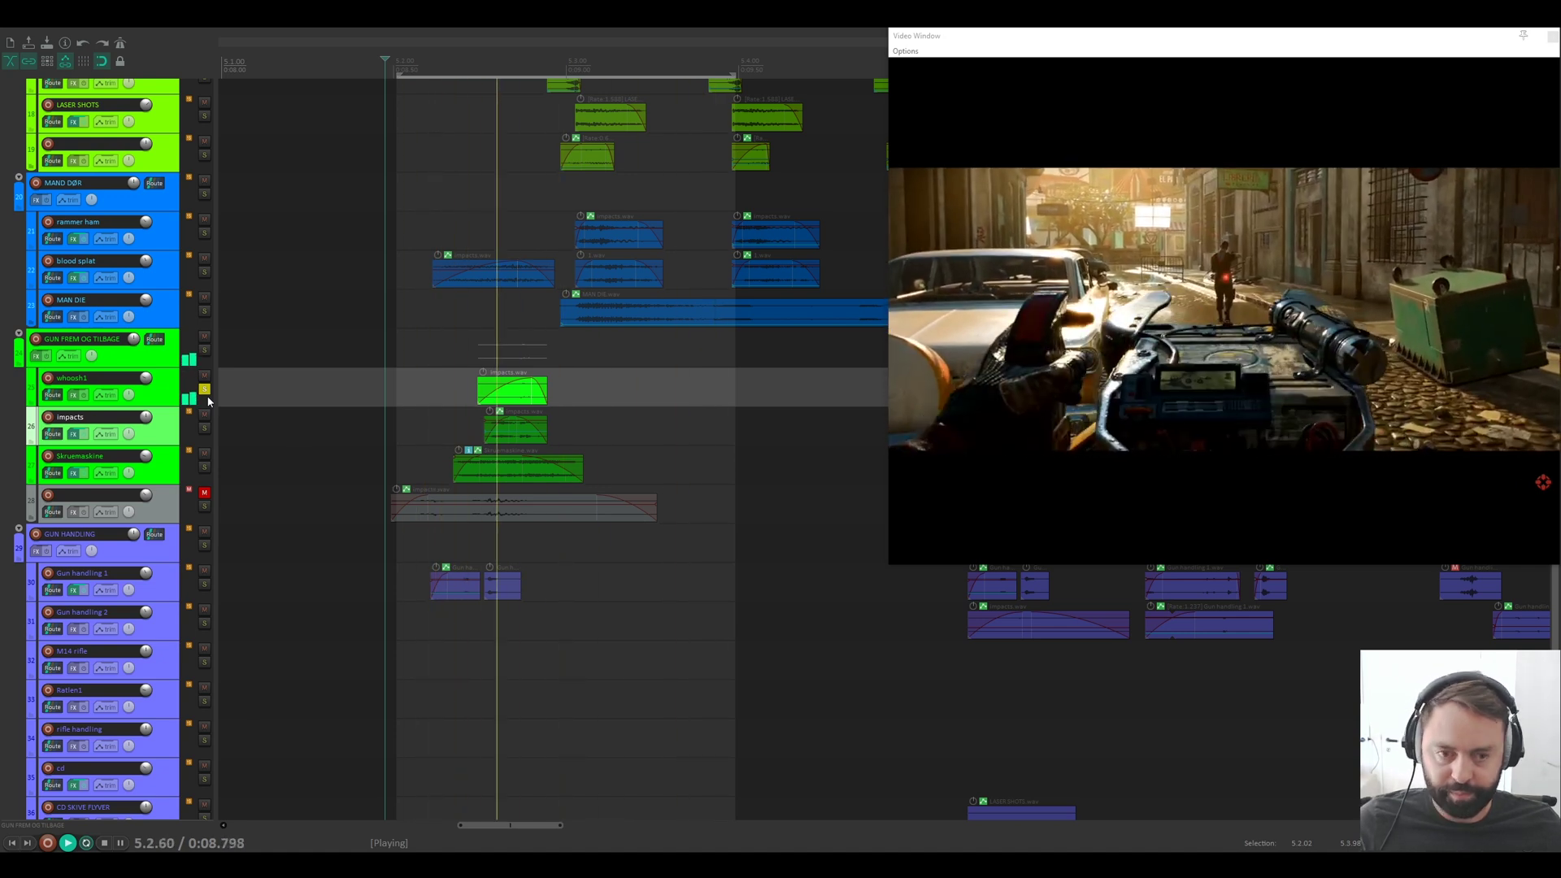
pyautogui.hotkey('ctrl', 'space')
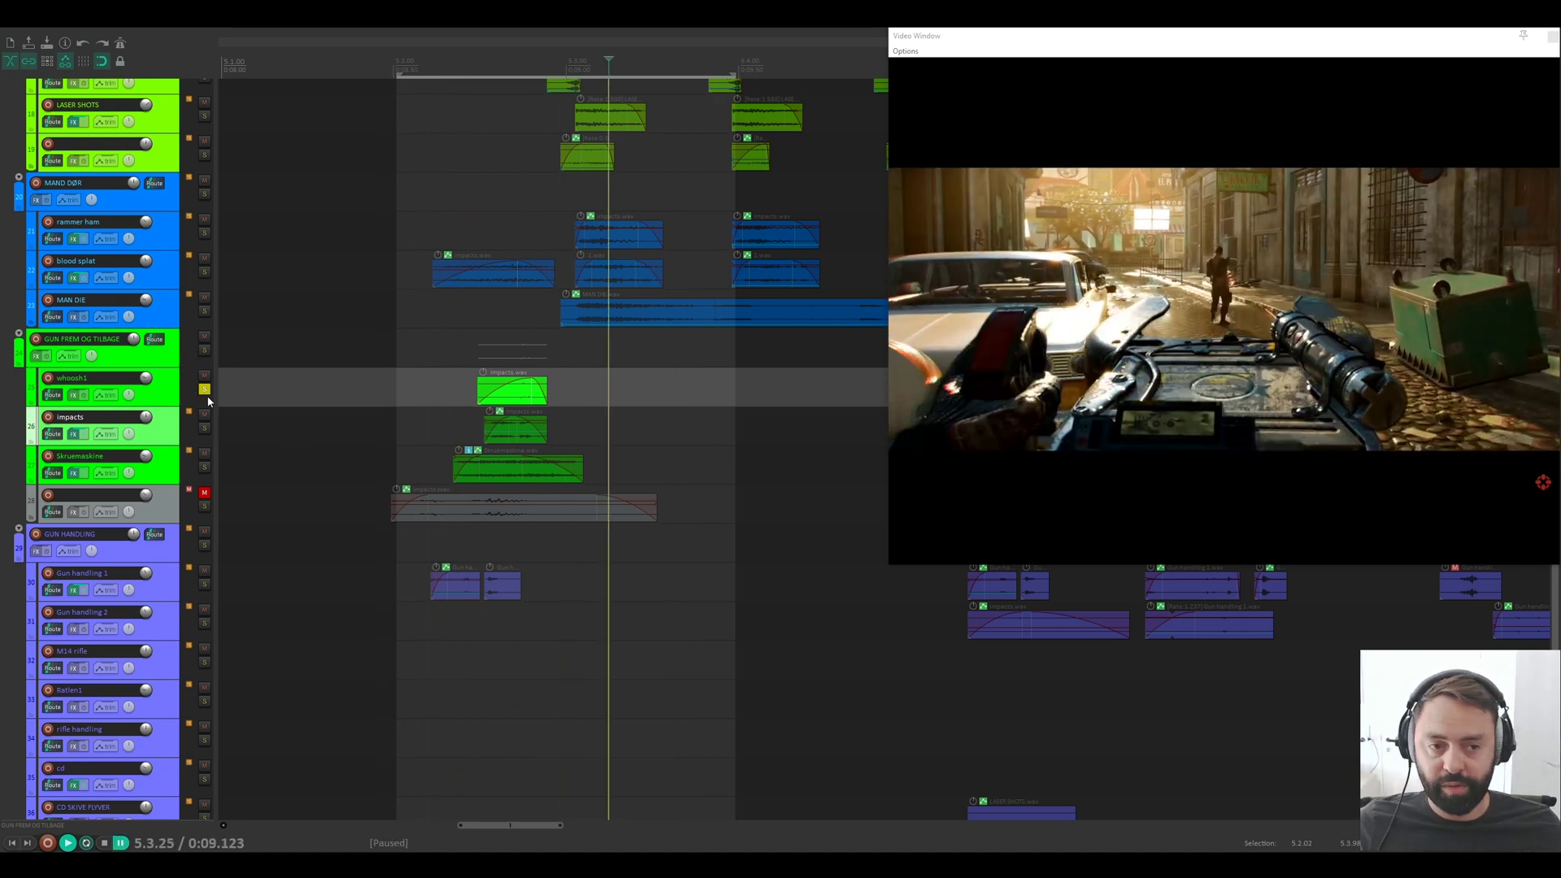
# Step: Solo the impacts track in place of whoosh1 and play the loop
pyautogui.click(204, 427)
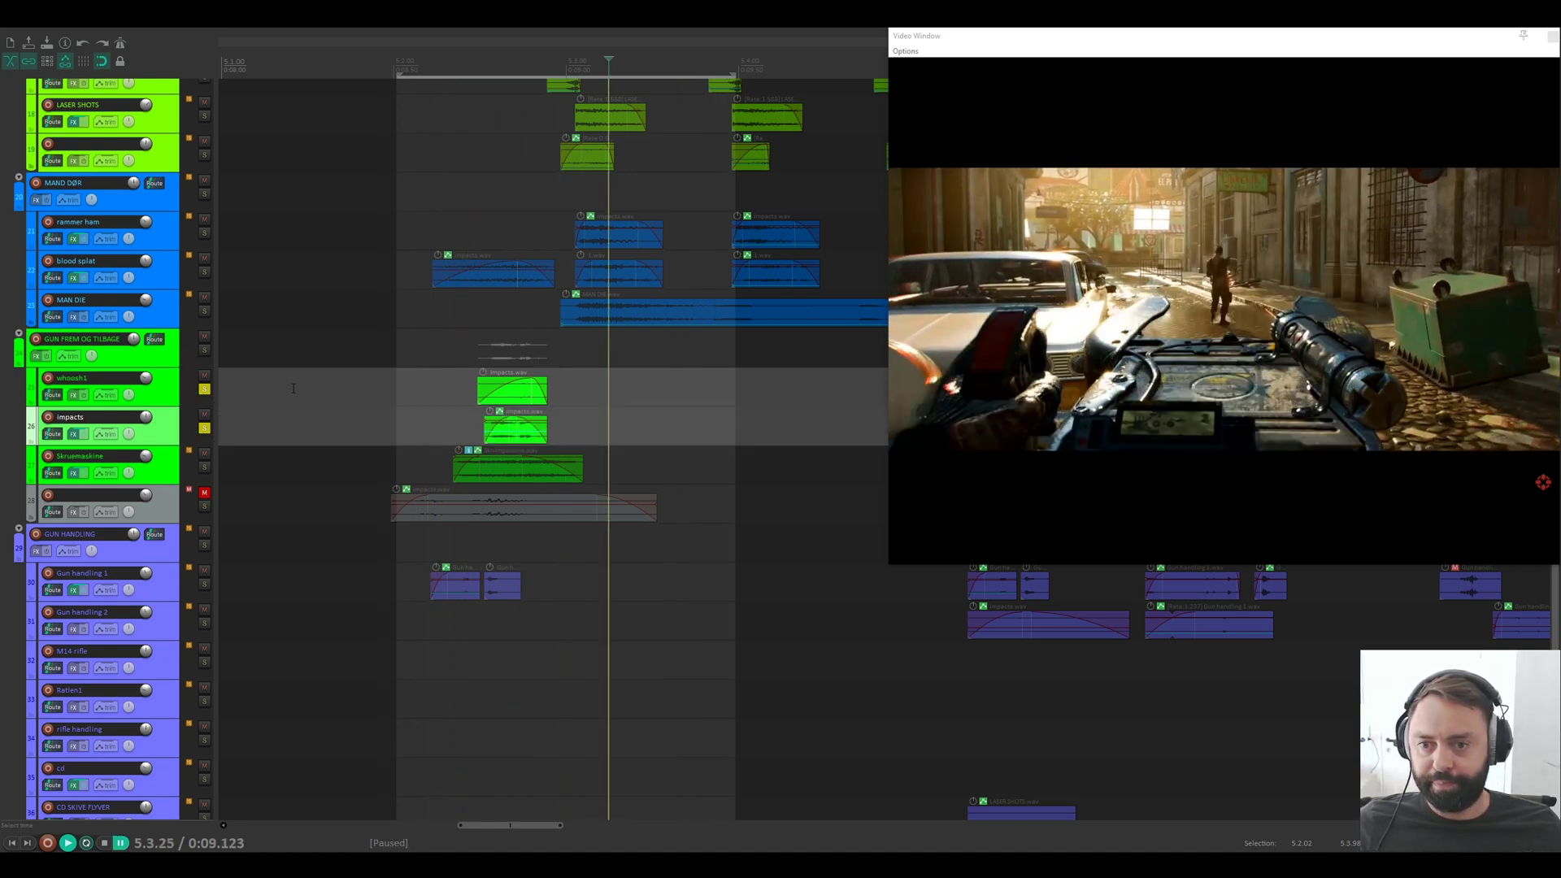
pyautogui.hotkey('ctrl', 'space')
pyautogui.click(204, 389)
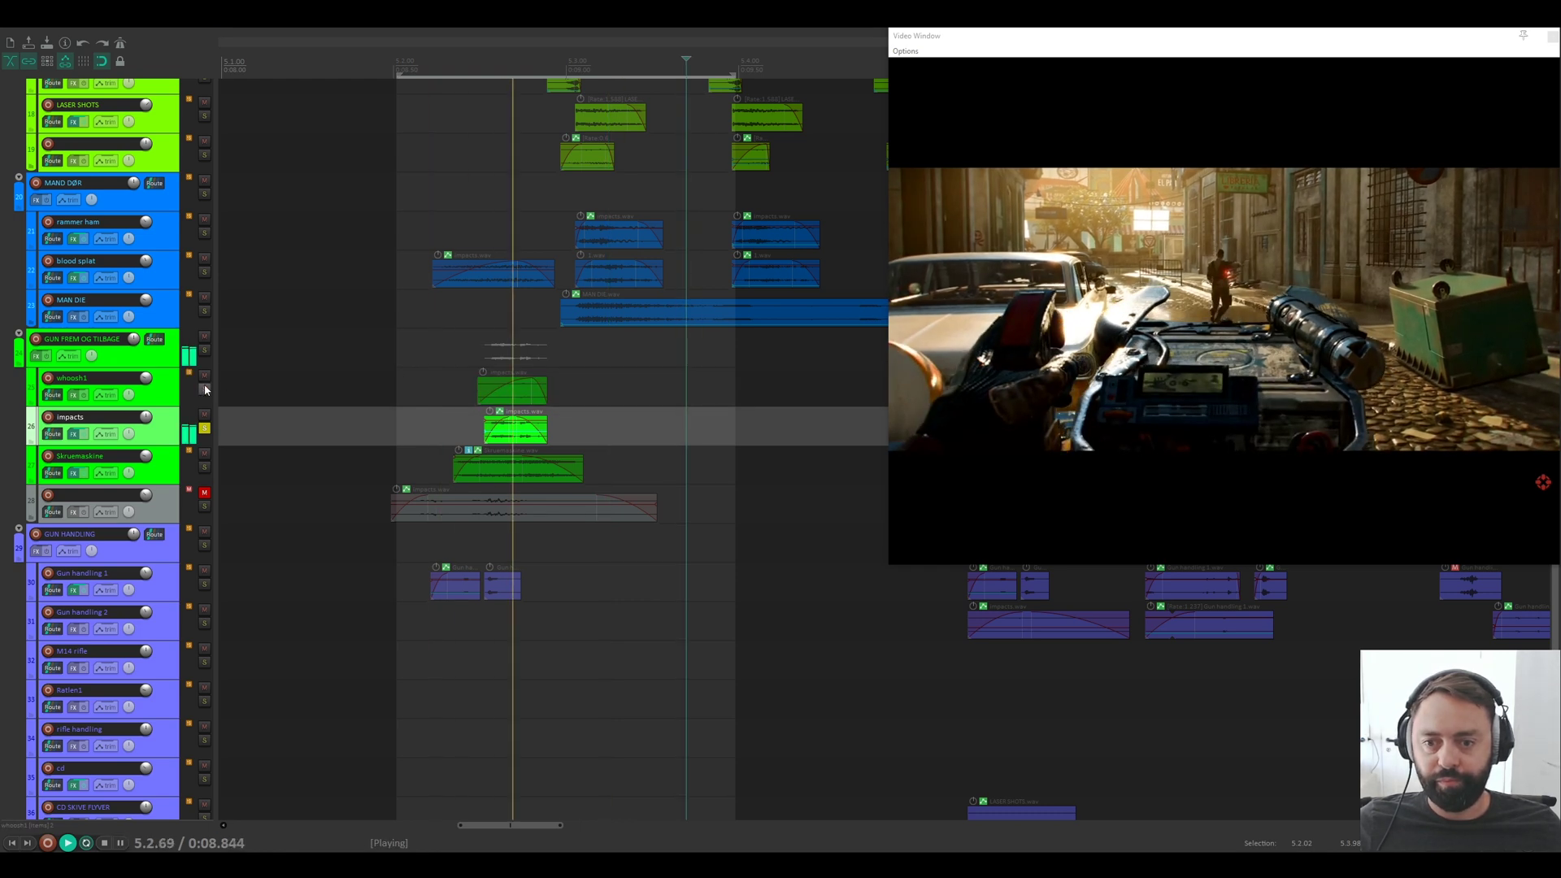
# Step: Solo the Skruemaskine track in place of impacts and listen to it in the loop
pyautogui.hotkey('ctrl', 'space')
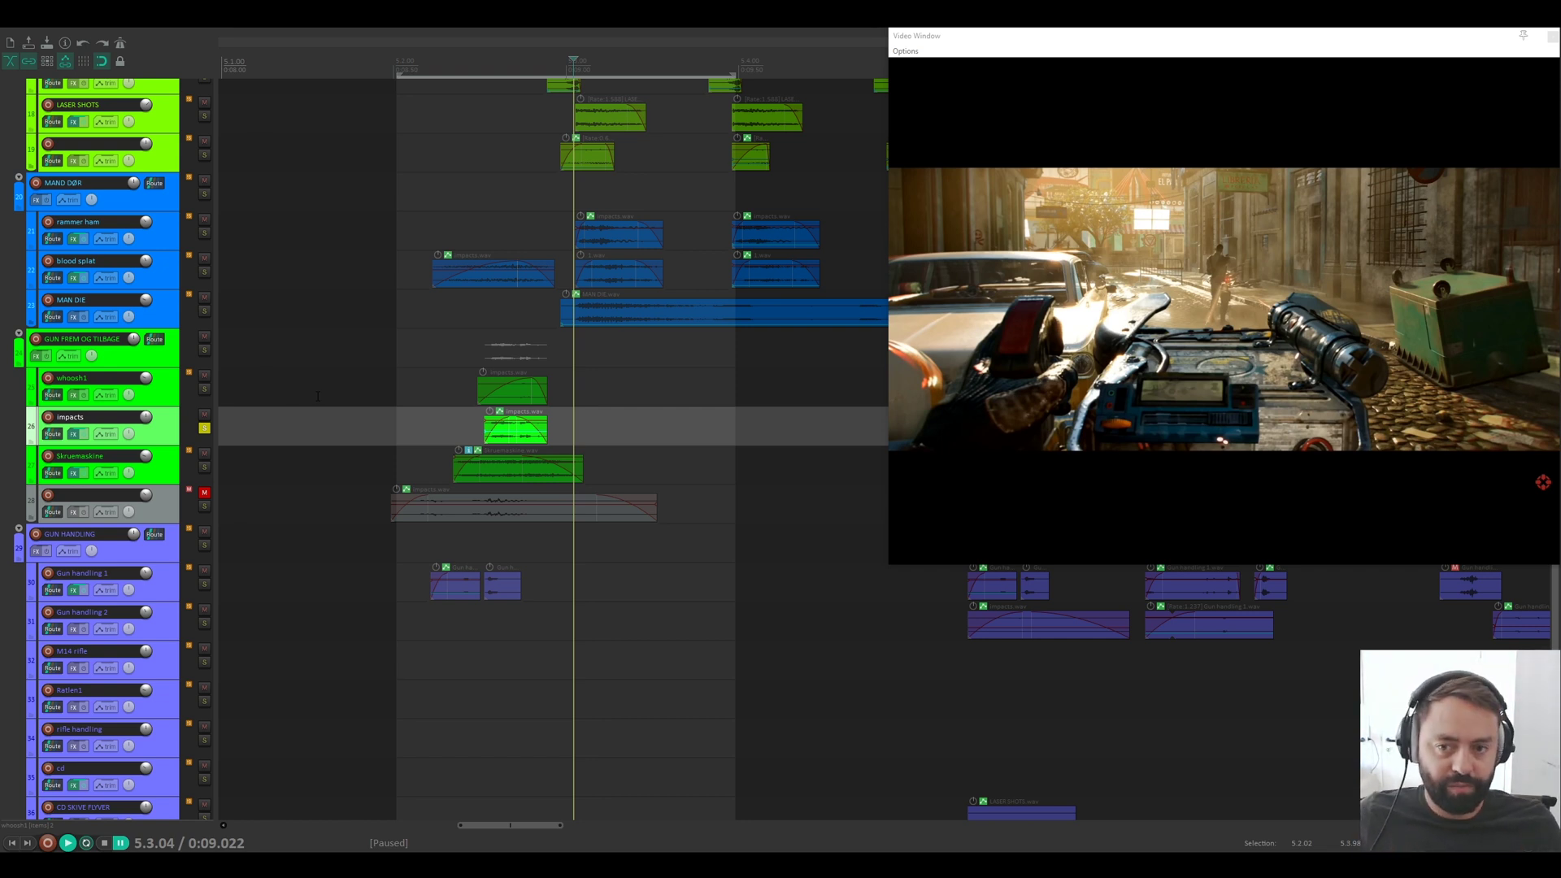
pyautogui.click(205, 467)
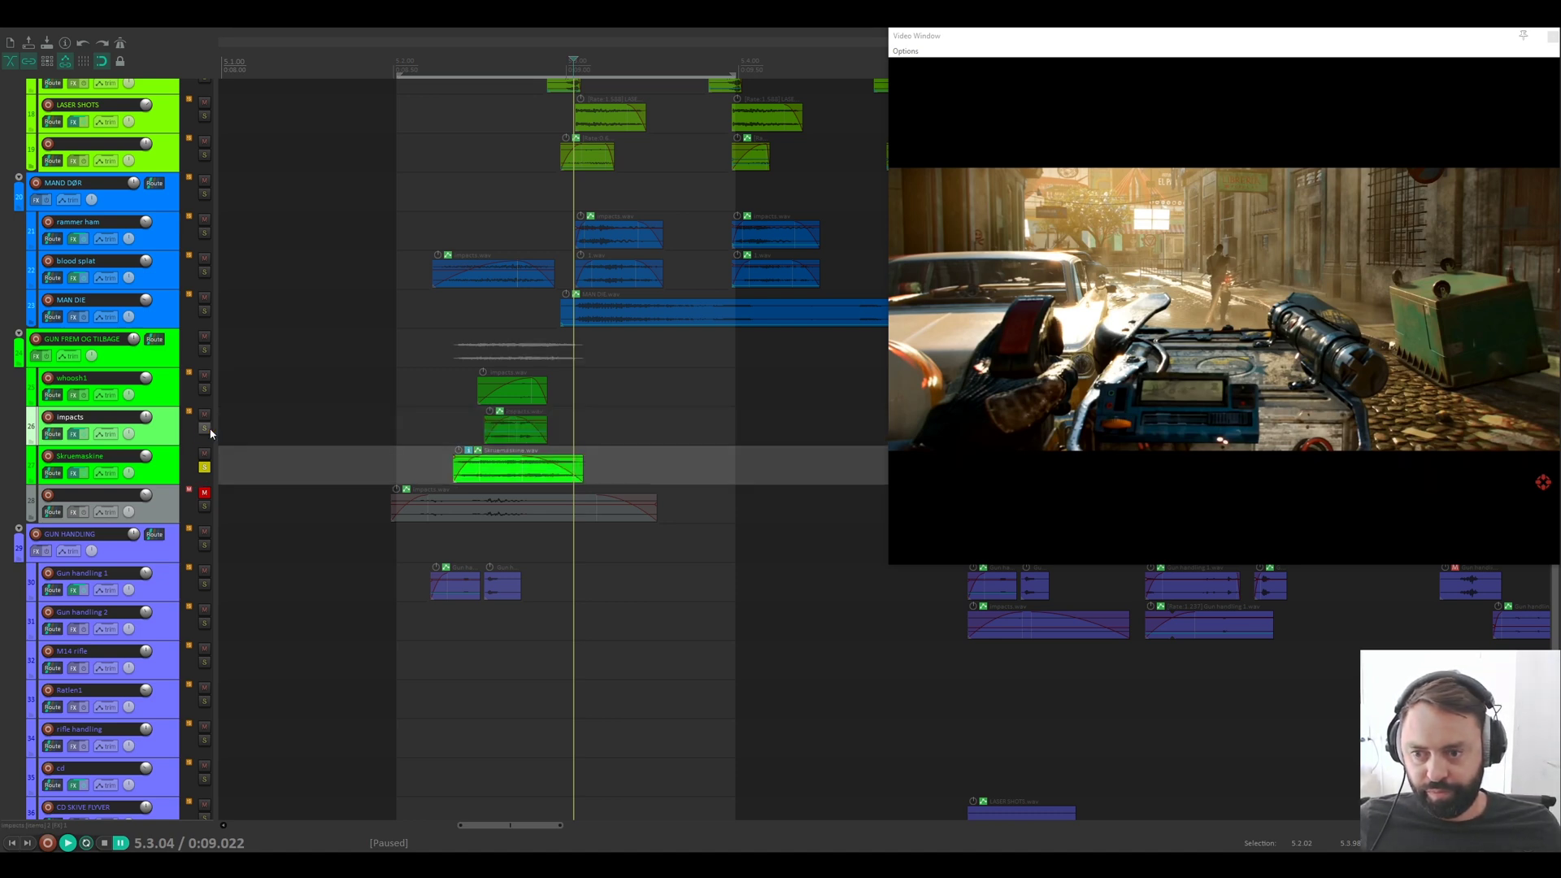
pyautogui.press('space')
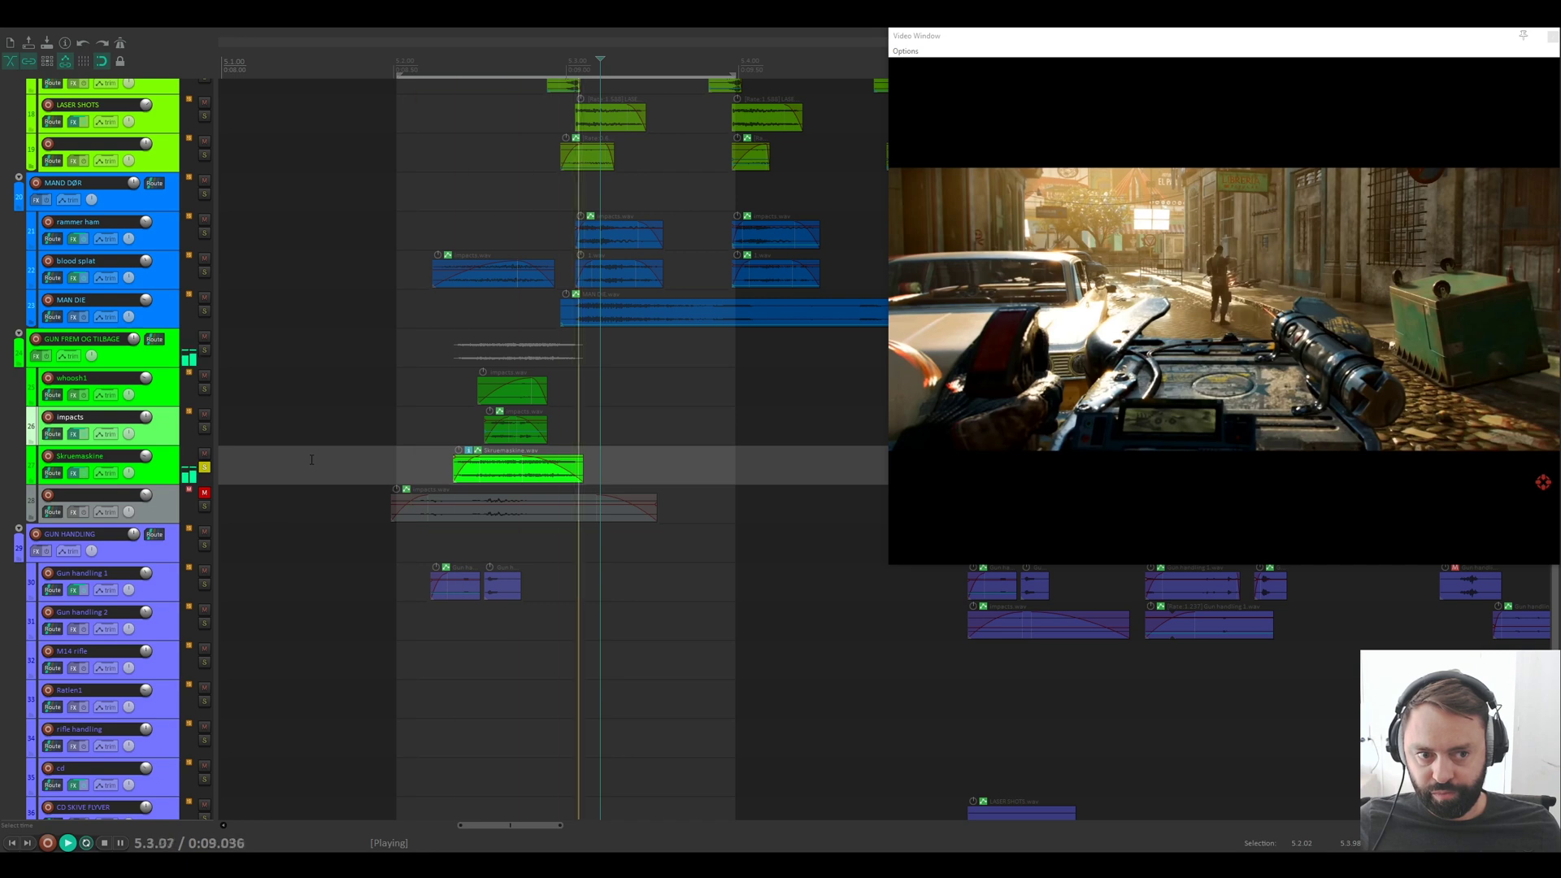
pyautogui.press('space')
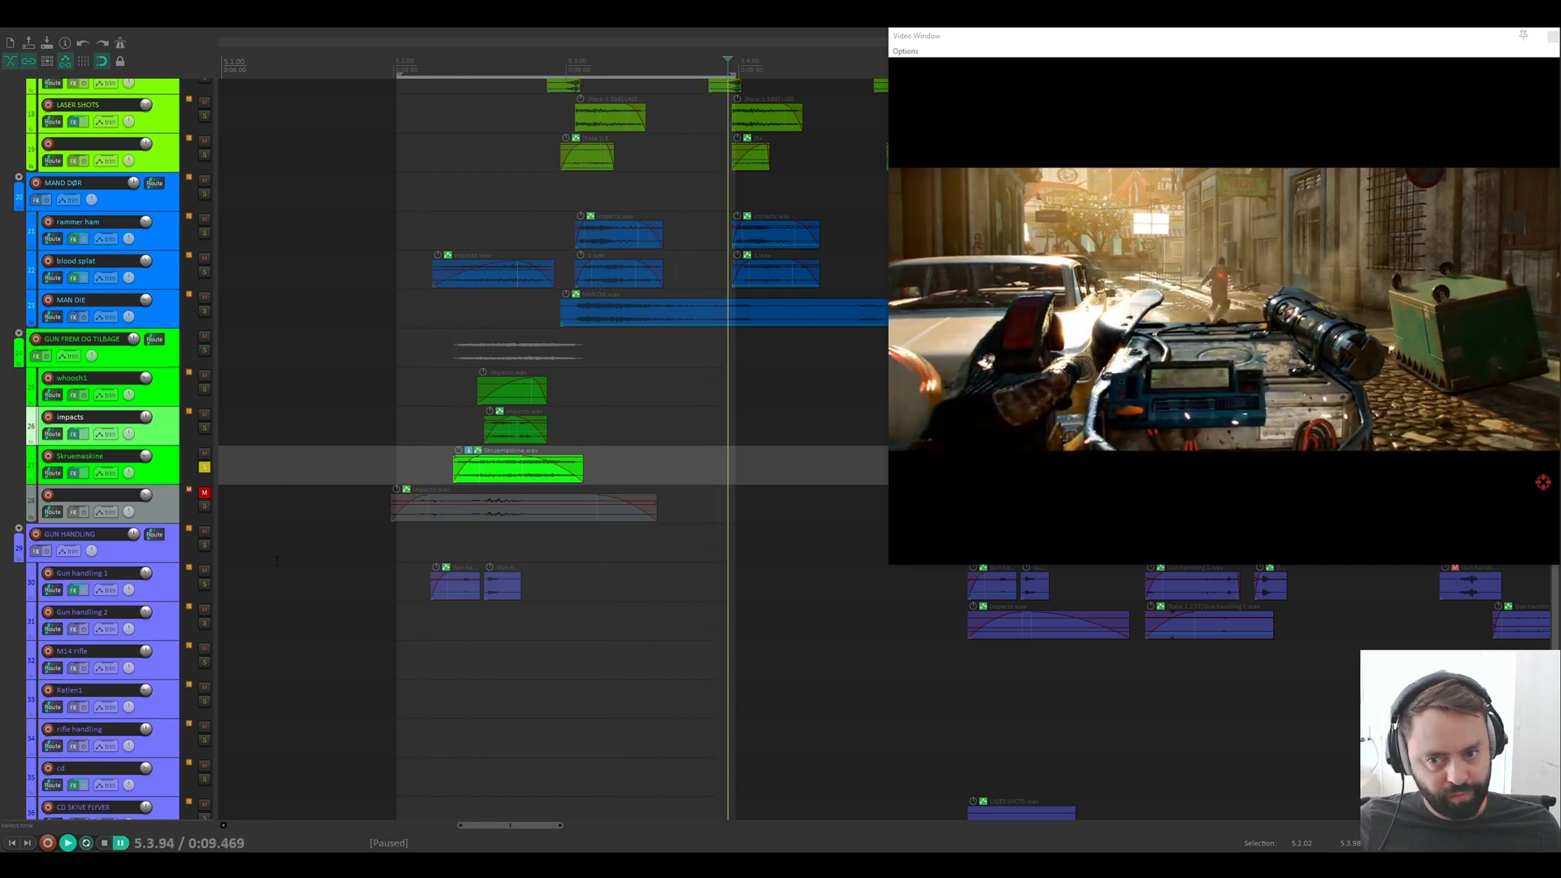
# Step: Solo the Gun handling 1 track in place of Skruemaskine and listen to it in the loop
pyautogui.click(204, 584)
pyautogui.click(205, 467)
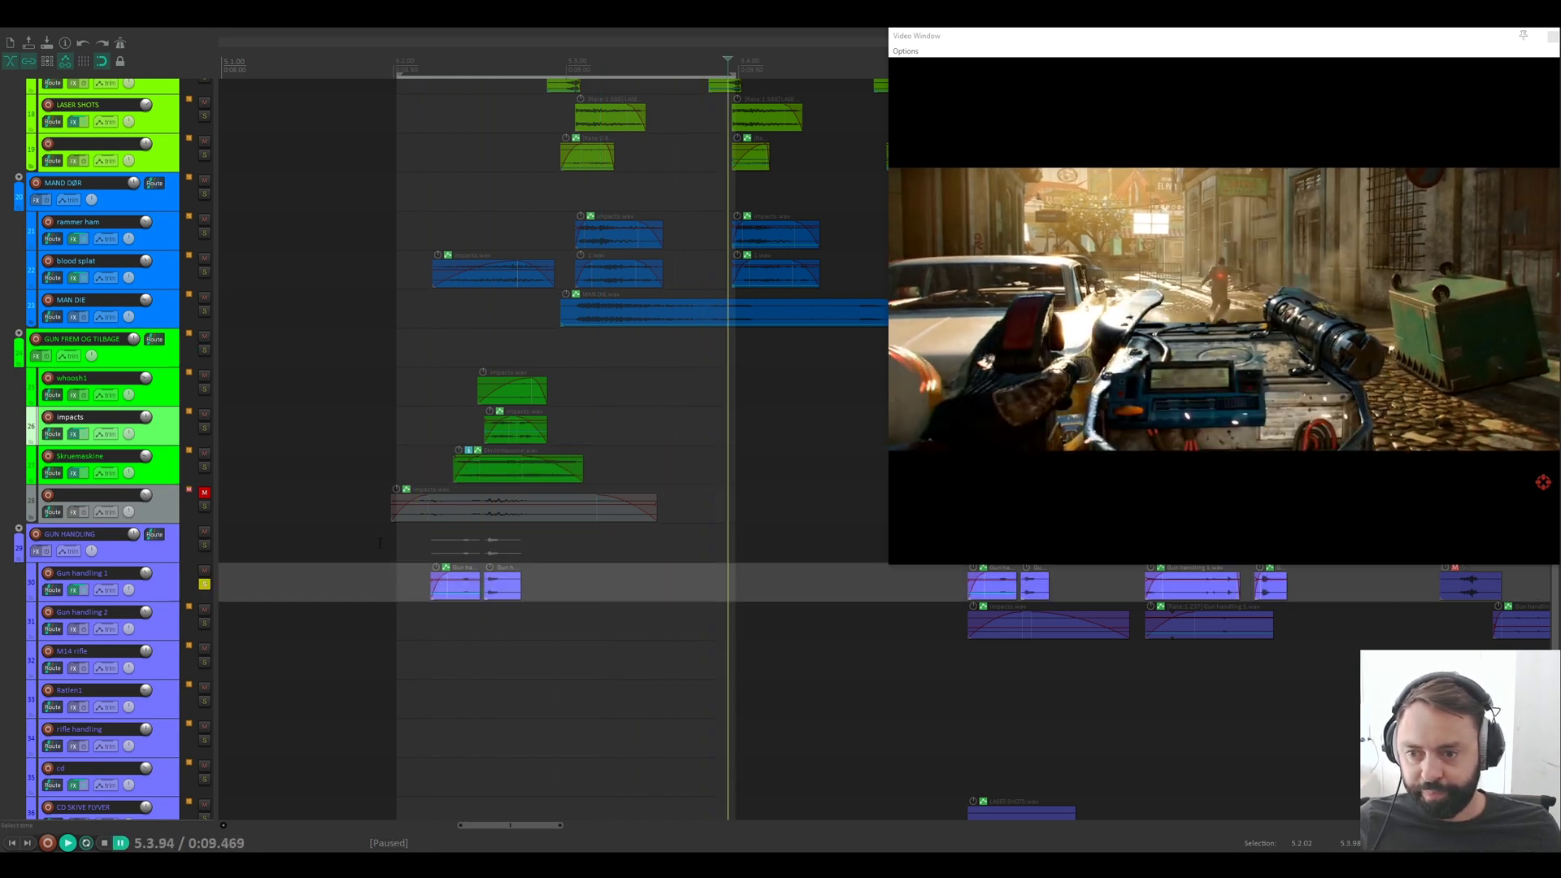
pyautogui.press('space')
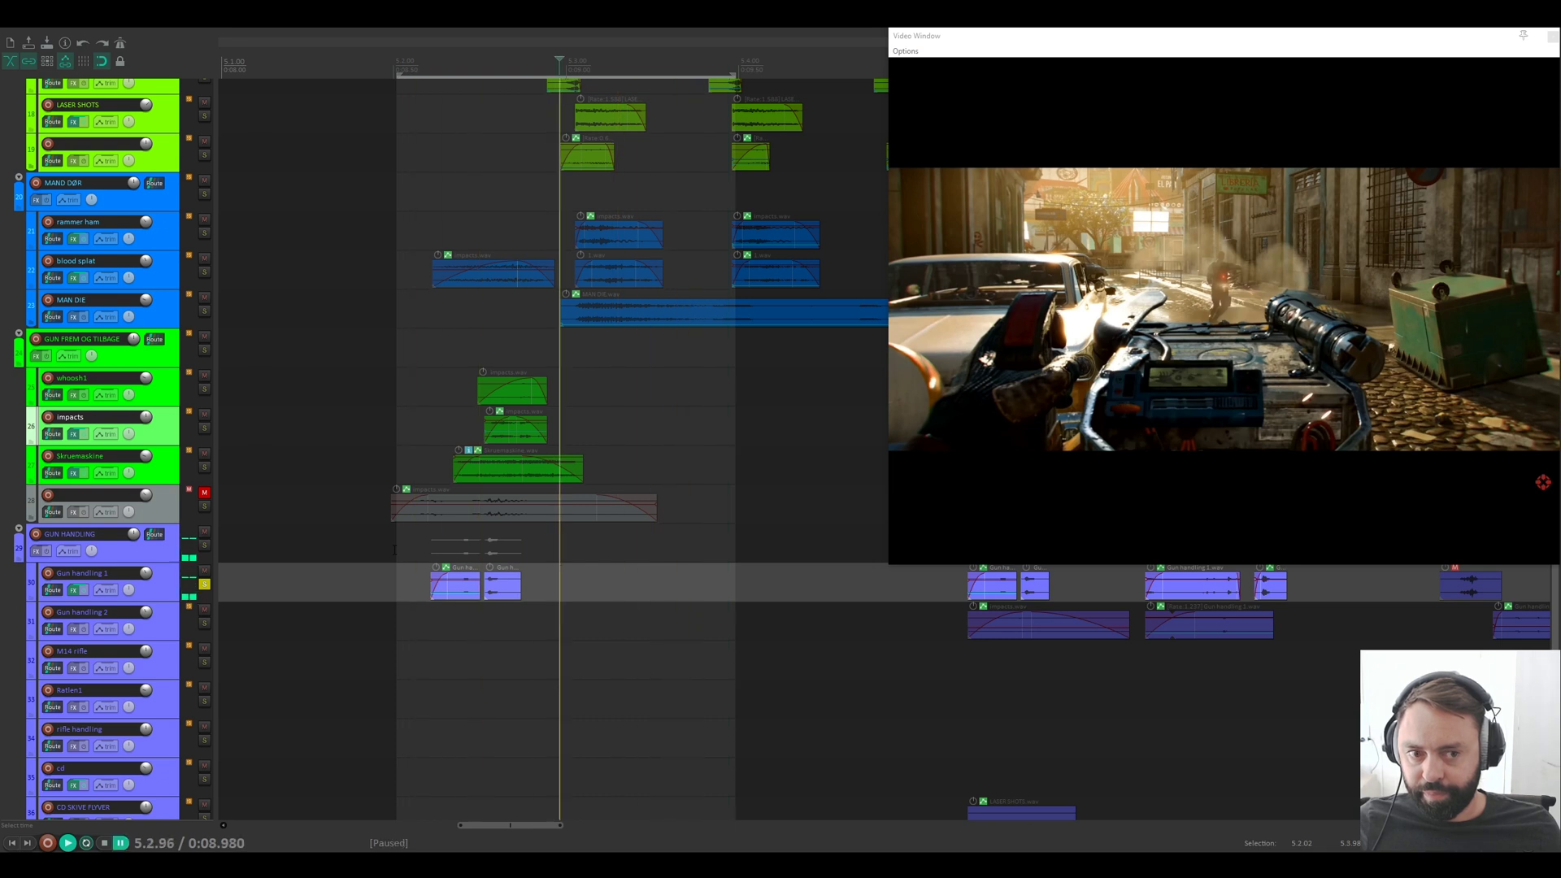
pyautogui.press('space')
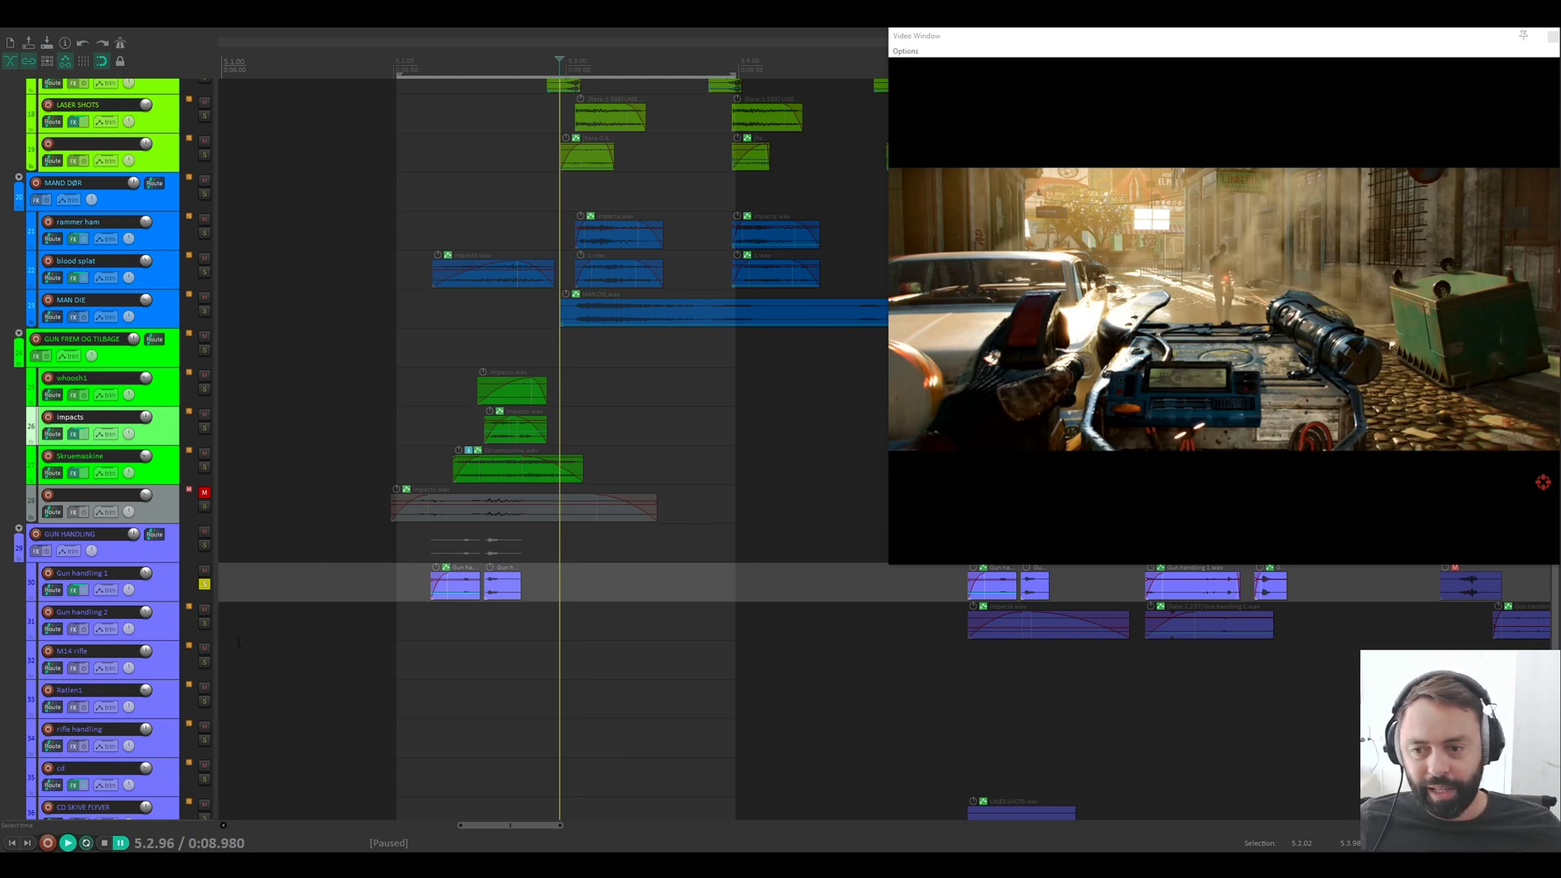
# Step: Clear the solo on Gun handling 1 and play the full mix from just before the time selection
pyautogui.click(204, 584)
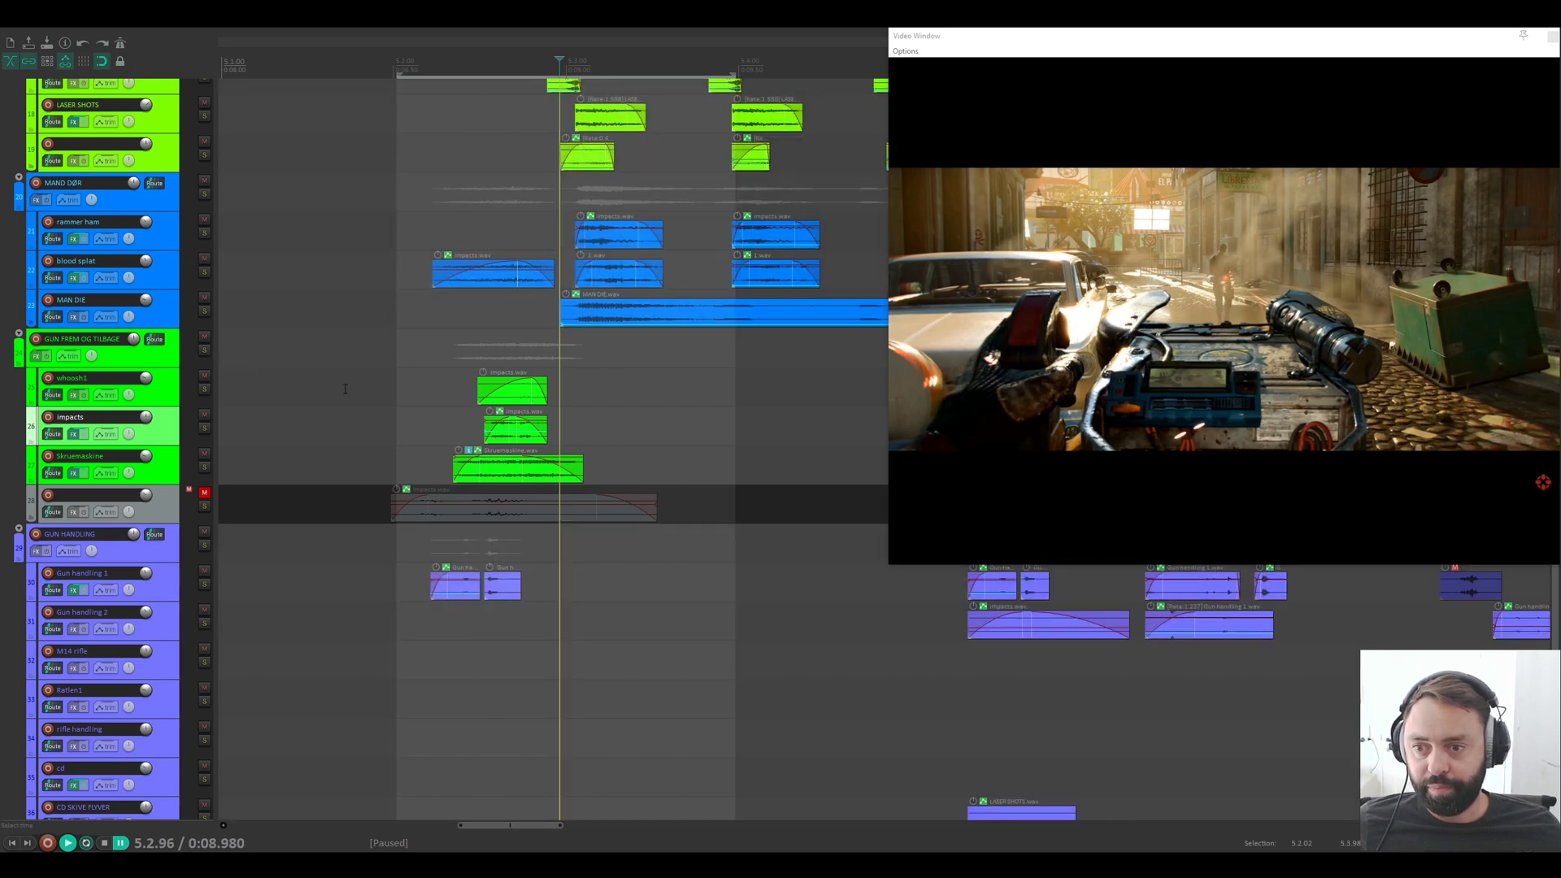
pyautogui.click(345, 389)
pyautogui.press('space')
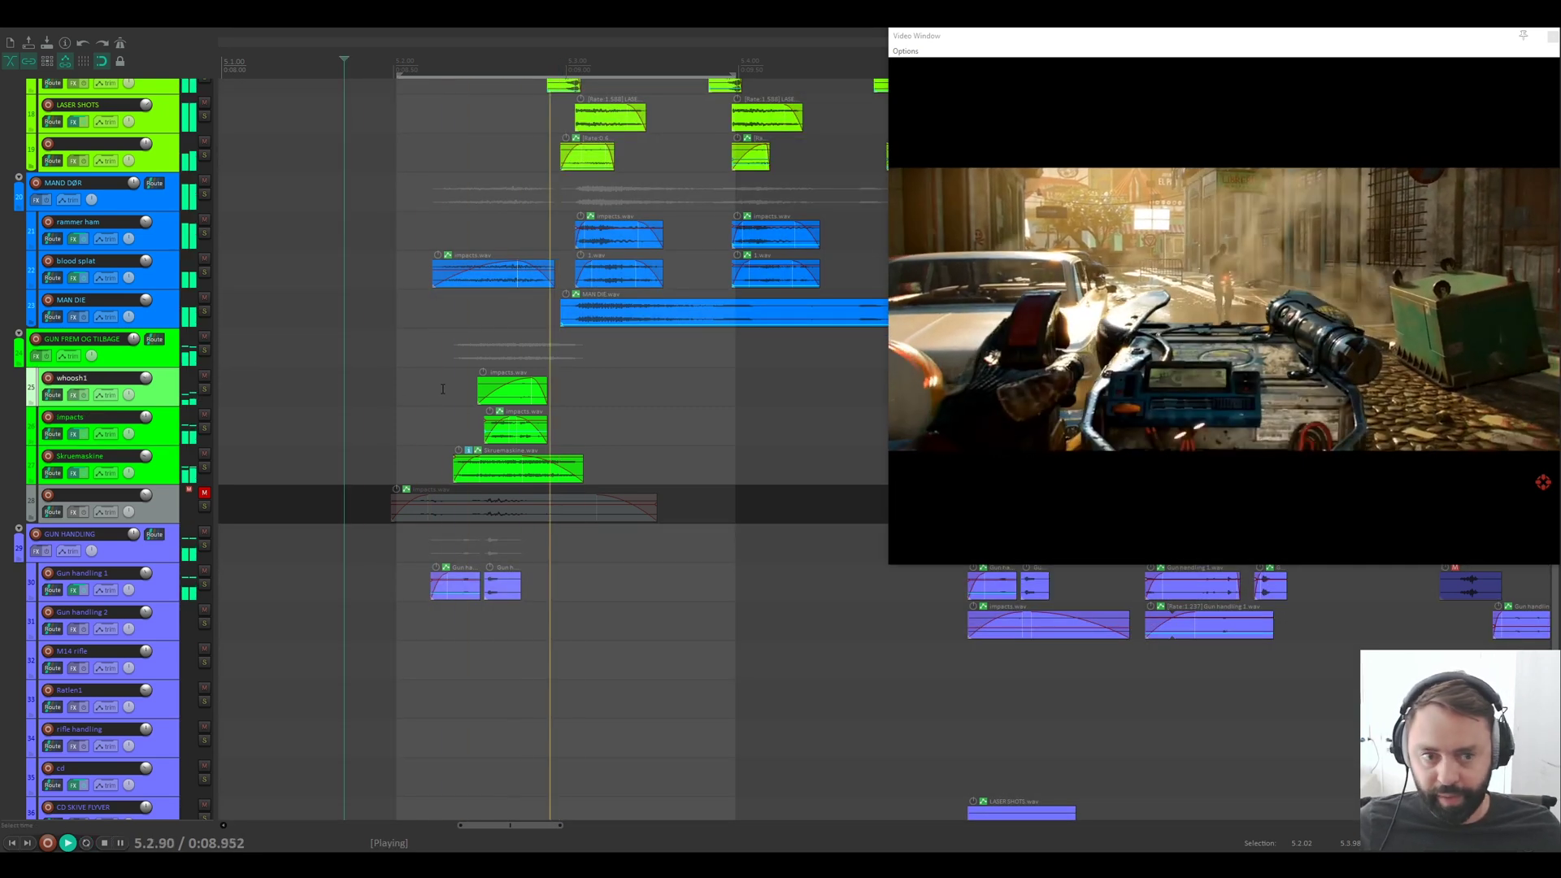
pyautogui.press('space')
pyautogui.click(371, 380)
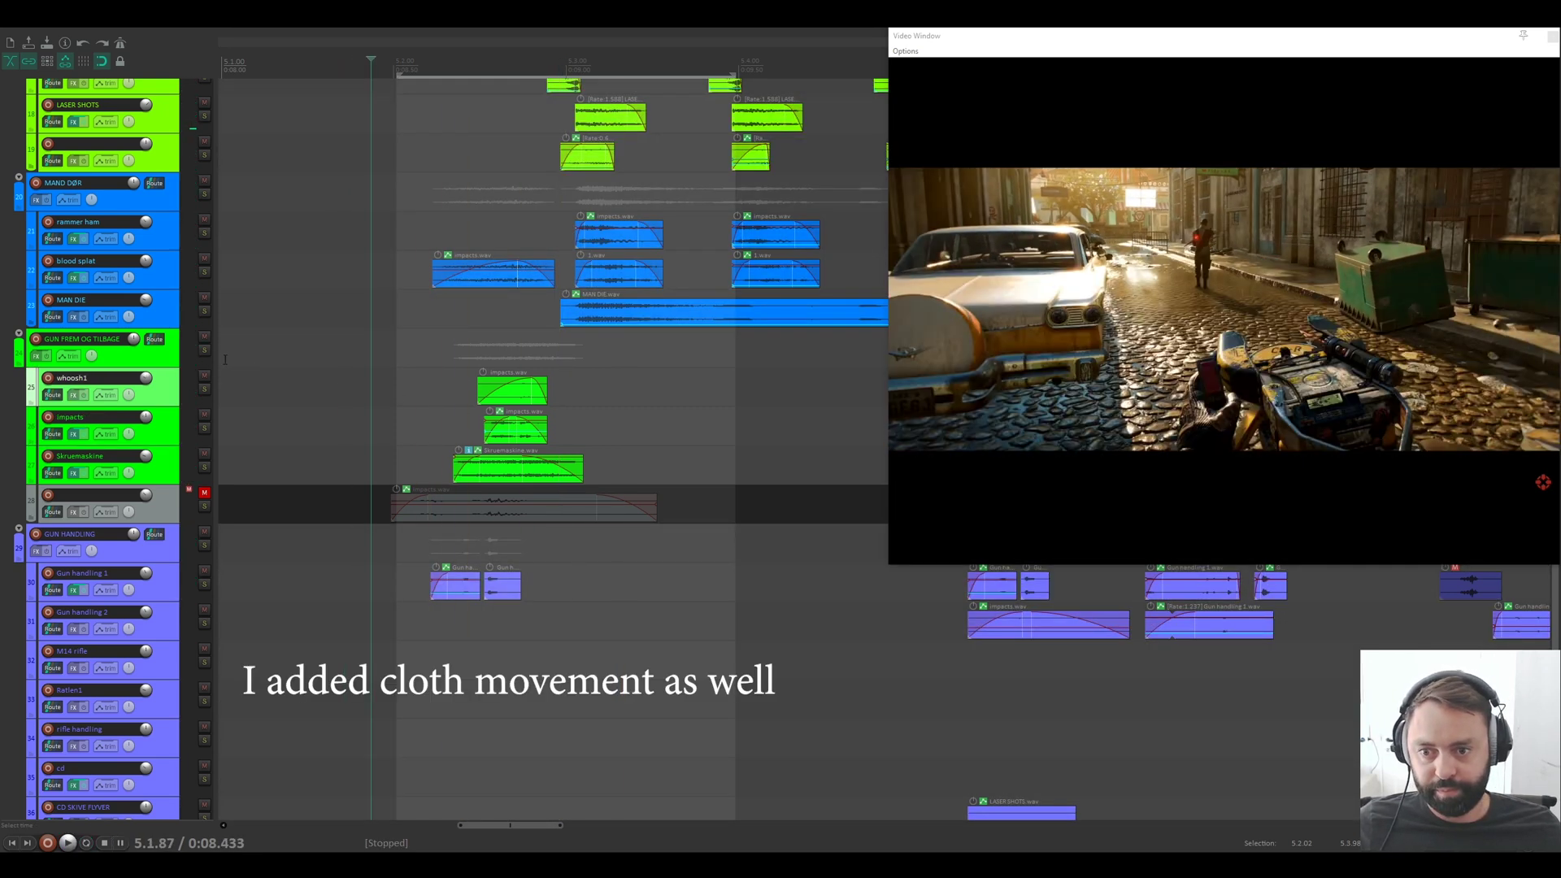
# Step: Solo the GUN FREM OG TILBAGE and GUN HANDLING folders, listen to them together, and clear both solos
pyautogui.click(204, 350)
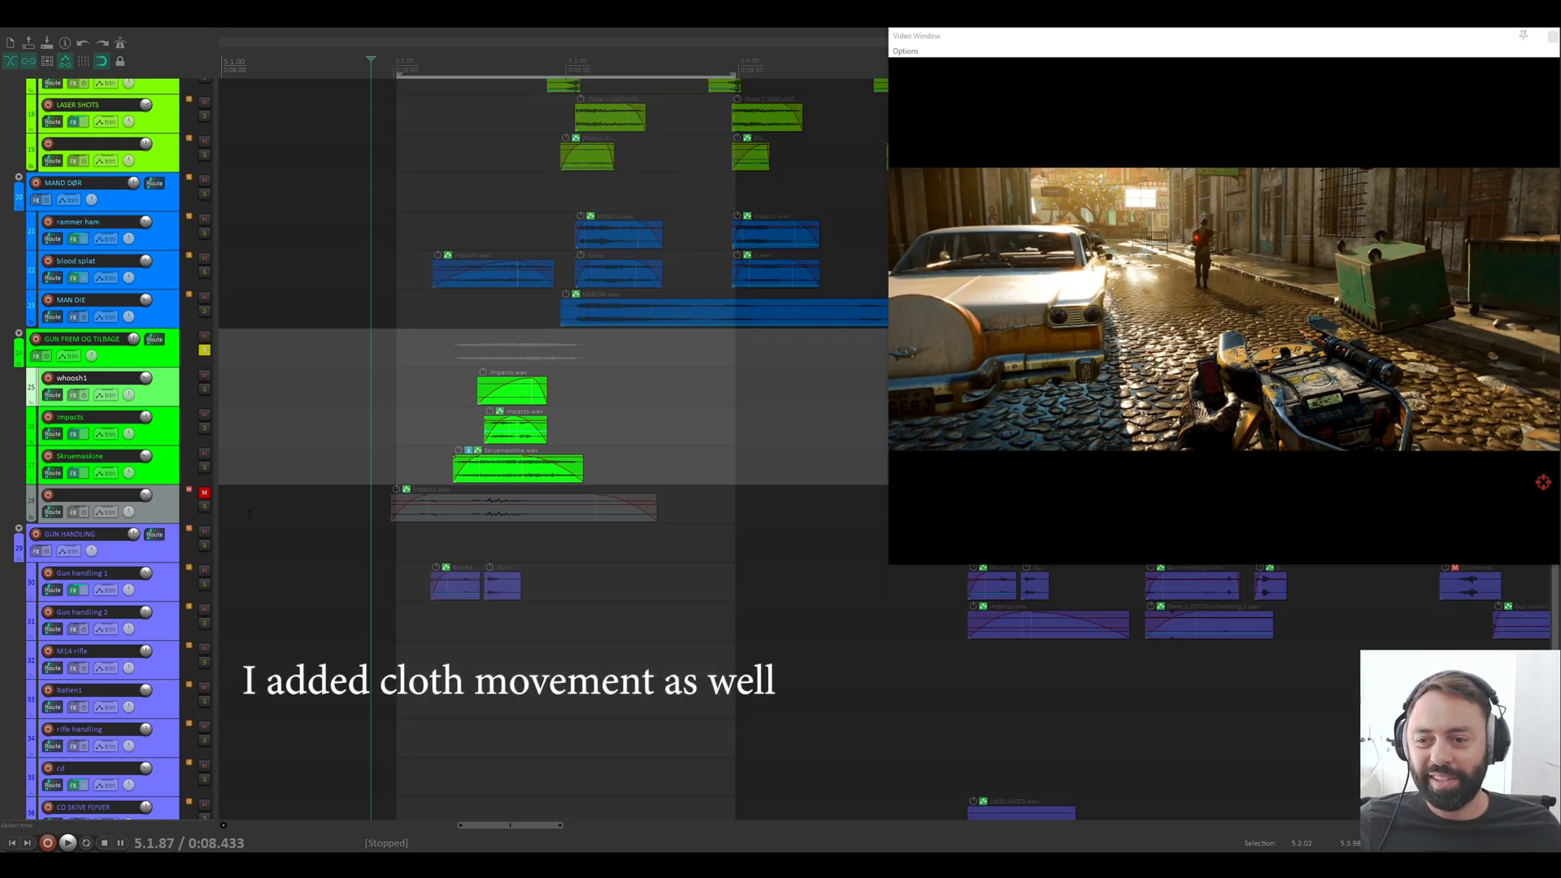
pyautogui.click(204, 544)
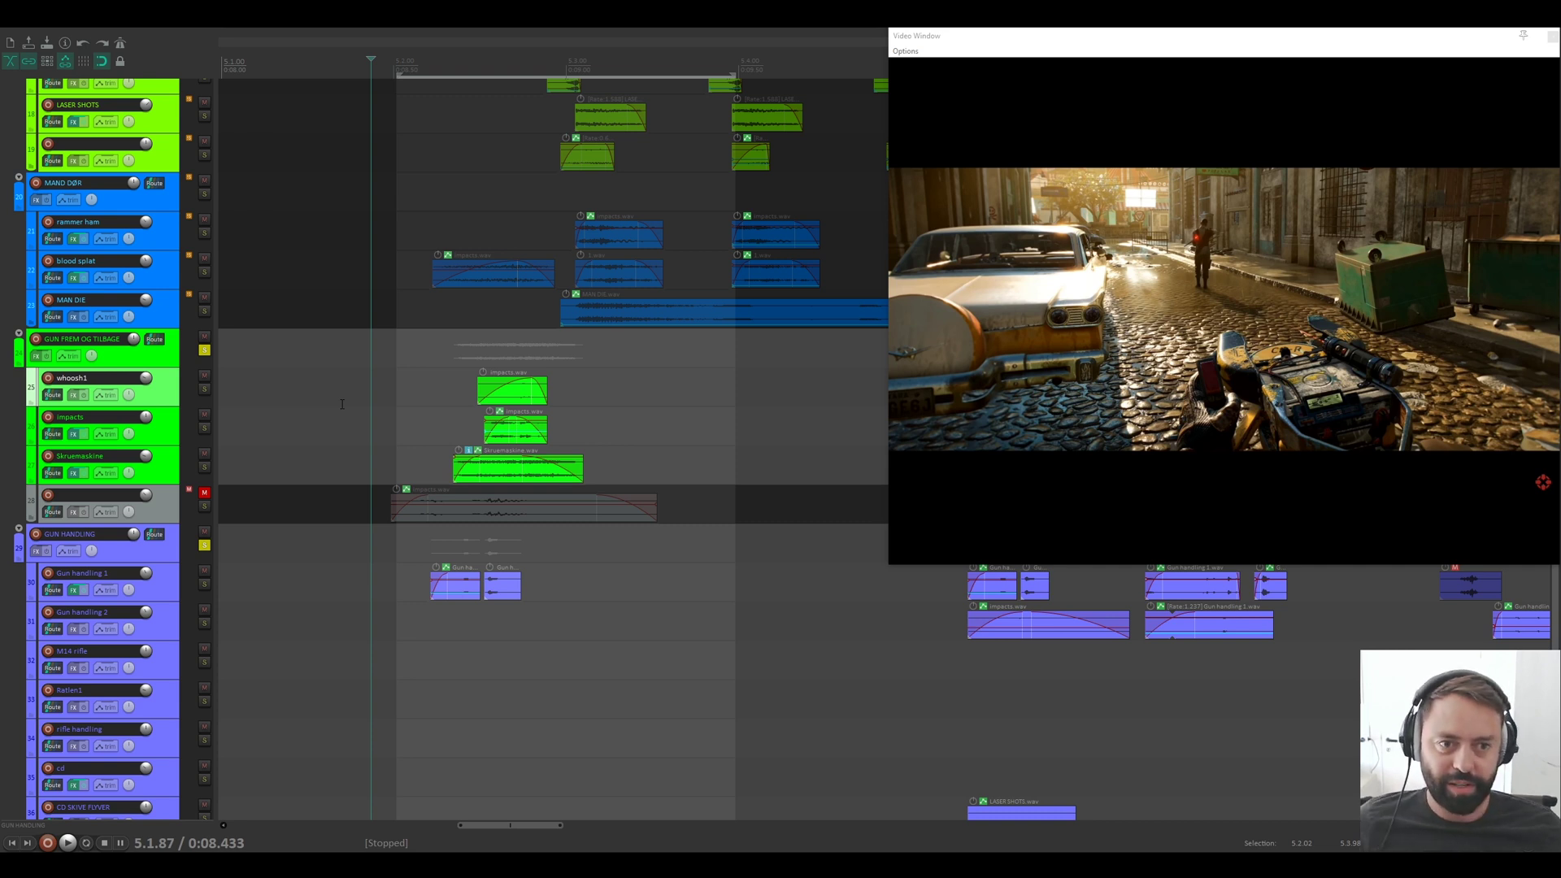
pyautogui.press('space')
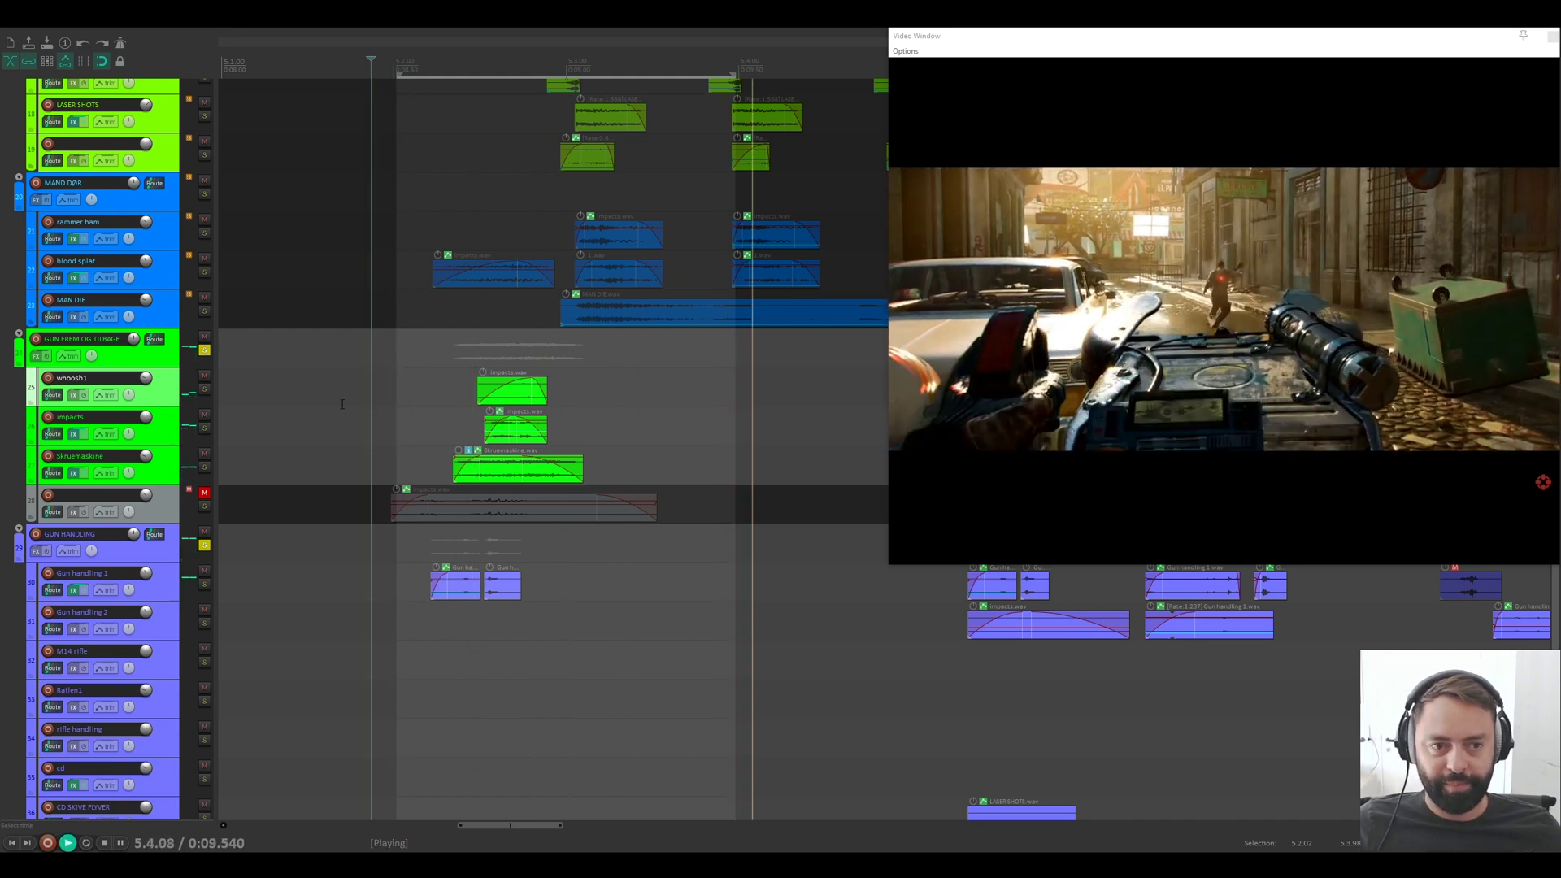
pyautogui.press('space')
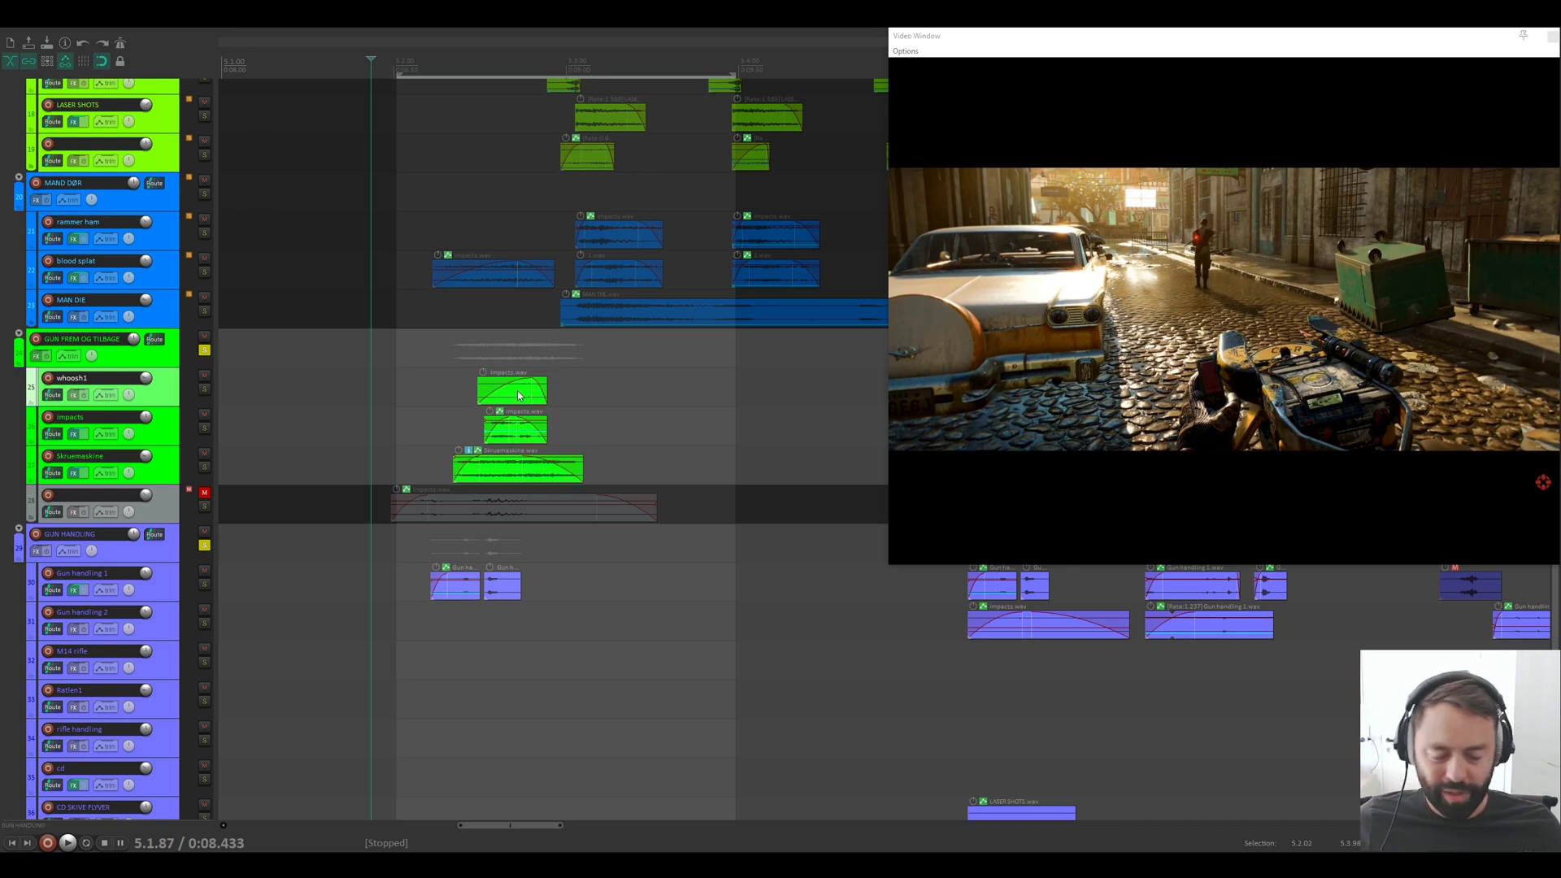
pyautogui.click(204, 350)
pyautogui.click(204, 545)
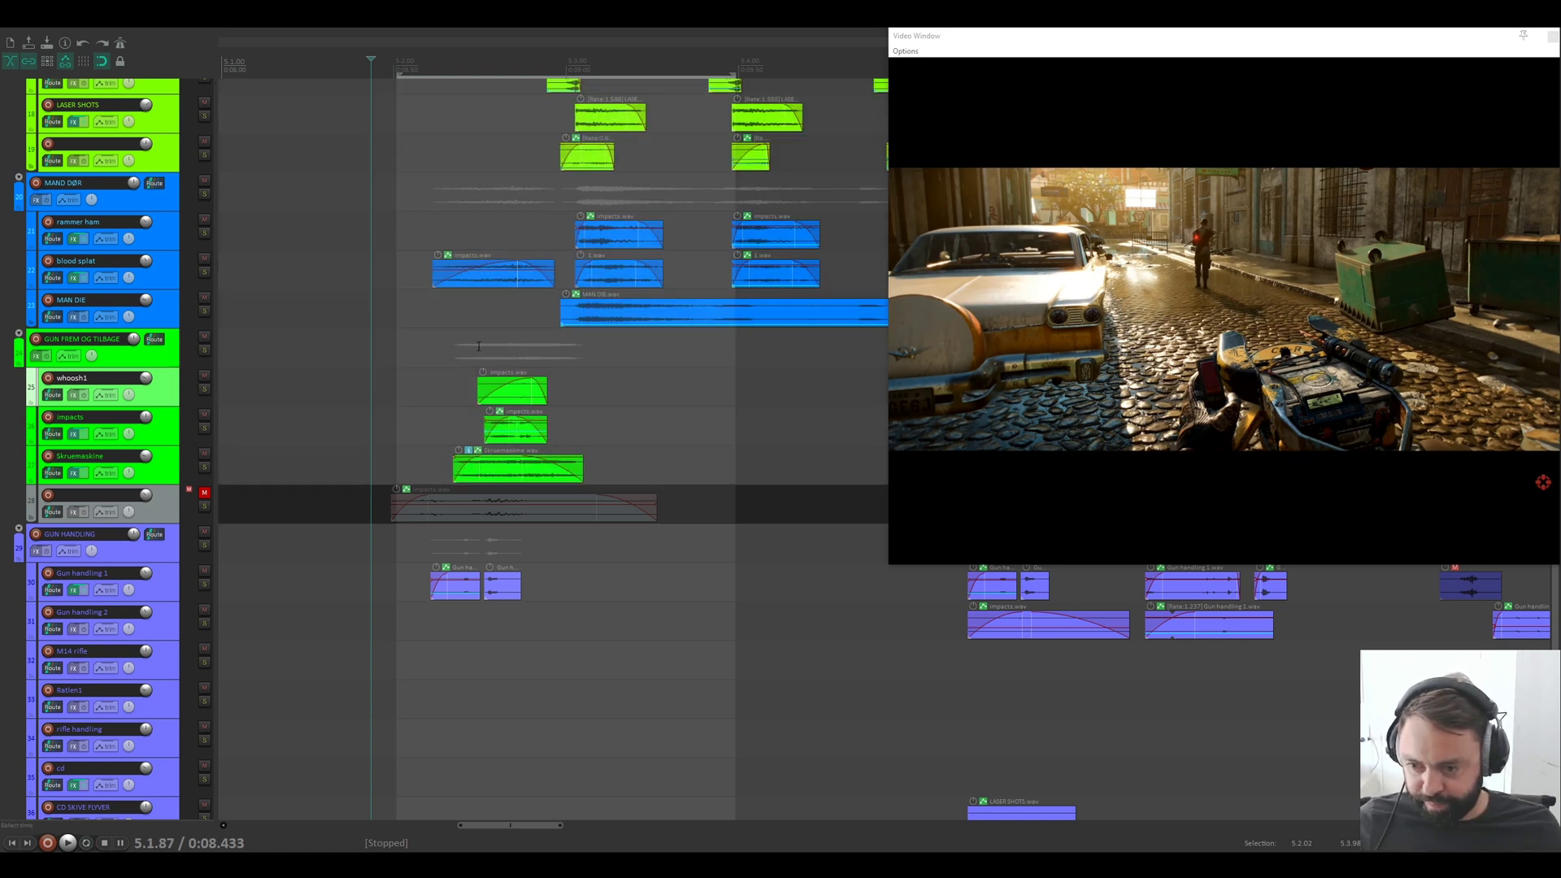
# Step: Play all tracks together from just before the first gun movement clips
pyautogui.scroll(-5, 479, 348)
pyautogui.press('space')
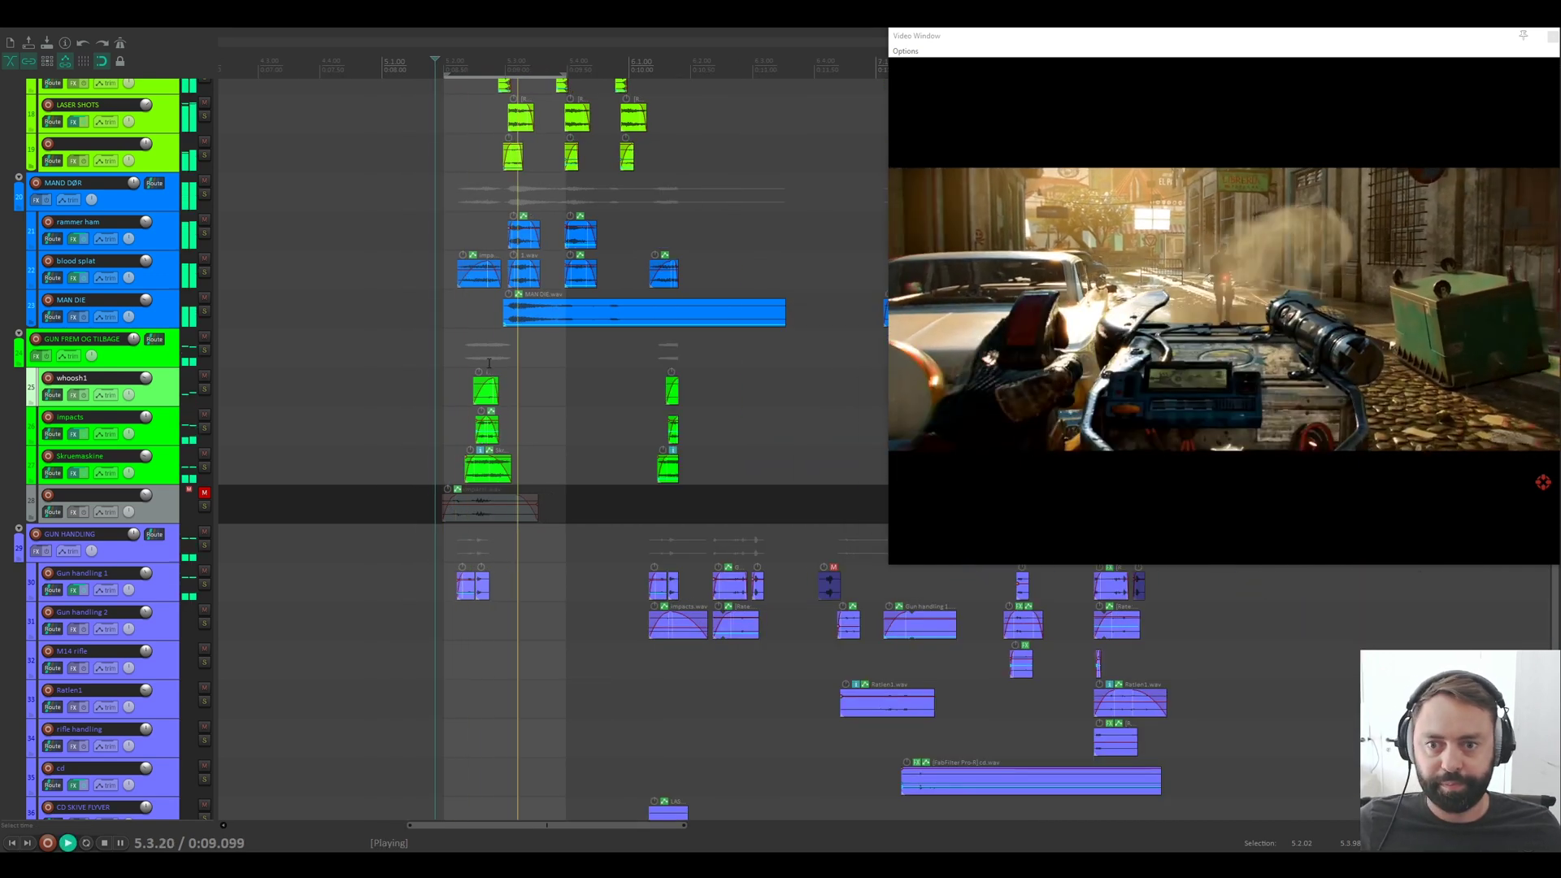
pyautogui.click(431, 313)
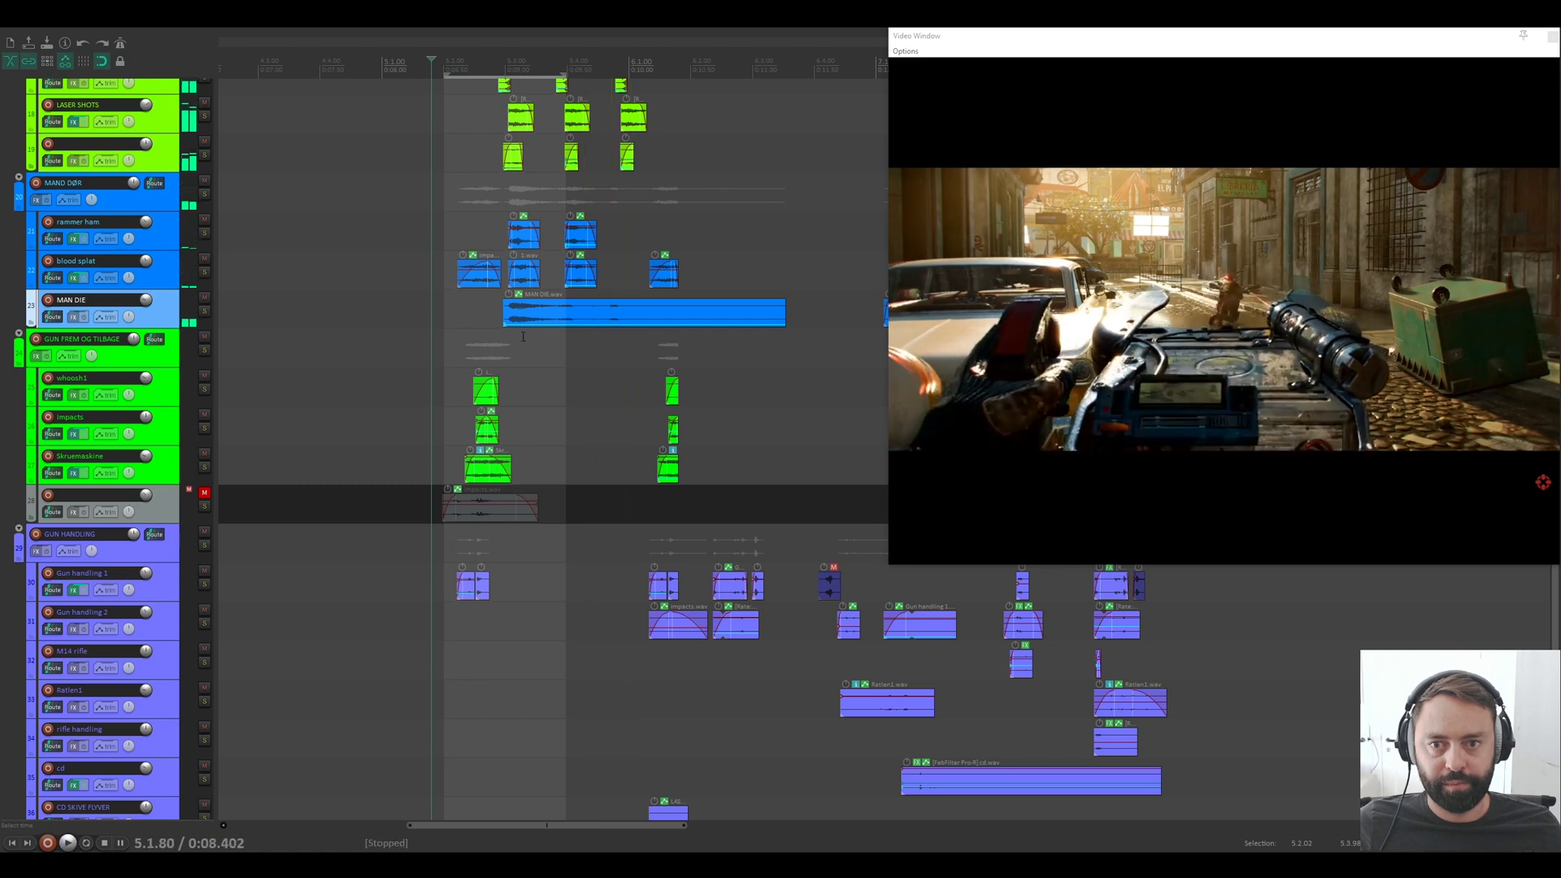
pyautogui.scroll(5, 537, 346)
pyautogui.press('space')
# Step: Solo the future track in the GUN SHOTS folder and set a time selection around its three shots
pyautogui.scroll(1, 472, 302)
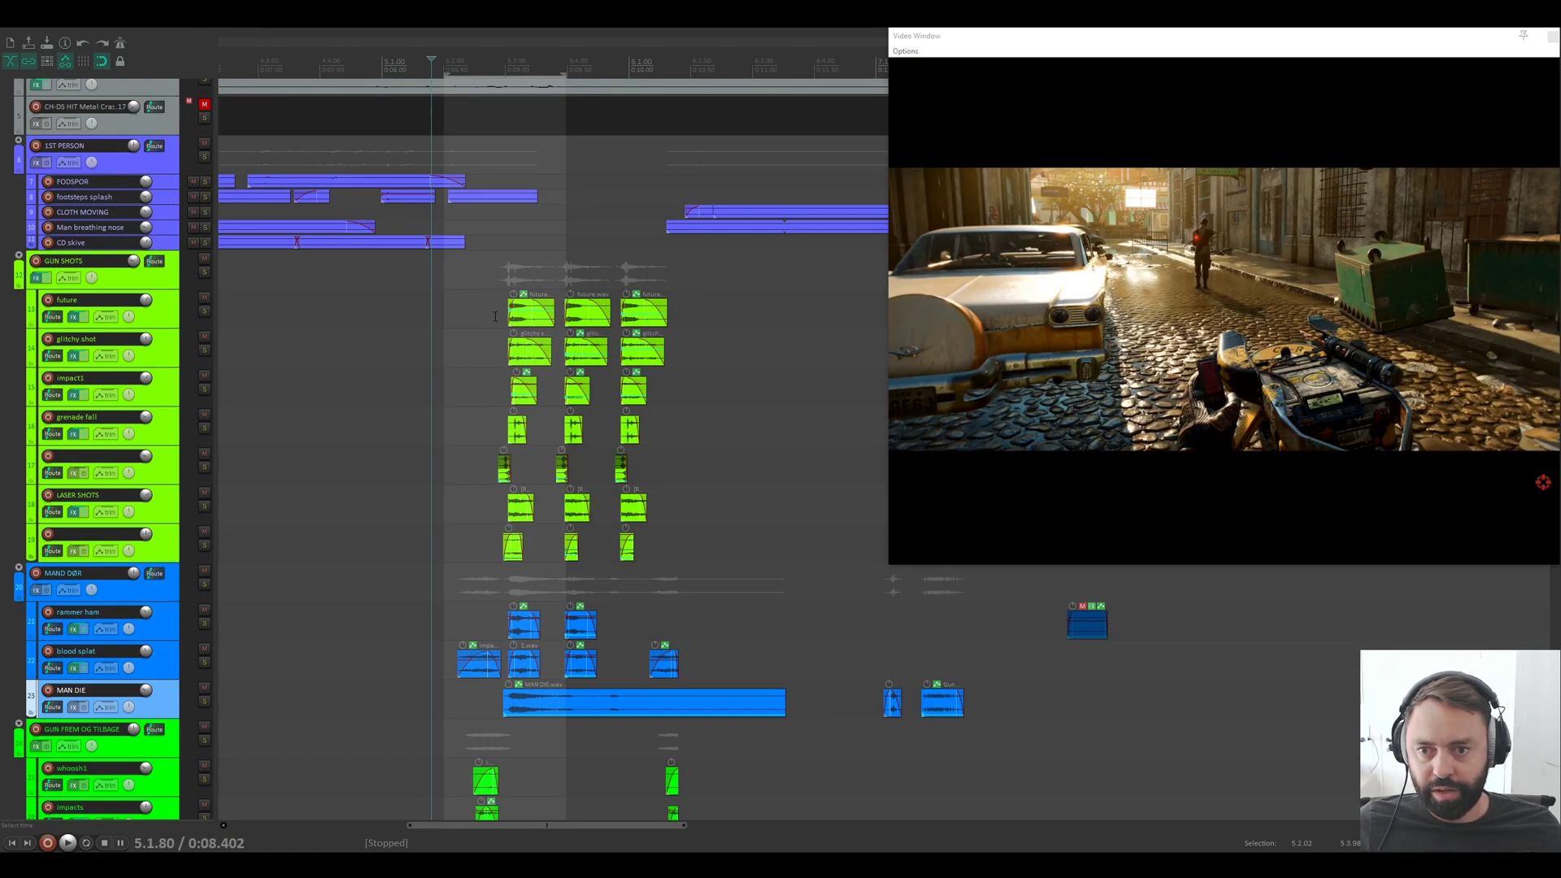
pyautogui.scroll(3, 505, 325)
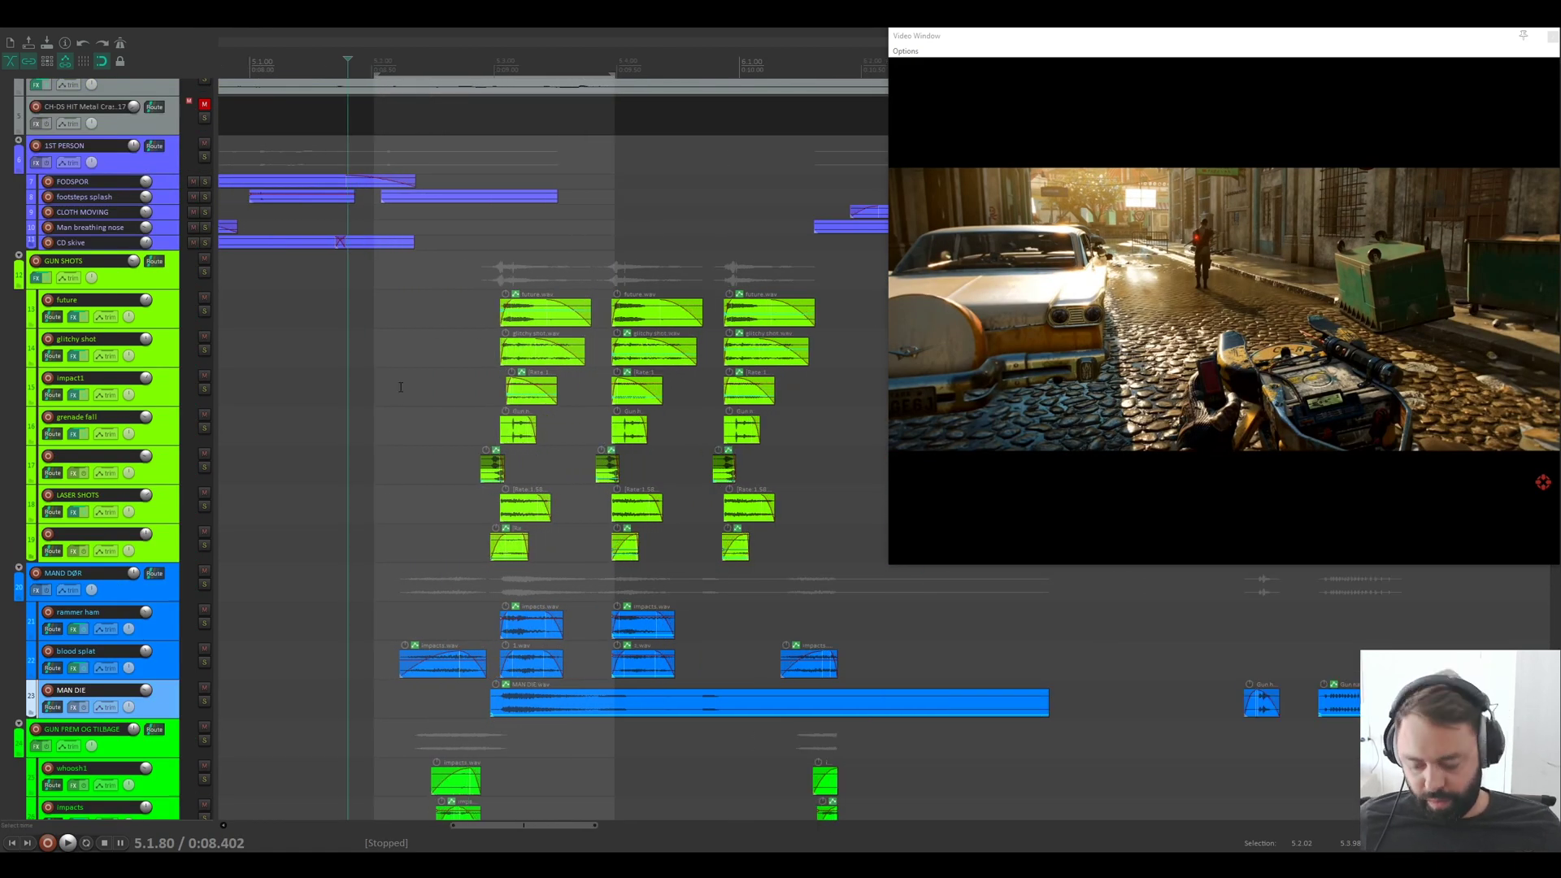
pyautogui.hscroll(2, 400, 387)
pyautogui.hscroll(-2, 313, 329)
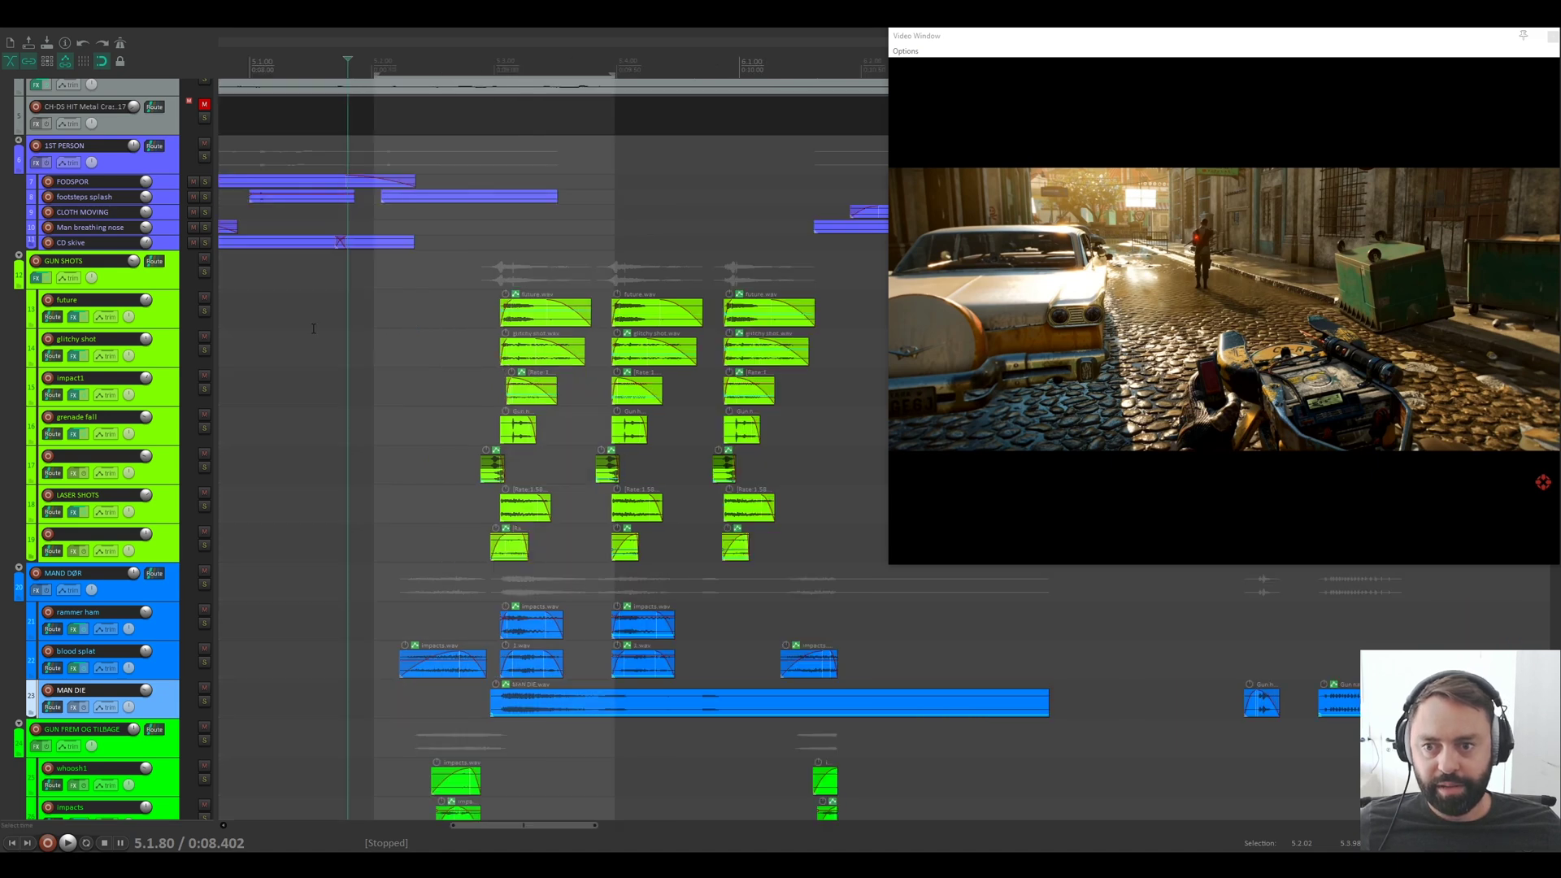
pyautogui.hscroll(2, 350, 328)
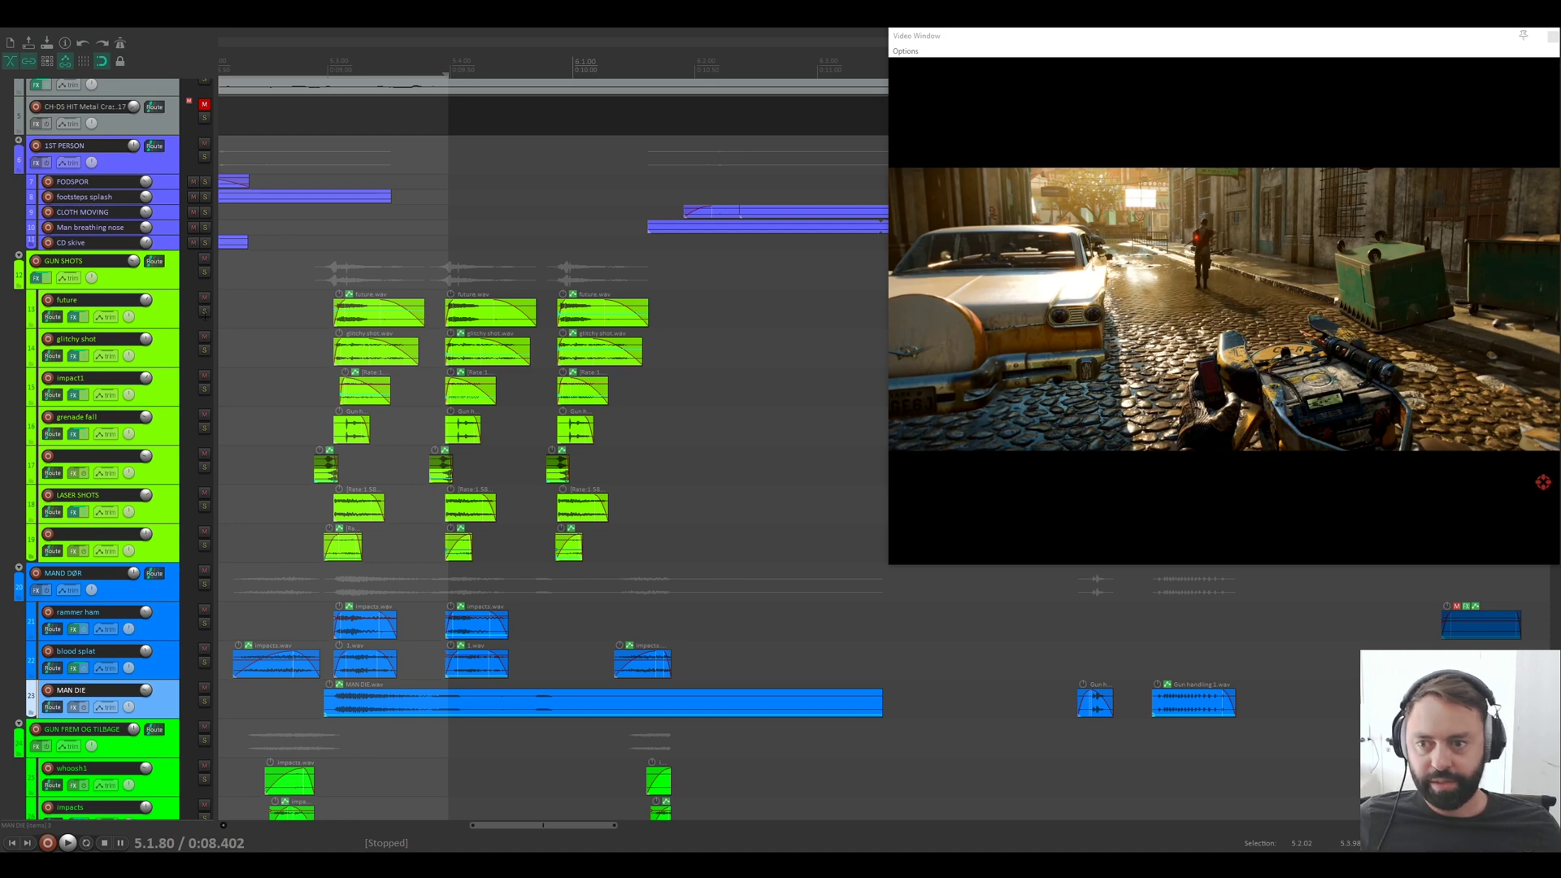
pyautogui.click(204, 310)
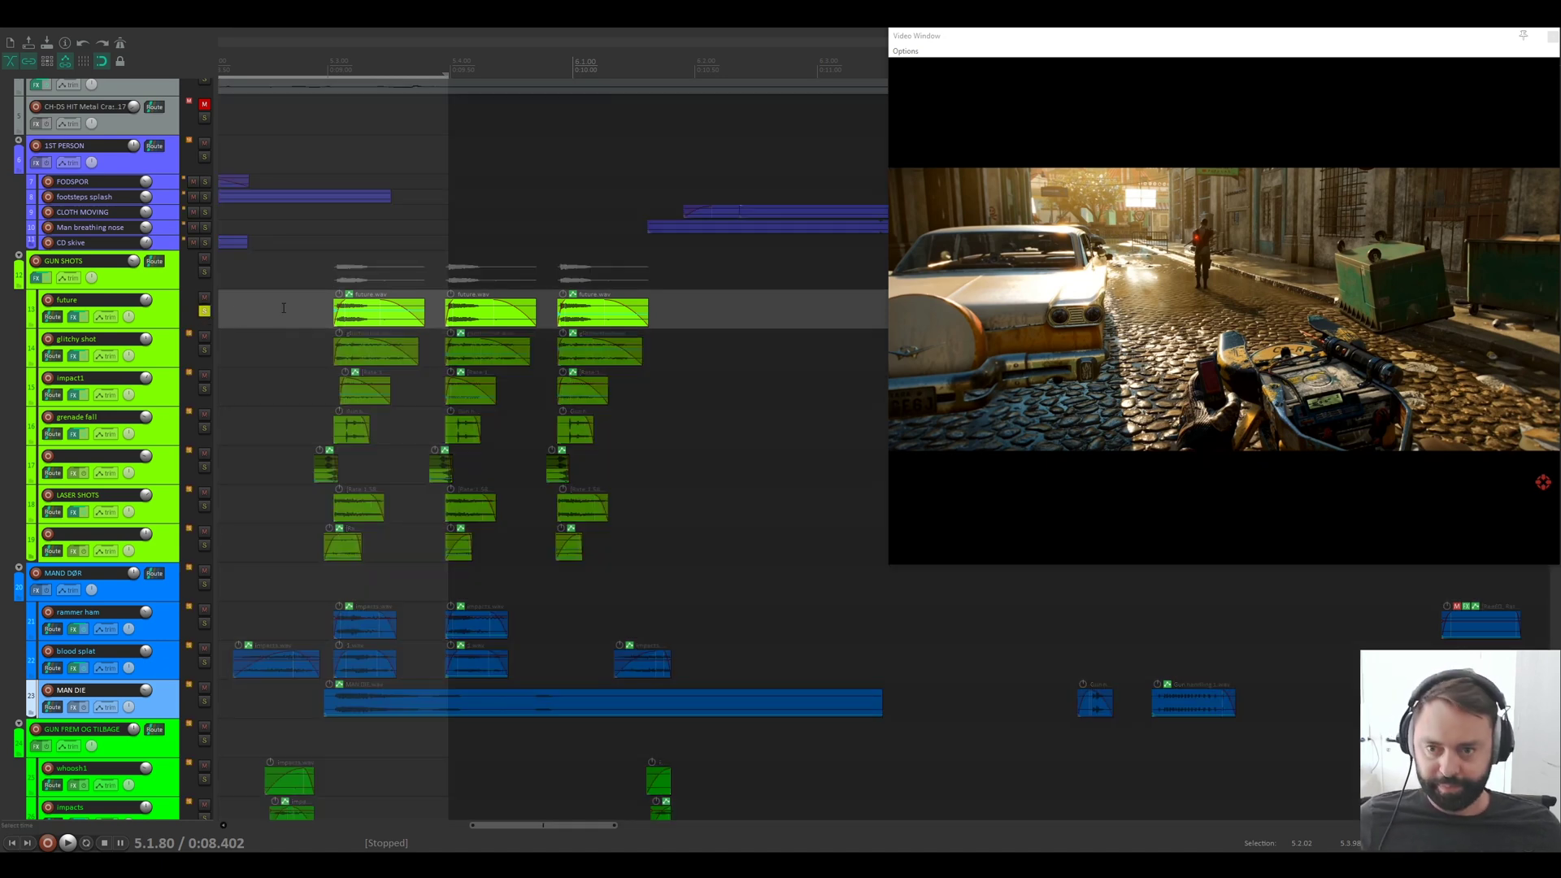
pyautogui.moveTo(297, 317); pyautogui.dragTo(684, 333)
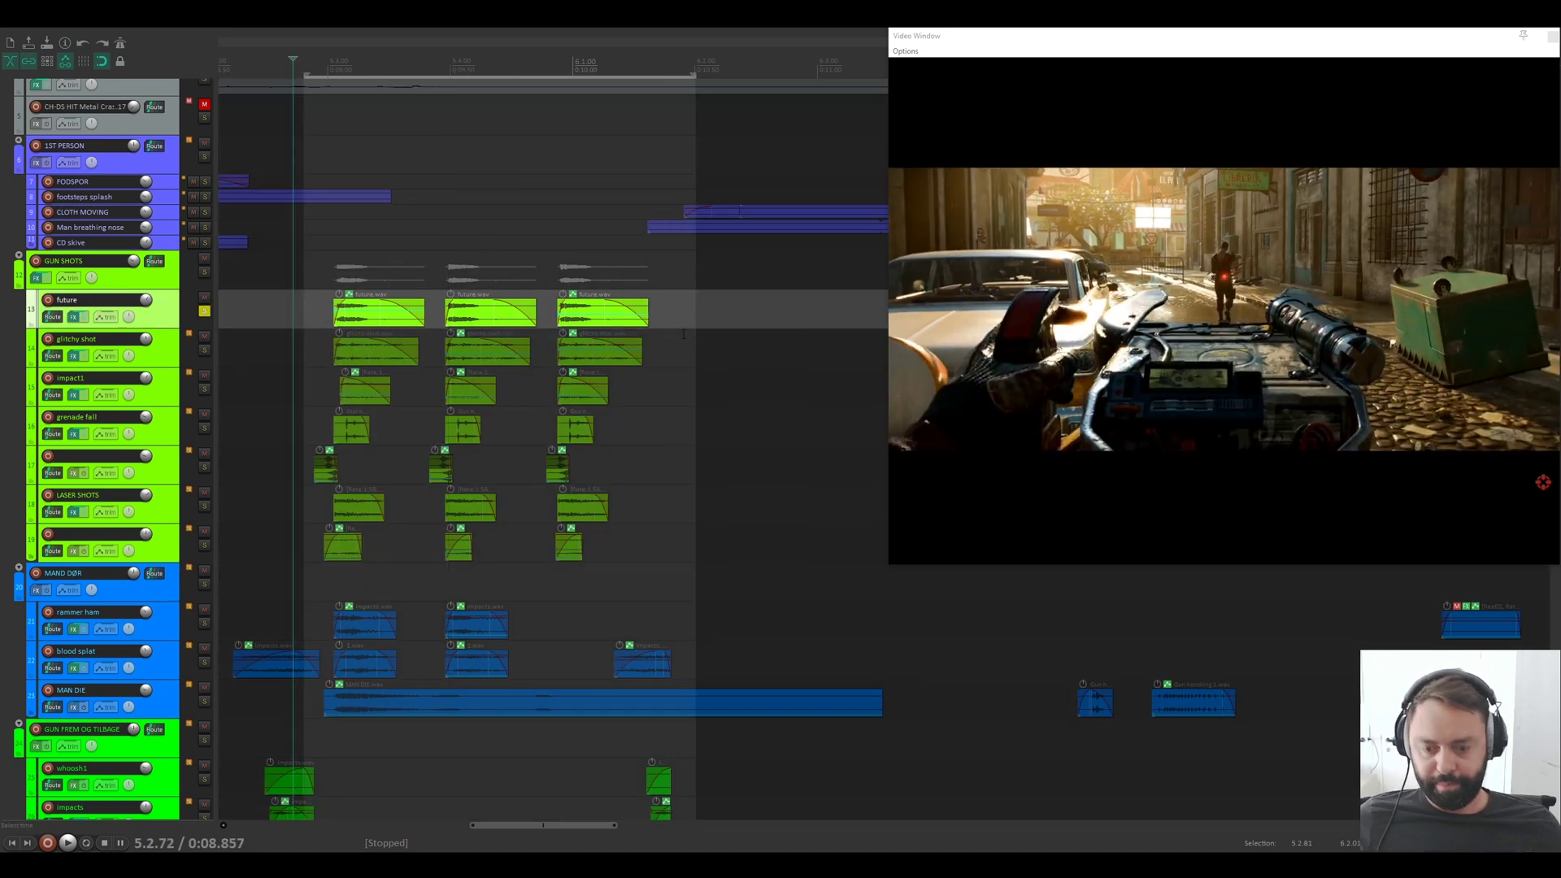
# Step: Listen to the soloed future track over the three selected gun shots
pyautogui.press('space')
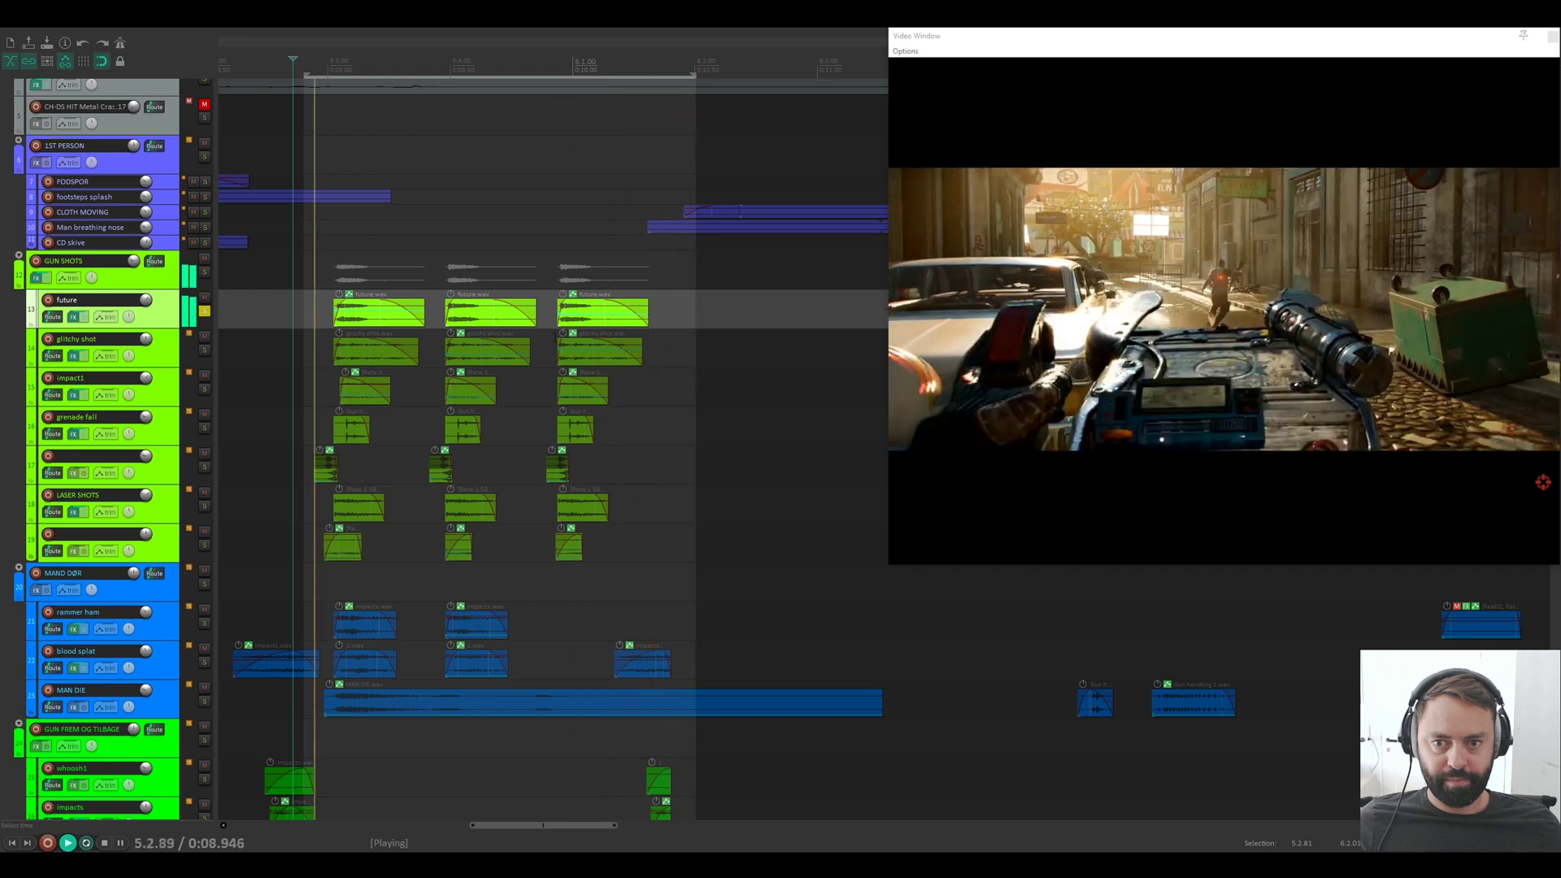
pyautogui.press('space')
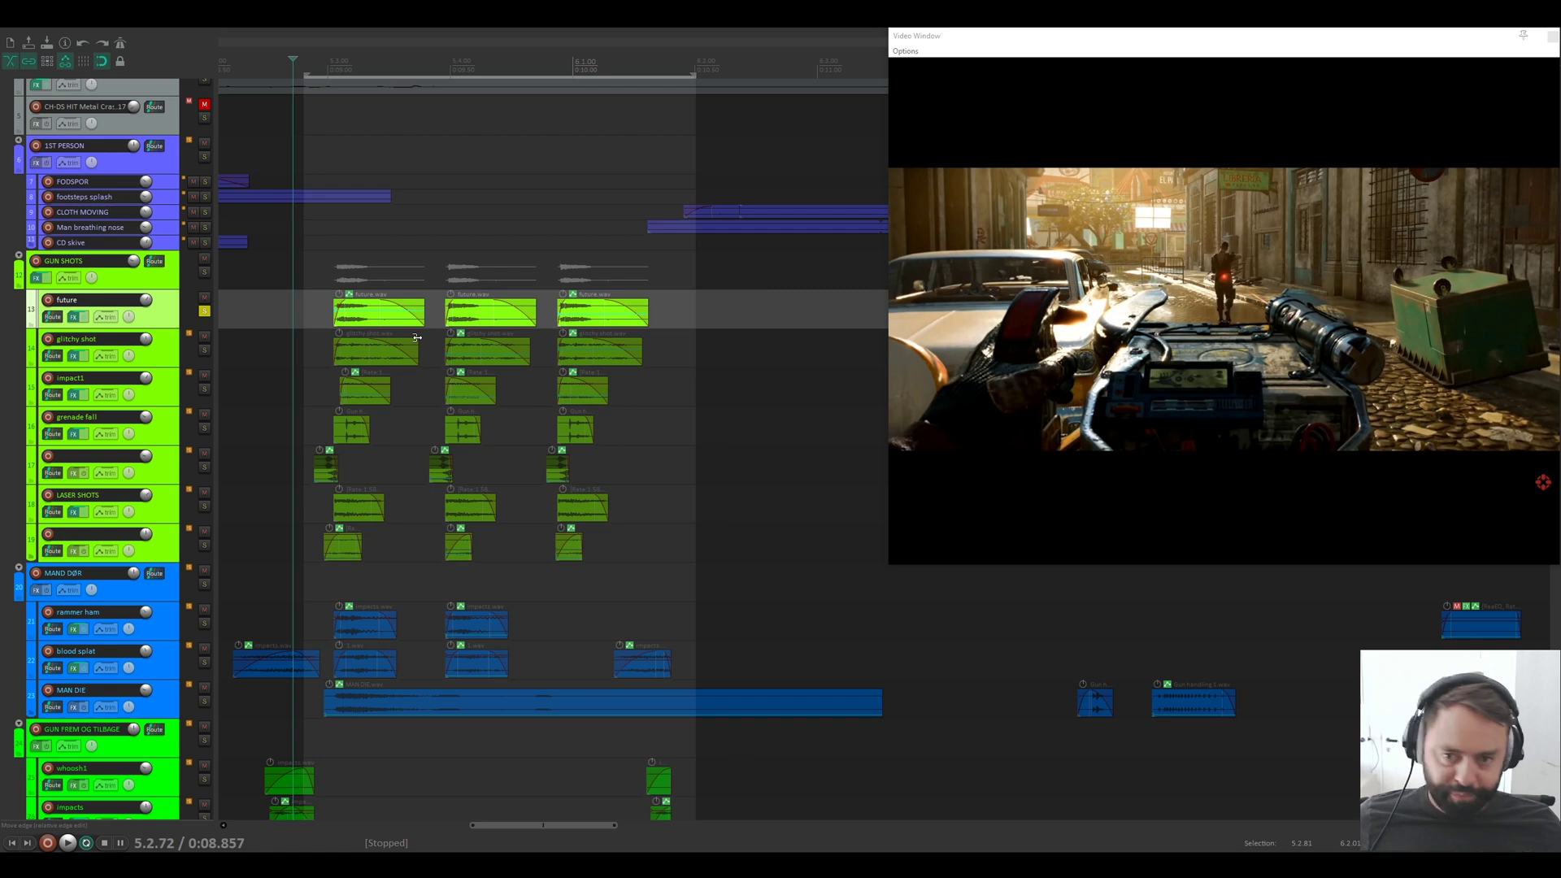
pyautogui.press('space')
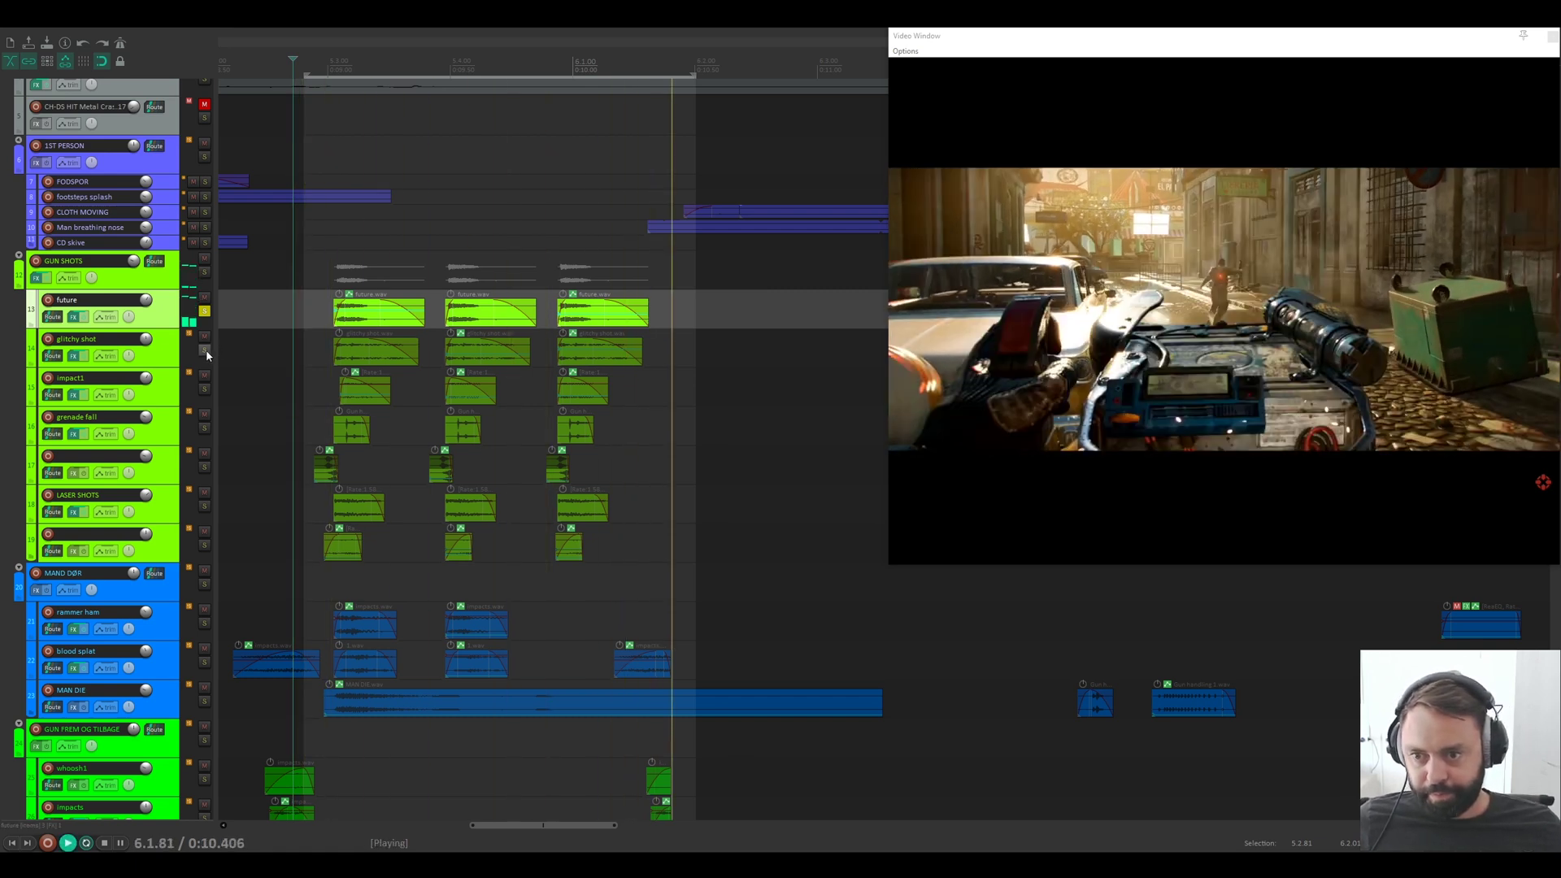
# Step: Solo the glitchy shot track in place of future and listen to its three shots
pyautogui.click(204, 349)
pyautogui.press('space')
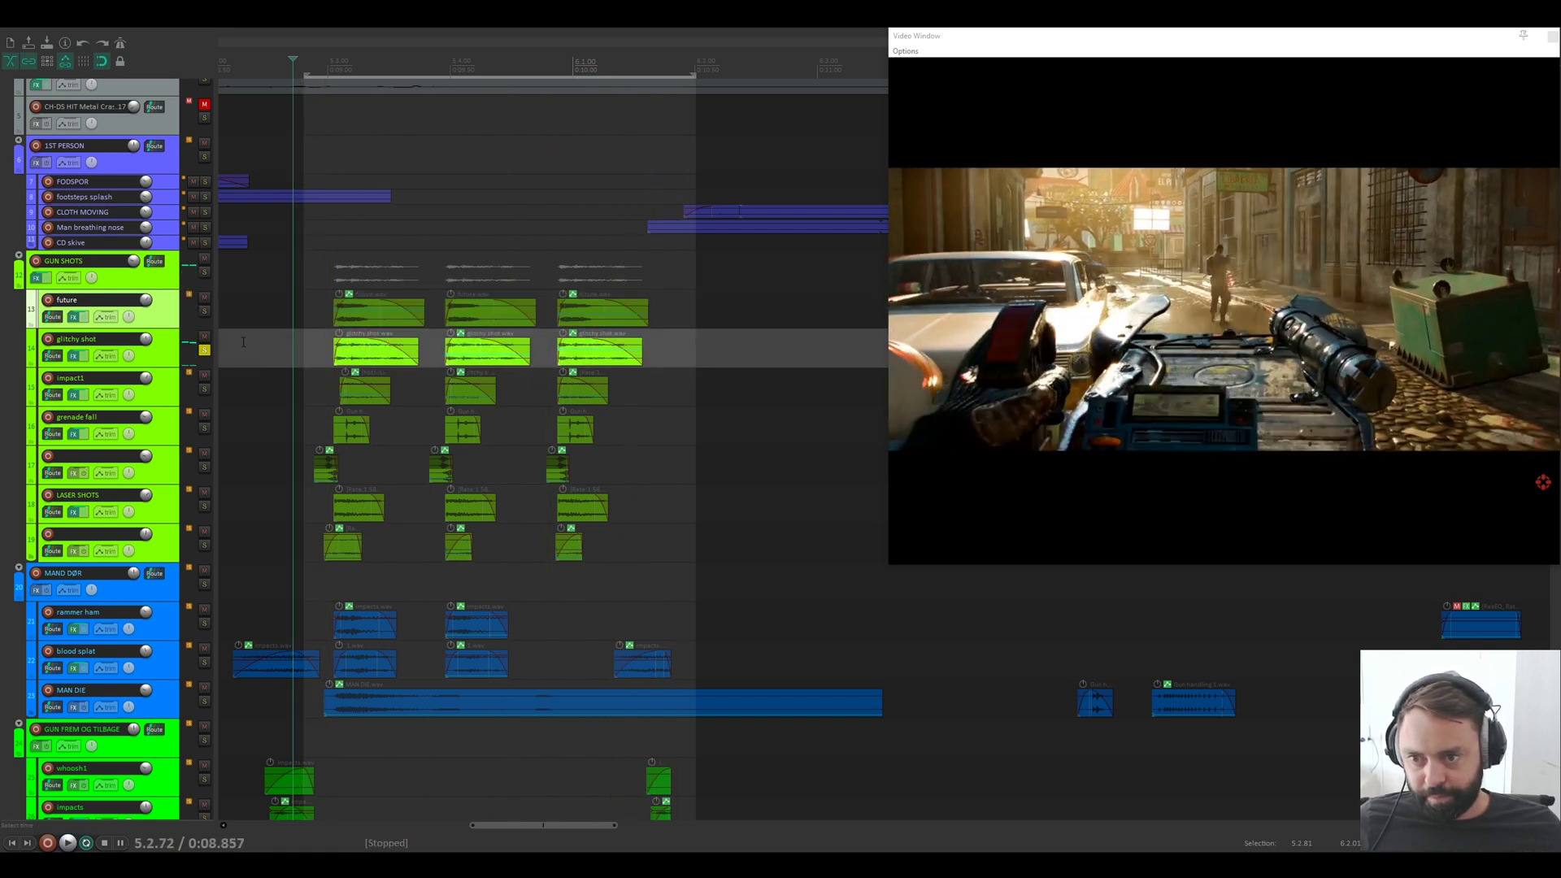
pyautogui.press('space')
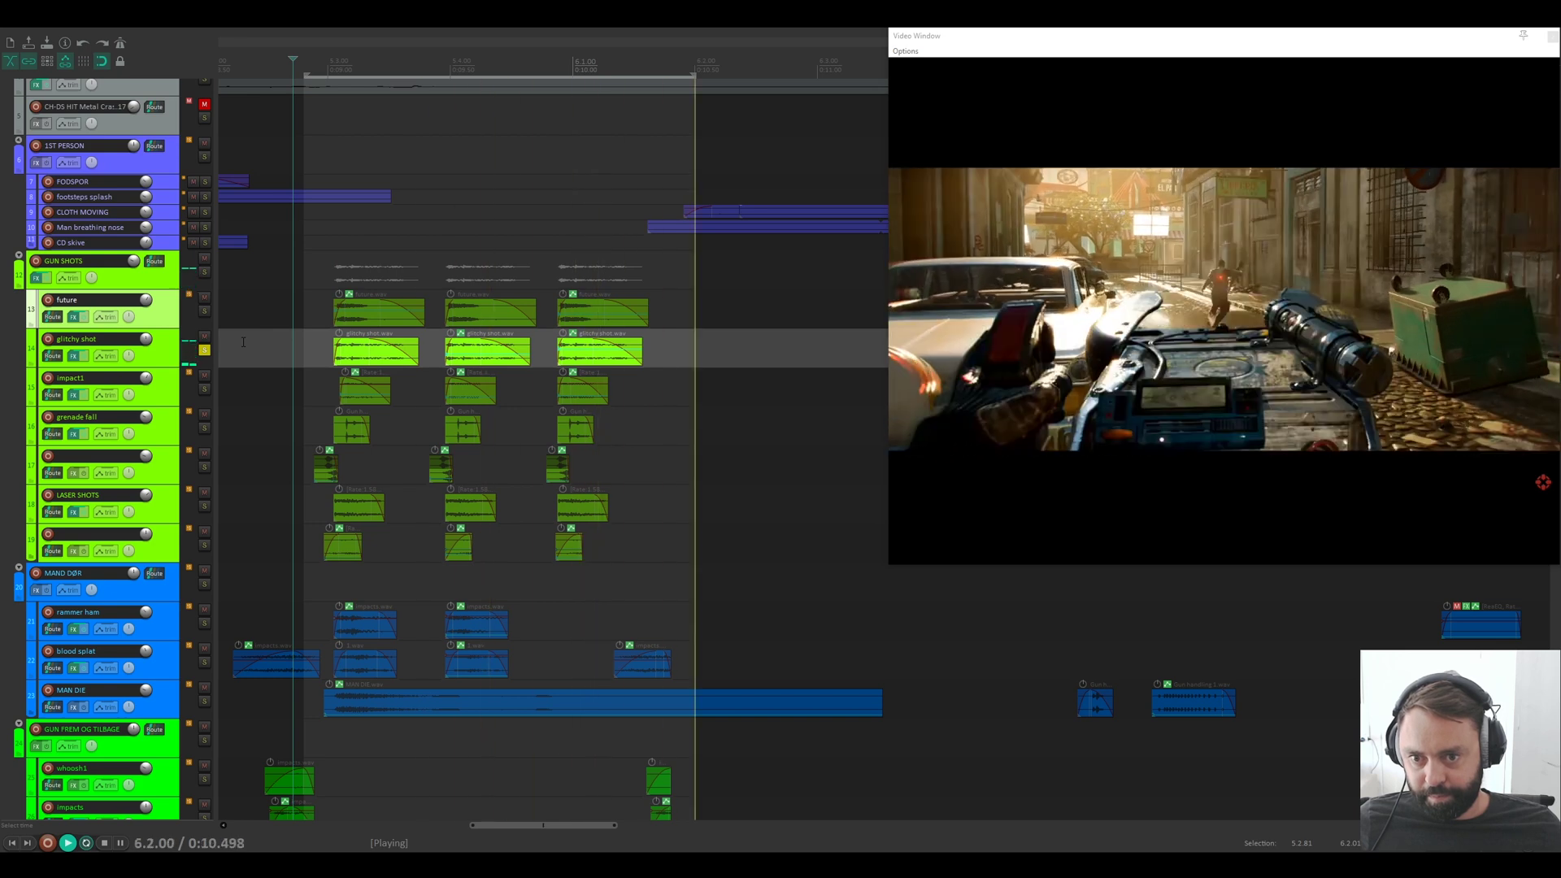
pyautogui.press('space')
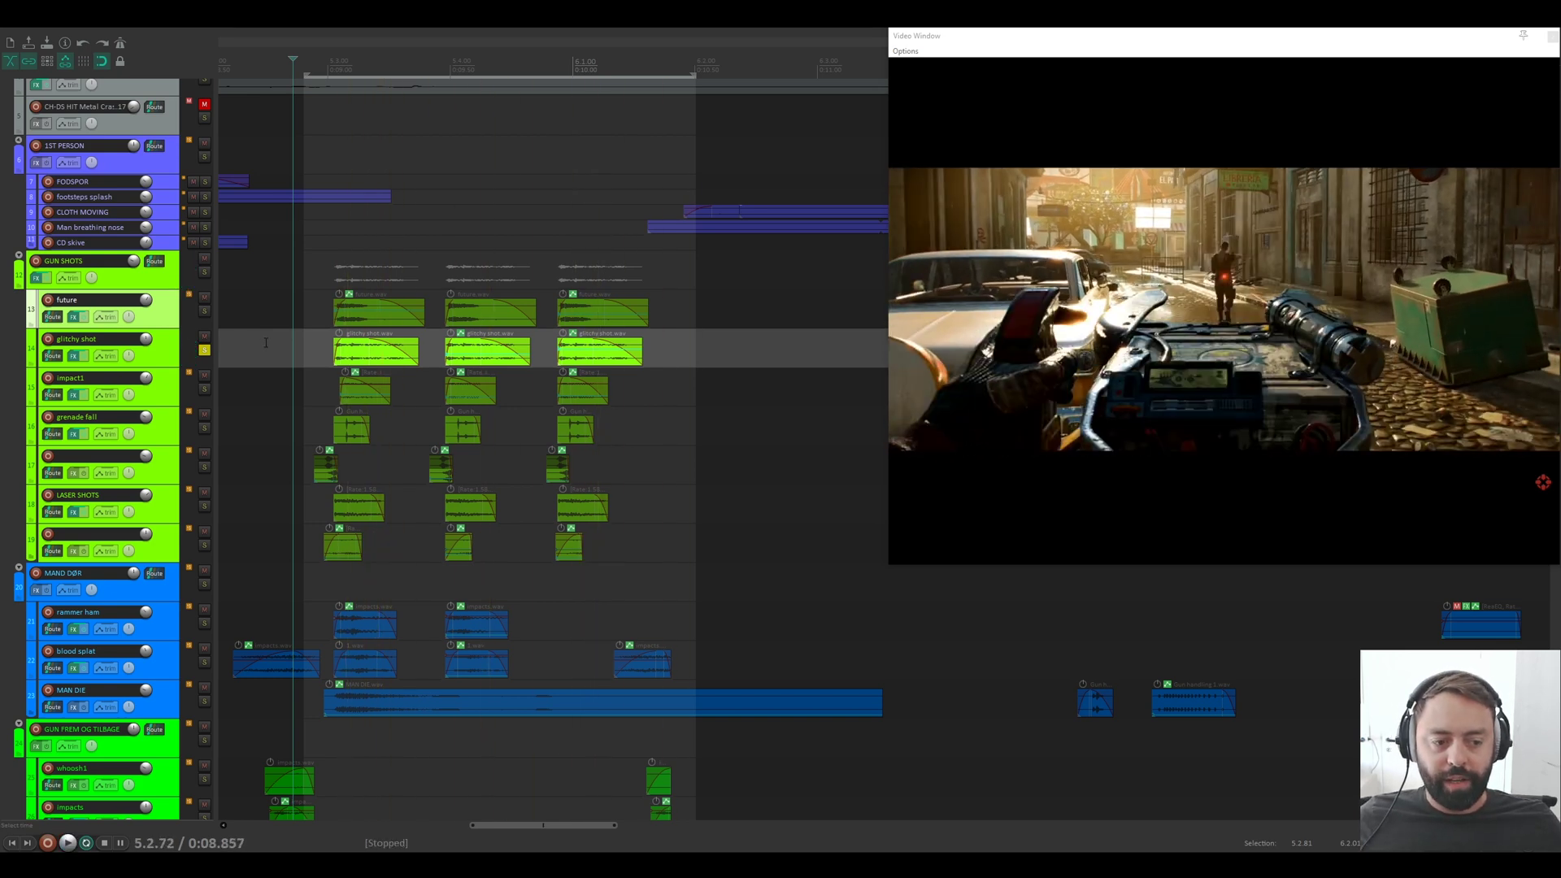
# Step: Solo impact1 in place of glitchy shot, listen to it, and clear its solo to hear the full mix
pyautogui.click(204, 350)
pyautogui.click(204, 388)
pyautogui.press('space')
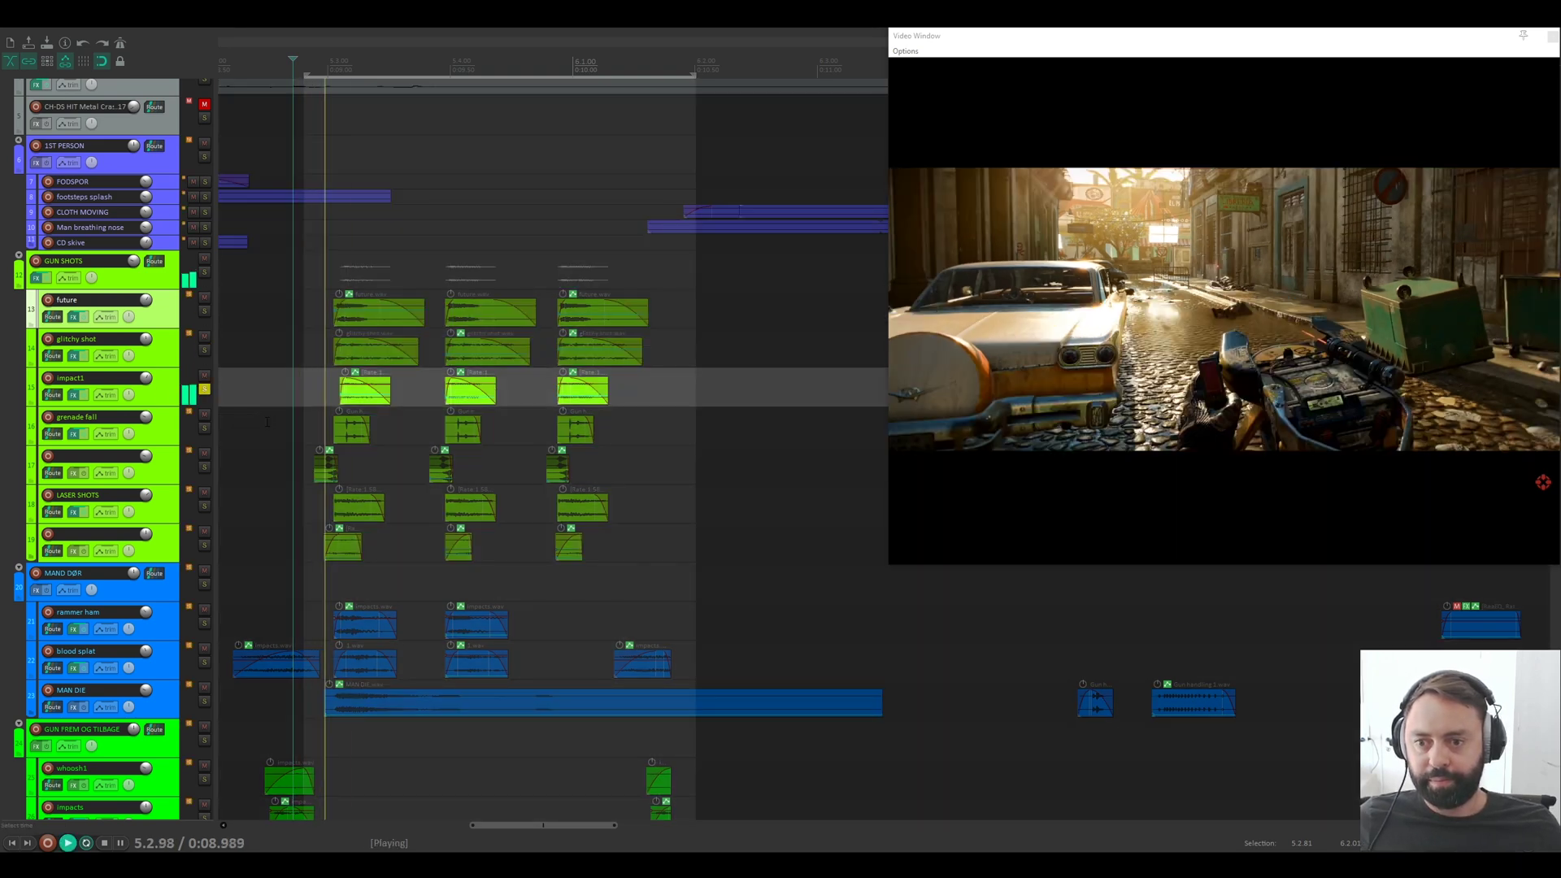
pyautogui.click(204, 389)
pyautogui.press('space')
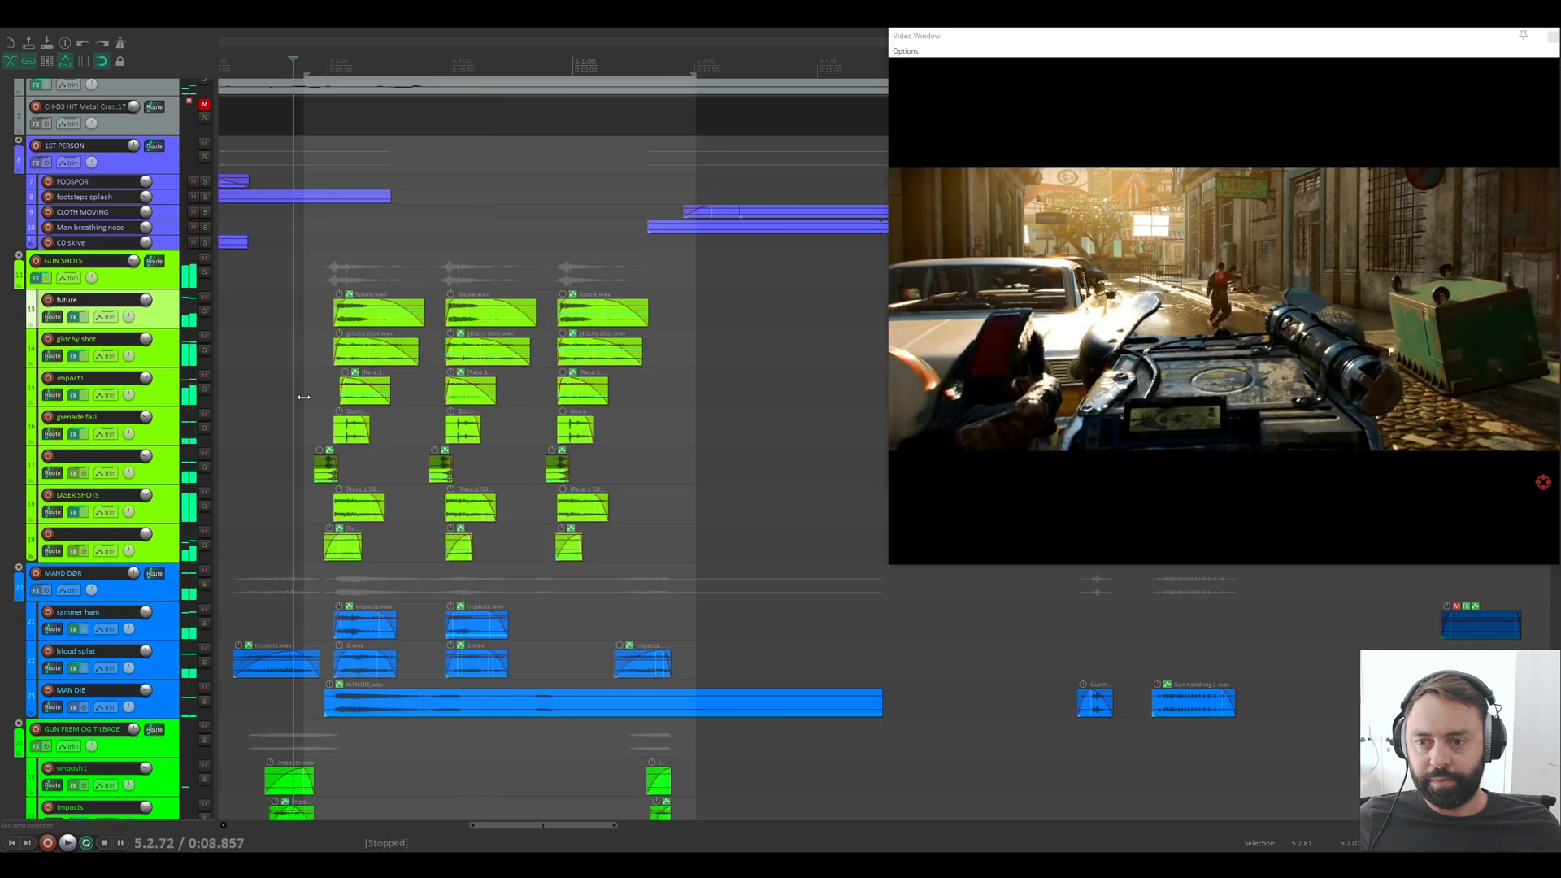
pyautogui.click(319, 392)
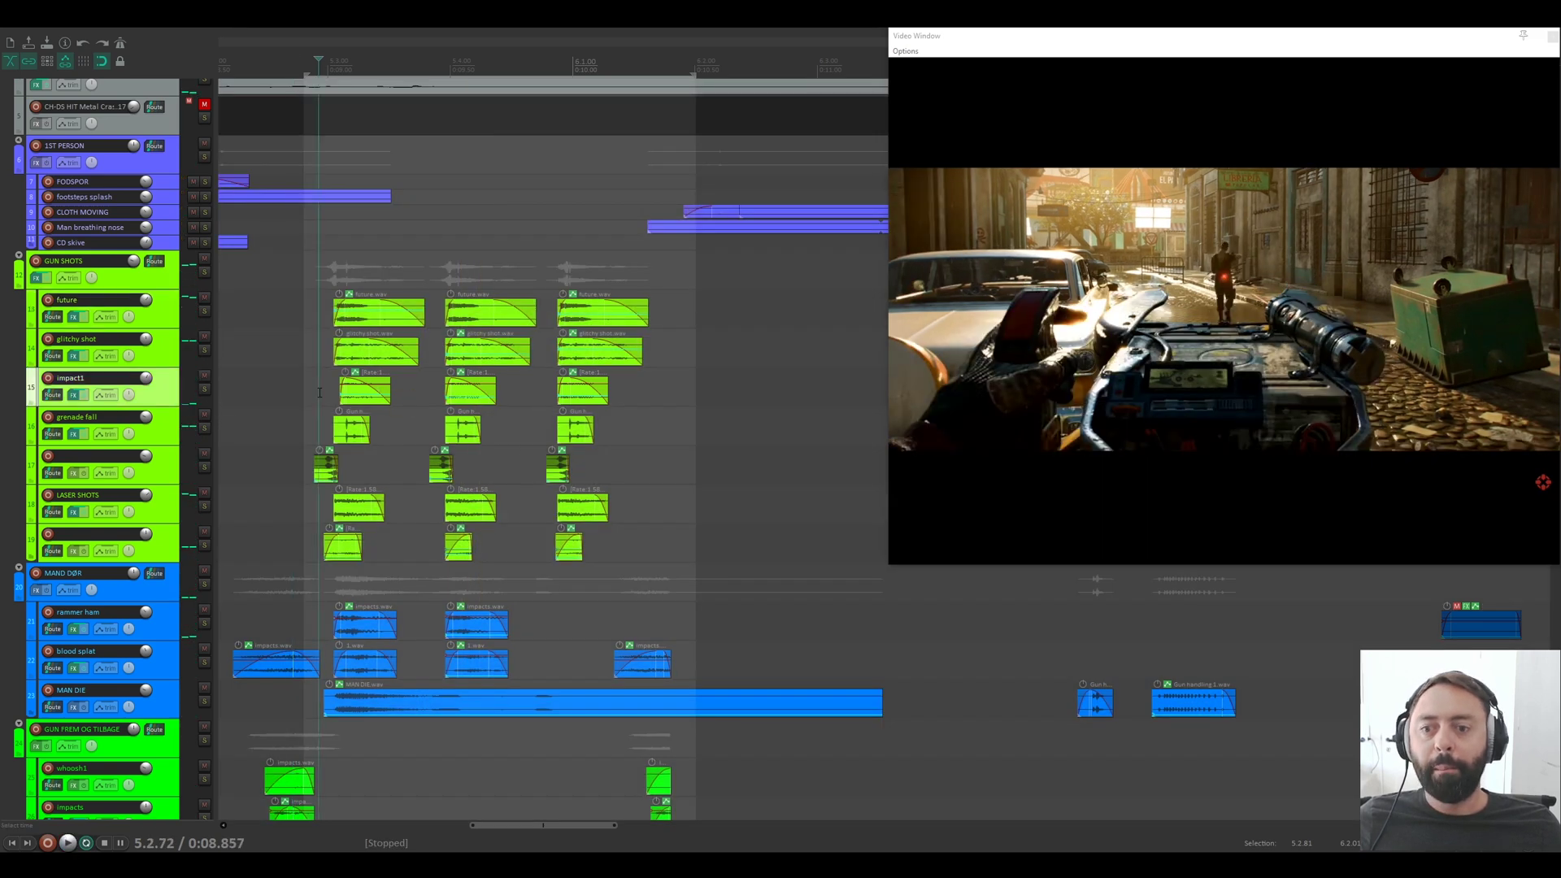
# Step: Solo the impact1 track again and open its effects chain to examine the ReaEQ curve
pyautogui.click(204, 389)
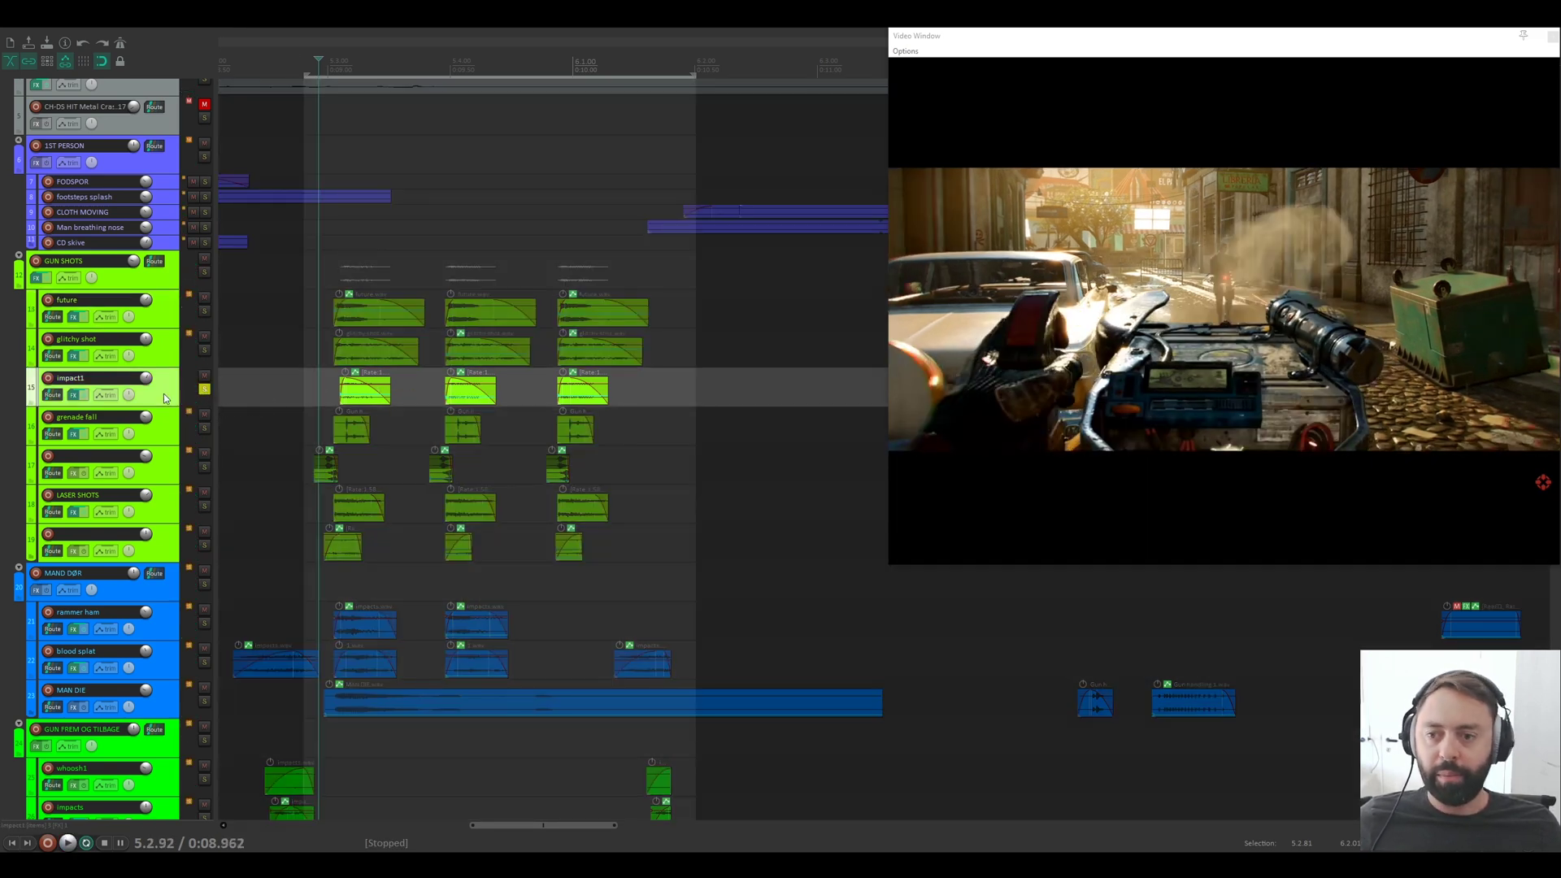
pyautogui.click(73, 394)
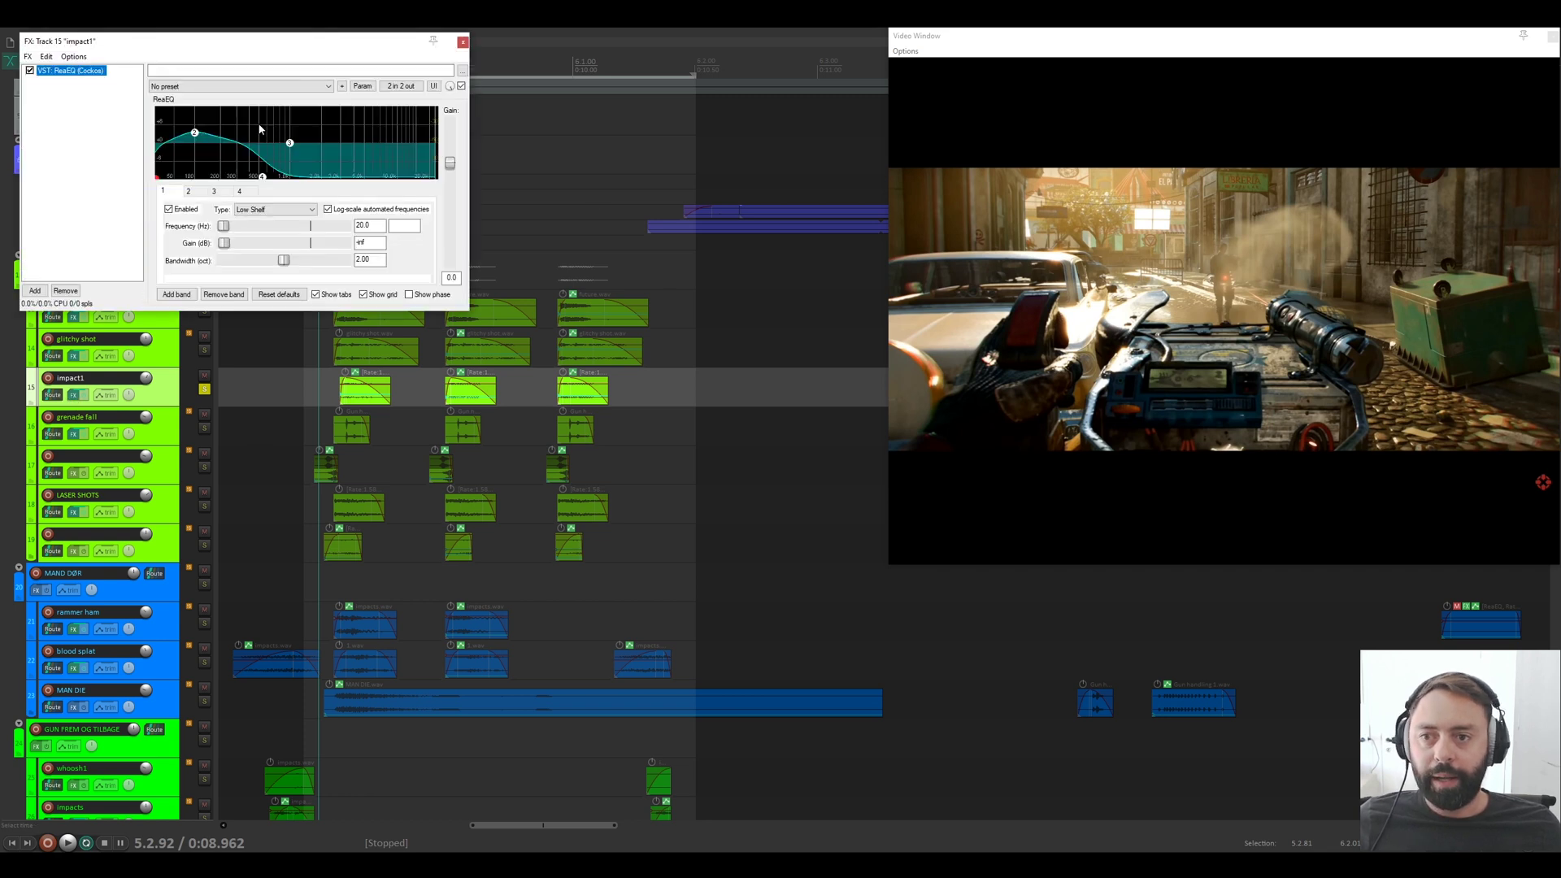
pyautogui.moveTo(226, 42); pyautogui.dragTo(247, 53)
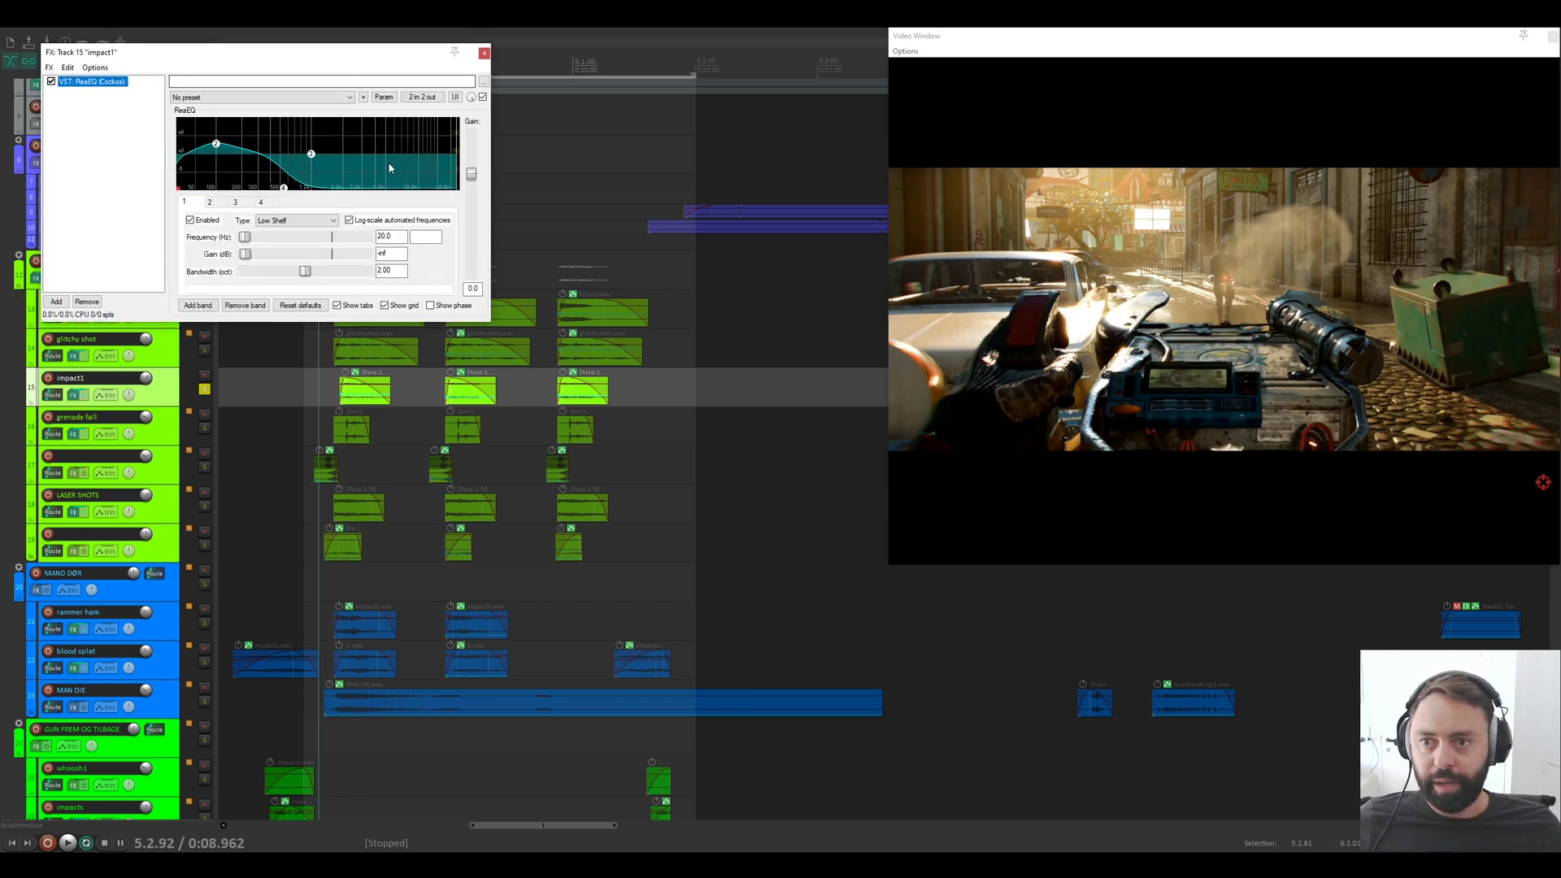
# Step: Close the impact1 effects window, solo the grenade fall track in place of impact1, and listen to its three hits
pyautogui.click(484, 55)
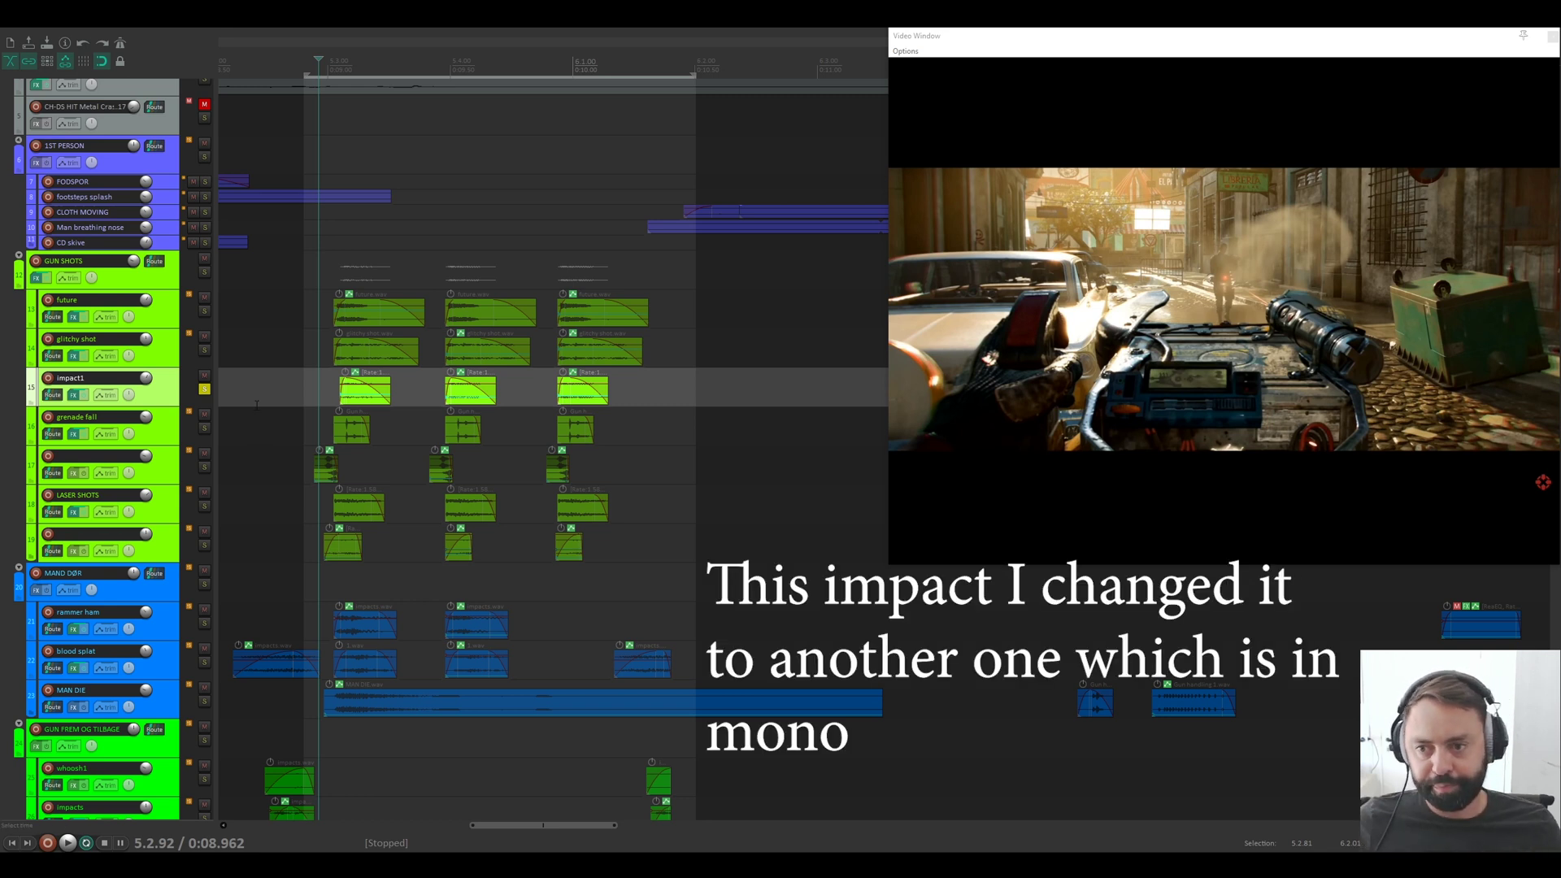
pyautogui.click(204, 428)
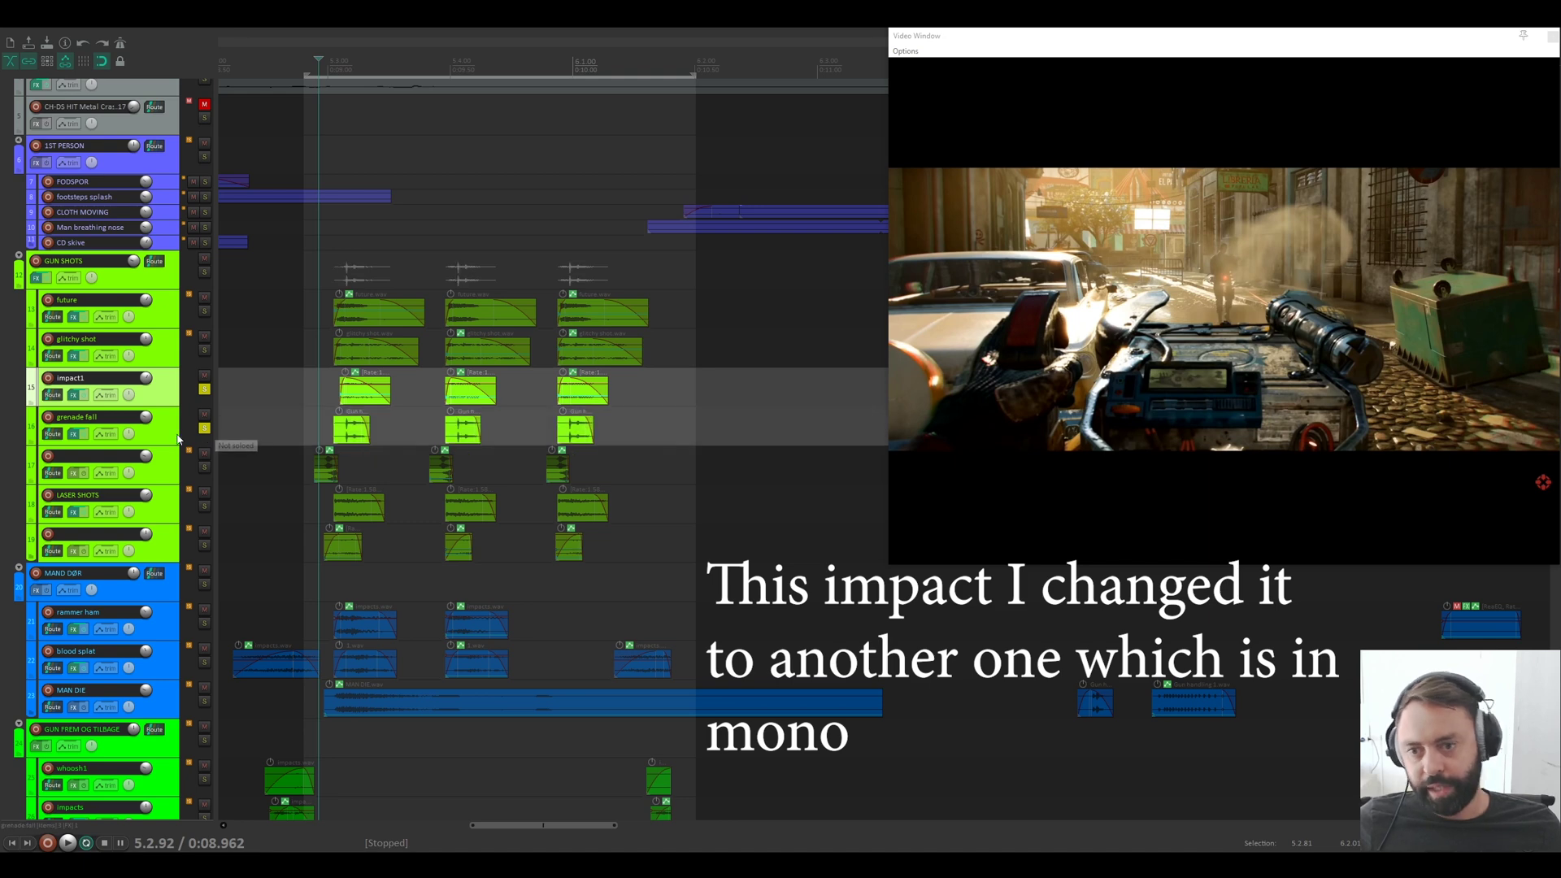
pyautogui.click(204, 389)
pyautogui.press('space')
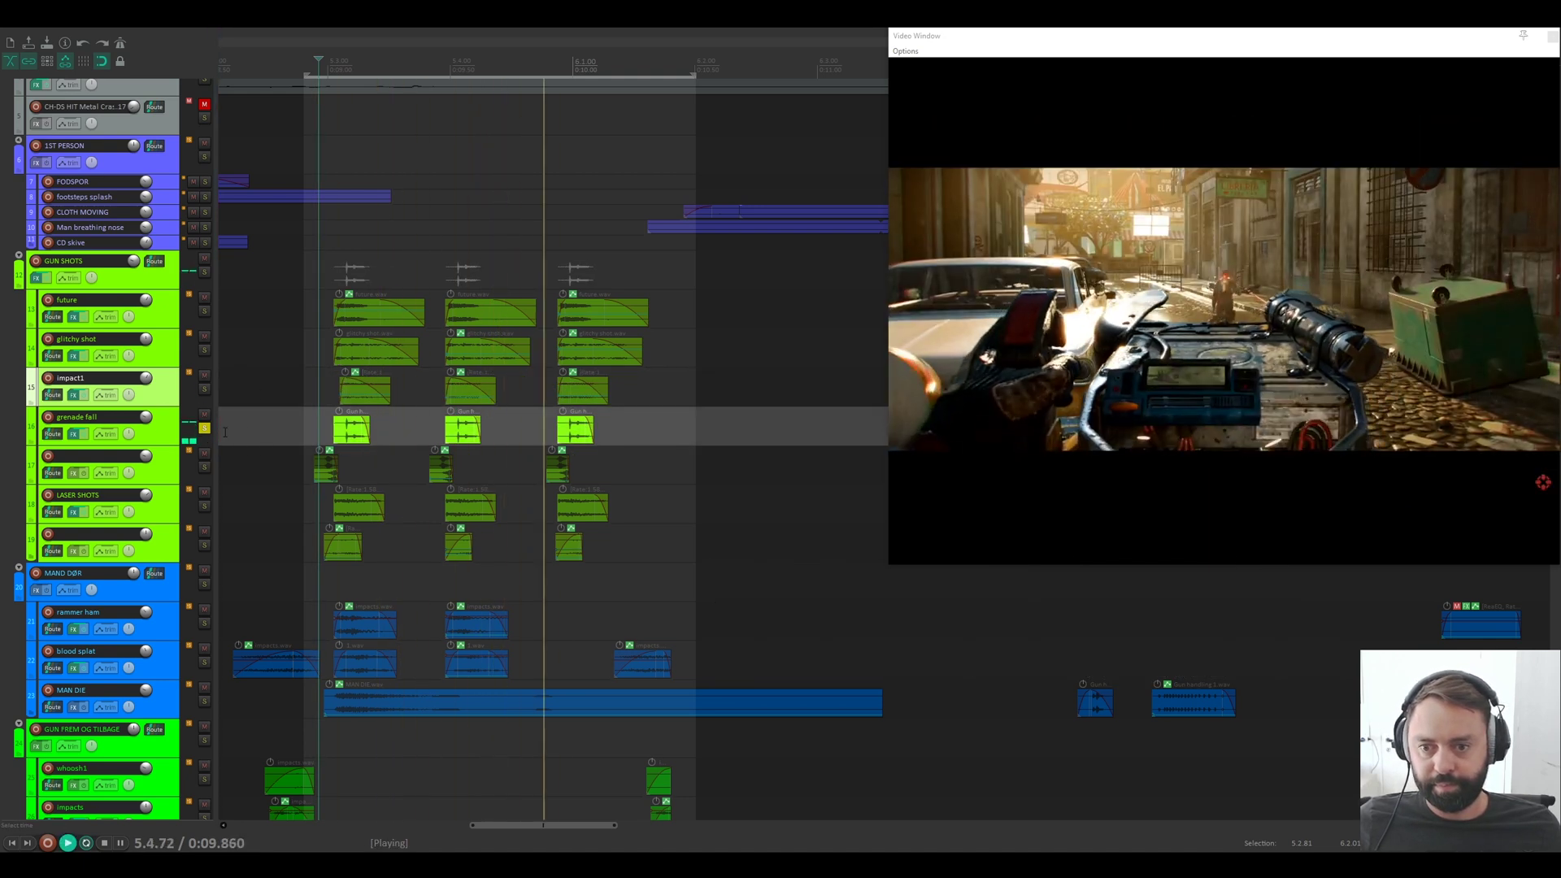
pyautogui.press('space')
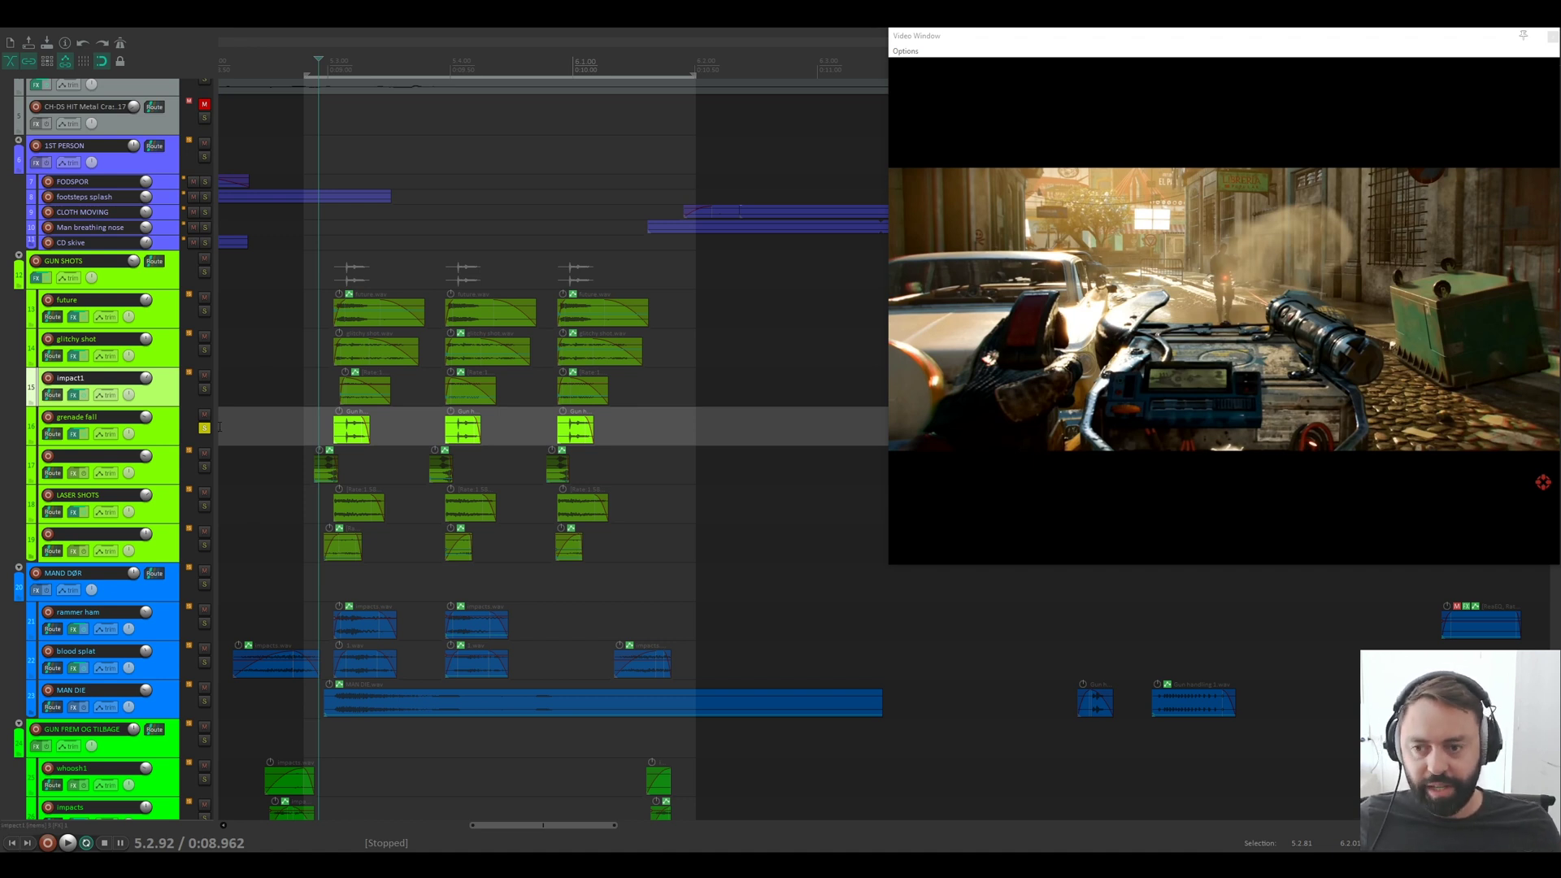
# Step: Solo the unnamed track below grenade fall in its place, listen to it, and clear its solo
pyautogui.click(204, 468)
pyautogui.click(204, 428)
pyautogui.press('space')
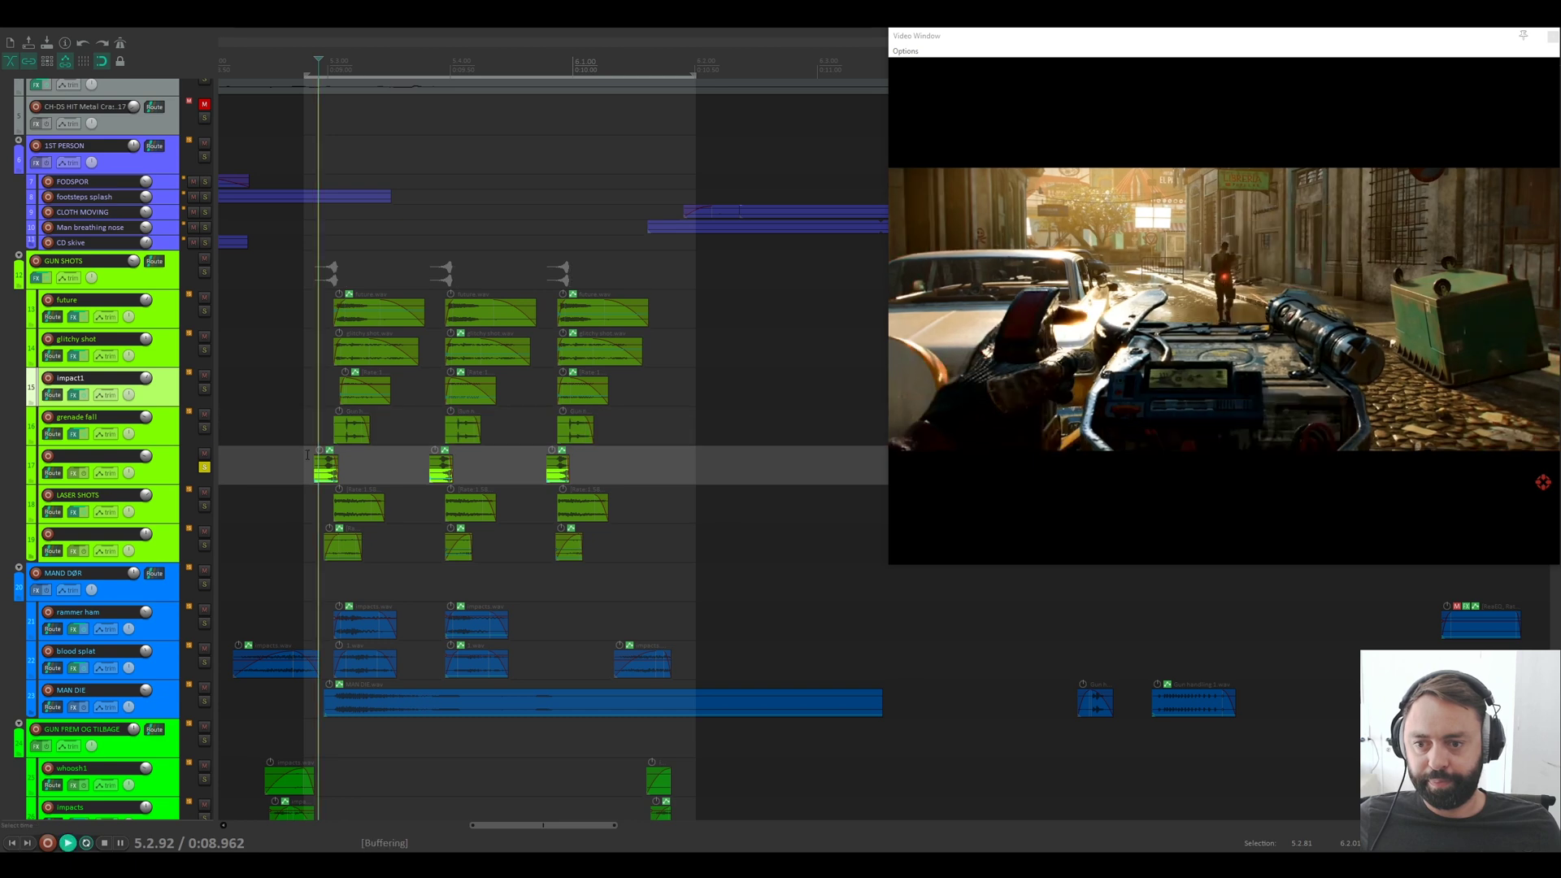
pyautogui.press('space')
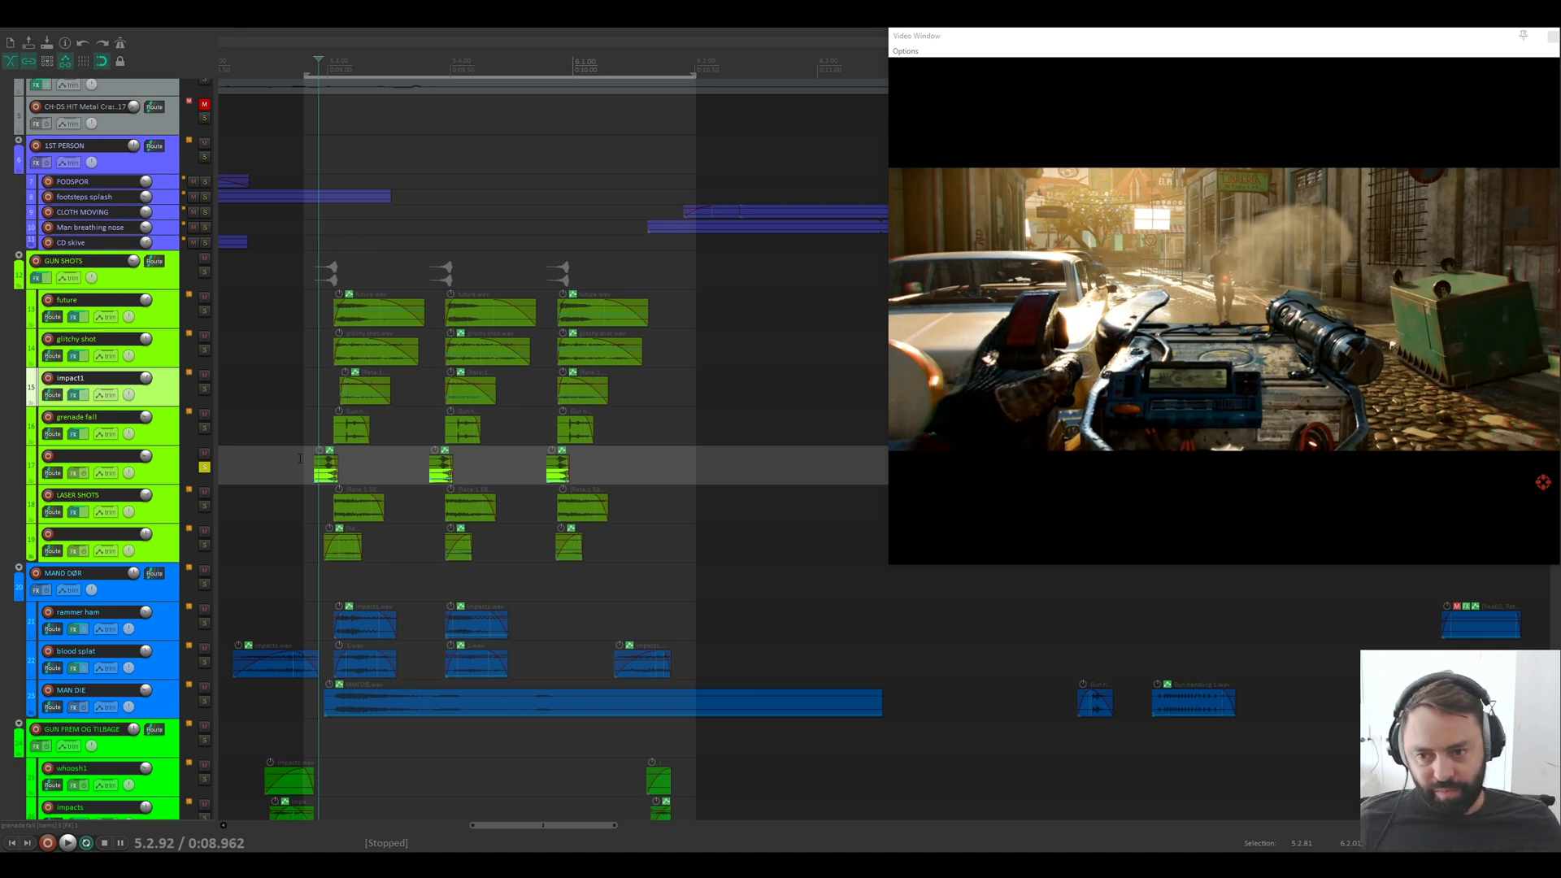
pyautogui.click(204, 467)
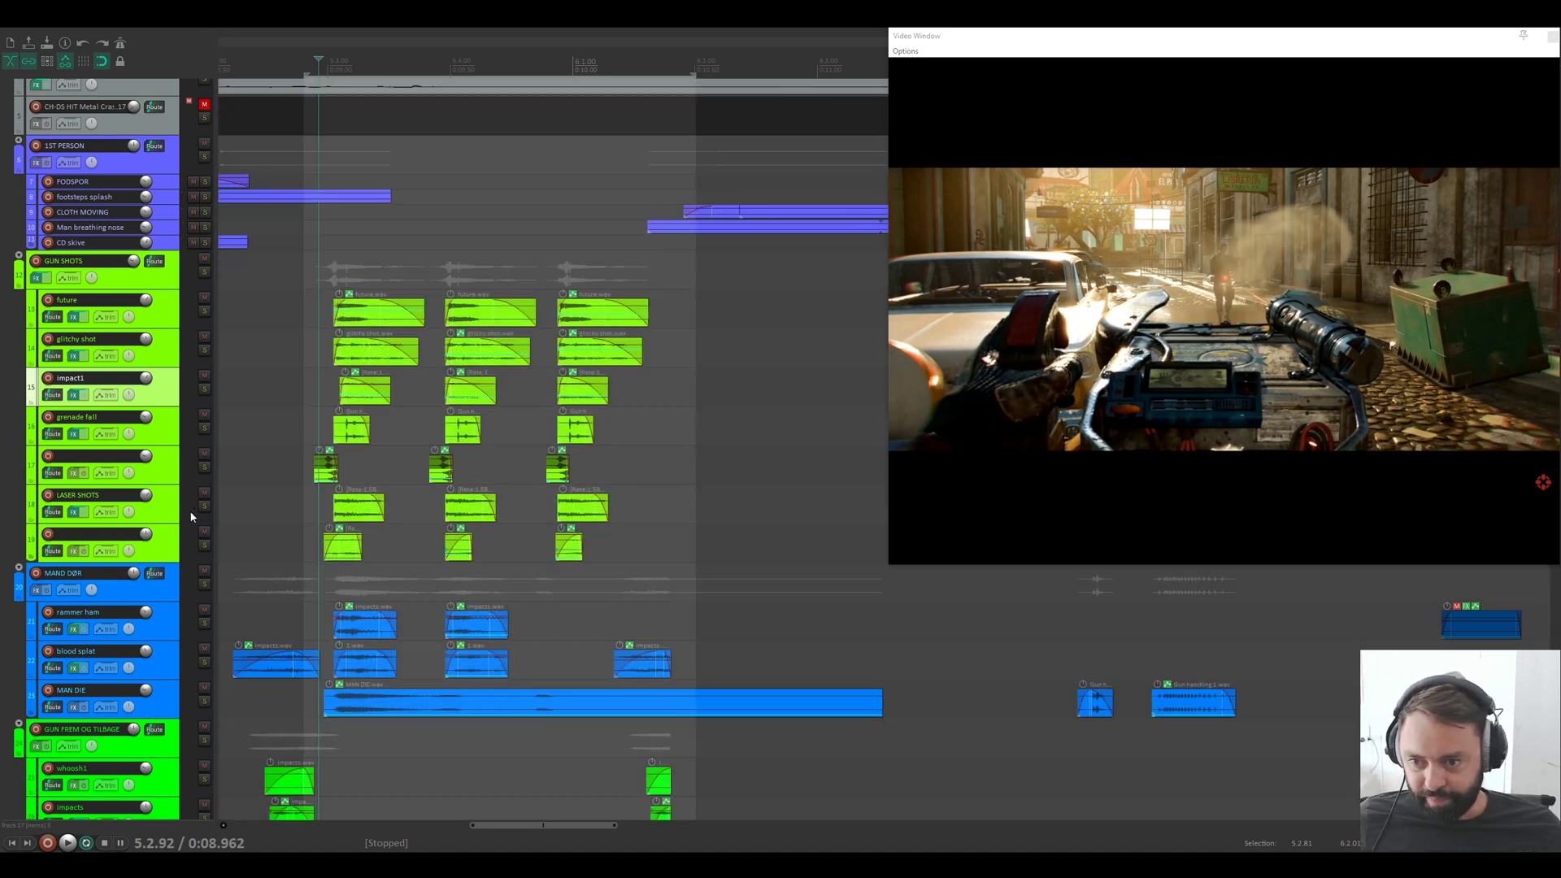
# Step: Solo the LASER SHOTS track, listen to its shots twice, and clear the solo
pyautogui.click(204, 506)
pyautogui.press('space')
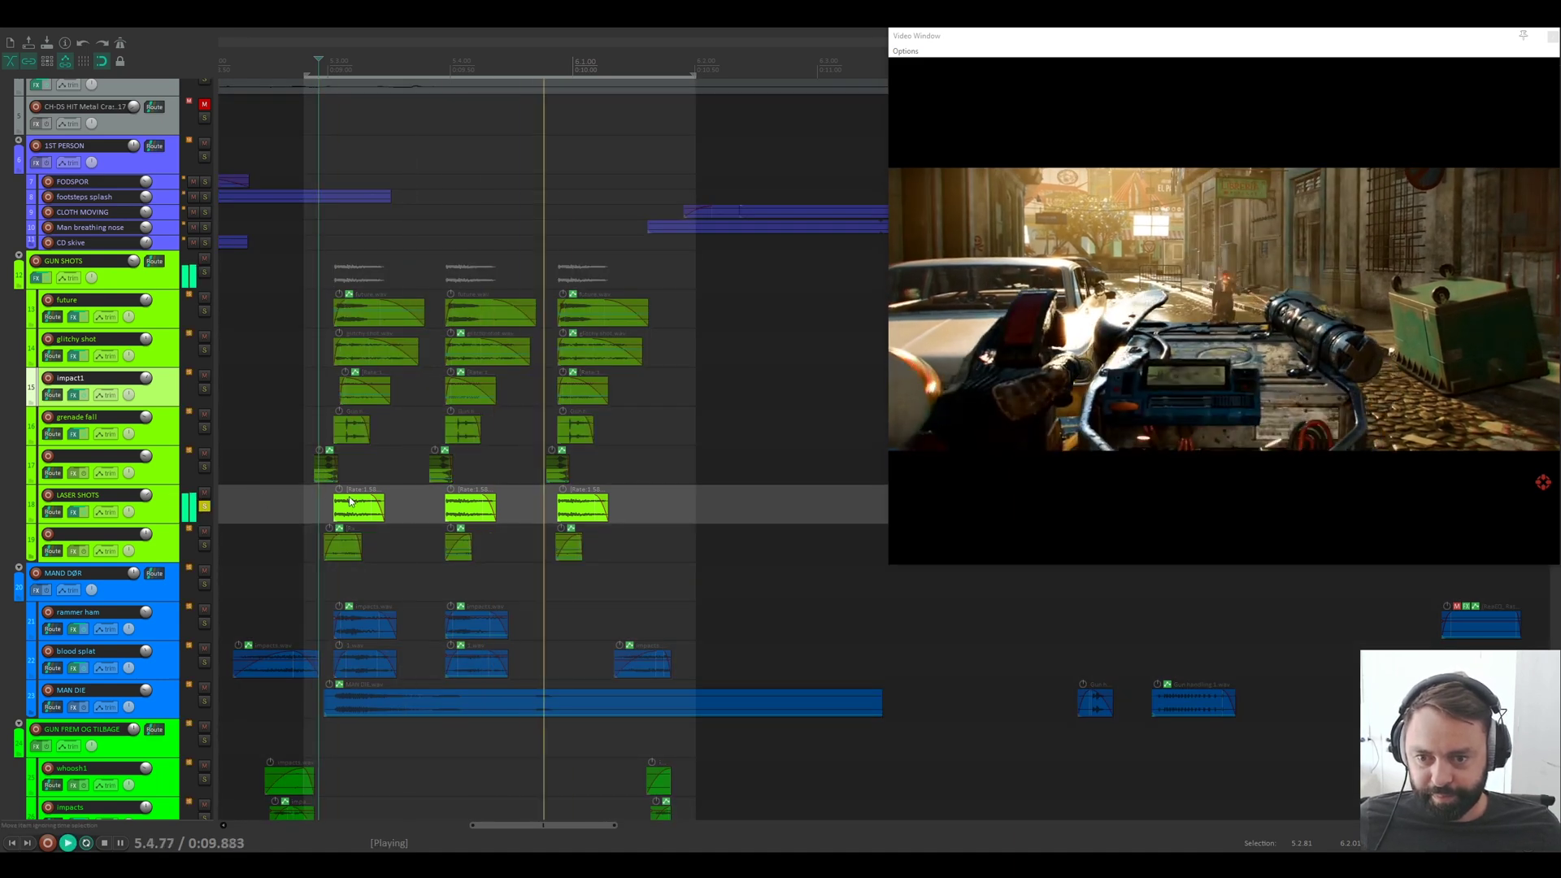
pyautogui.press('space')
pyautogui.scroll(3, 573, 502)
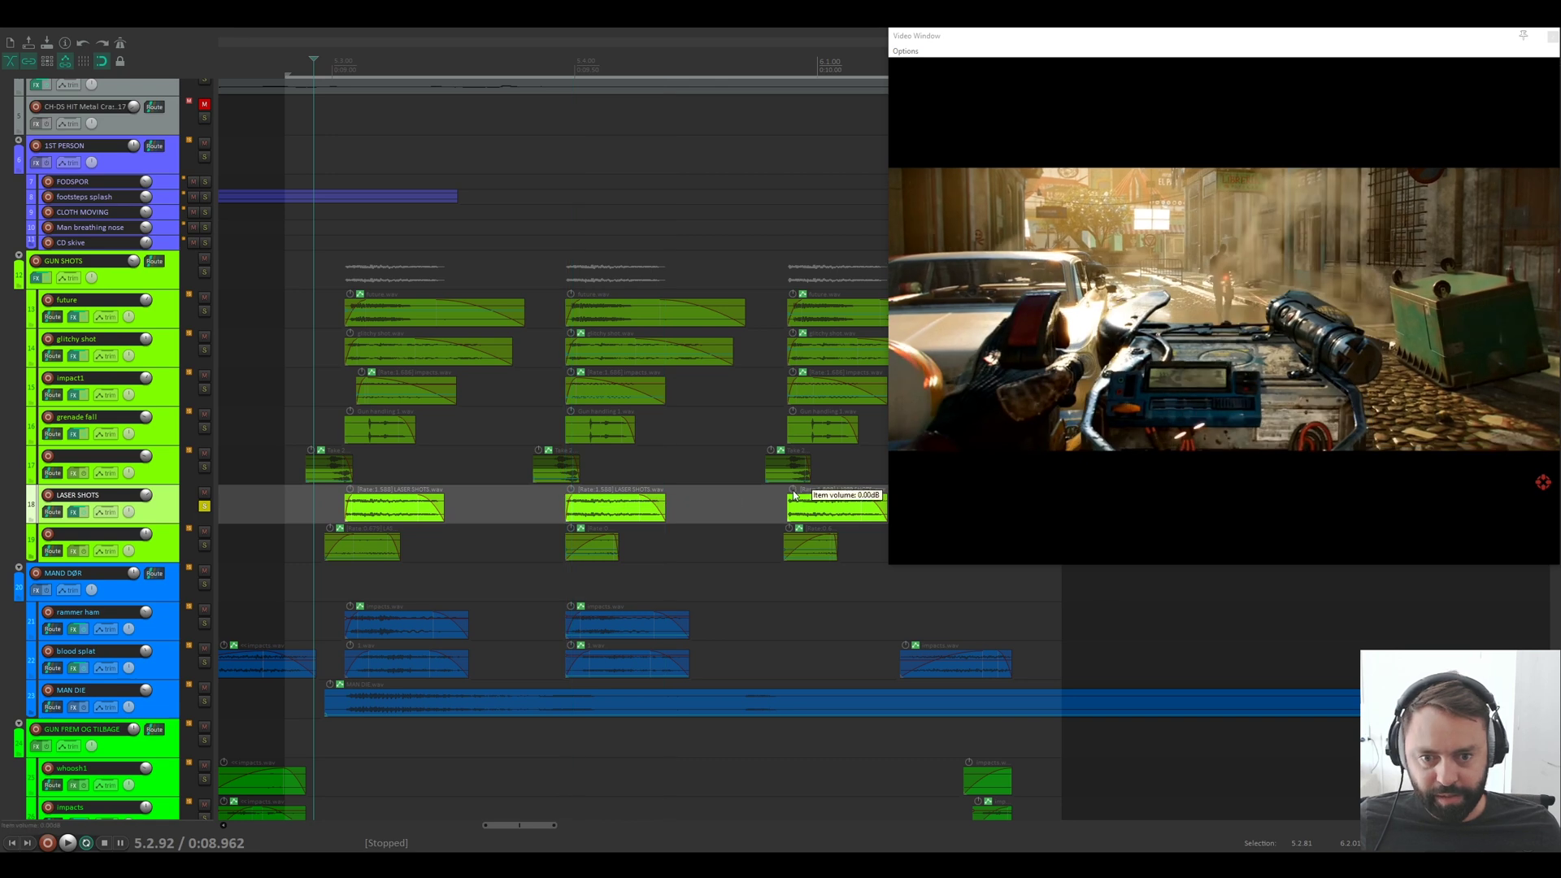
pyautogui.scroll(-2, 537, 500)
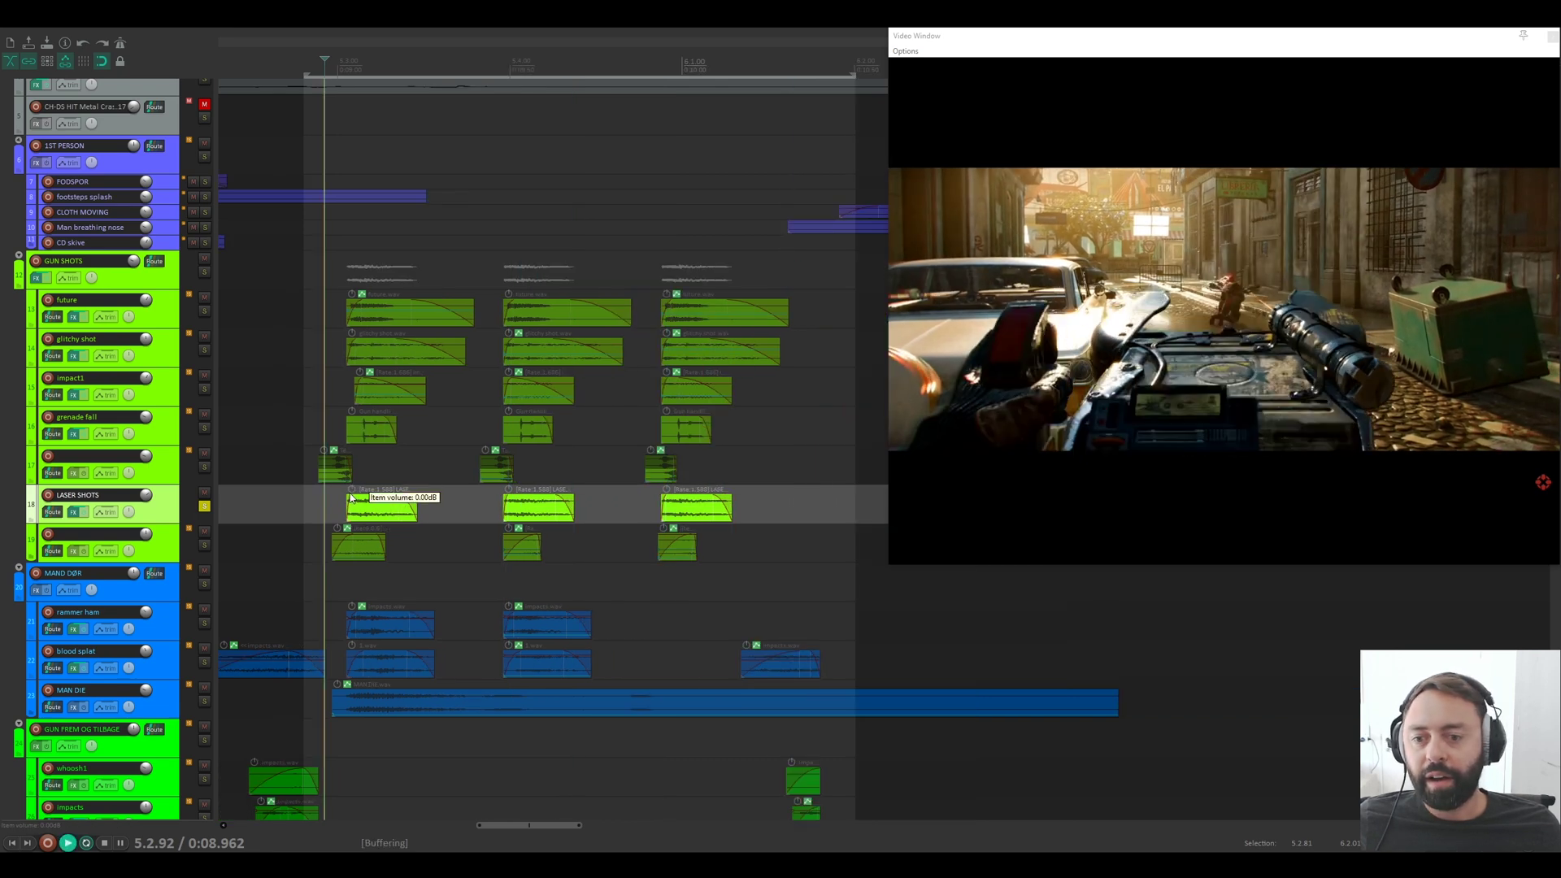
pyautogui.press('space')
pyautogui.press('space')
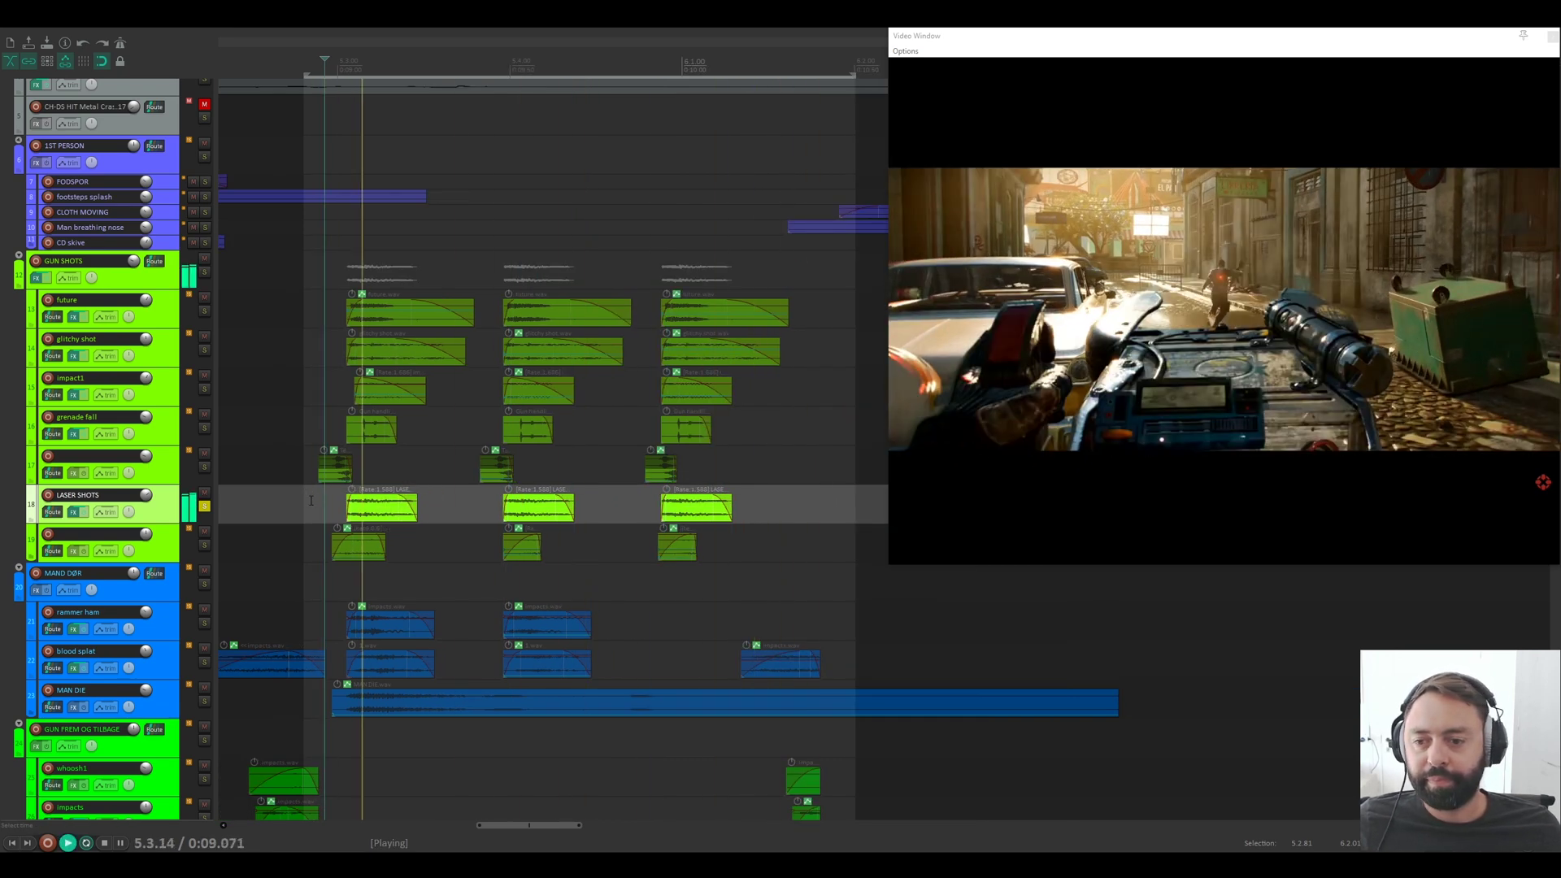
pyautogui.hotkey('ctrl', 'a')
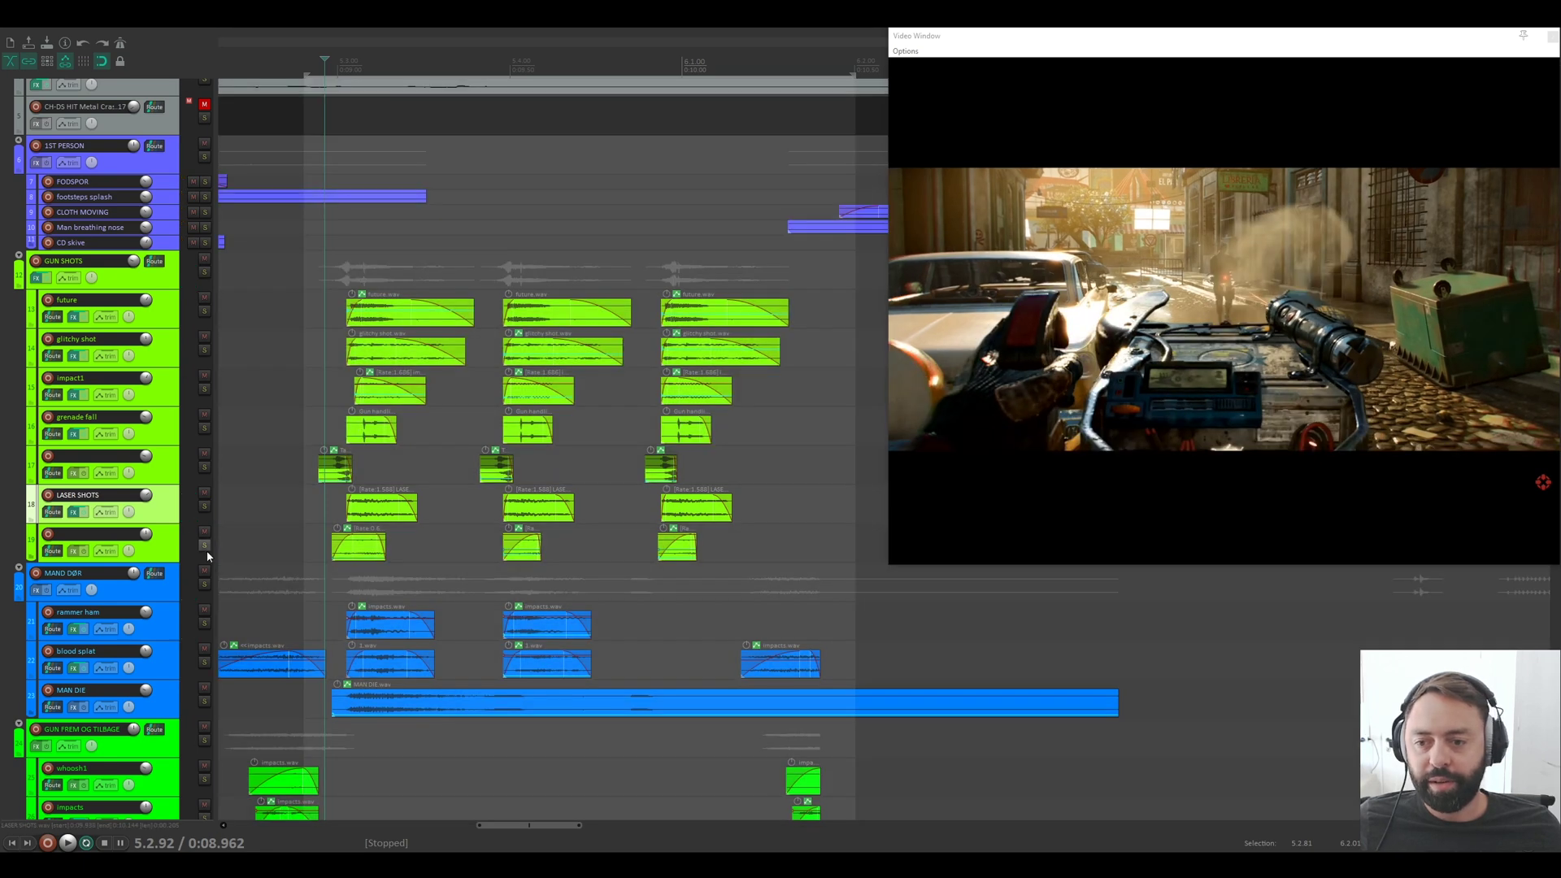
# Step: Solo the unnamed track below LASER SHOTS, listen to its three clips, and clear its solo
pyautogui.click(204, 546)
pyautogui.press('space')
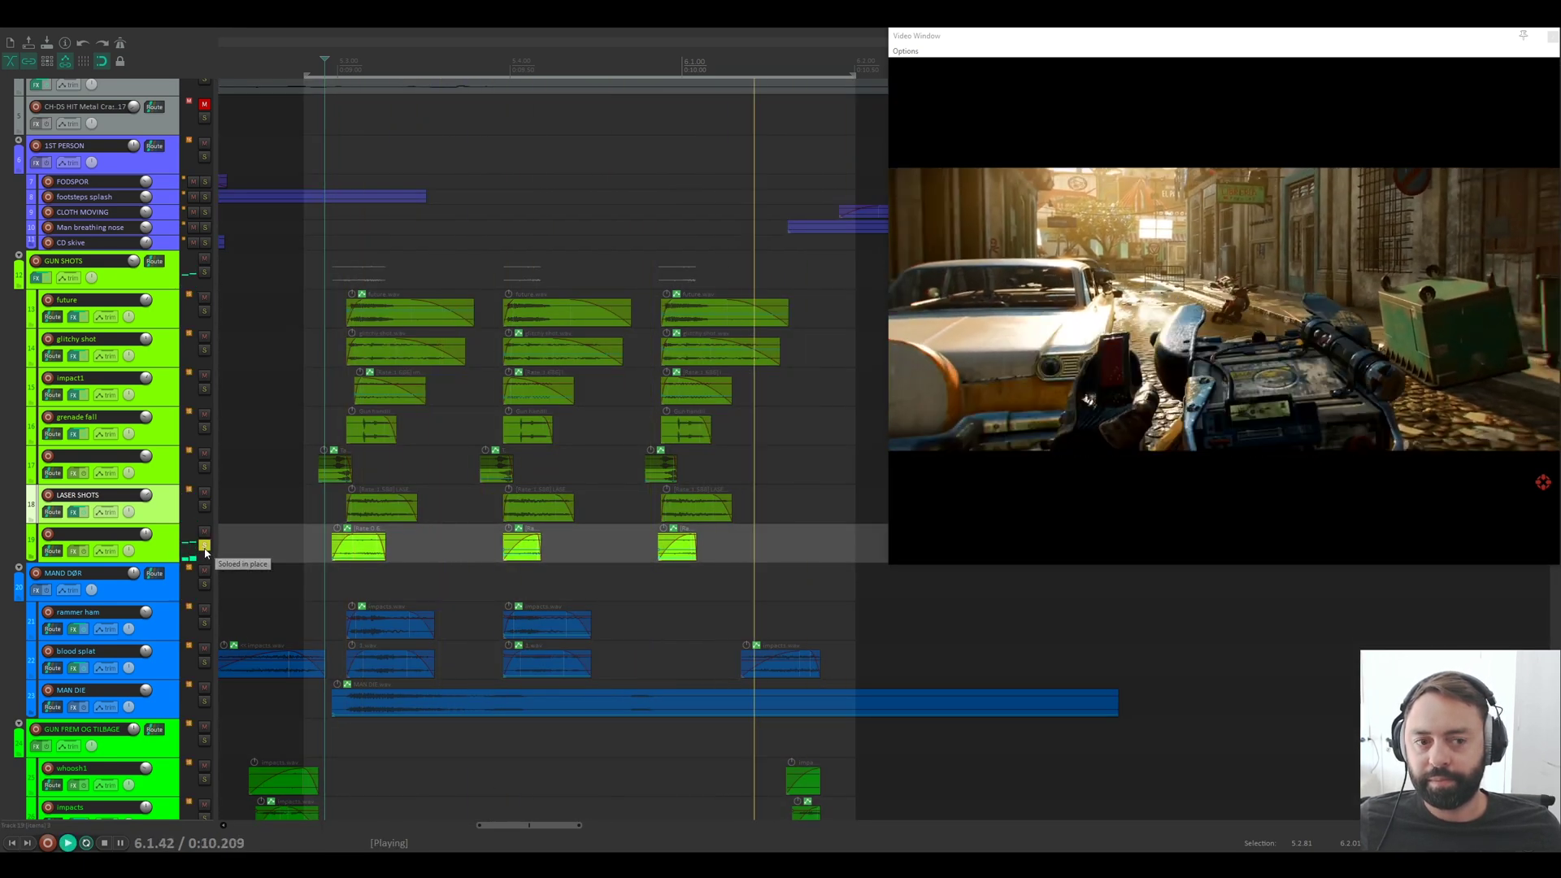
pyautogui.press('space')
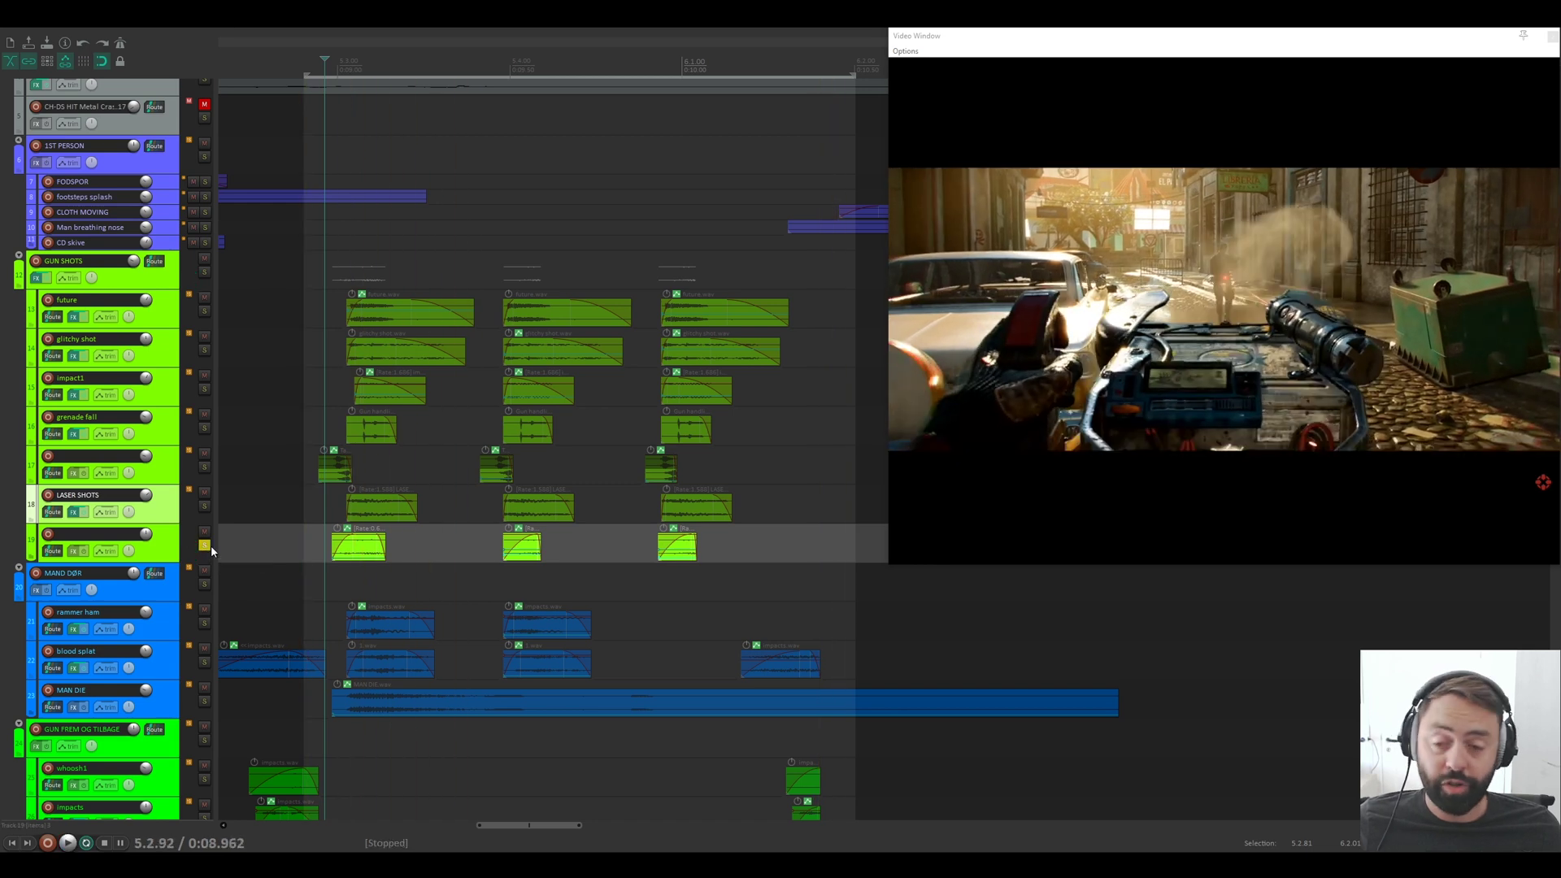
pyautogui.click(205, 546)
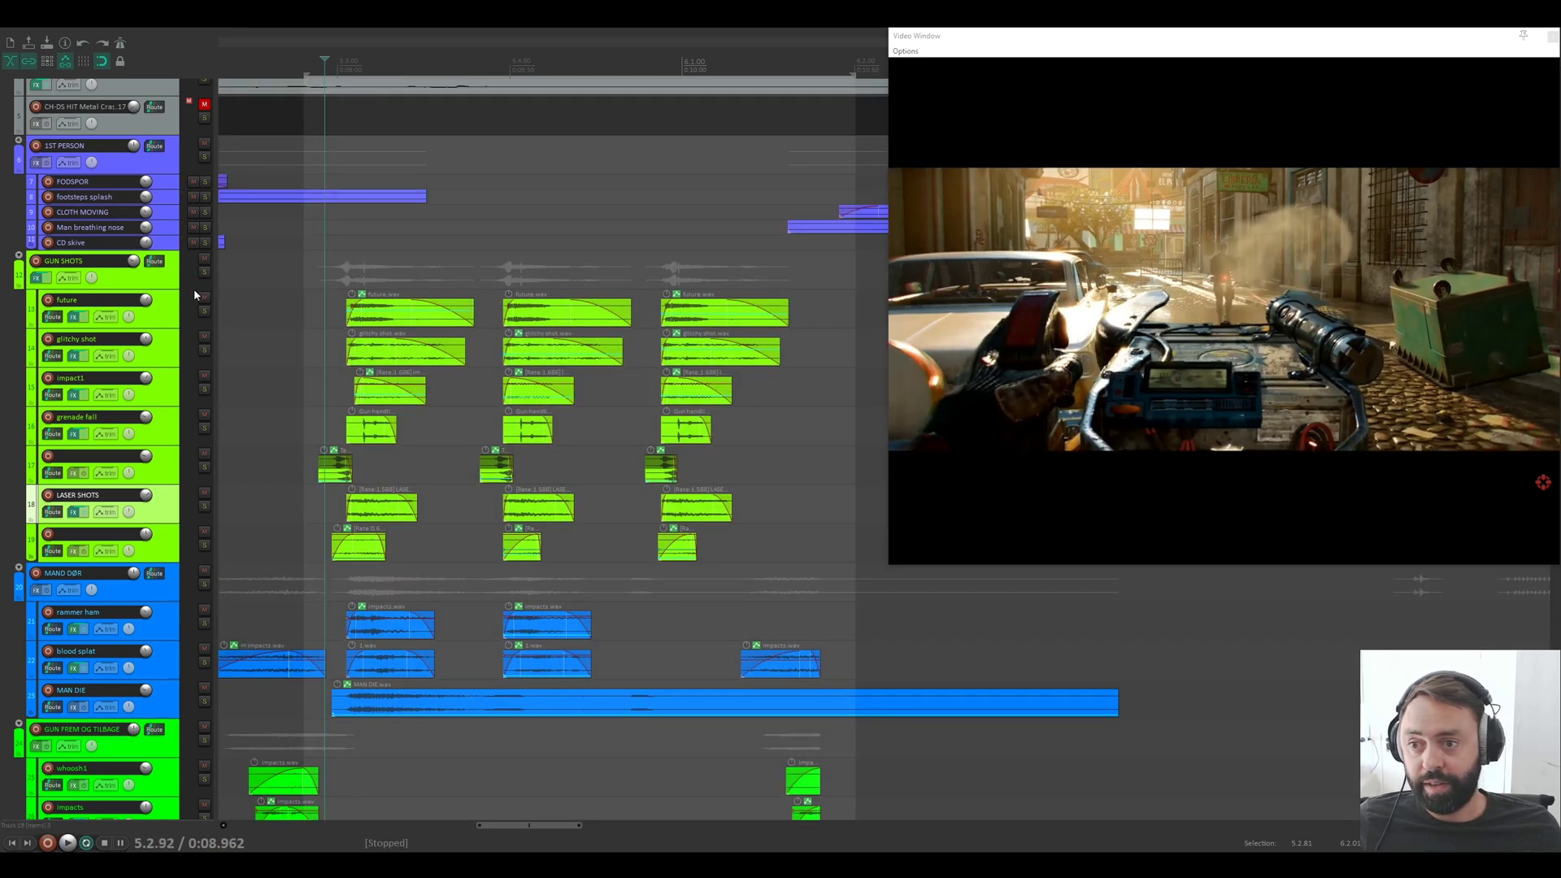
# Step: Solo the whole GUN SHOTS folder, listen to the combined shots from the start of the time selection, and clear the solo
pyautogui.click(204, 273)
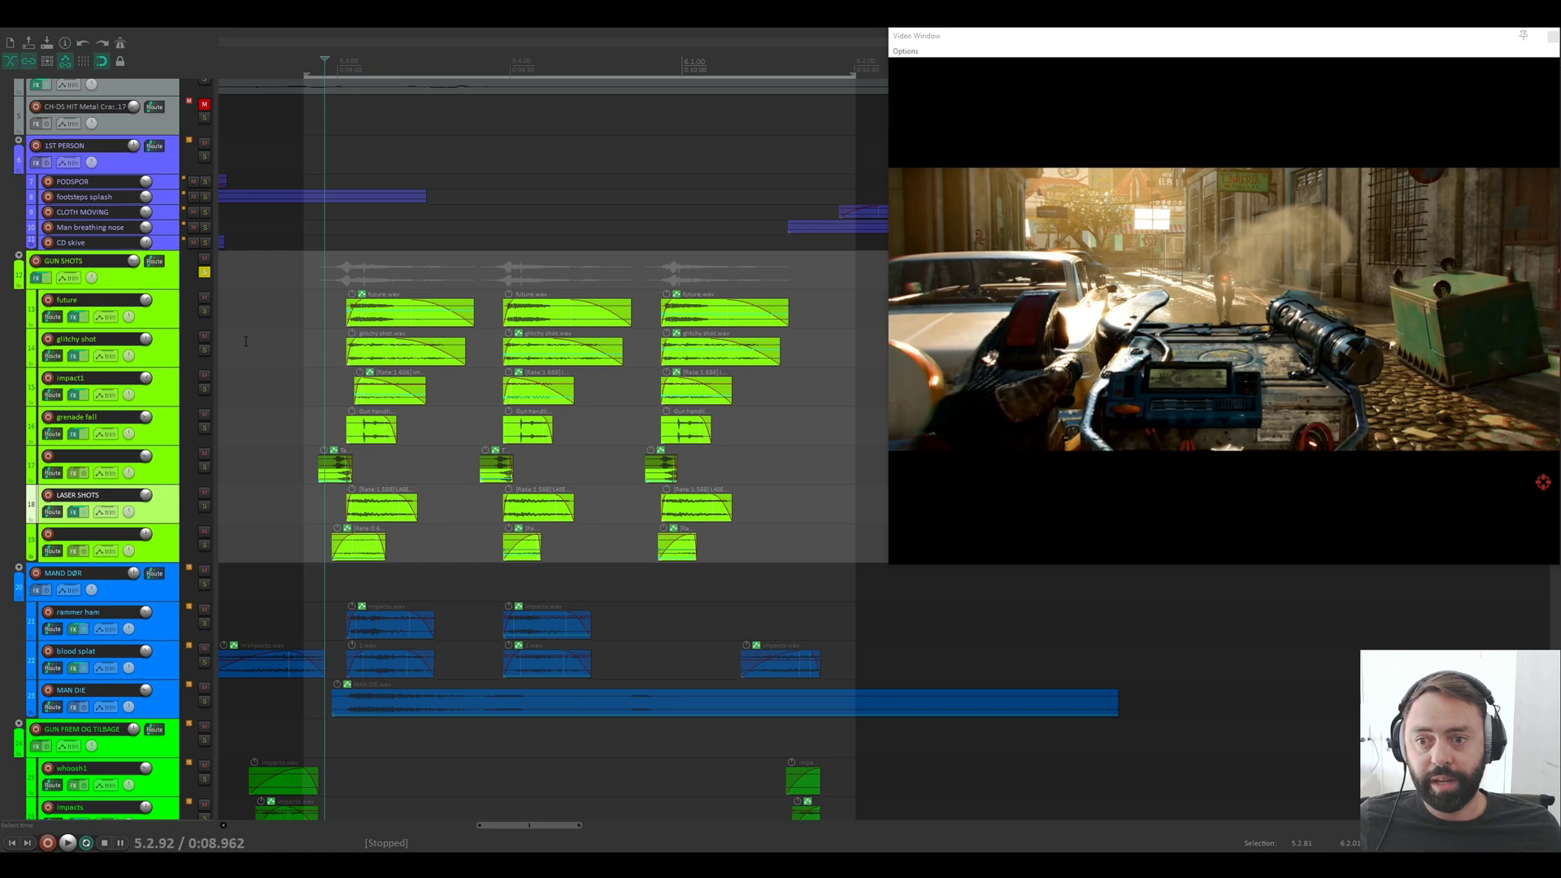
pyautogui.click(305, 353)
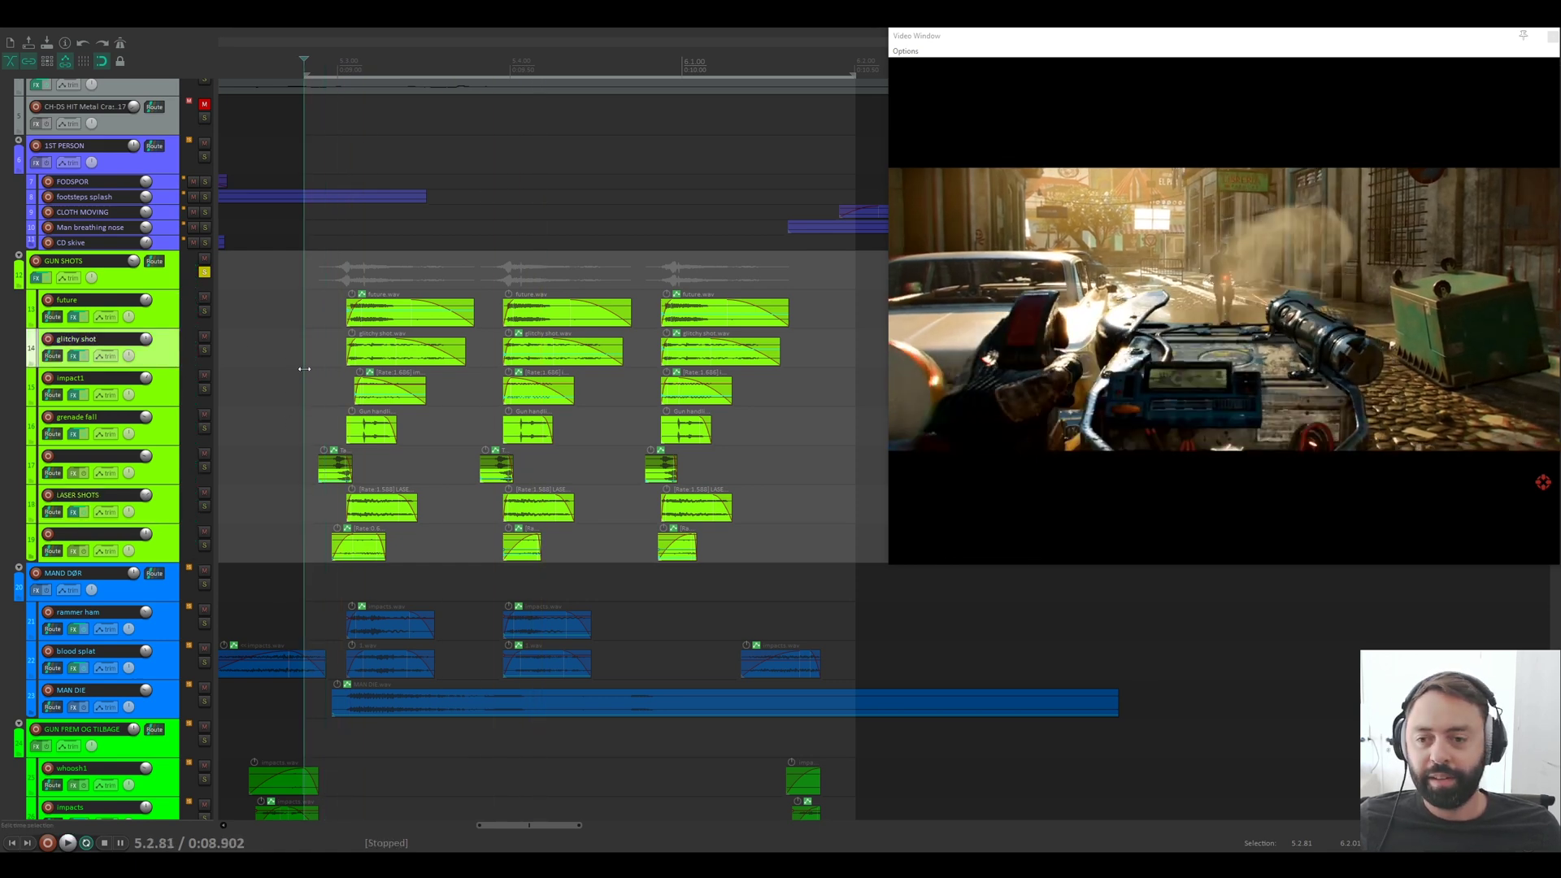
pyautogui.click(303, 369)
pyautogui.press('space')
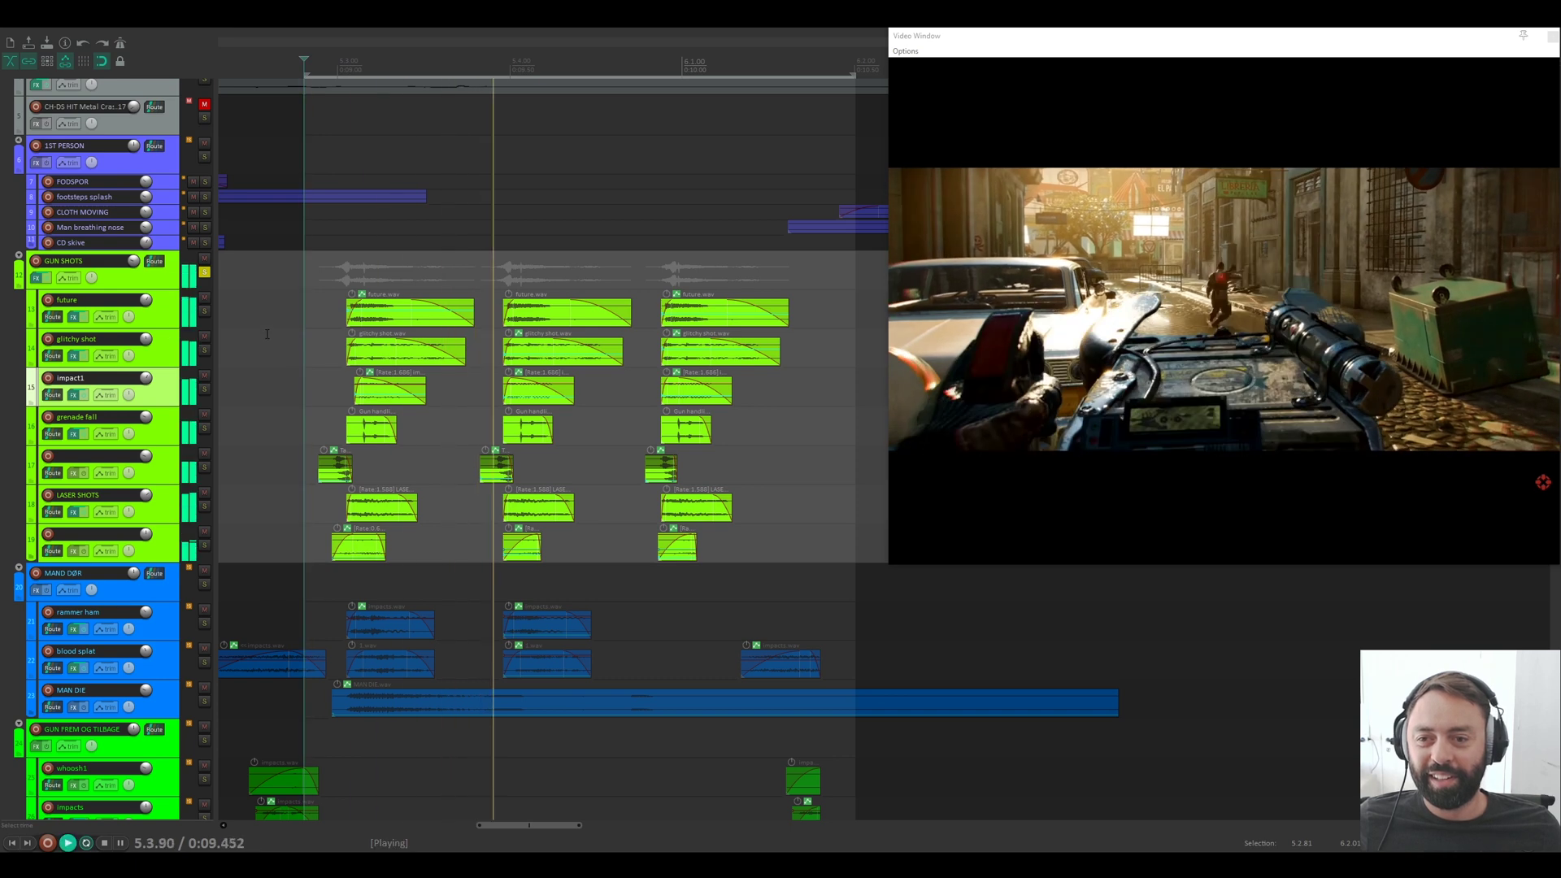
pyautogui.press('space')
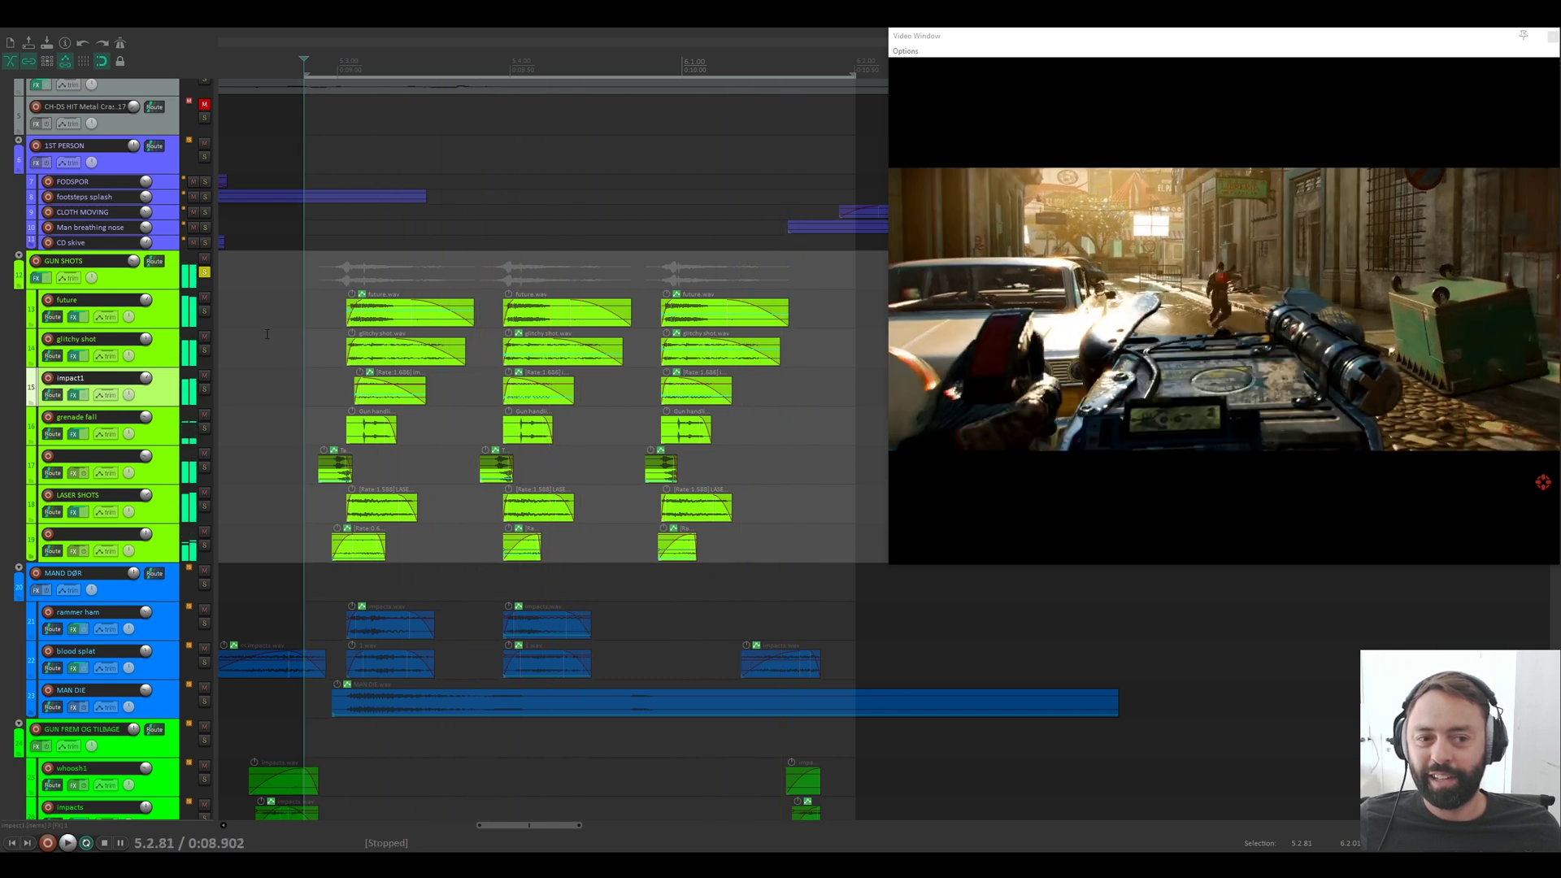
pyautogui.click(204, 272)
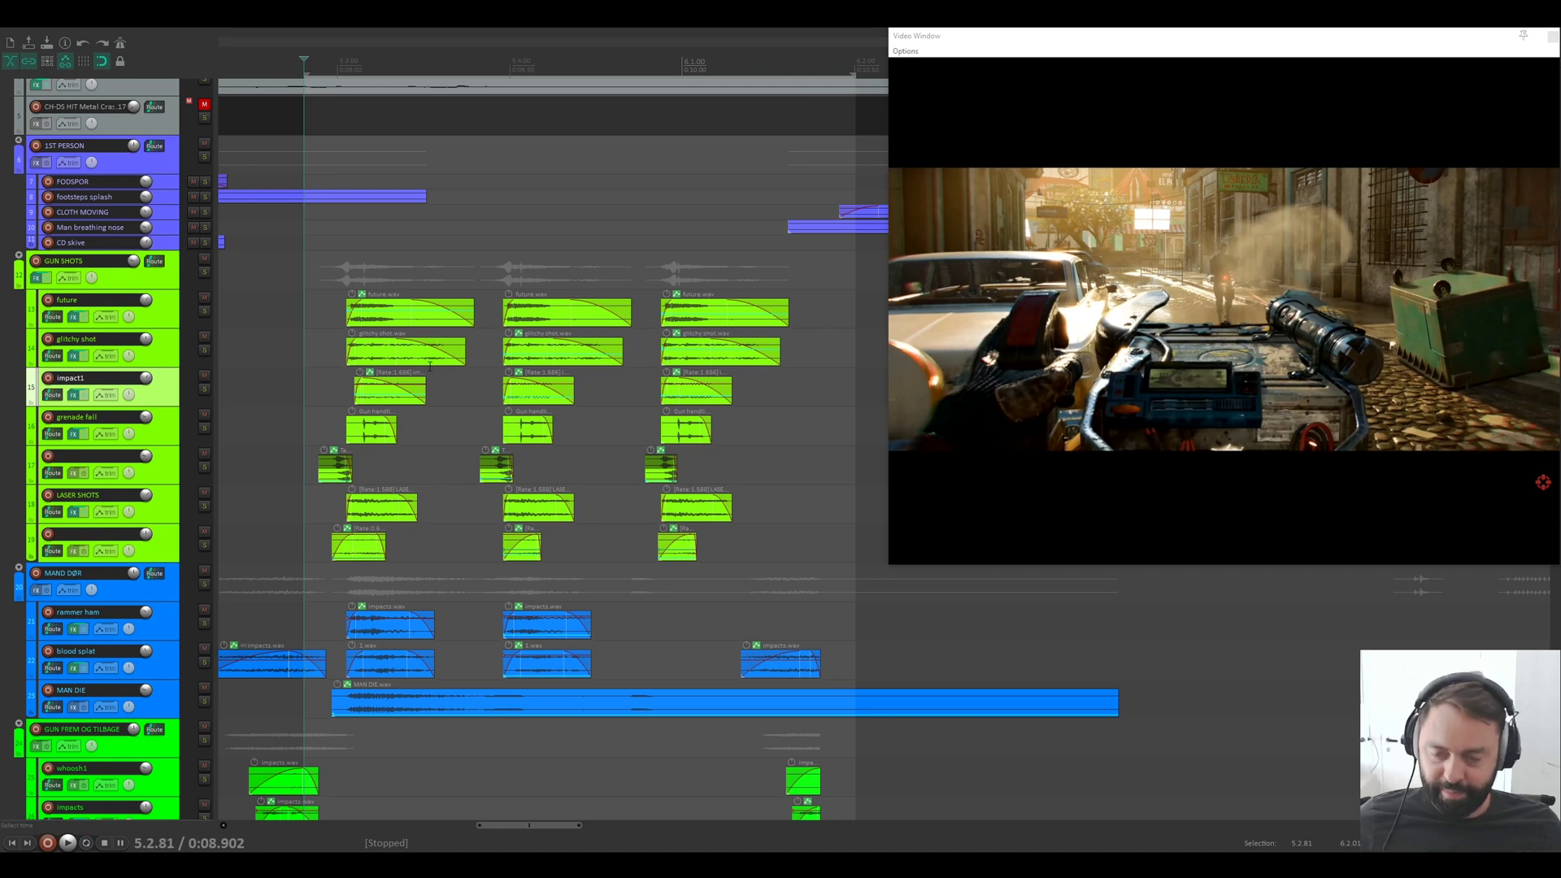
# Step: Solo the blood splat track in the MAND DØR folder and listen to its clips twice
pyautogui.scroll(-8, 375, 350)
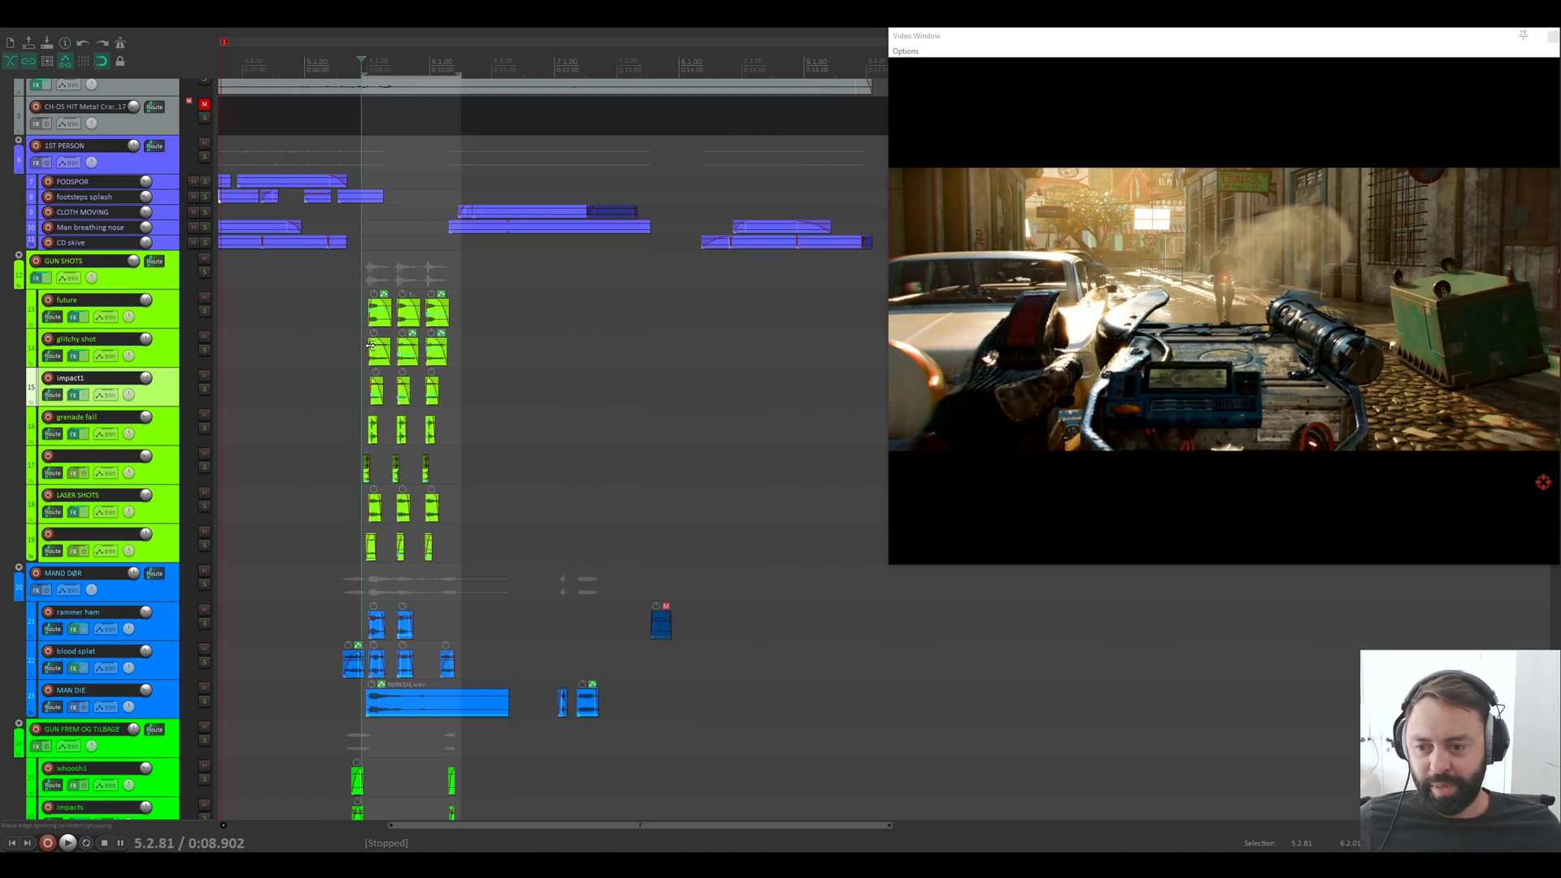
pyautogui.scroll(-3, 371, 345)
pyautogui.scroll(5, 377, 446)
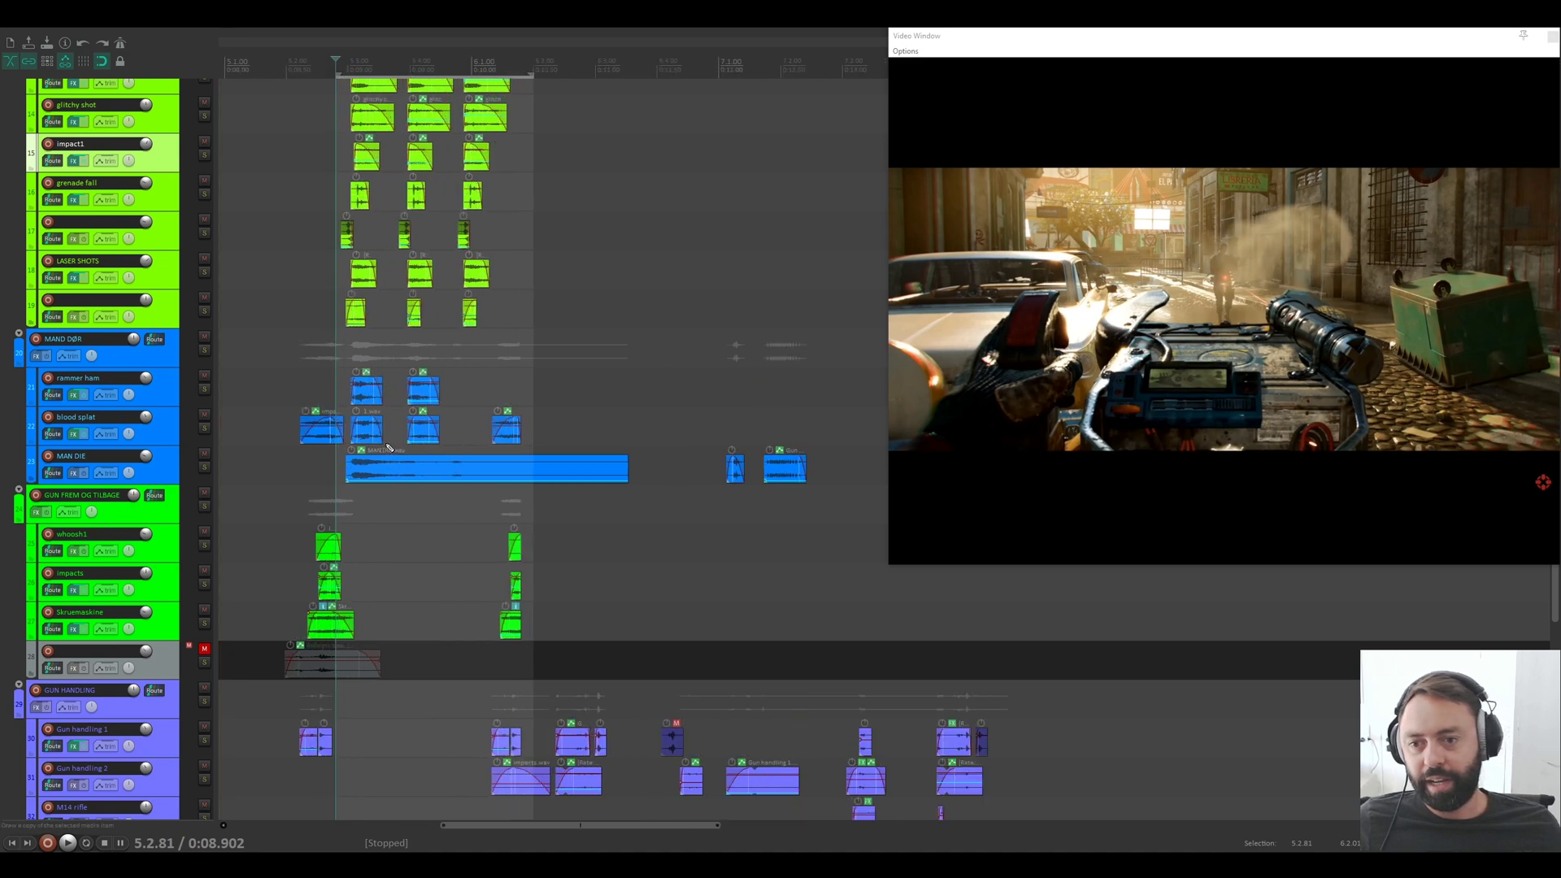
pyautogui.scroll(-2, 377, 447)
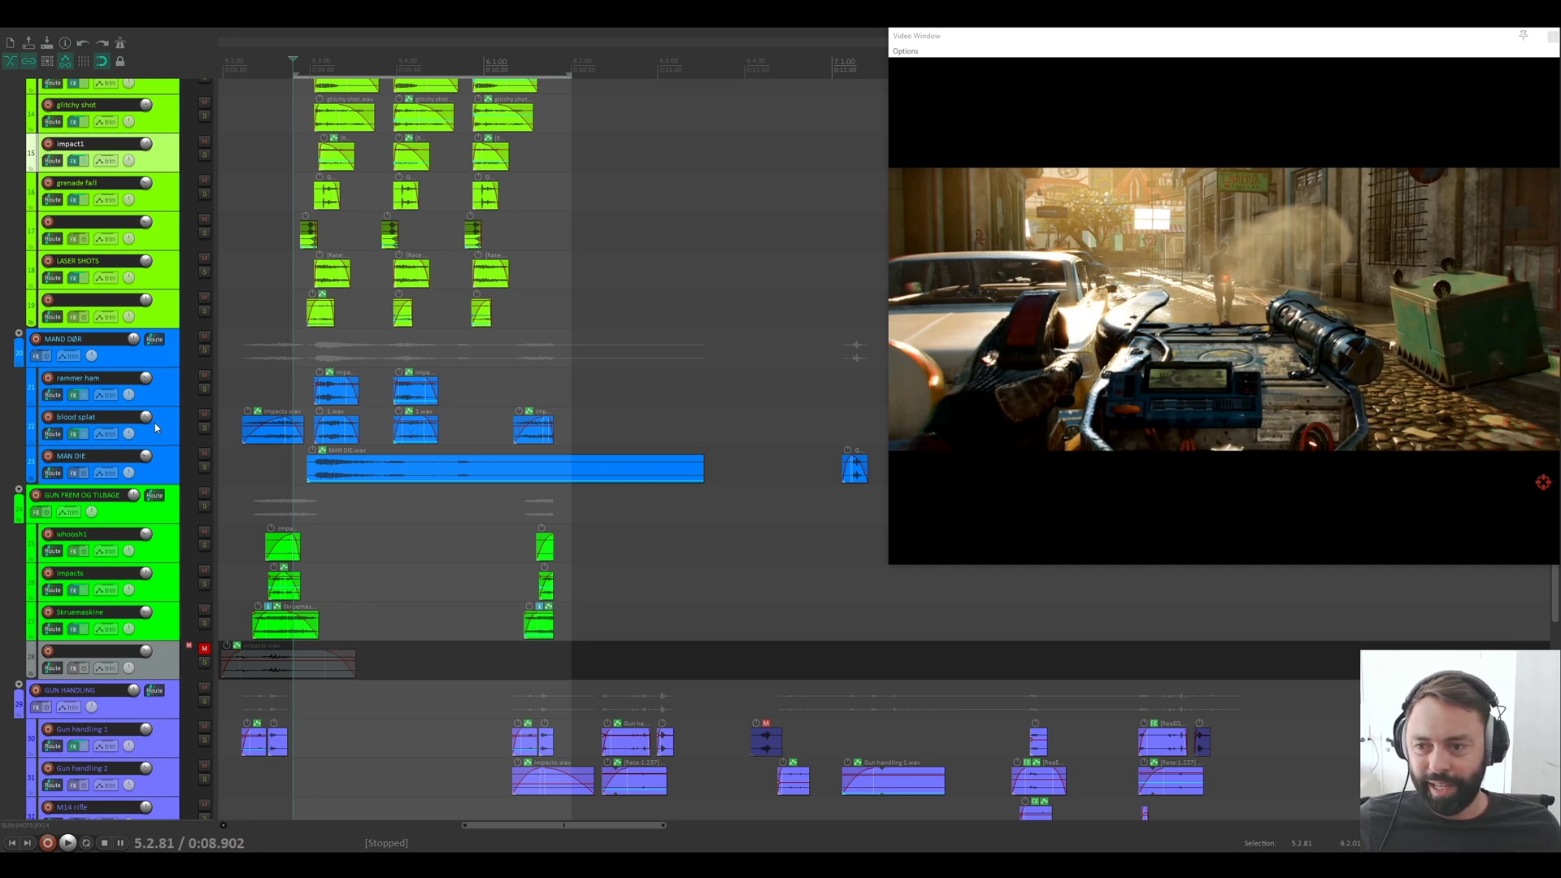
pyautogui.click(204, 428)
pyautogui.press('space')
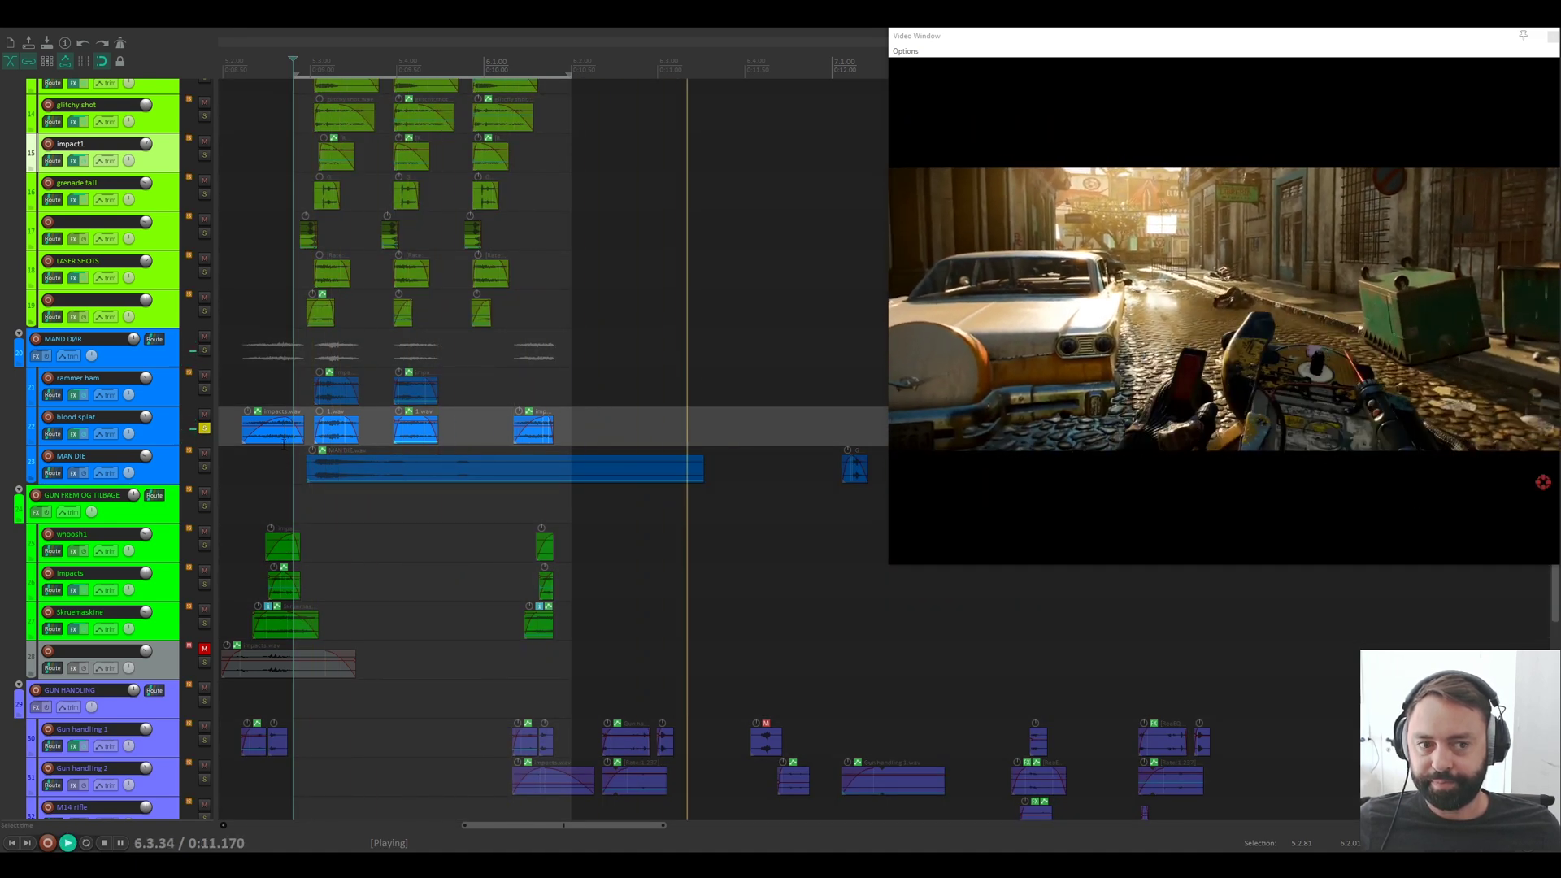
pyautogui.press('space')
pyautogui.press('r')
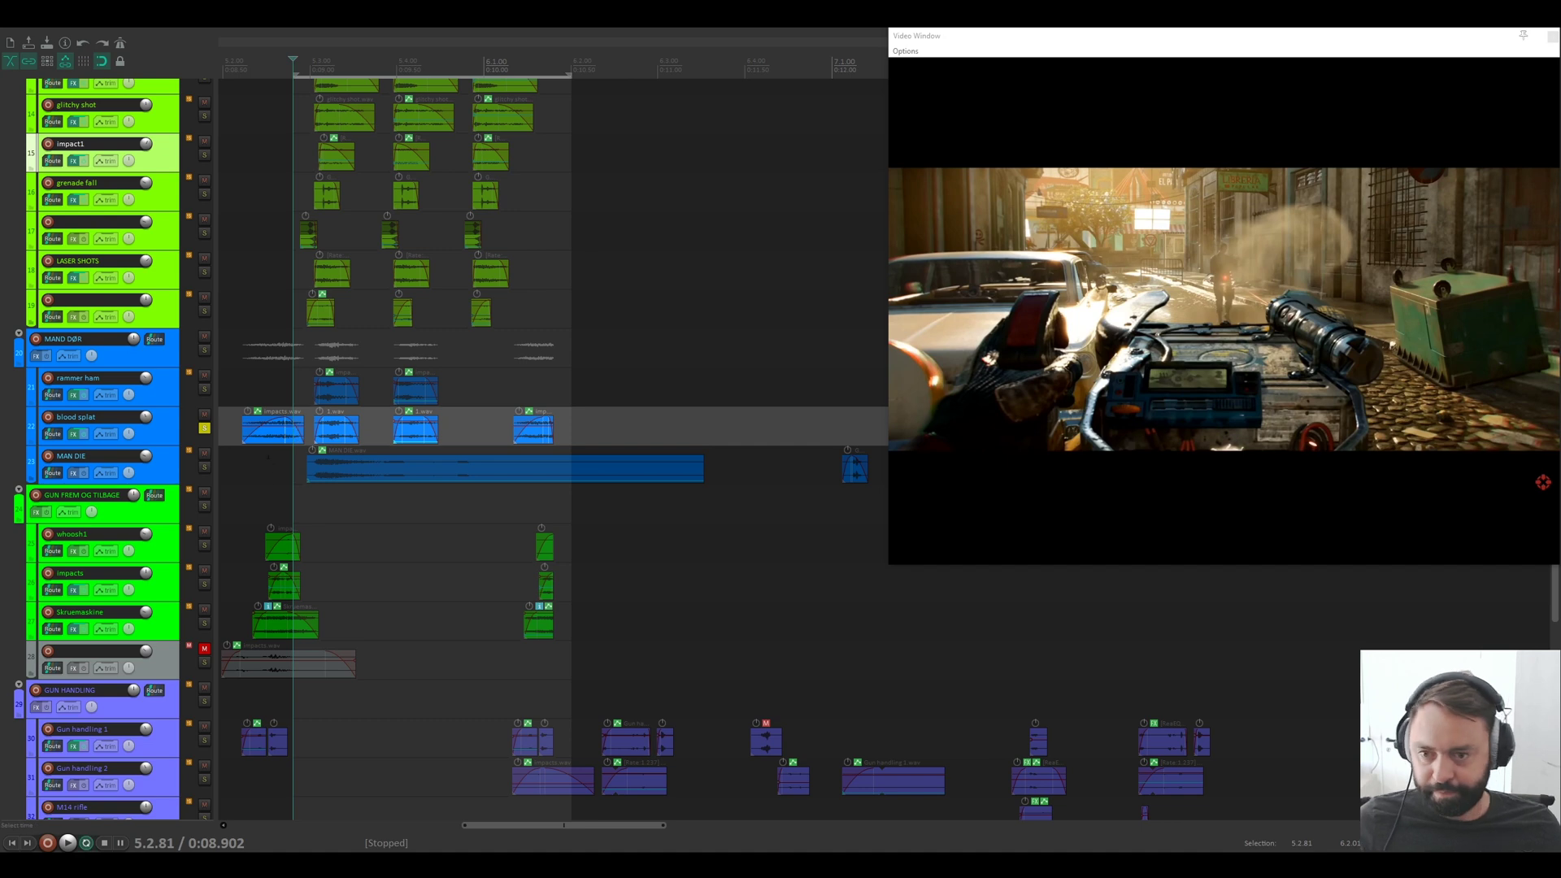
pyautogui.press('space')
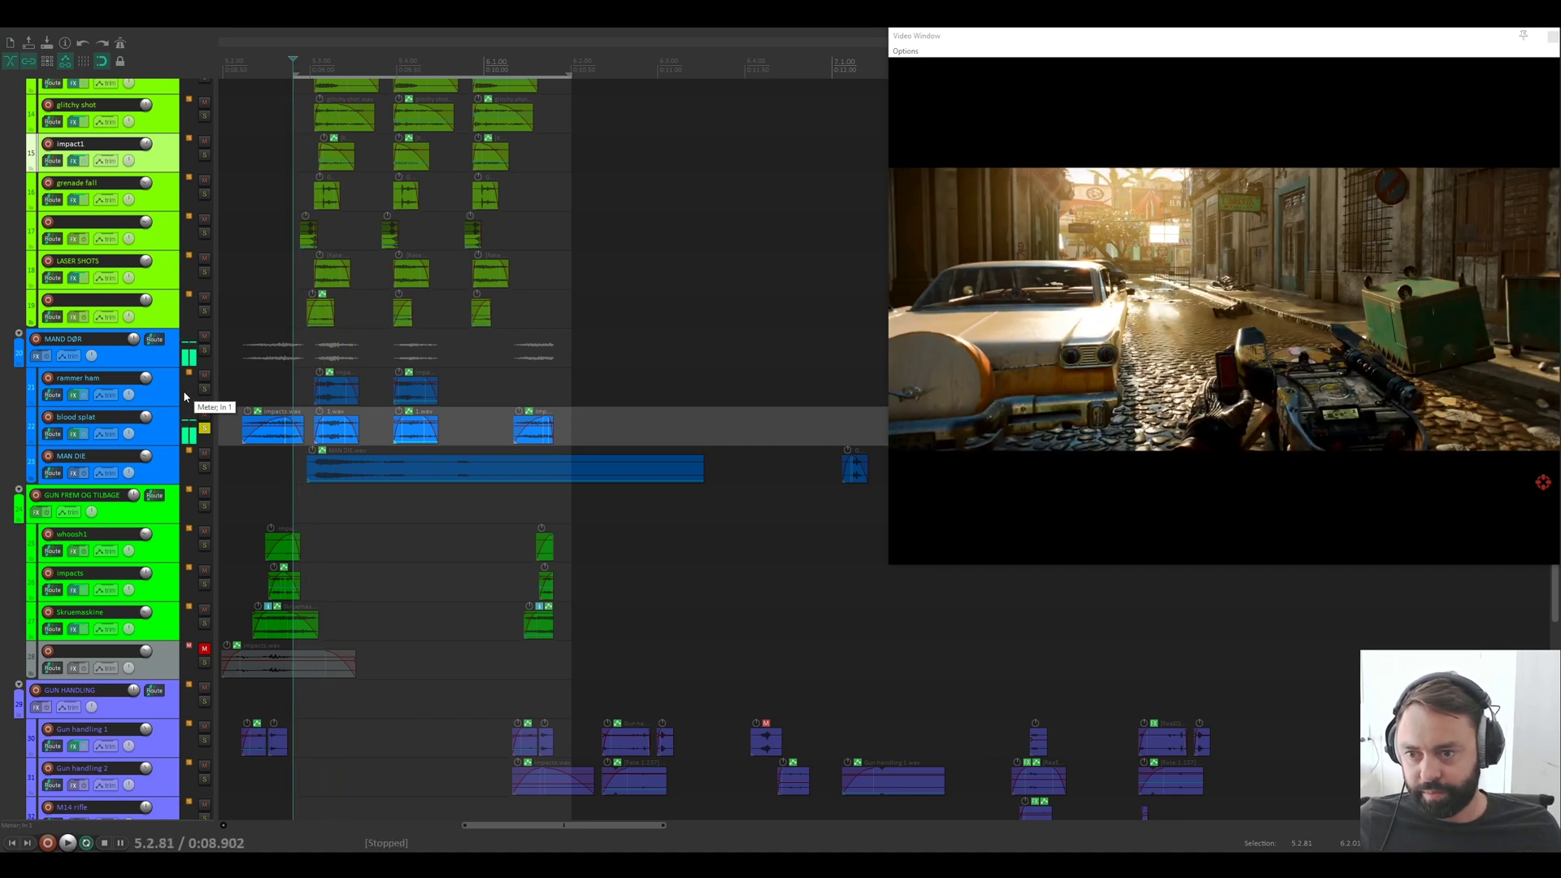
pyautogui.press('space')
# Step: Add the rammer ham track to the solo and listen to it together with blood splat
pyautogui.click(204, 389)
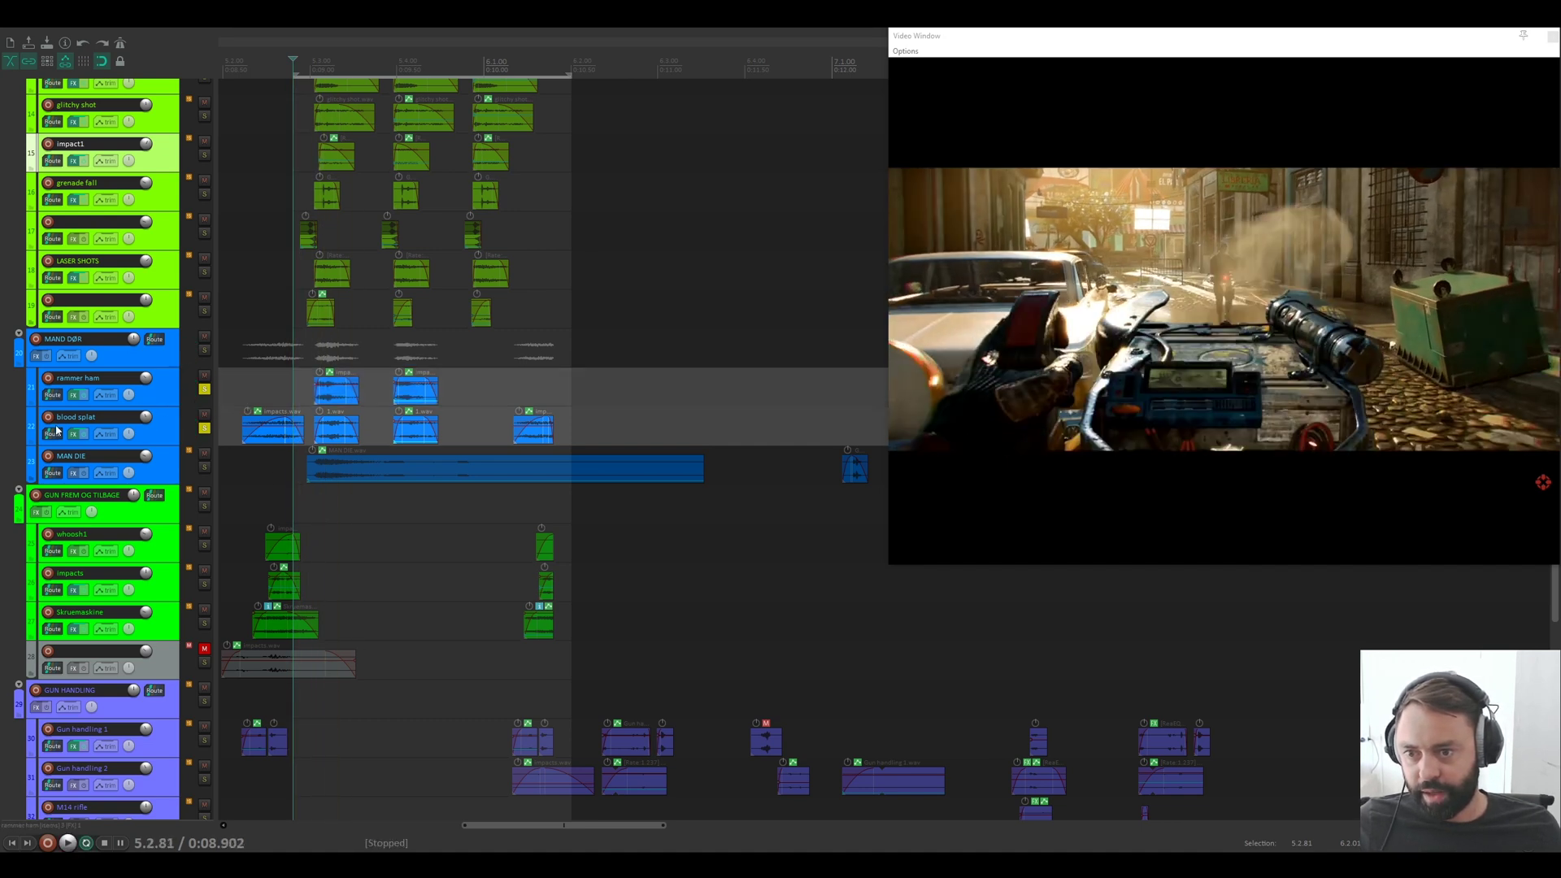
pyautogui.press('space')
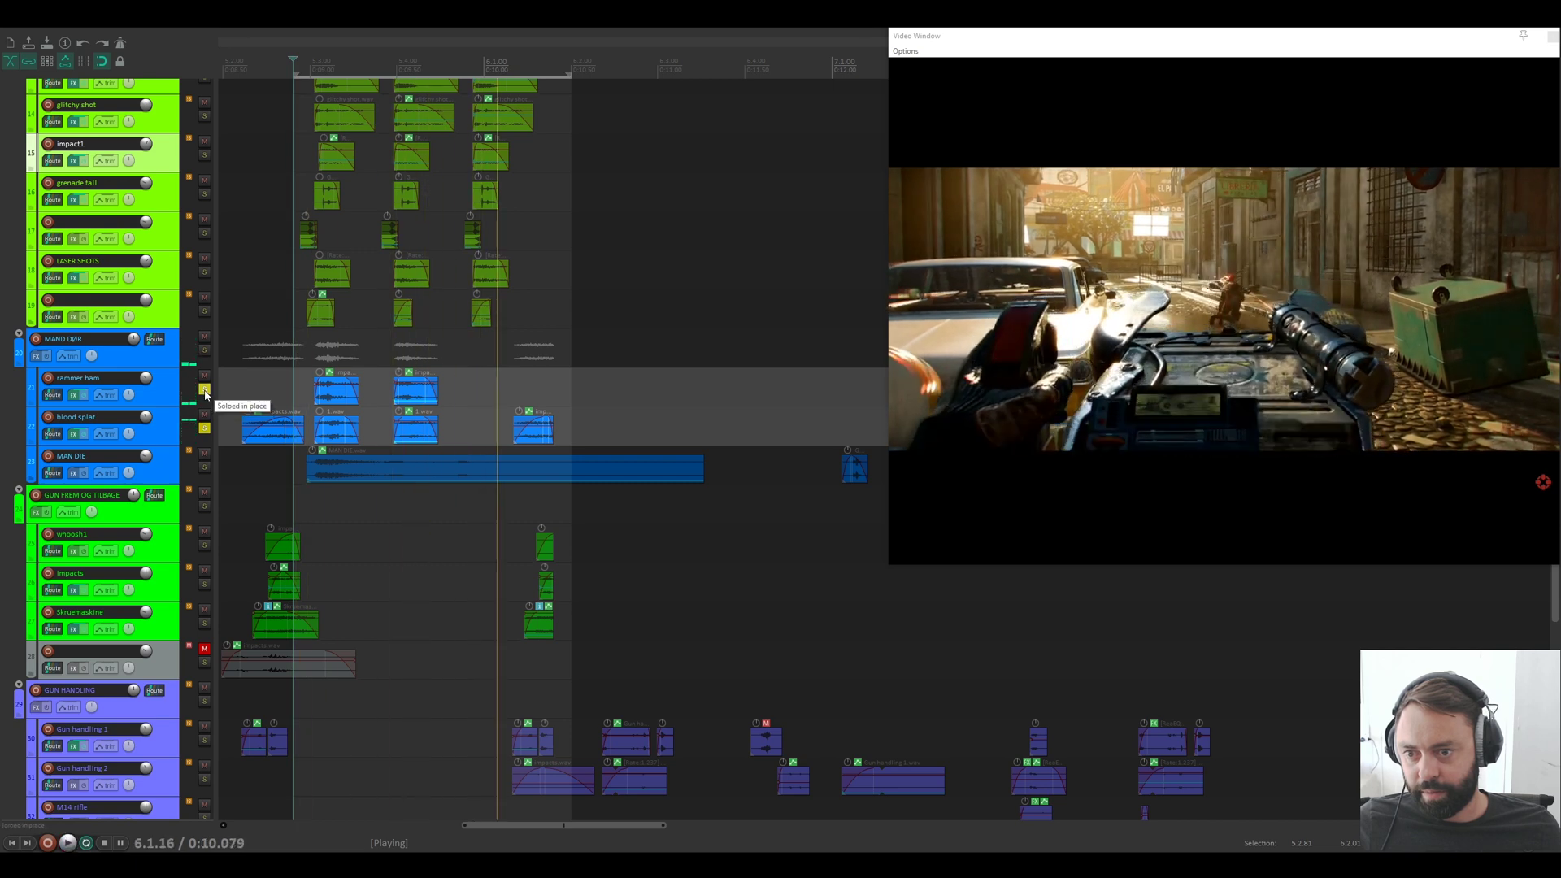
pyautogui.press('space')
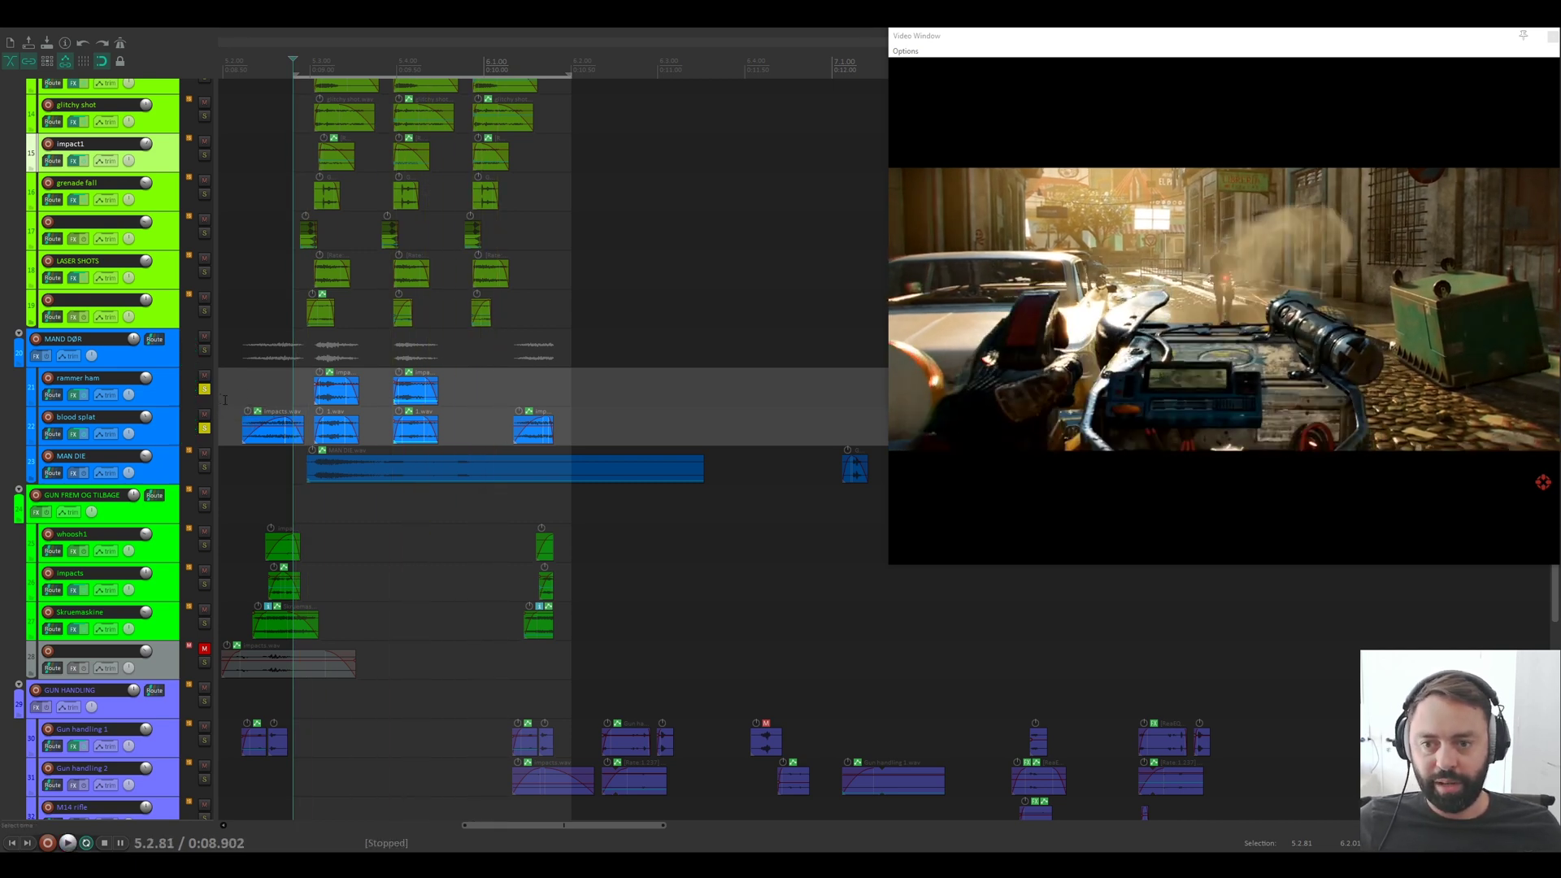
# Step: Add MAN DIE to the solo, listen to the three MAND DØR tracks together, and clear all their solos
pyautogui.click(208, 470)
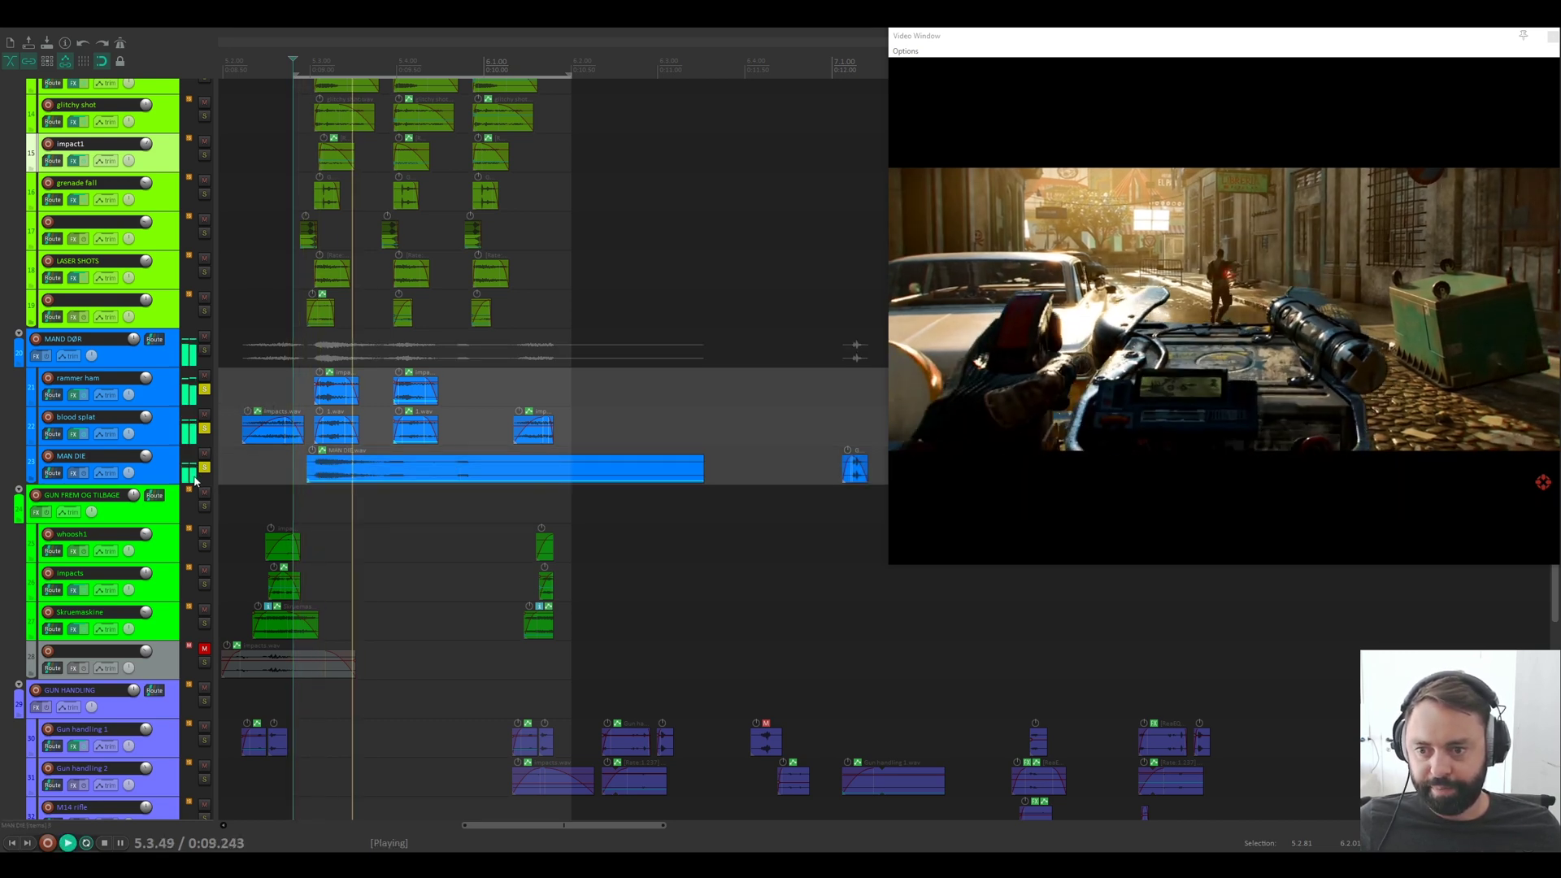
pyautogui.click(205, 389)
pyautogui.click(208, 444)
pyautogui.click(205, 468)
pyautogui.click(205, 428)
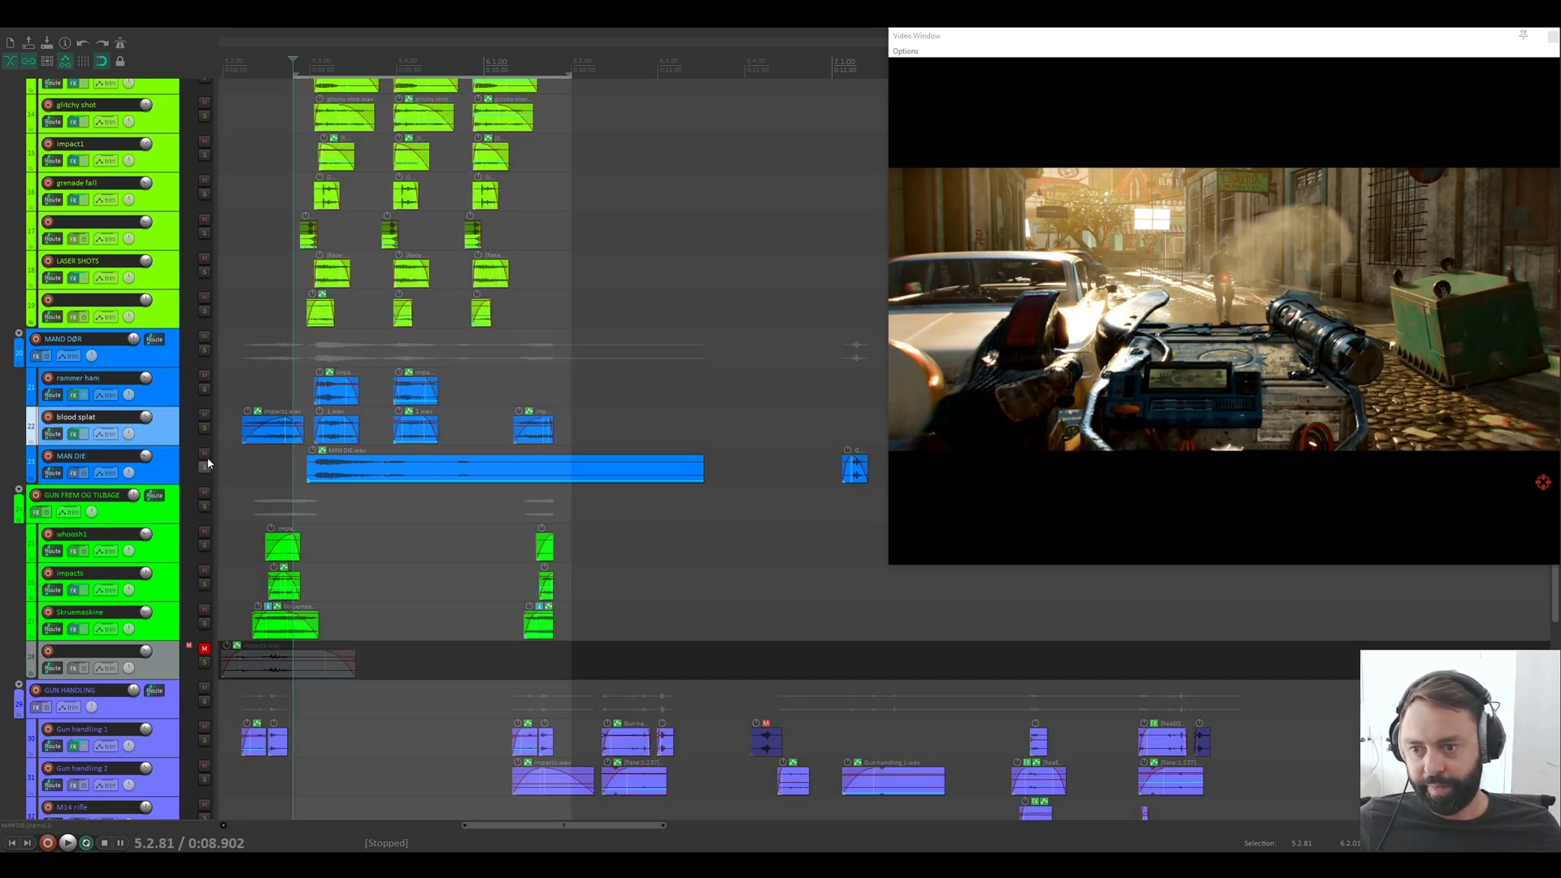
# Step: Place the edit cursor at the third gun shot and play the full mix from there
pyautogui.scroll(-5, 280, 335)
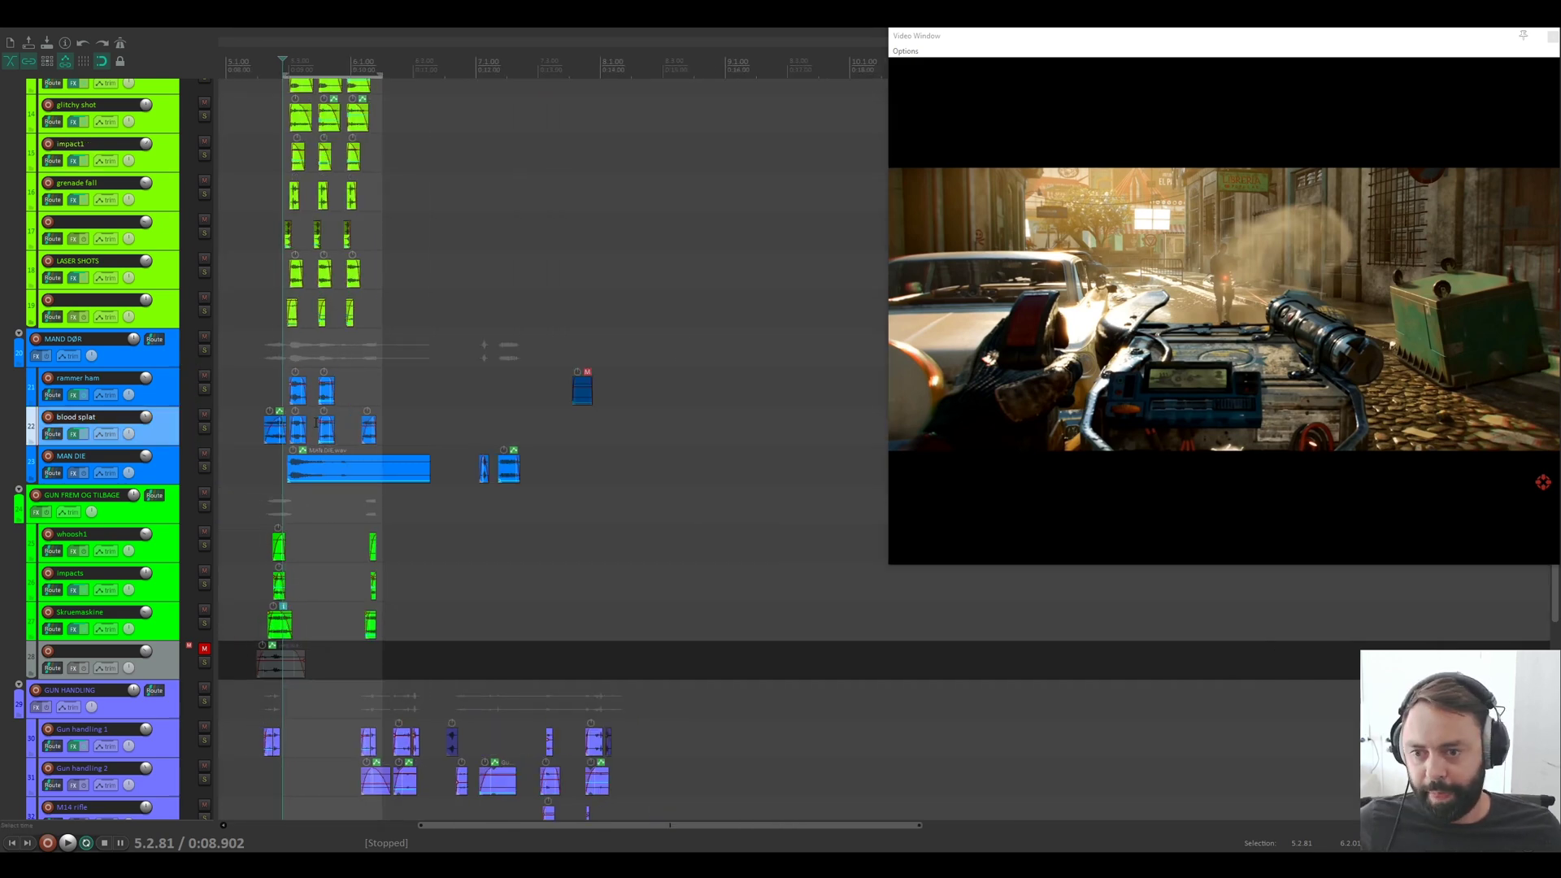
pyautogui.scroll(-4, 317, 431)
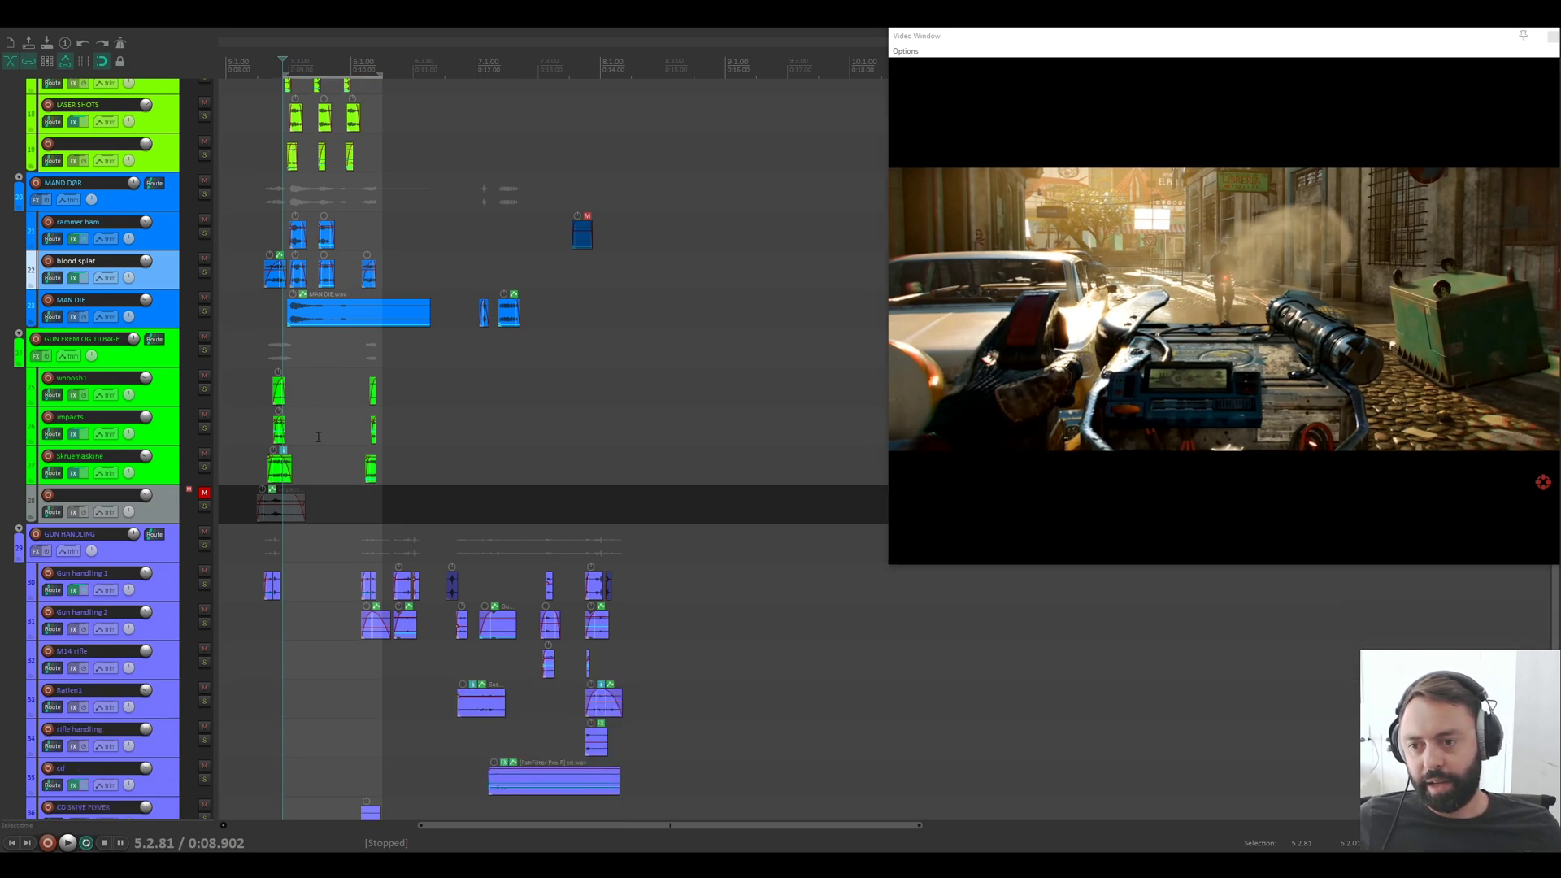
pyautogui.scroll(13, 277, 407)
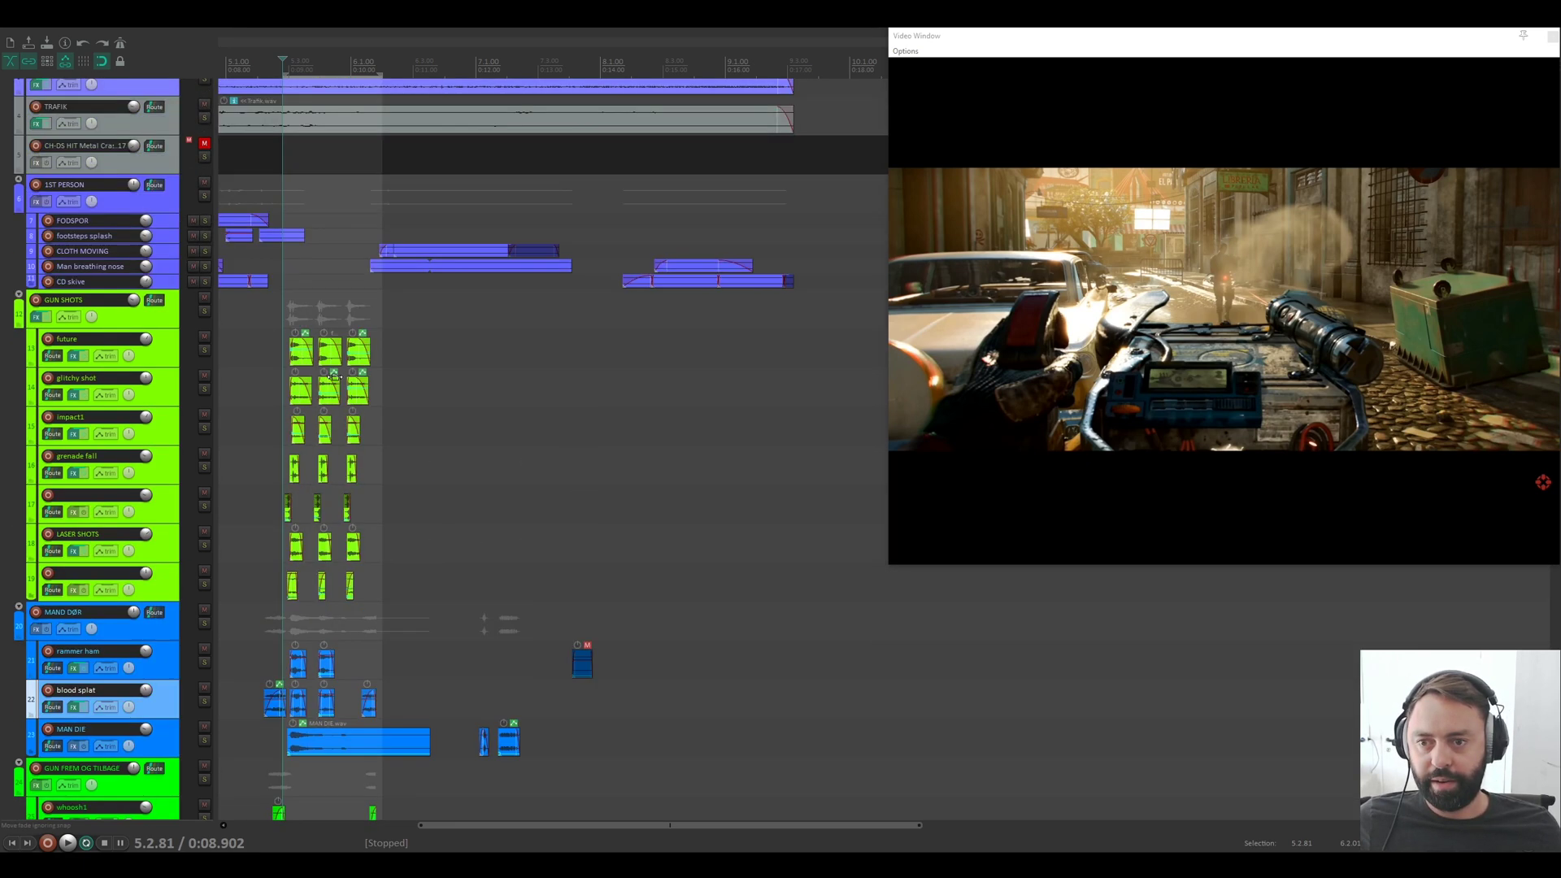
pyautogui.click(360, 368)
pyautogui.press('space')
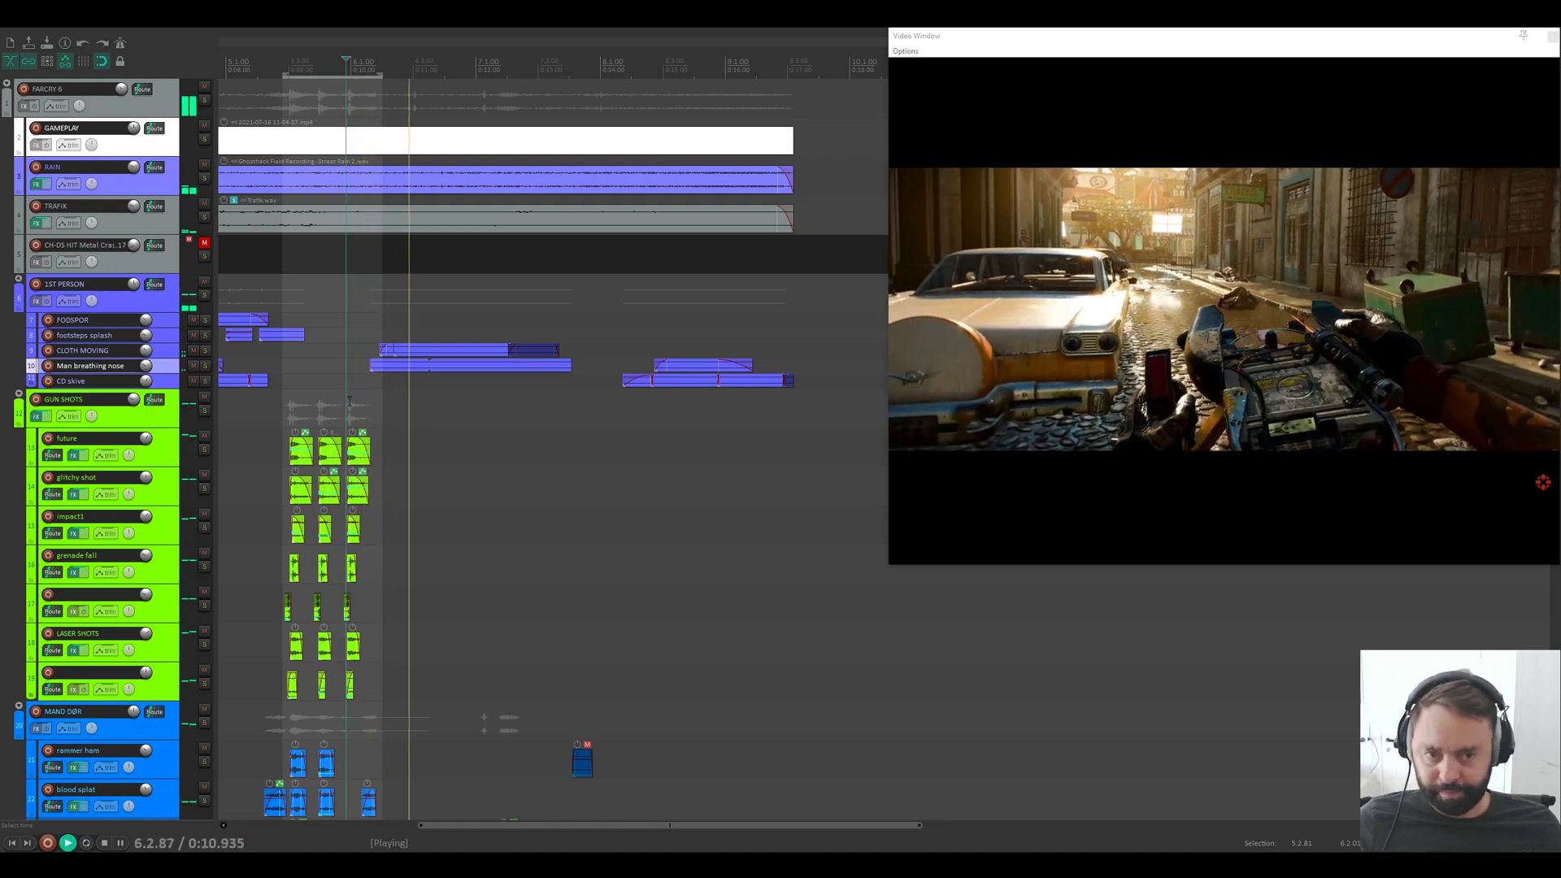
# Step: Pause the mix, place the edit cursor just after the third gun shot, and look through the track folders down to GUN HANDLING
pyautogui.hotkey('ctrl', 'space')
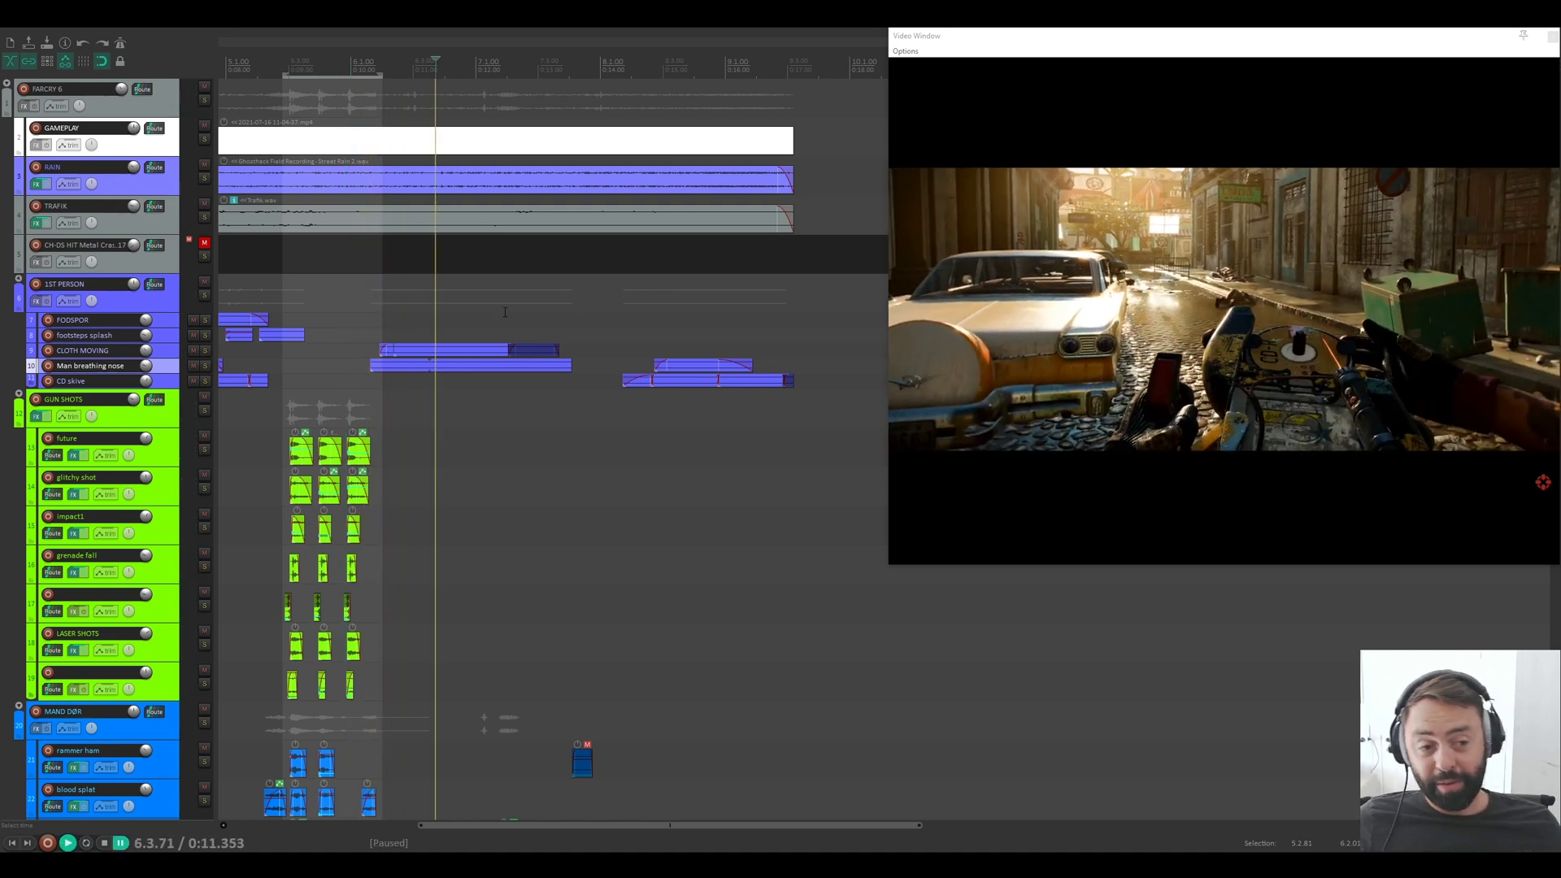
pyautogui.scroll(3, 410, 431)
pyautogui.click(339, 363)
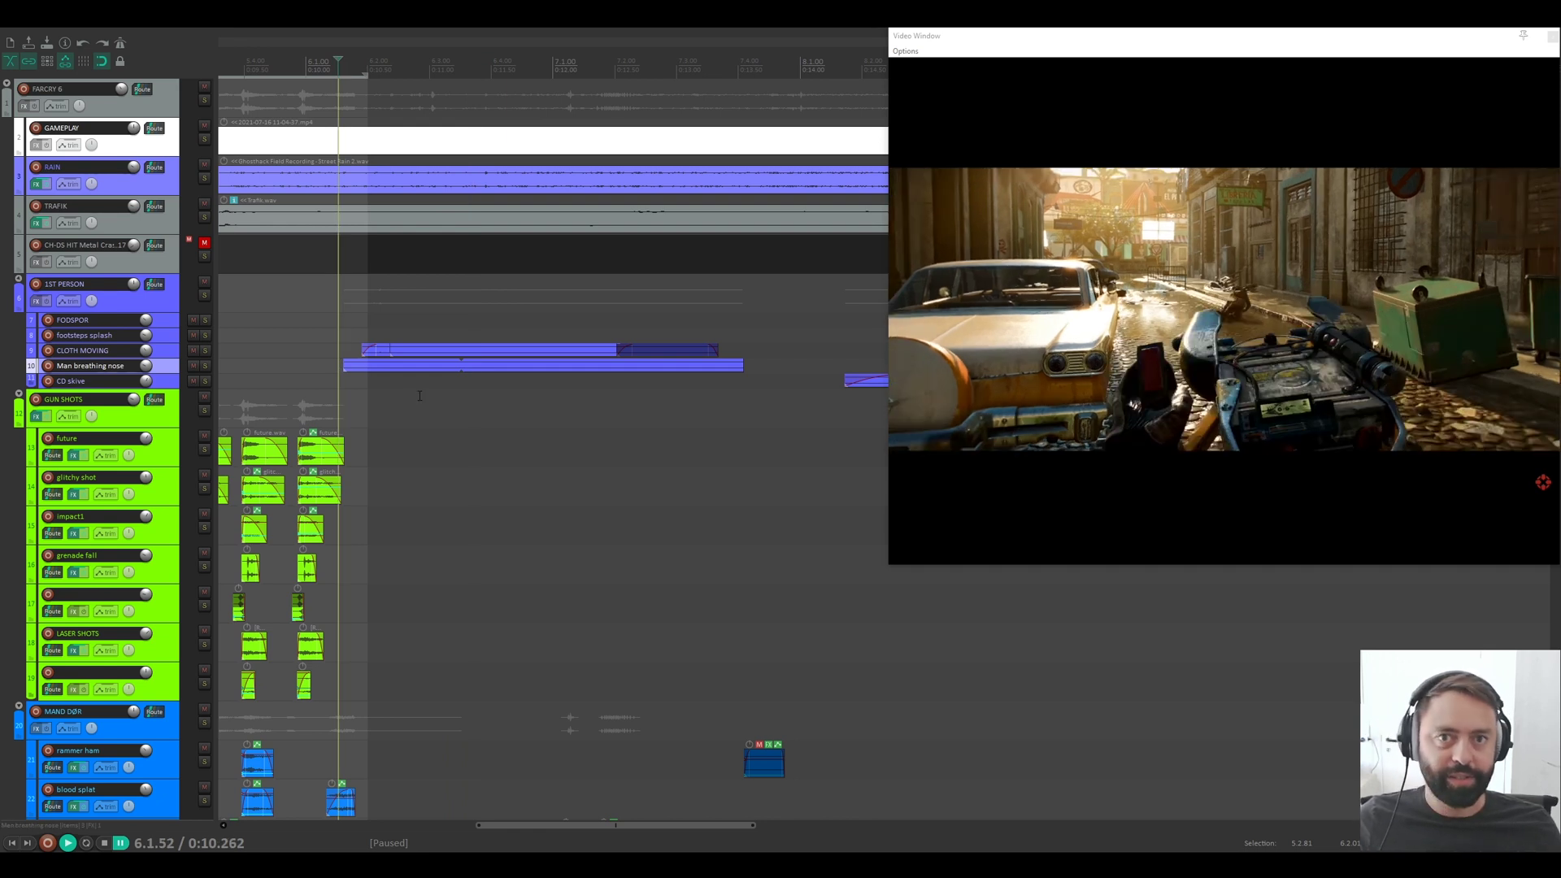
pyautogui.scroll(-5, 349, 440)
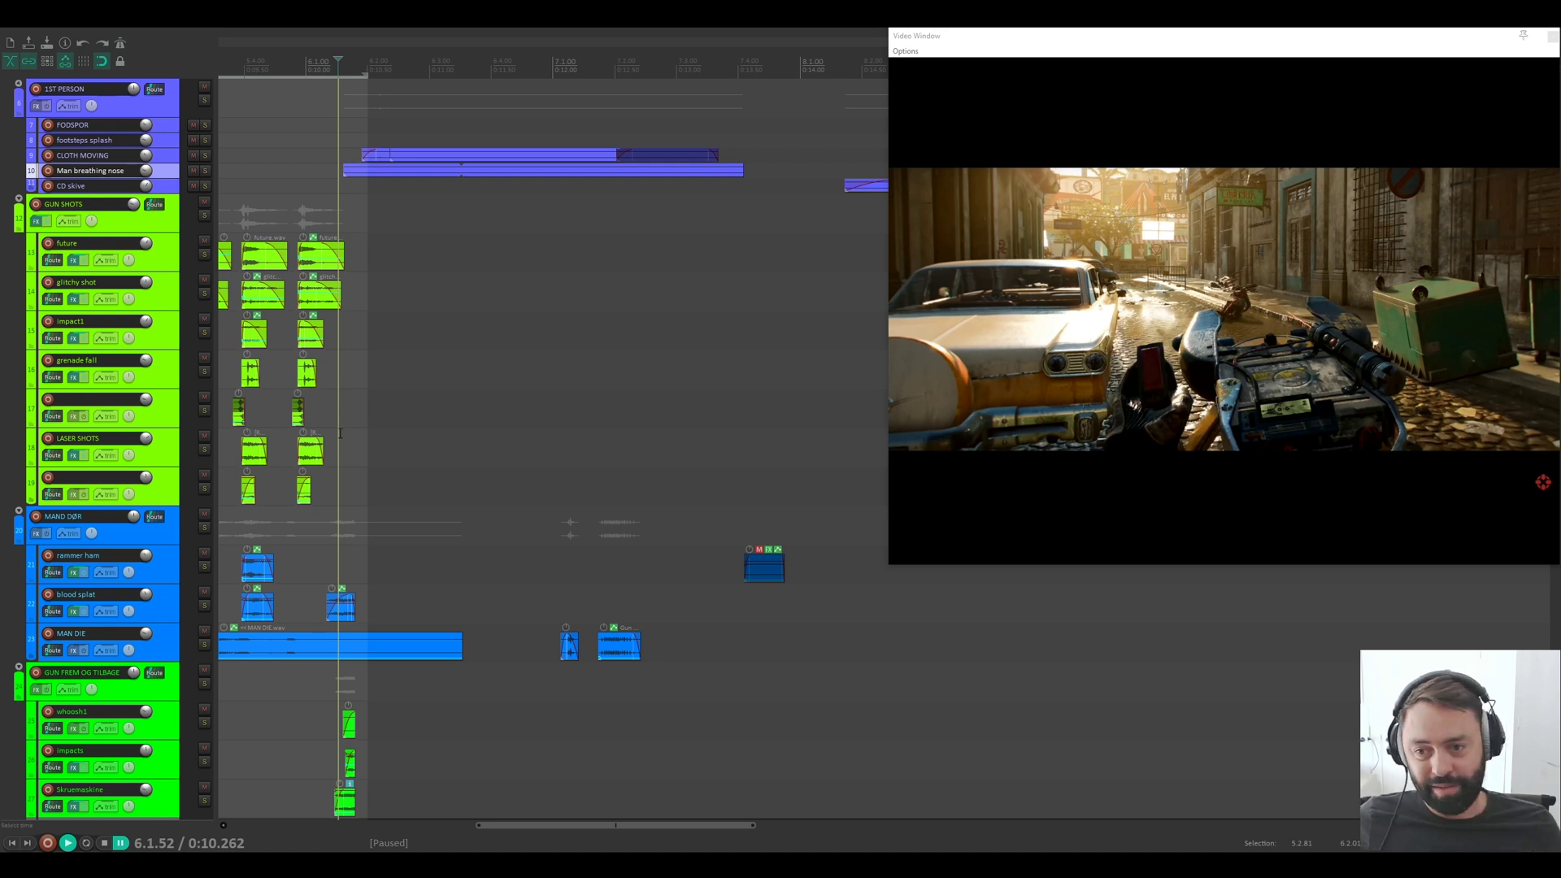
pyautogui.scroll(2, 335, 442)
pyautogui.scroll(-3, 345, 443)
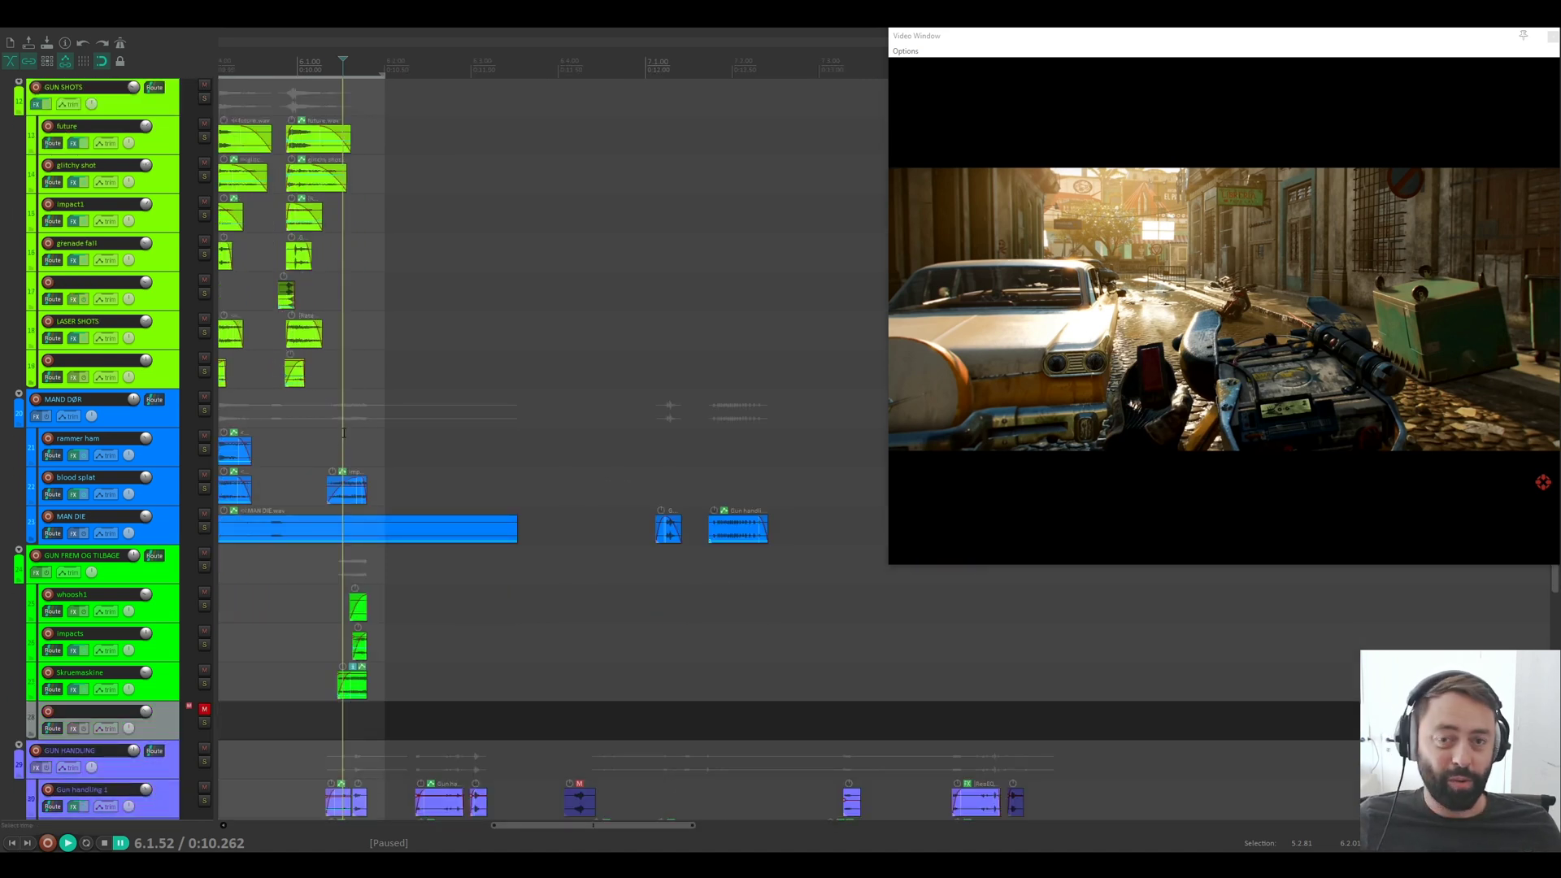
pyautogui.scroll(-7, 344, 433)
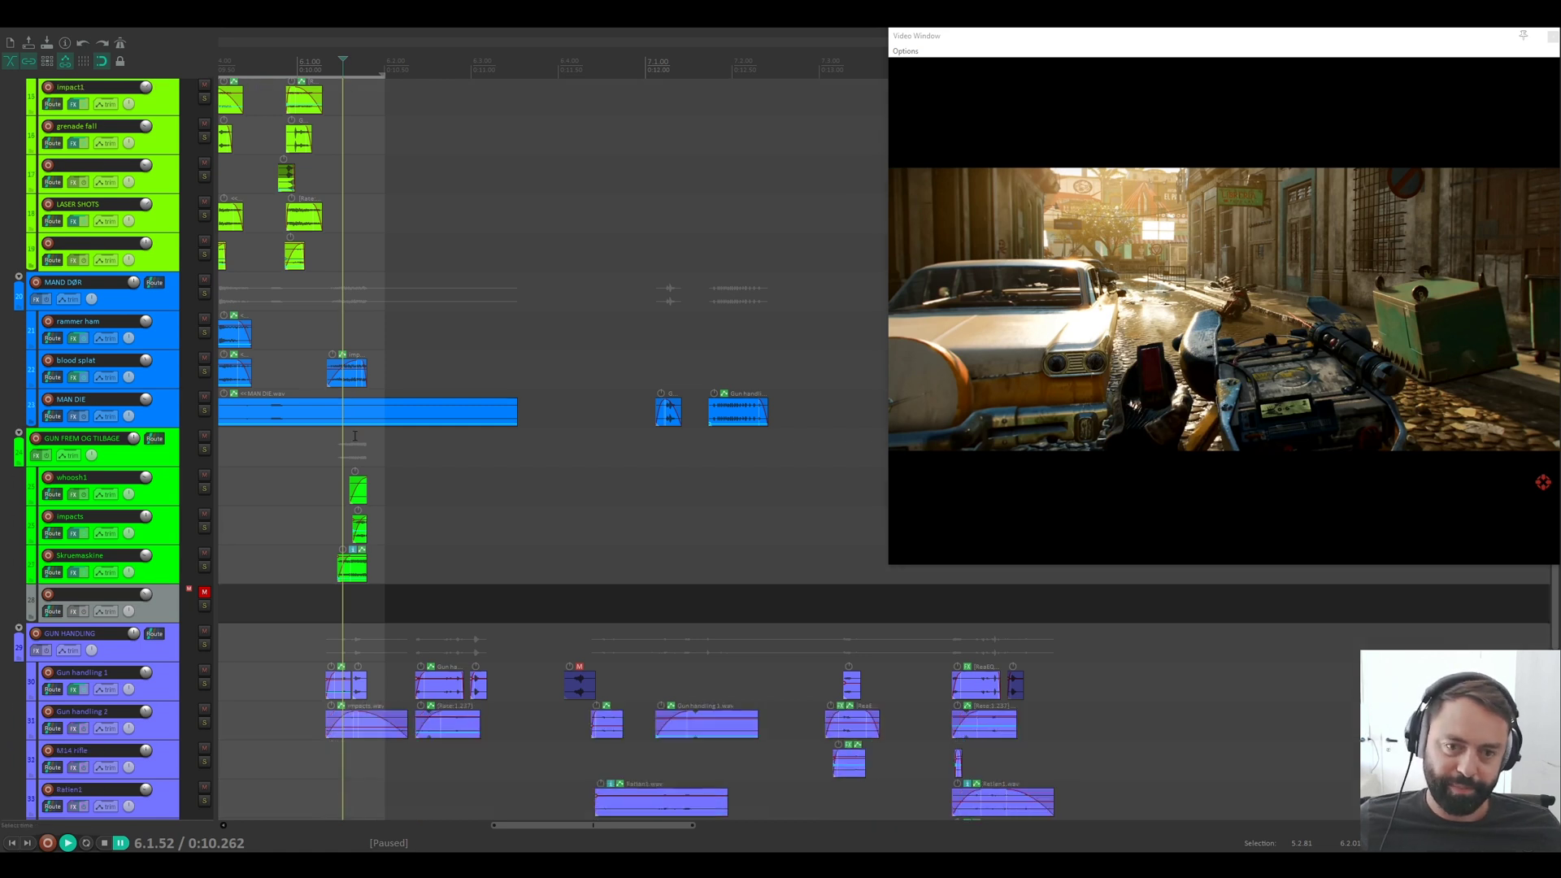
pyautogui.scroll(-3, 318, 409)
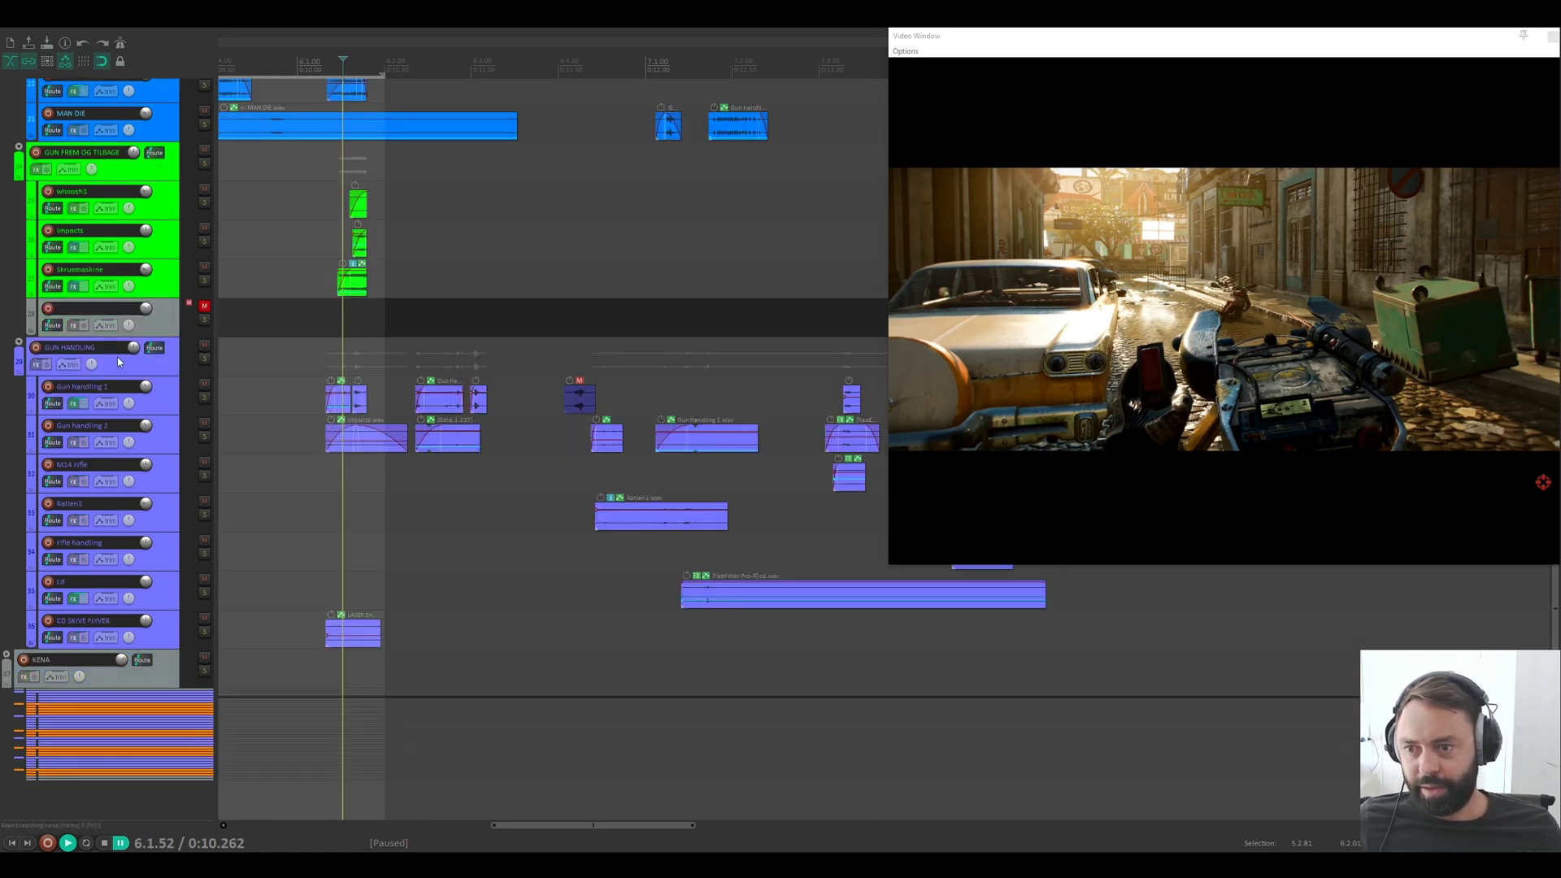
# Step: Solo the GUN HANDLING folder and play it from the first clips that follow the third gun shot
pyautogui.click(315, 394)
pyautogui.press('space')
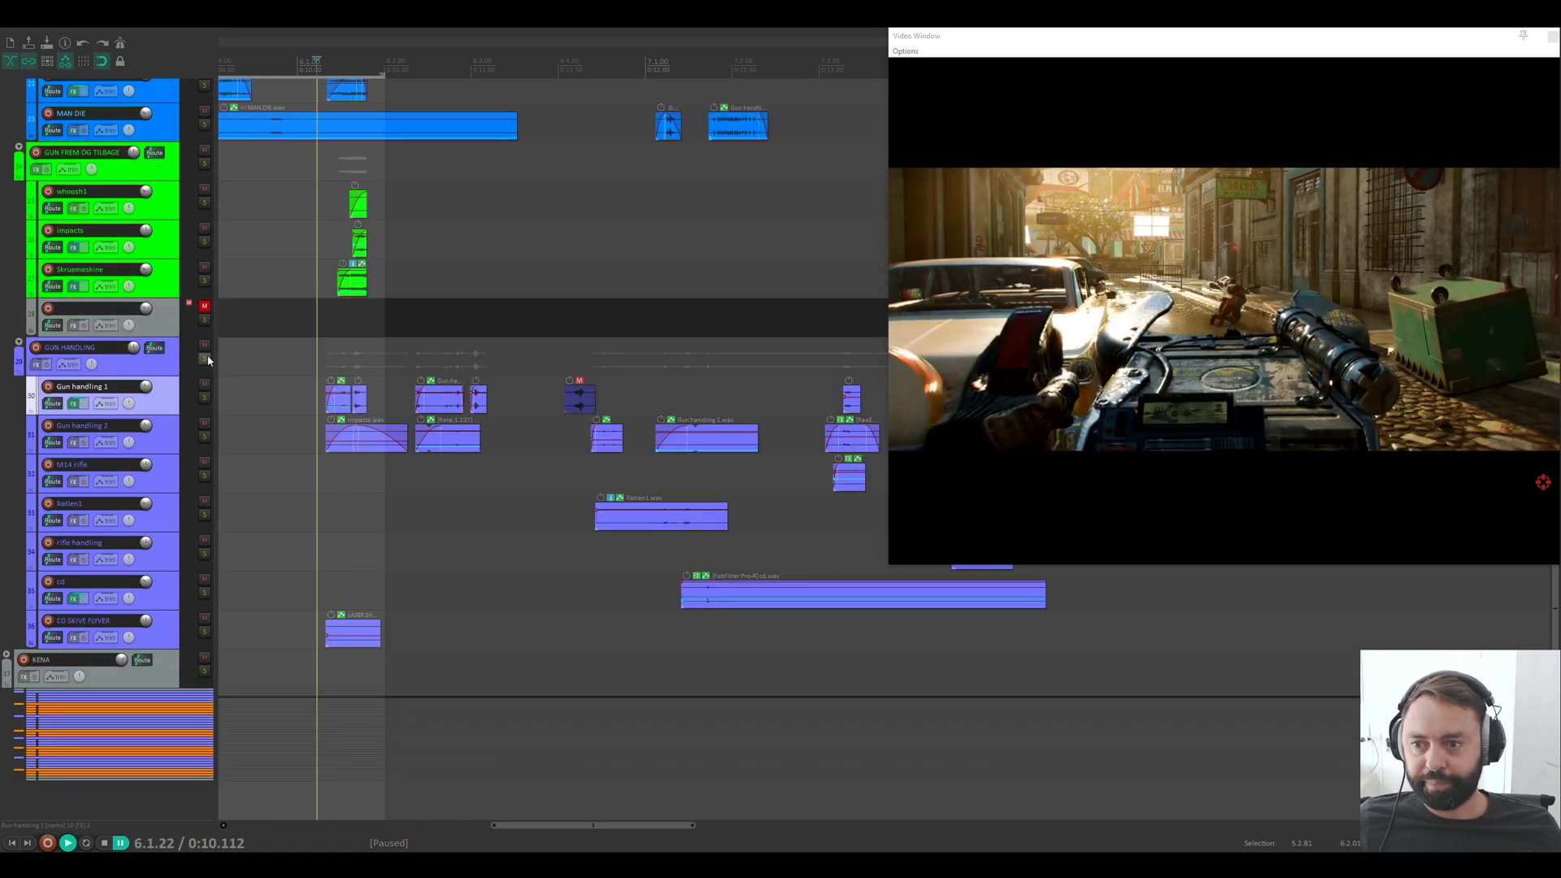
pyautogui.click(204, 358)
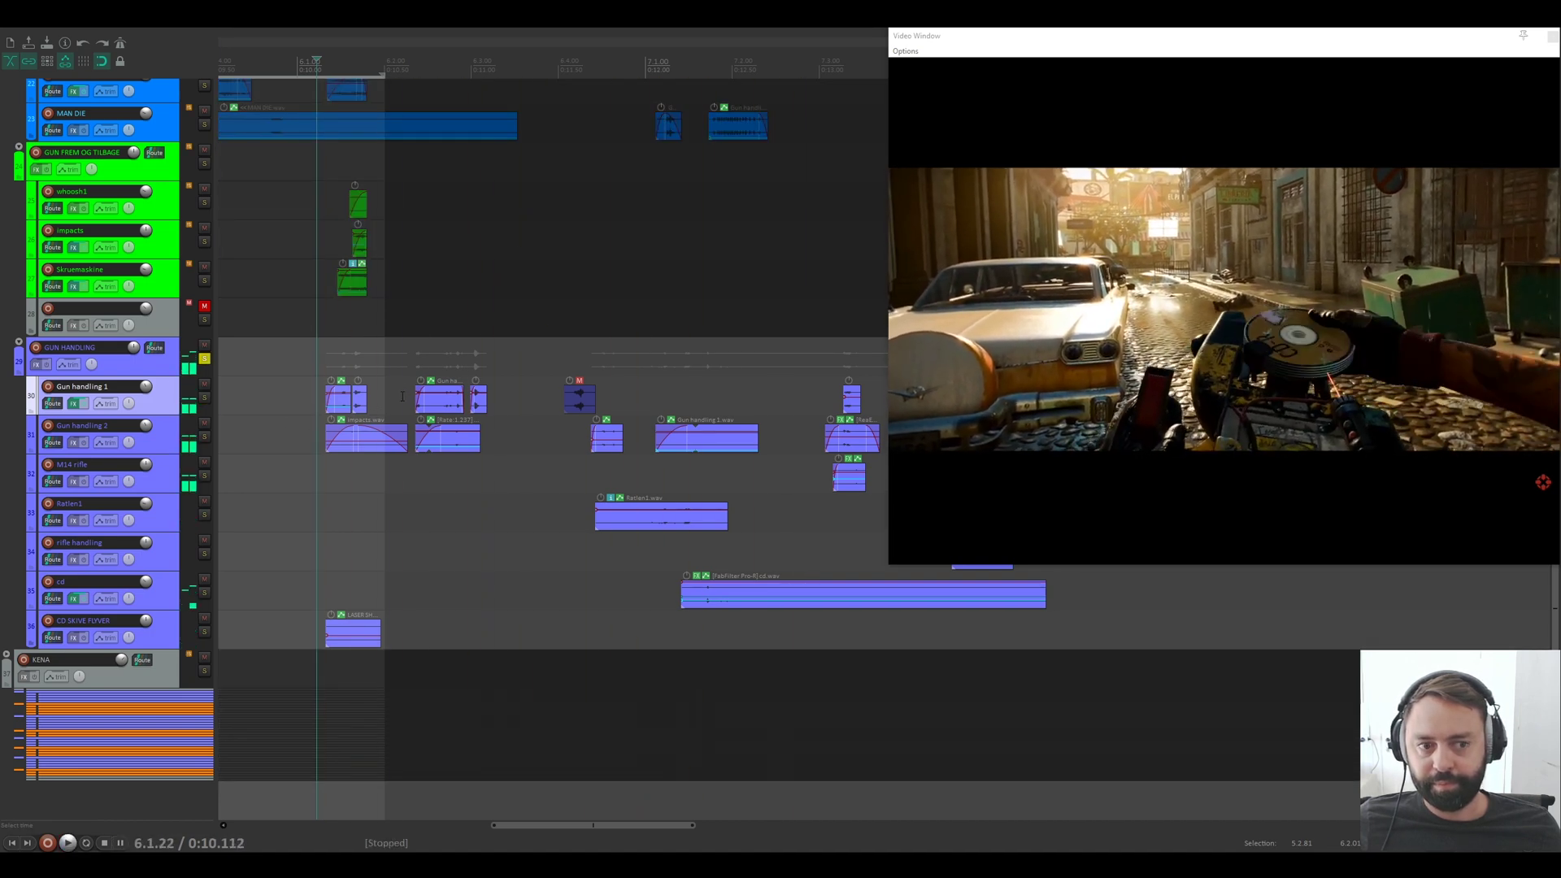
pyautogui.click(402, 393)
pyautogui.press('space')
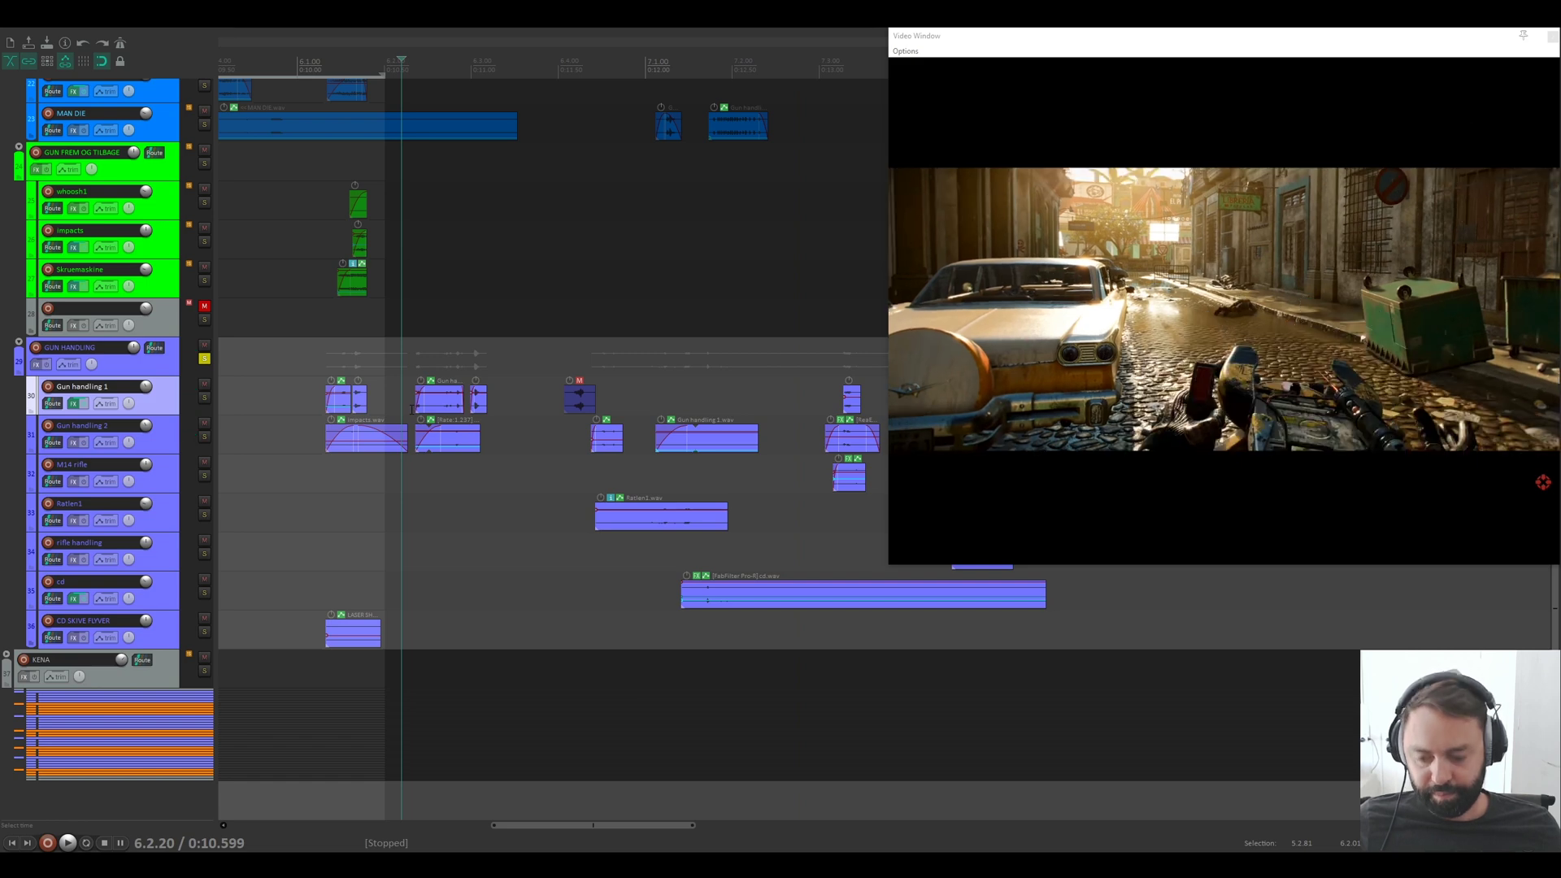
pyautogui.press('space')
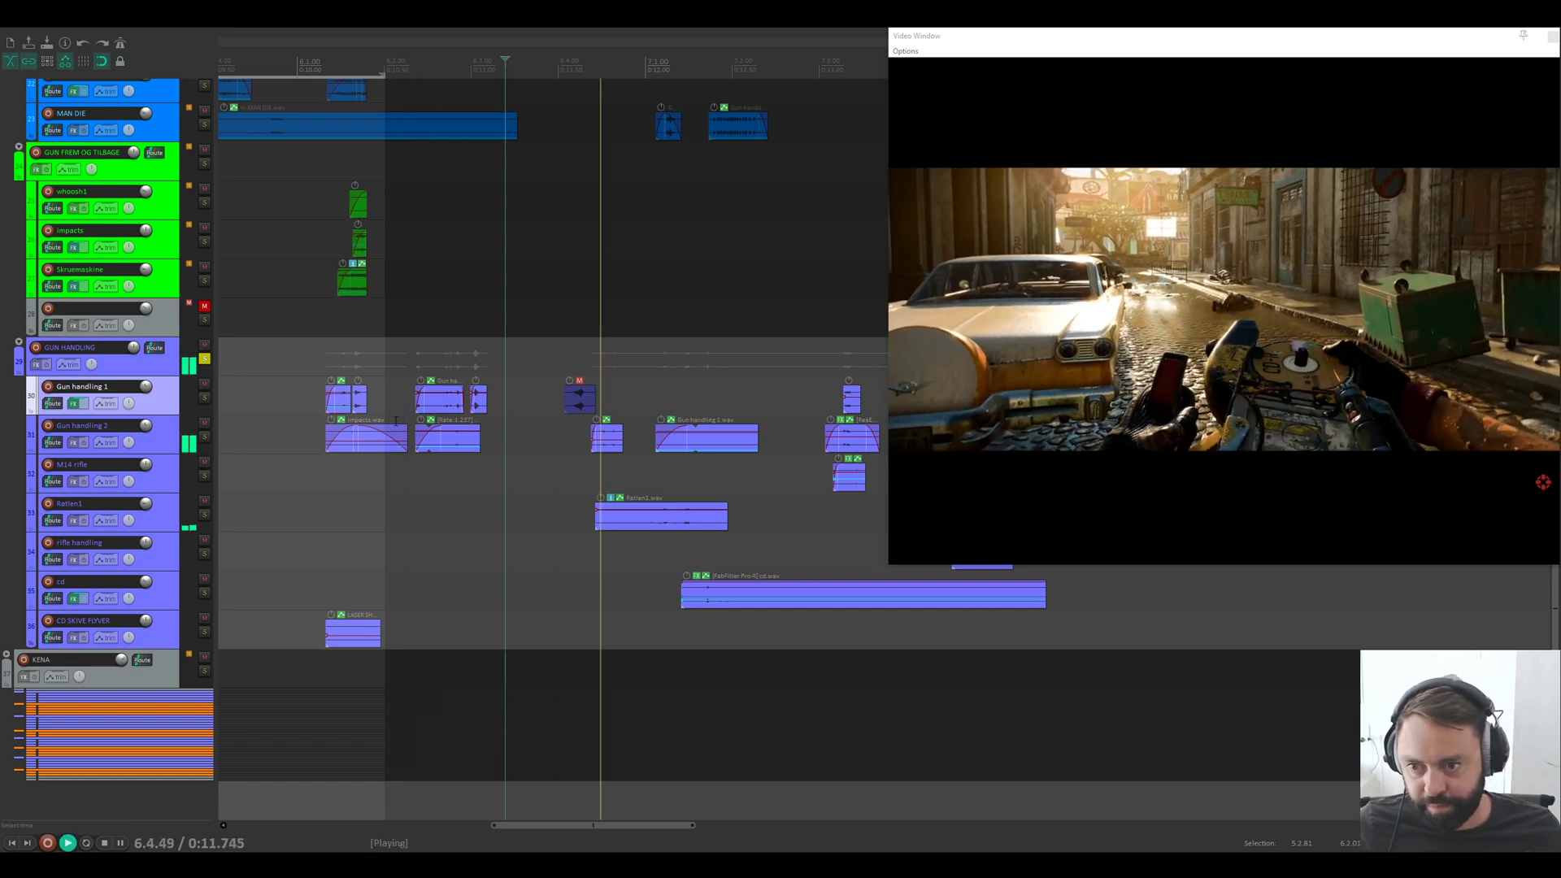
# Step: Listen to the soloed GUN HANDLING clips in short passages, pausing between them, through to the end of the weapon reload
pyautogui.hotkey('ctrl', 'space')
pyautogui.press('space')
pyautogui.press('space')
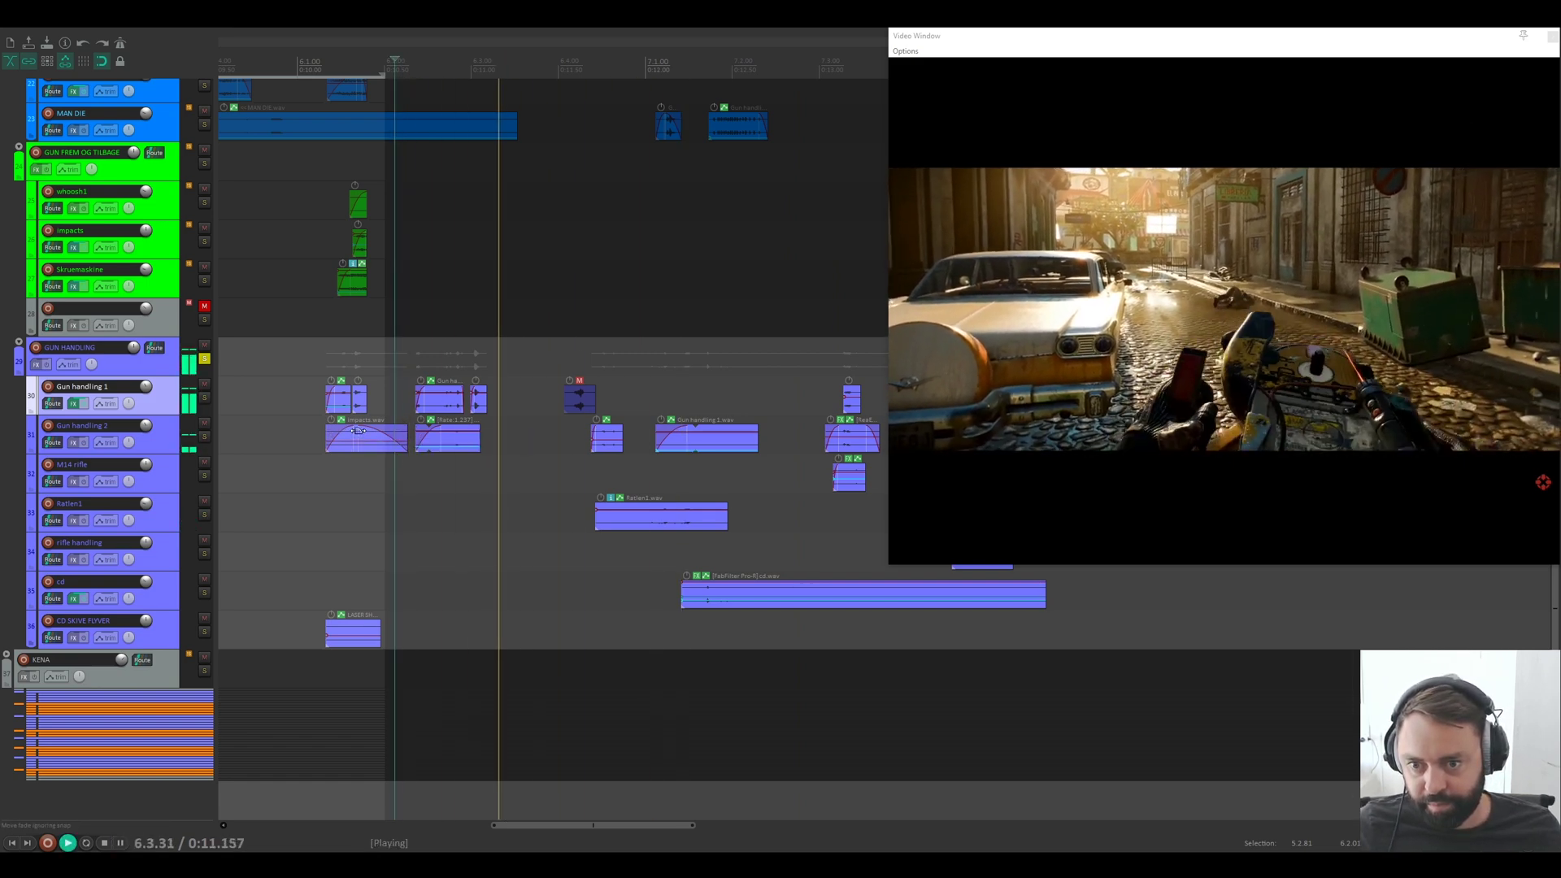
pyautogui.hotkey('ctrl', 'space')
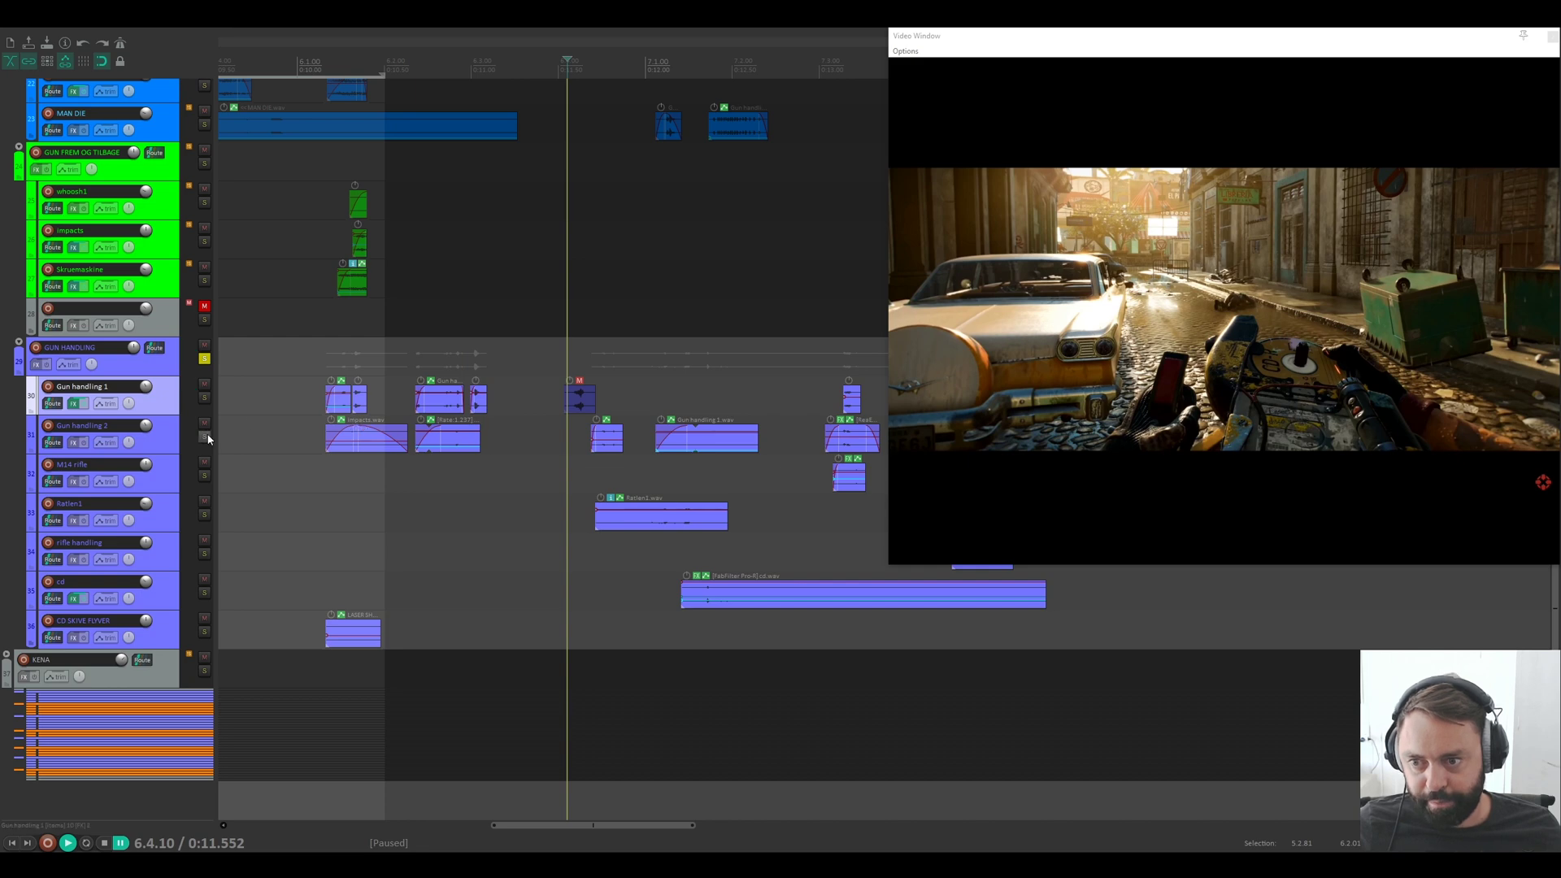
pyautogui.hotkey('ctrl', 'space')
pyautogui.hotkey('ctrl', 'space')
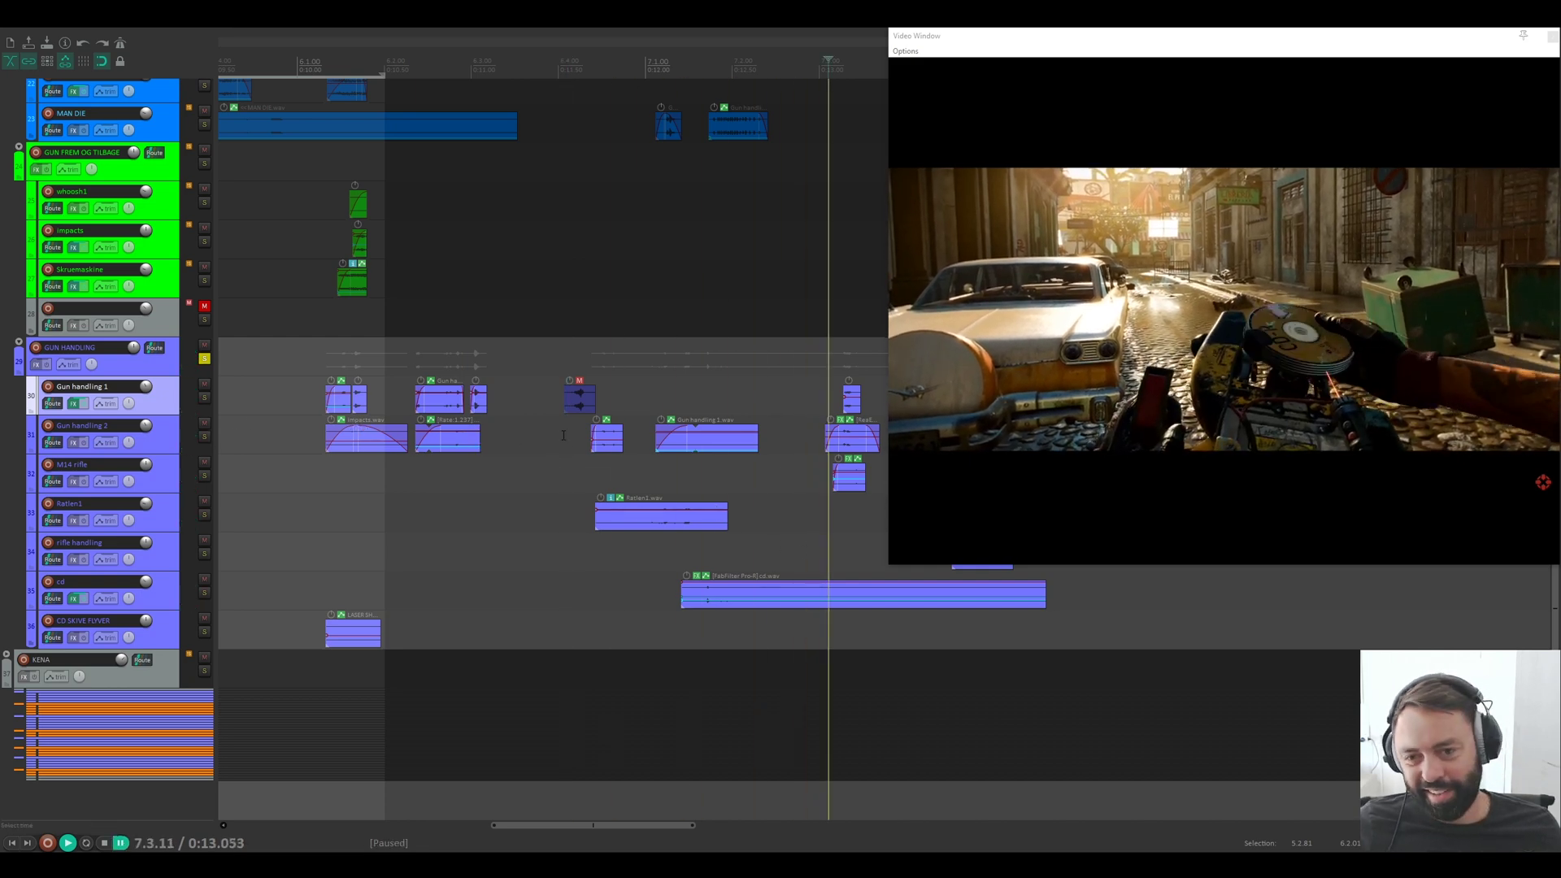
pyautogui.hotkey('ctrl', 'space')
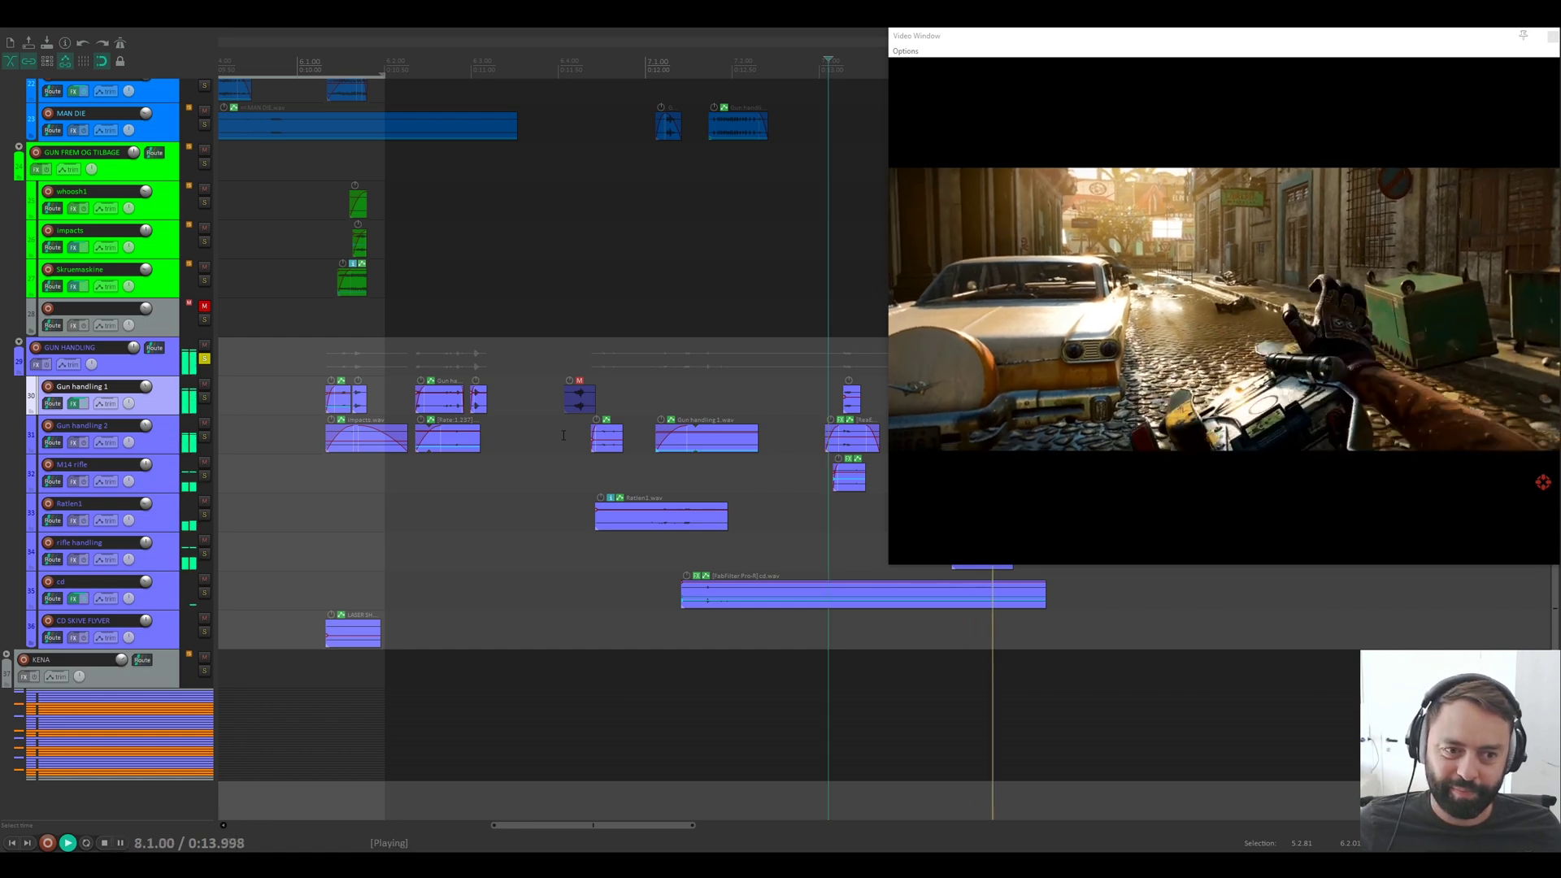
pyautogui.hotkey('ctrl', 'space')
# Step: Replay the last group of GUN HANDLING clips several times from slightly different positions and pause after them
pyautogui.moveTo(567, 836); pyautogui.dragTo(644, 836)
pyautogui.click(435, 443)
pyautogui.hotkey('ctrl', 'space')
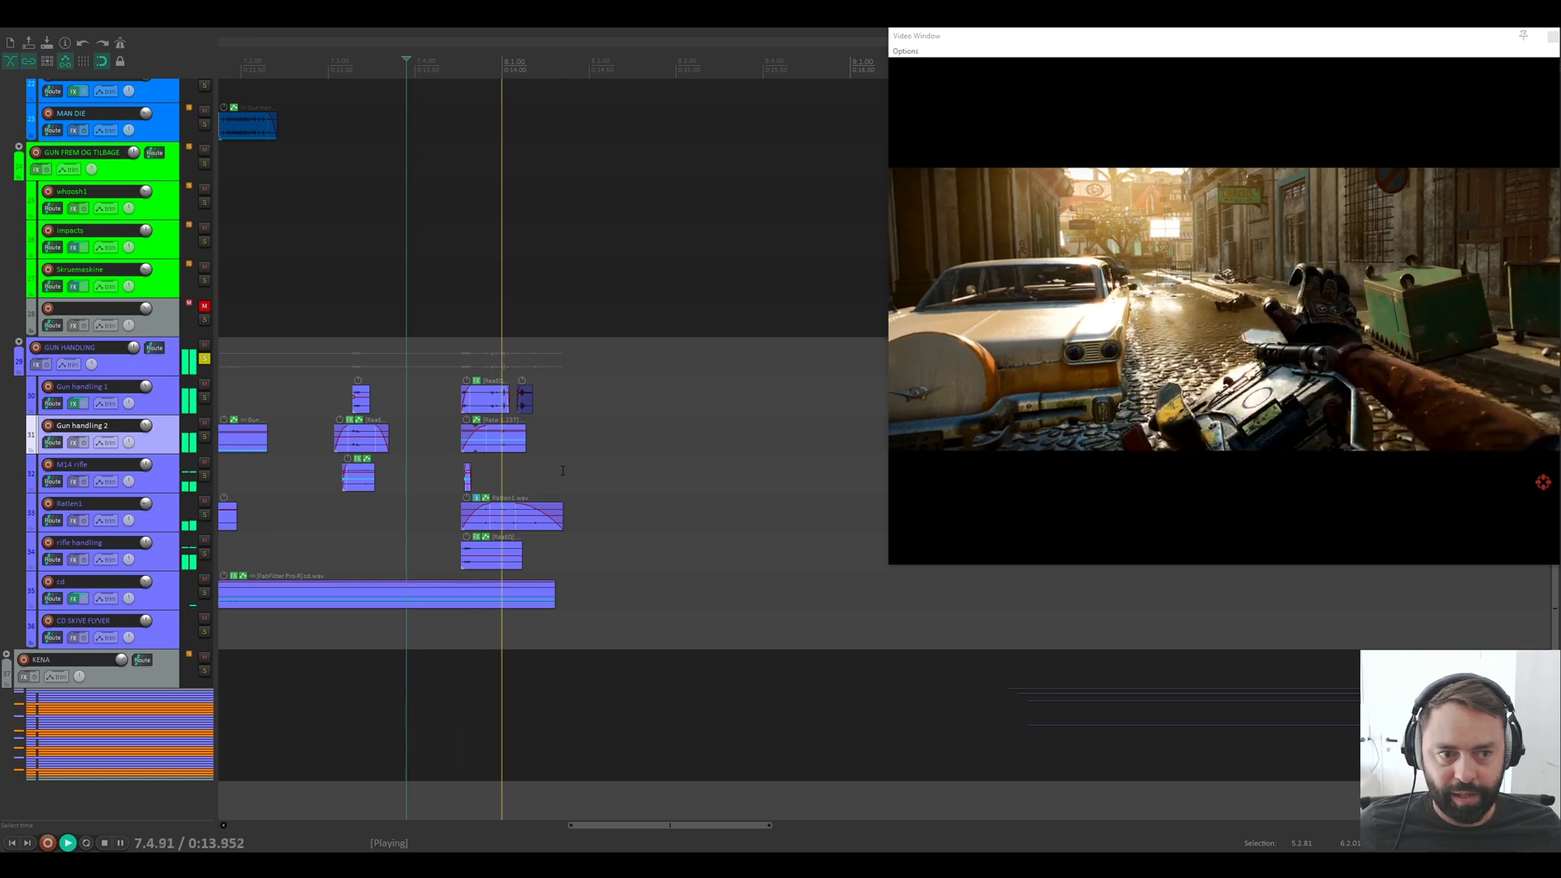
pyautogui.hotkey('ctrl', 'space')
pyautogui.hotkey('ctrl', 'space')
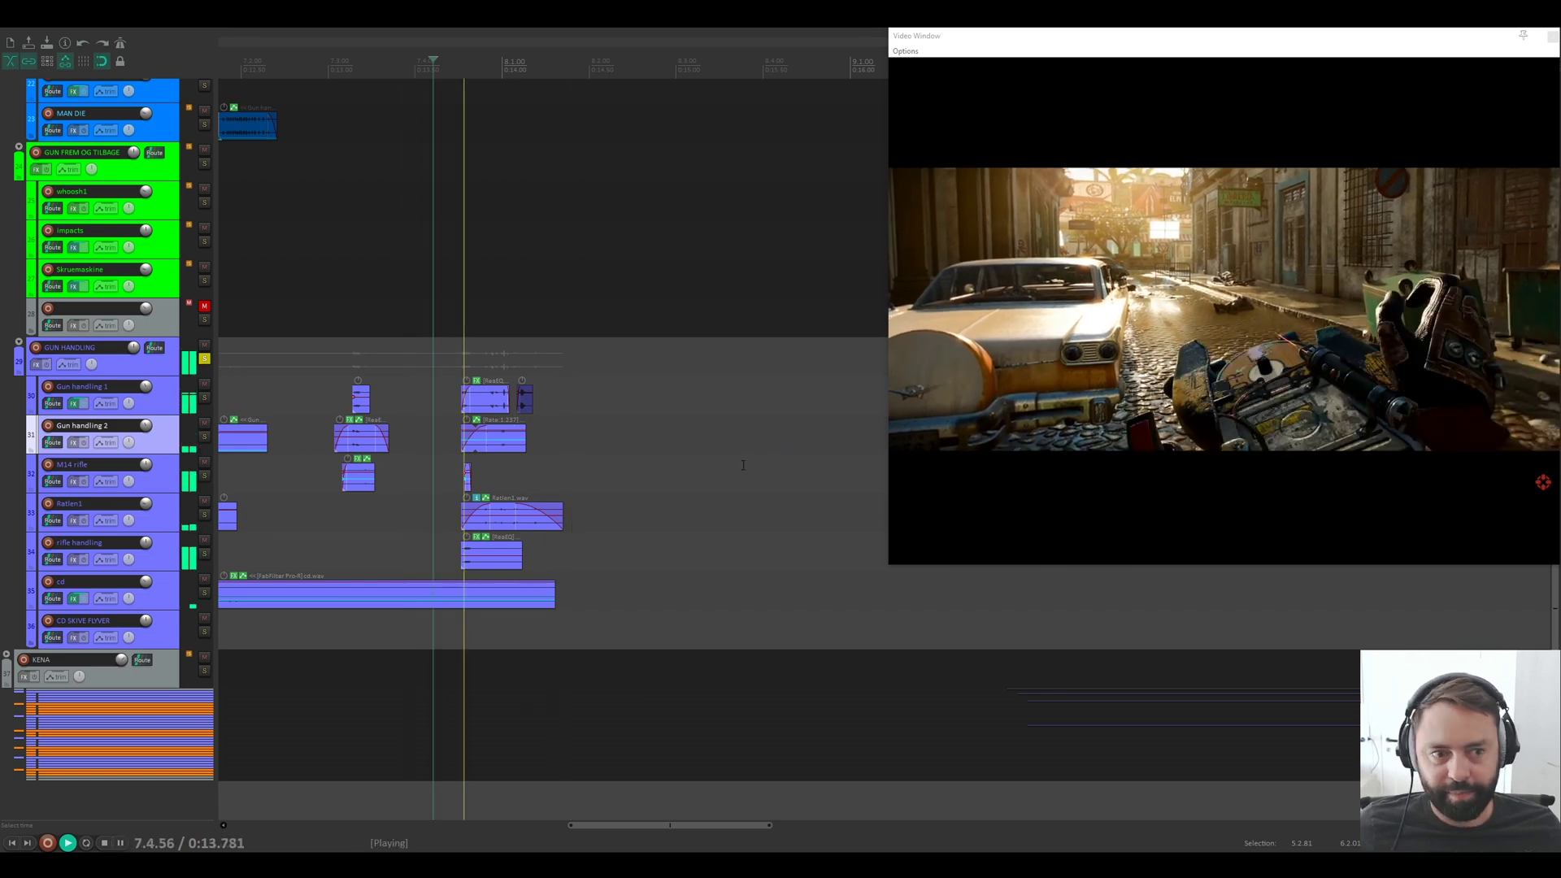
pyautogui.hotkey('ctrl', 'space')
pyautogui.hotkey('ctrl', 'space')
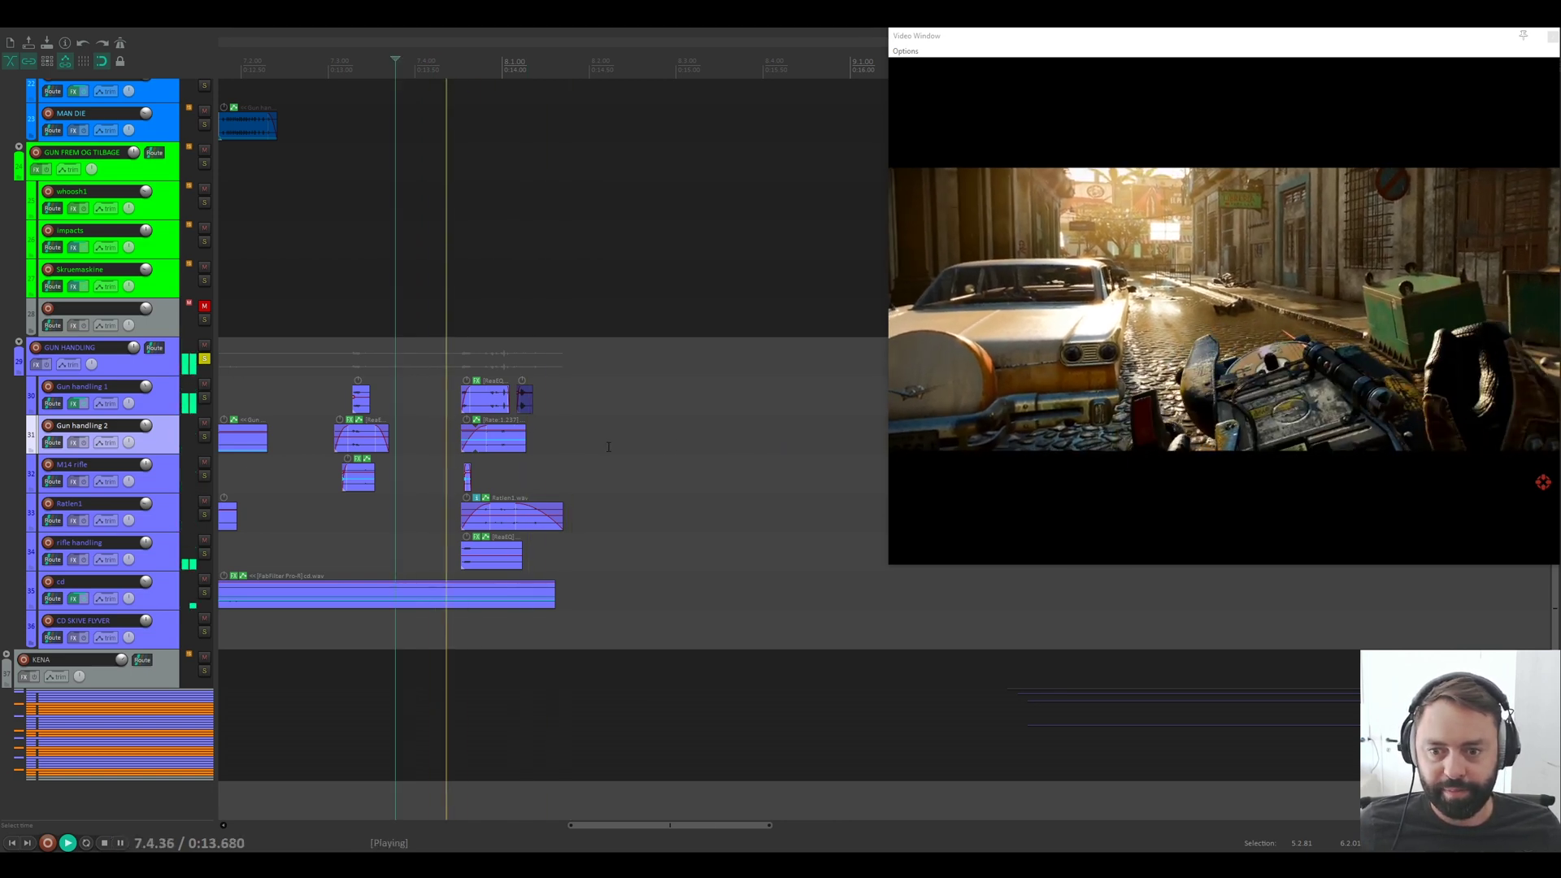
pyautogui.hotkey('ctrl', 'space')
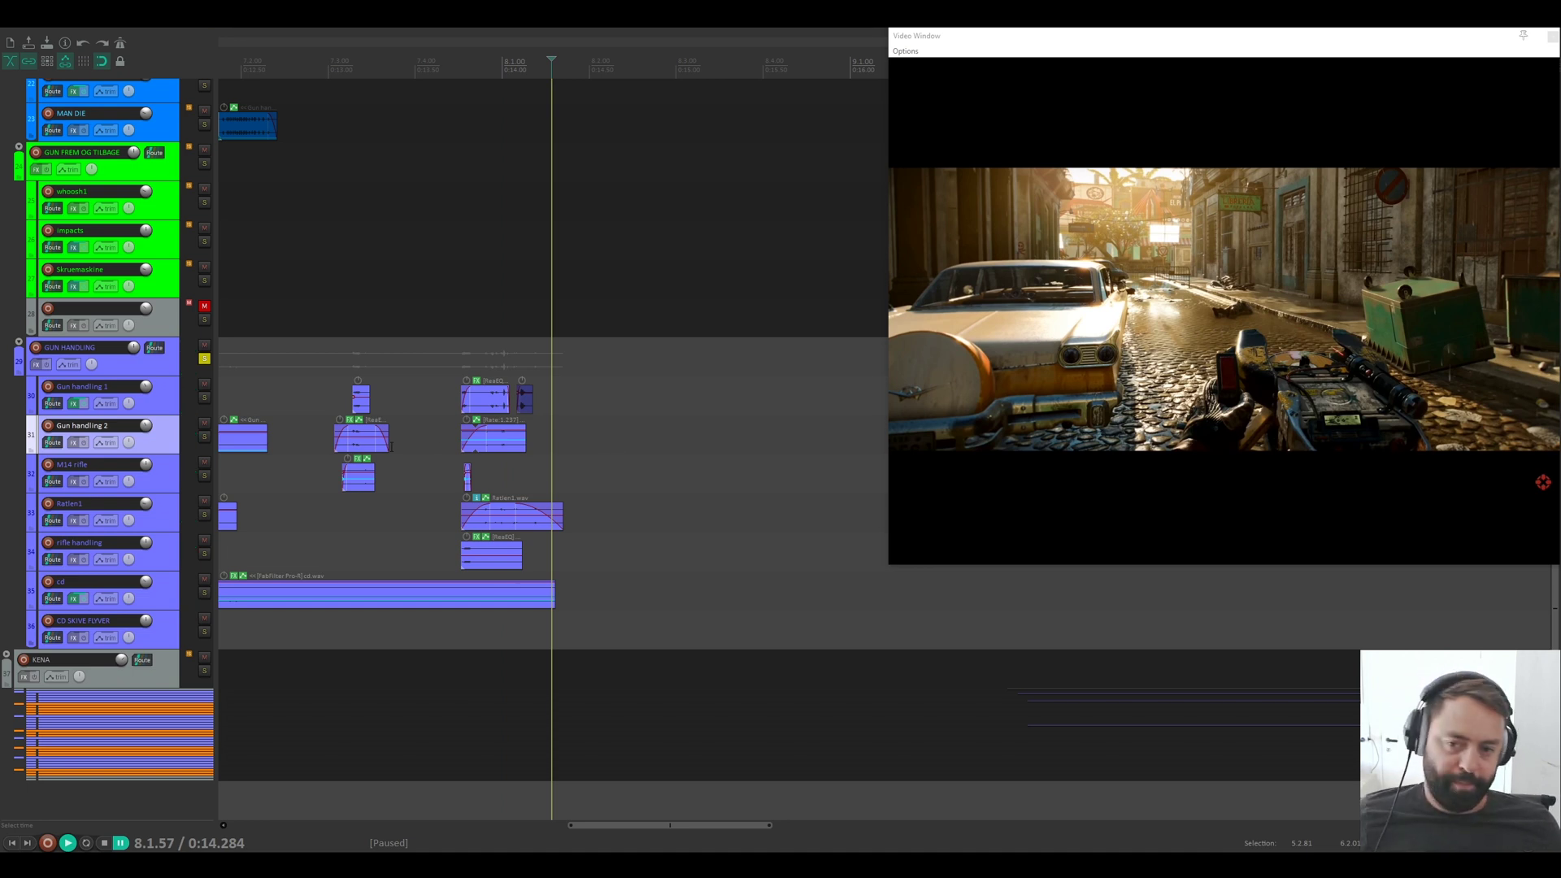
# Step: Place the edit cursor just before the start of the gameplay clip and briefly play with GUN HANDLING soloed
pyautogui.scroll(-3, 391, 446)
pyautogui.scroll(-3, 394, 439)
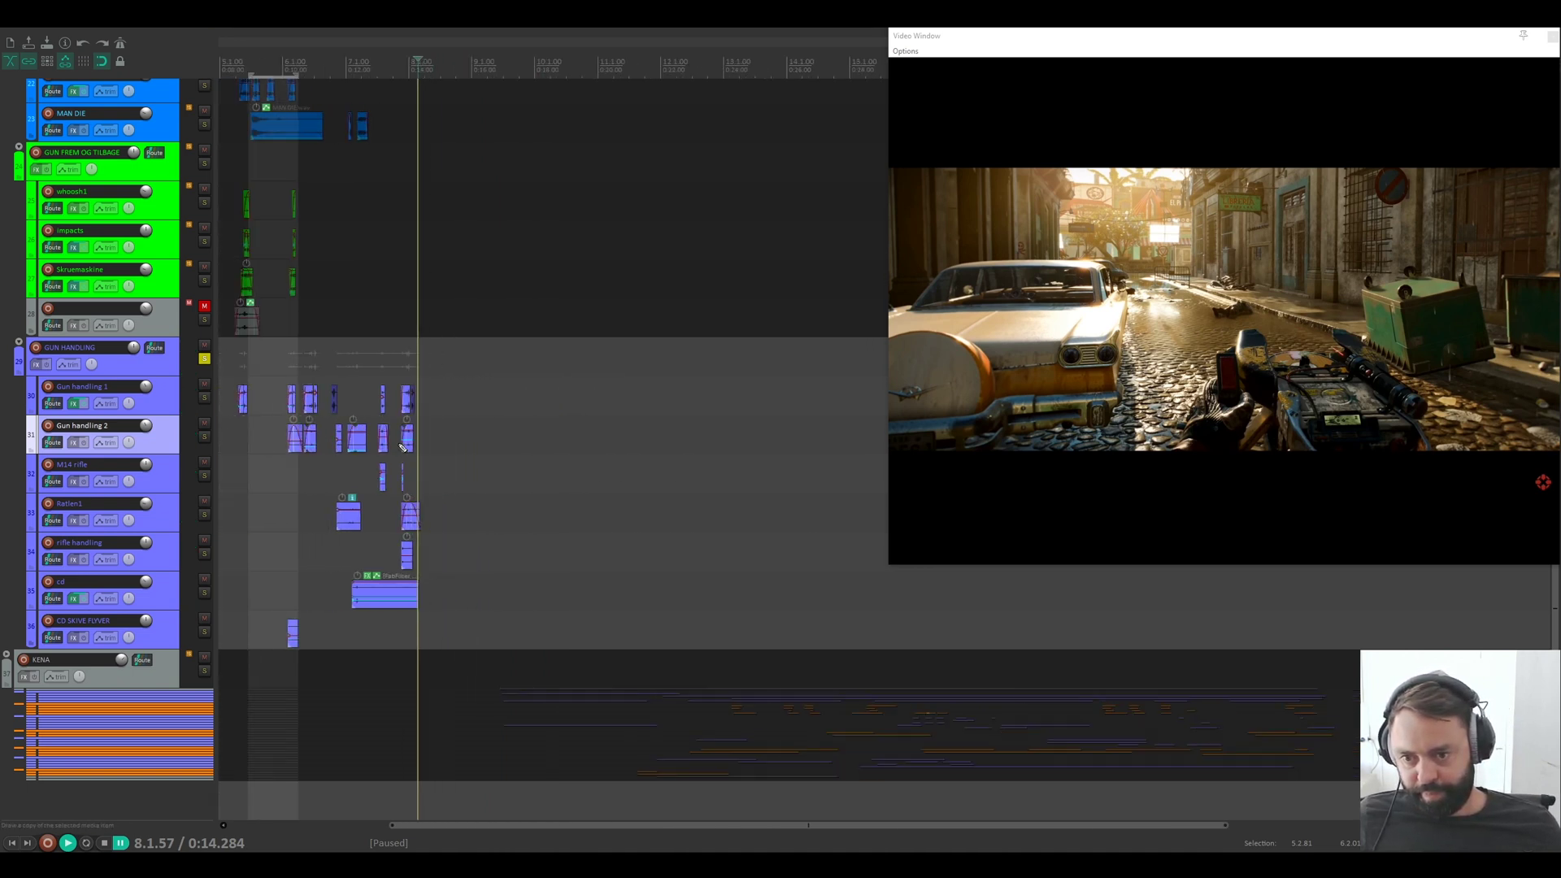
pyautogui.click(581, 422)
pyautogui.scroll(-3, 582, 423)
pyautogui.scroll(-3, 156, 422)
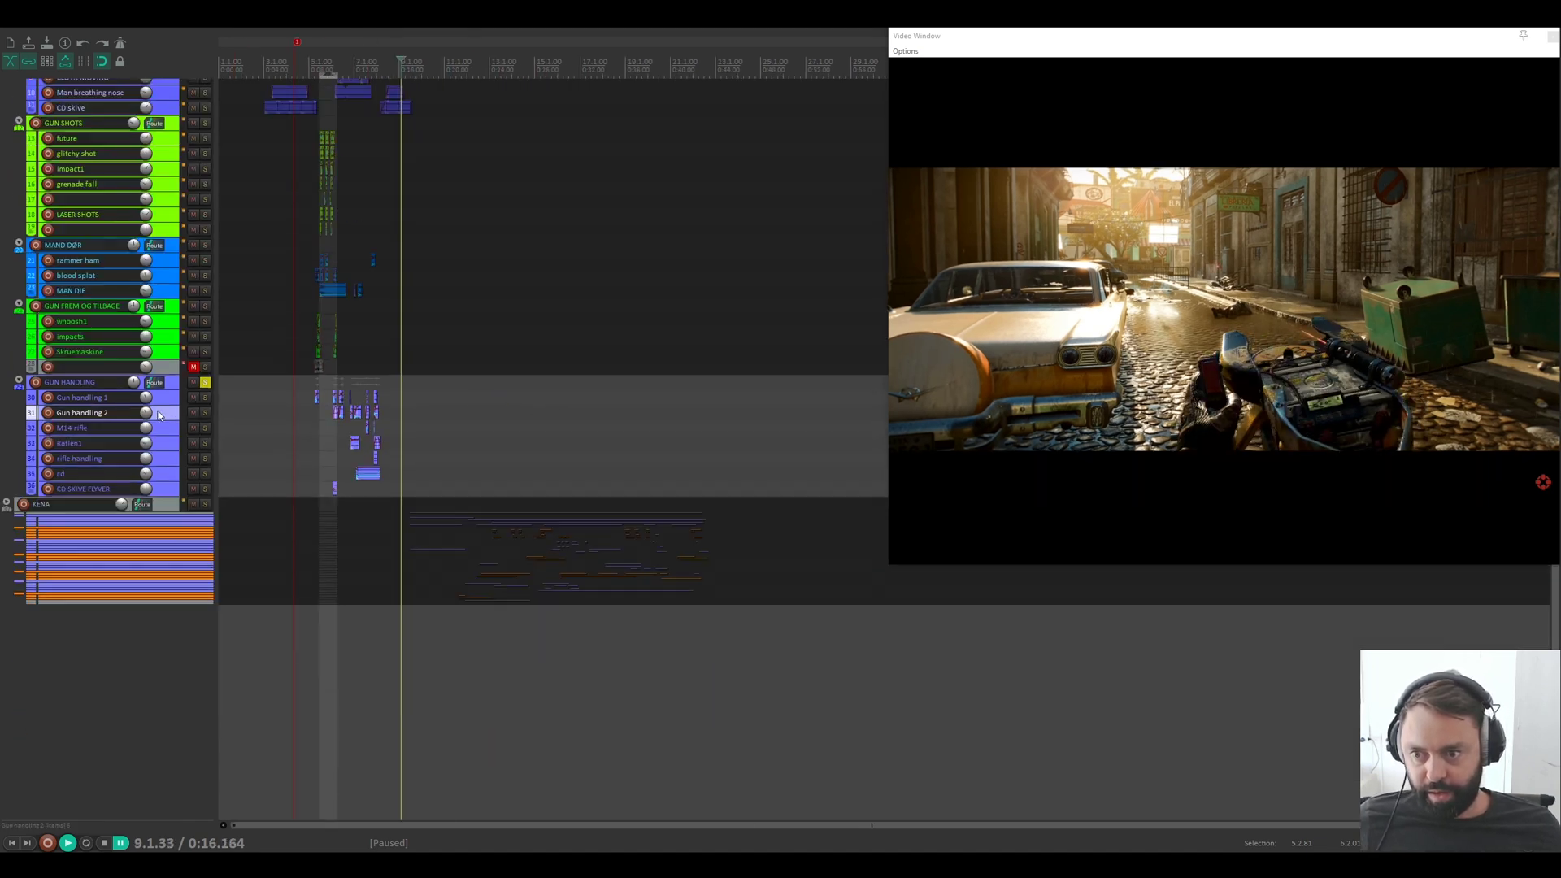
pyautogui.scroll(3, 218, 354)
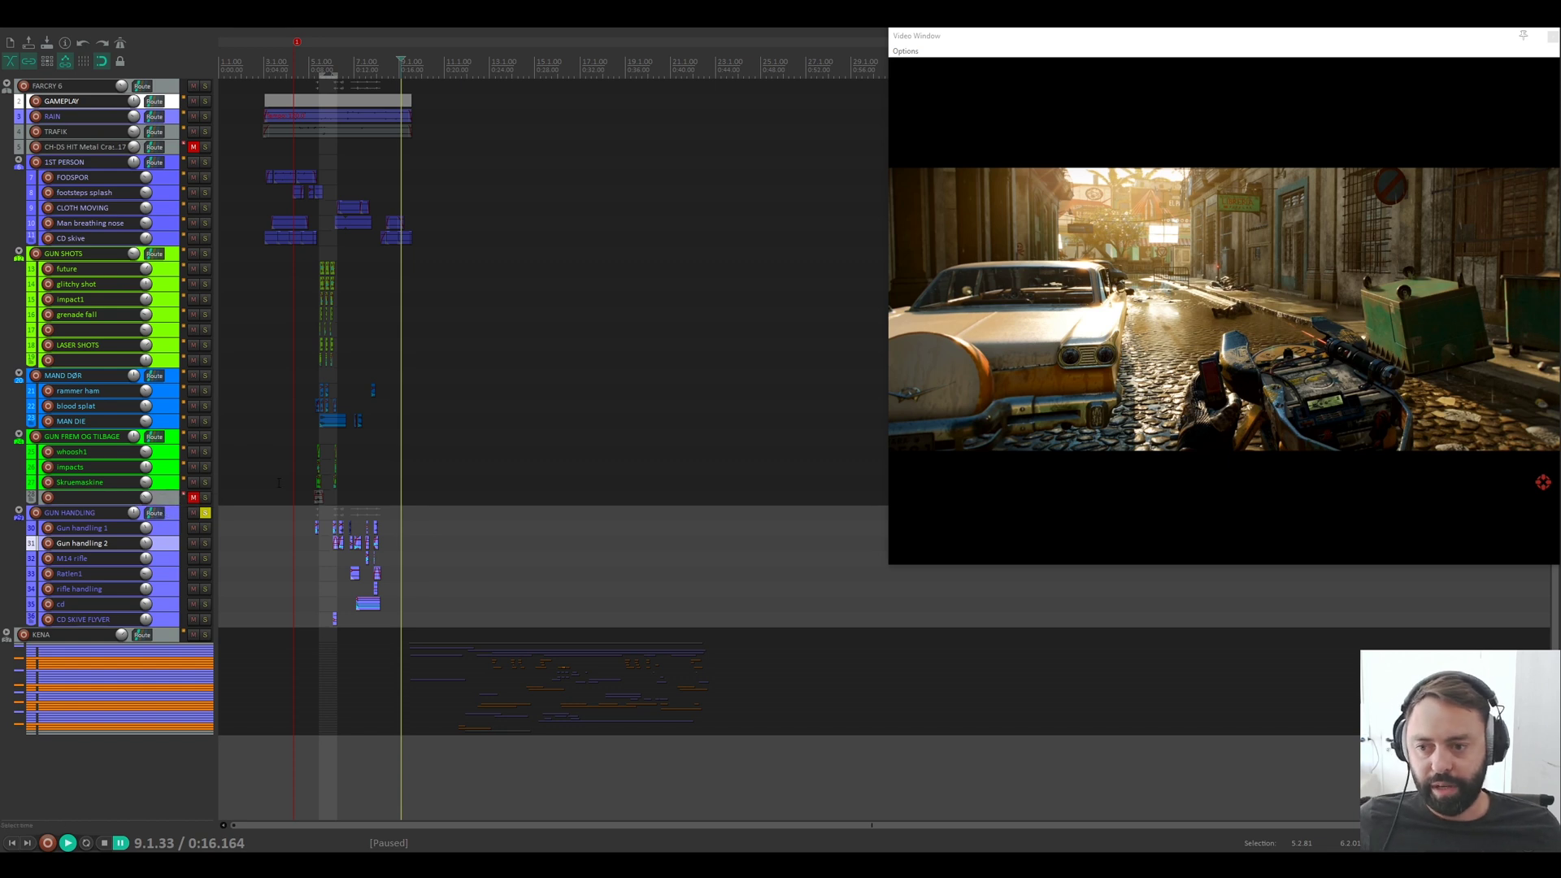
pyautogui.click(246, 507)
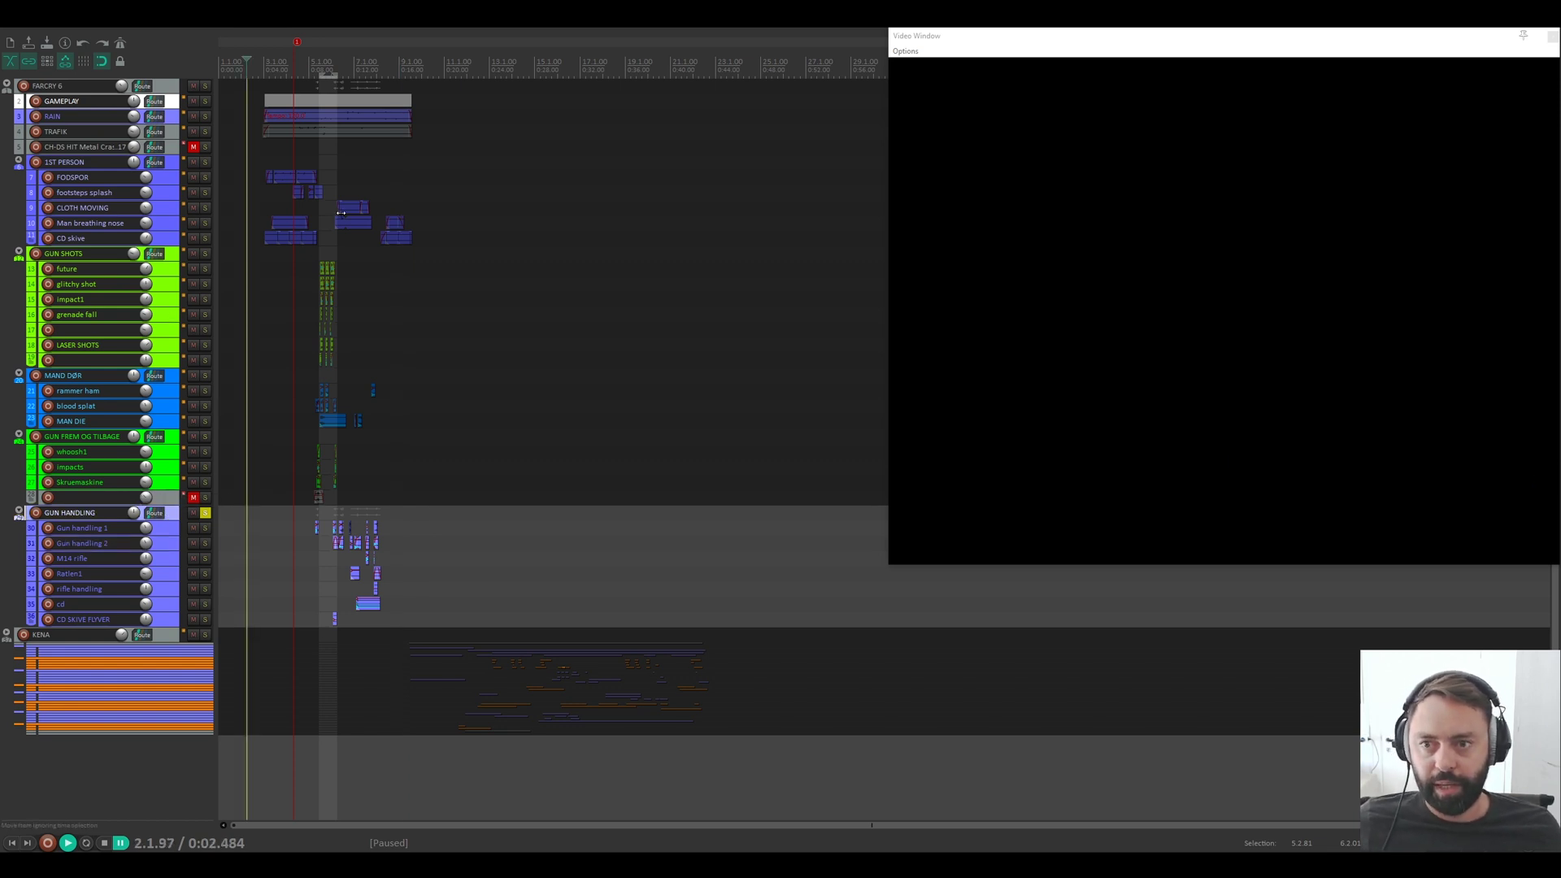
pyautogui.click(263, 281)
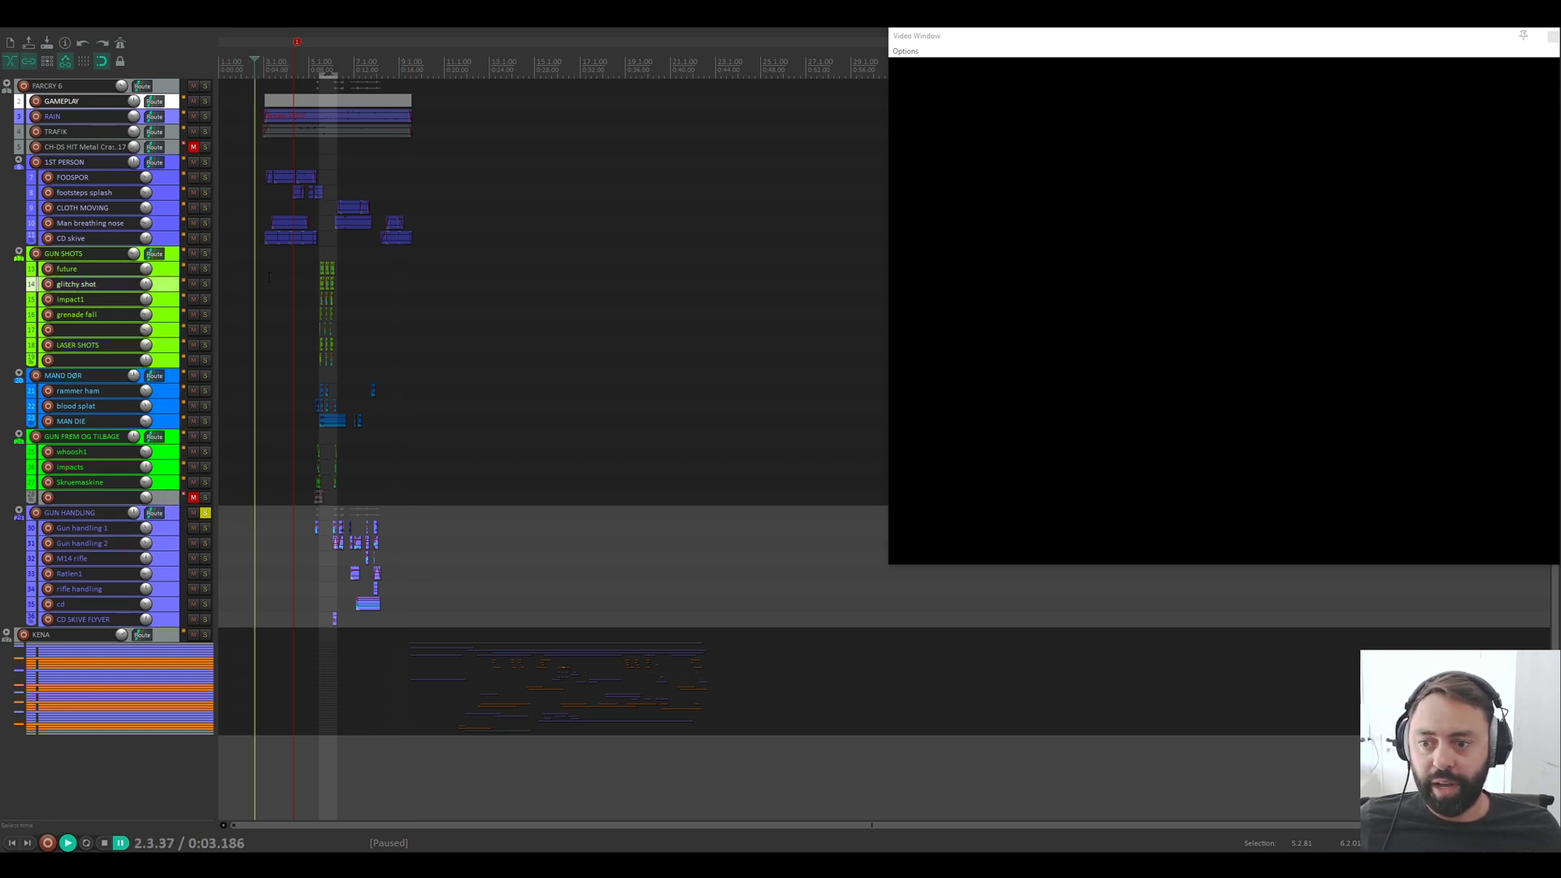
pyautogui.press('space')
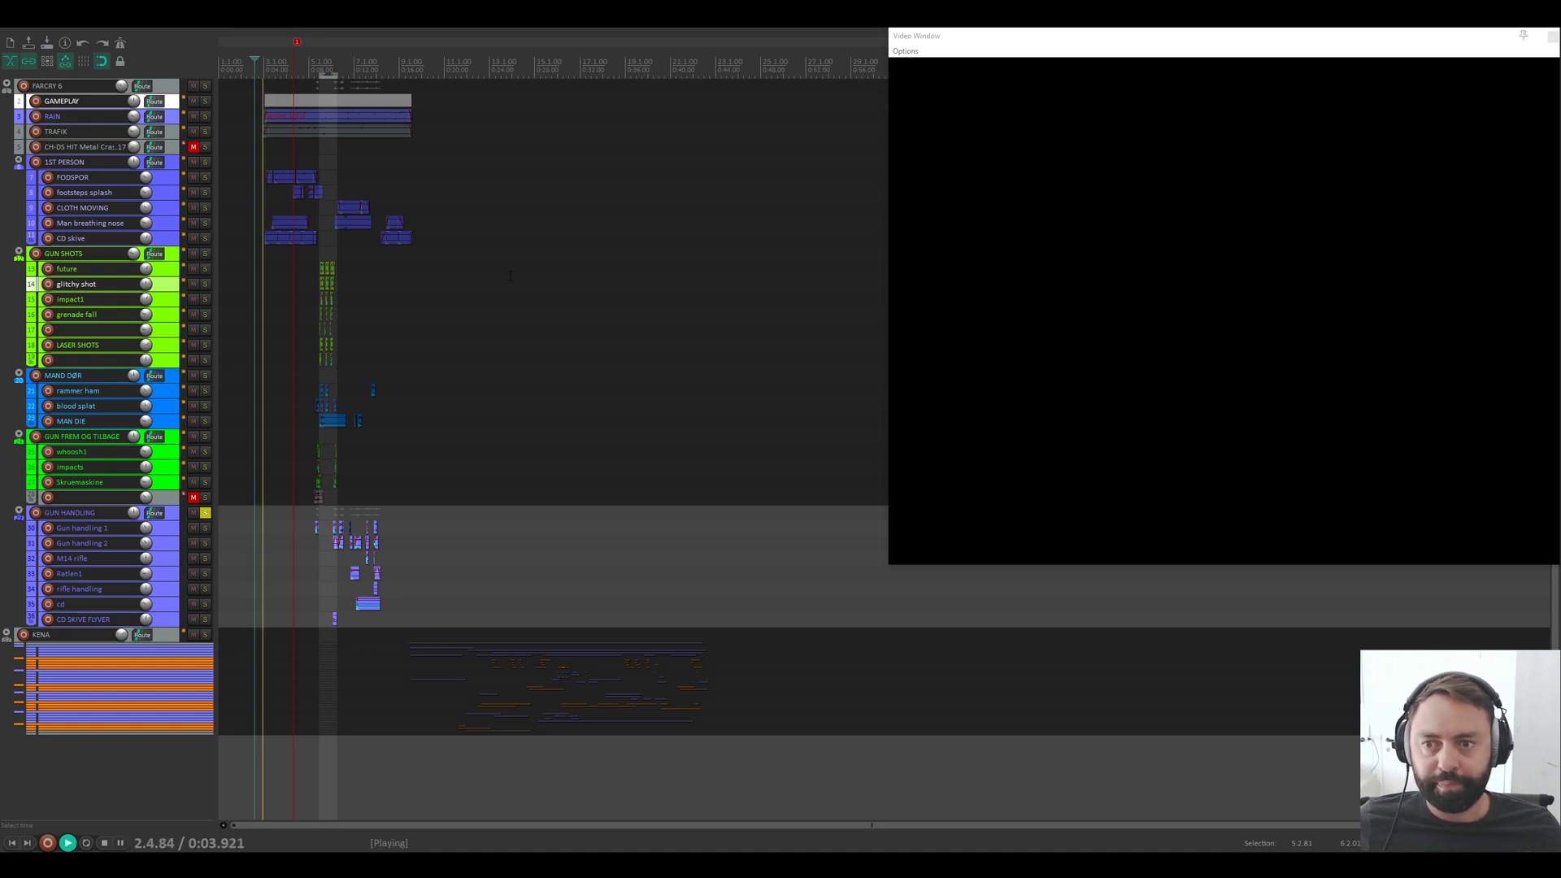
pyautogui.press('space')
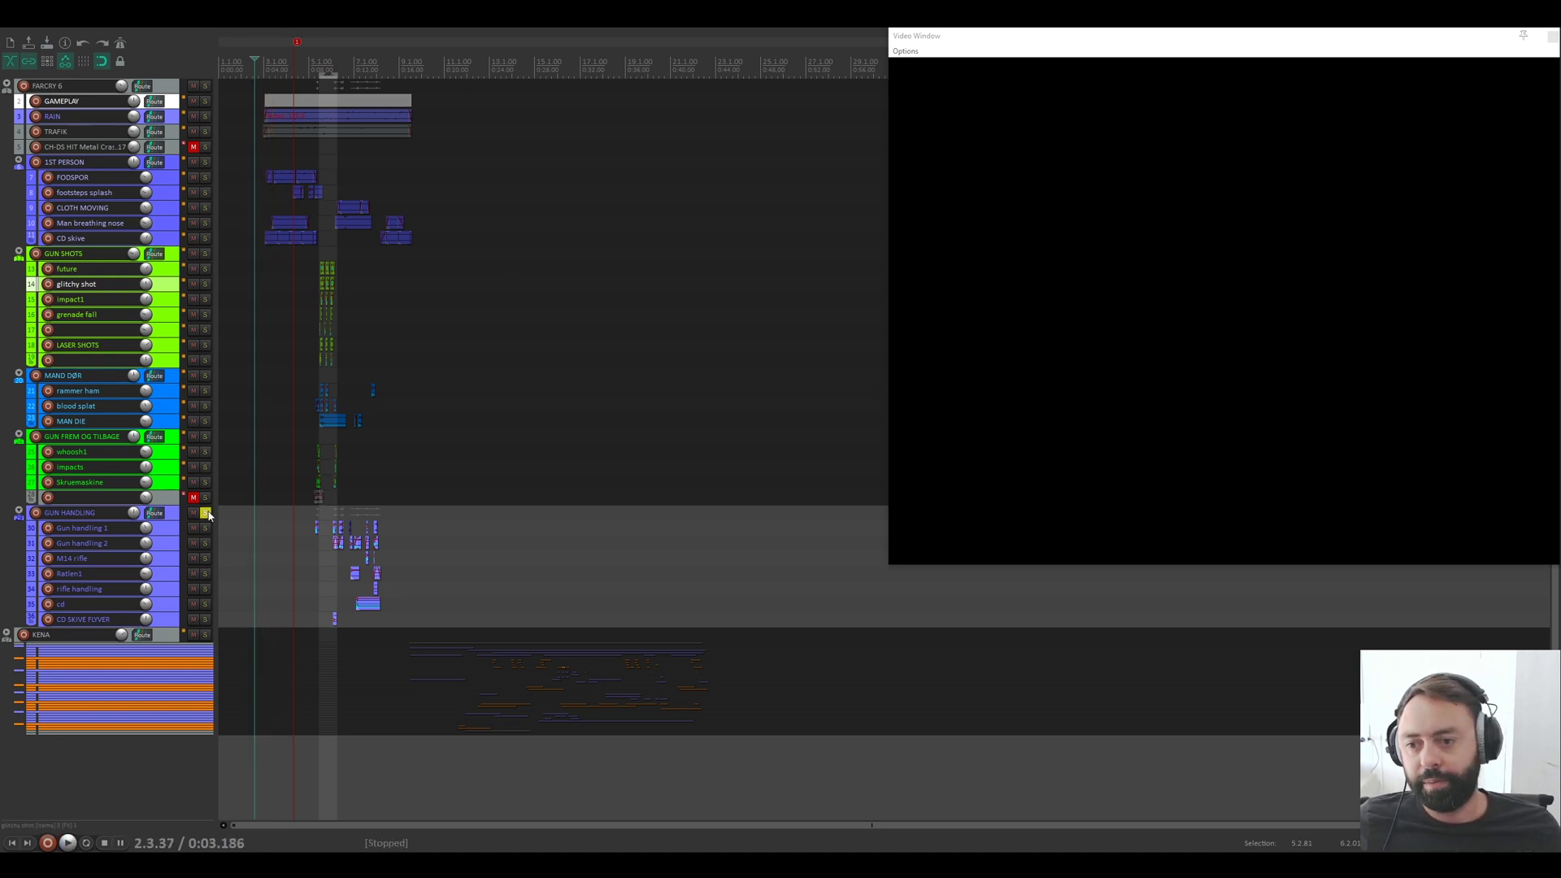
# Step: Clear the GUN HANDLING solo and play the full mix from just before the gameplay clip to its end
pyautogui.click(261, 166)
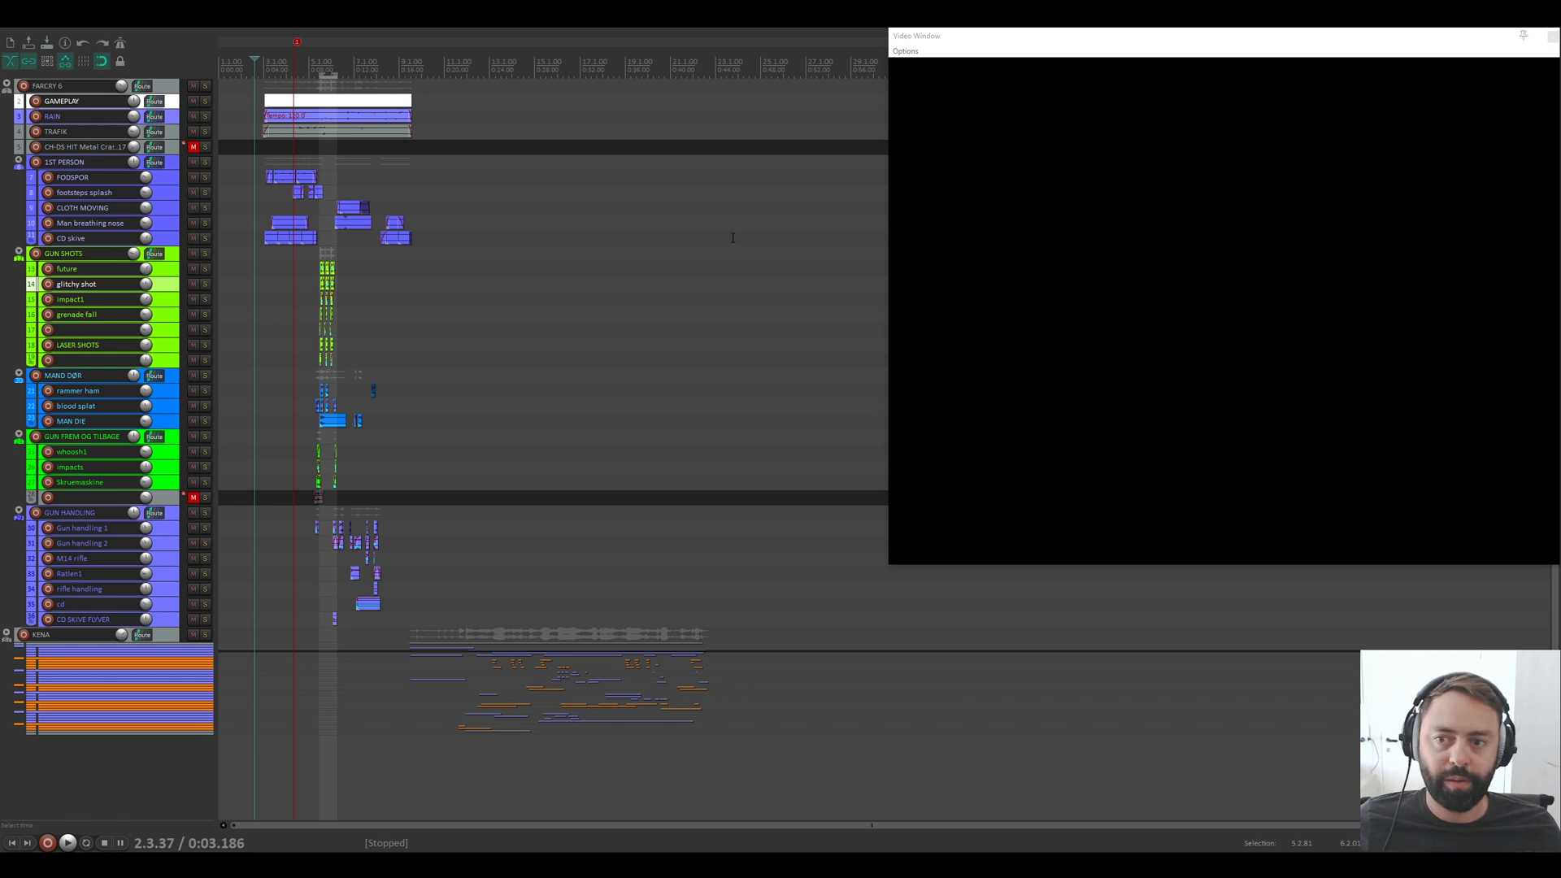
pyautogui.press('space')
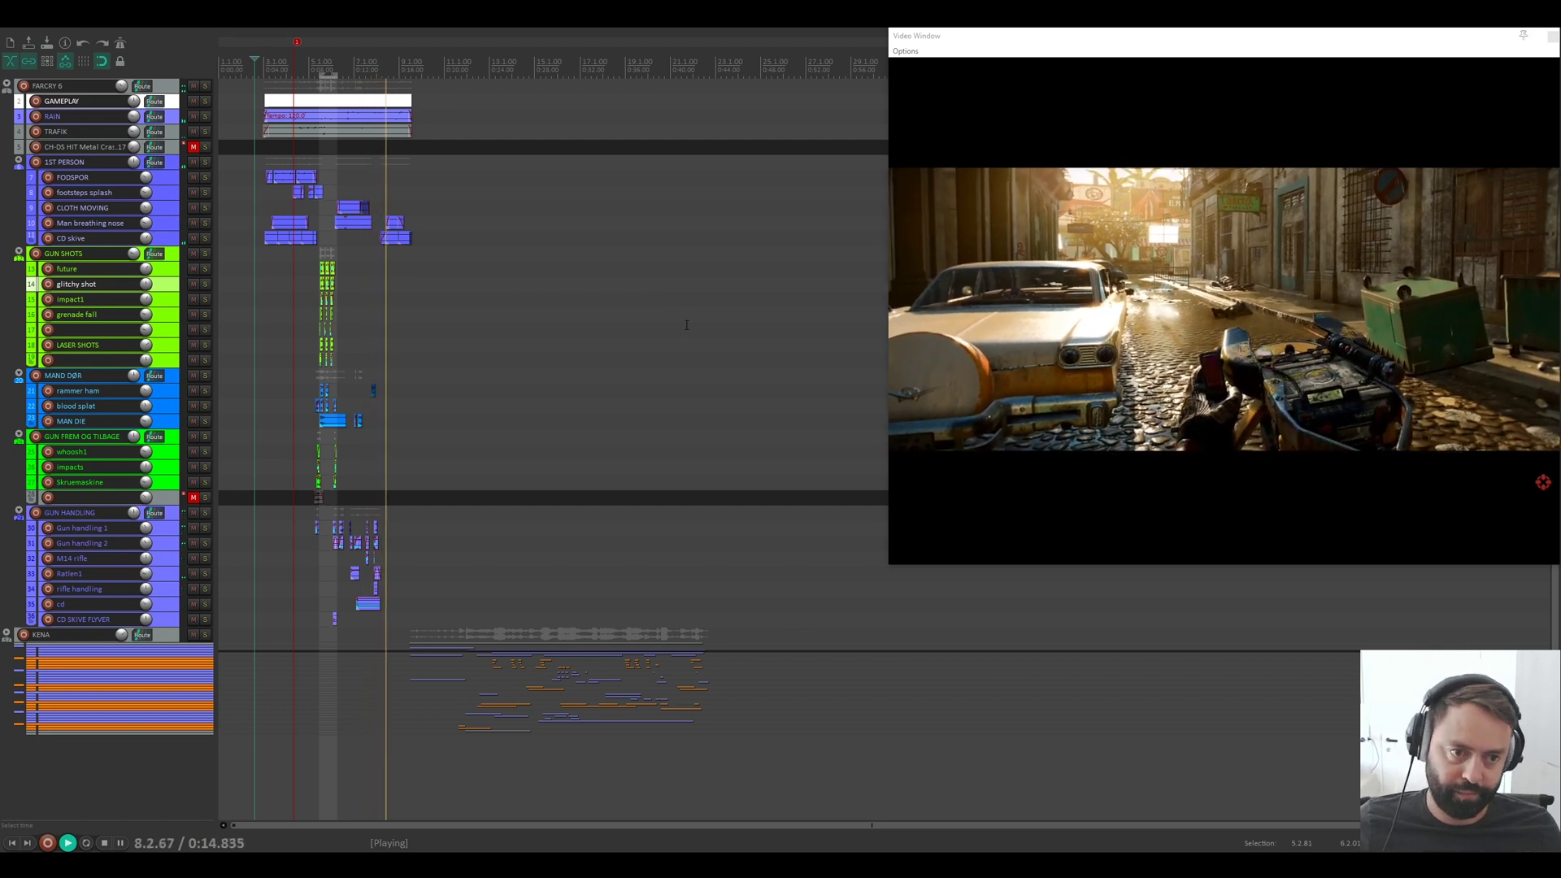
pyautogui.hotkey('ctrl', 'space')
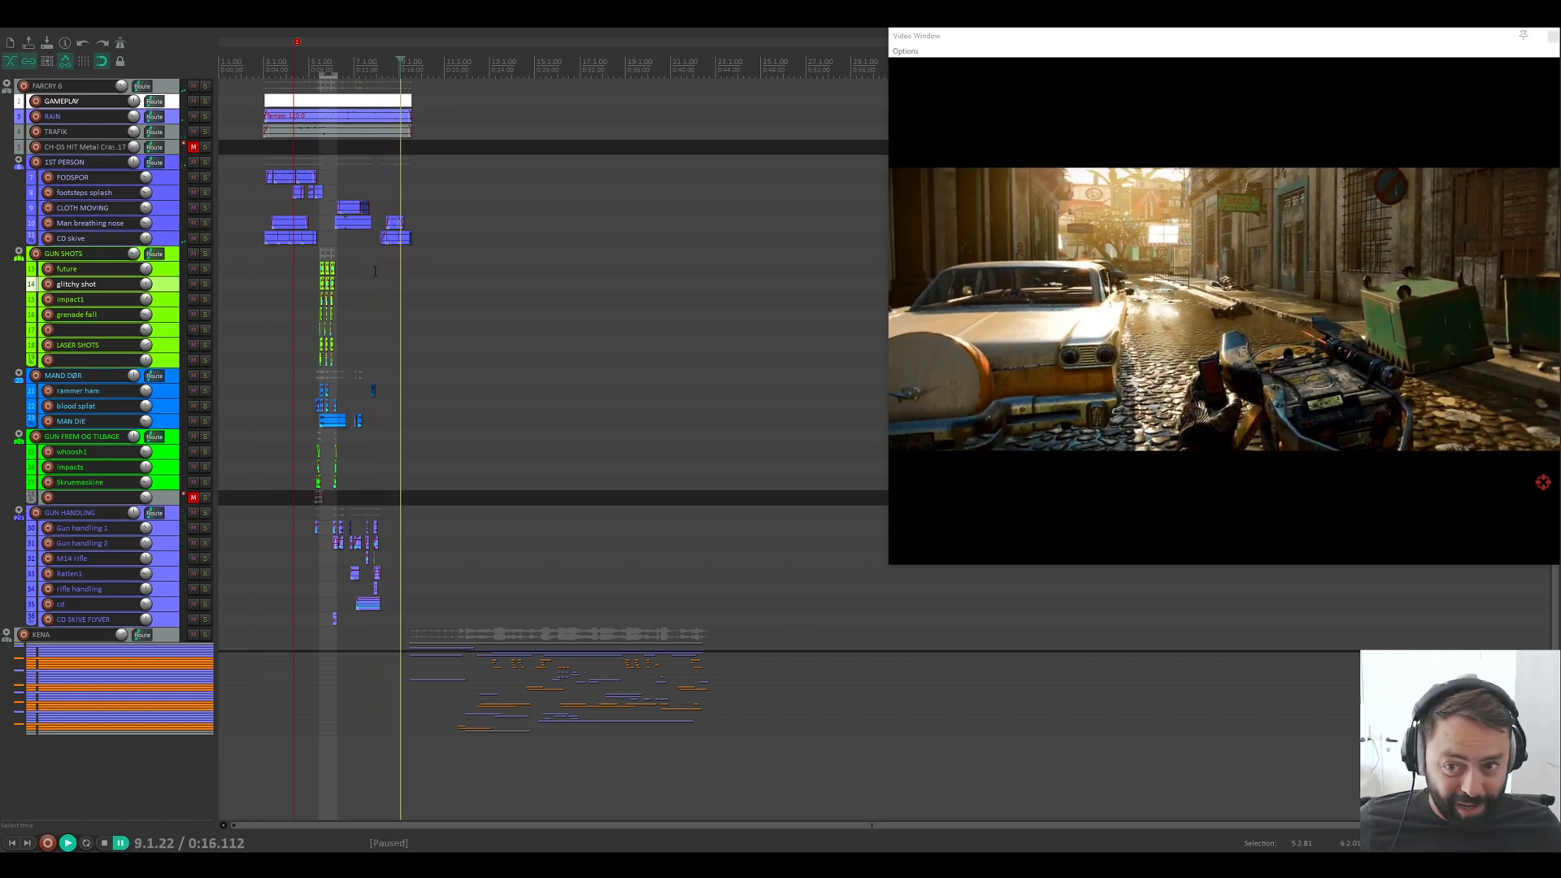
# Step: Place the edit cursor before the final gun handling clips and replay the end of the full mix
pyautogui.click(373, 236)
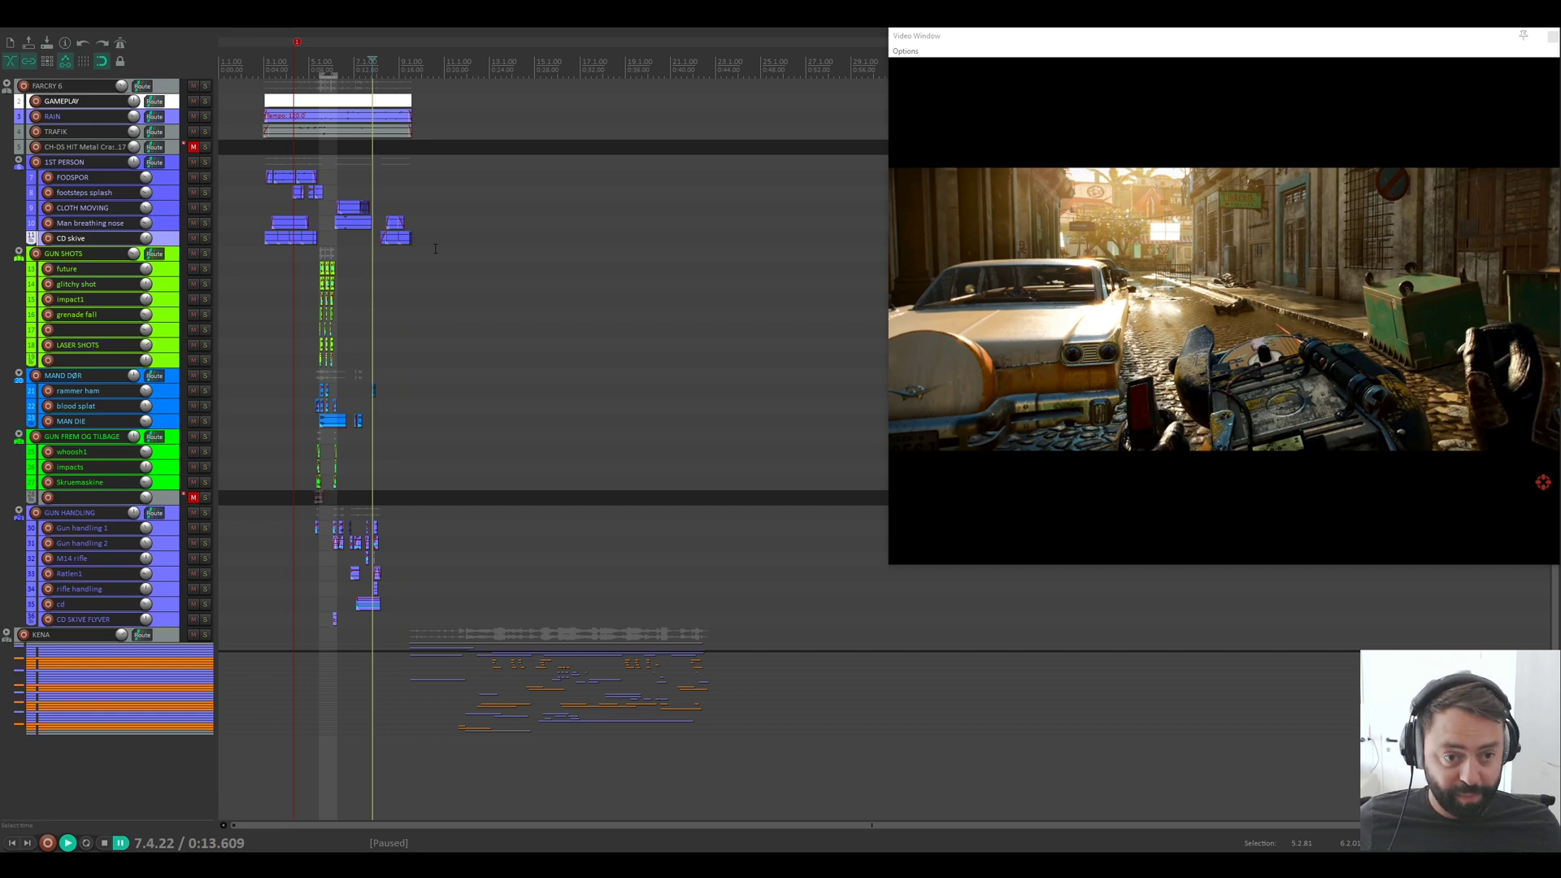
pyautogui.scroll(3, 356, 311)
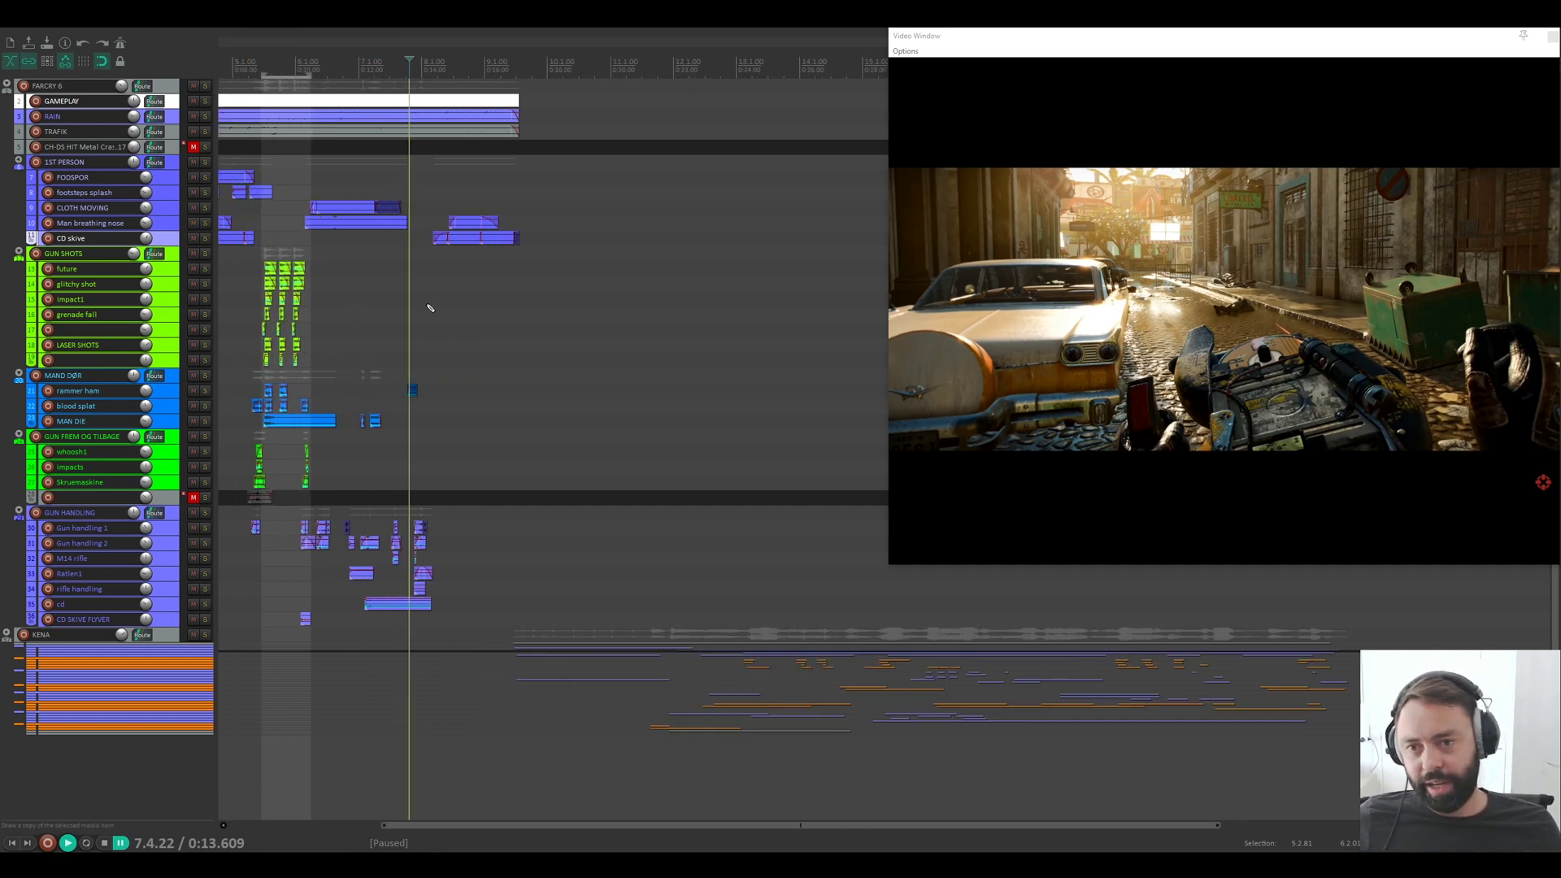
pyautogui.click(389, 254)
pyautogui.press('space')
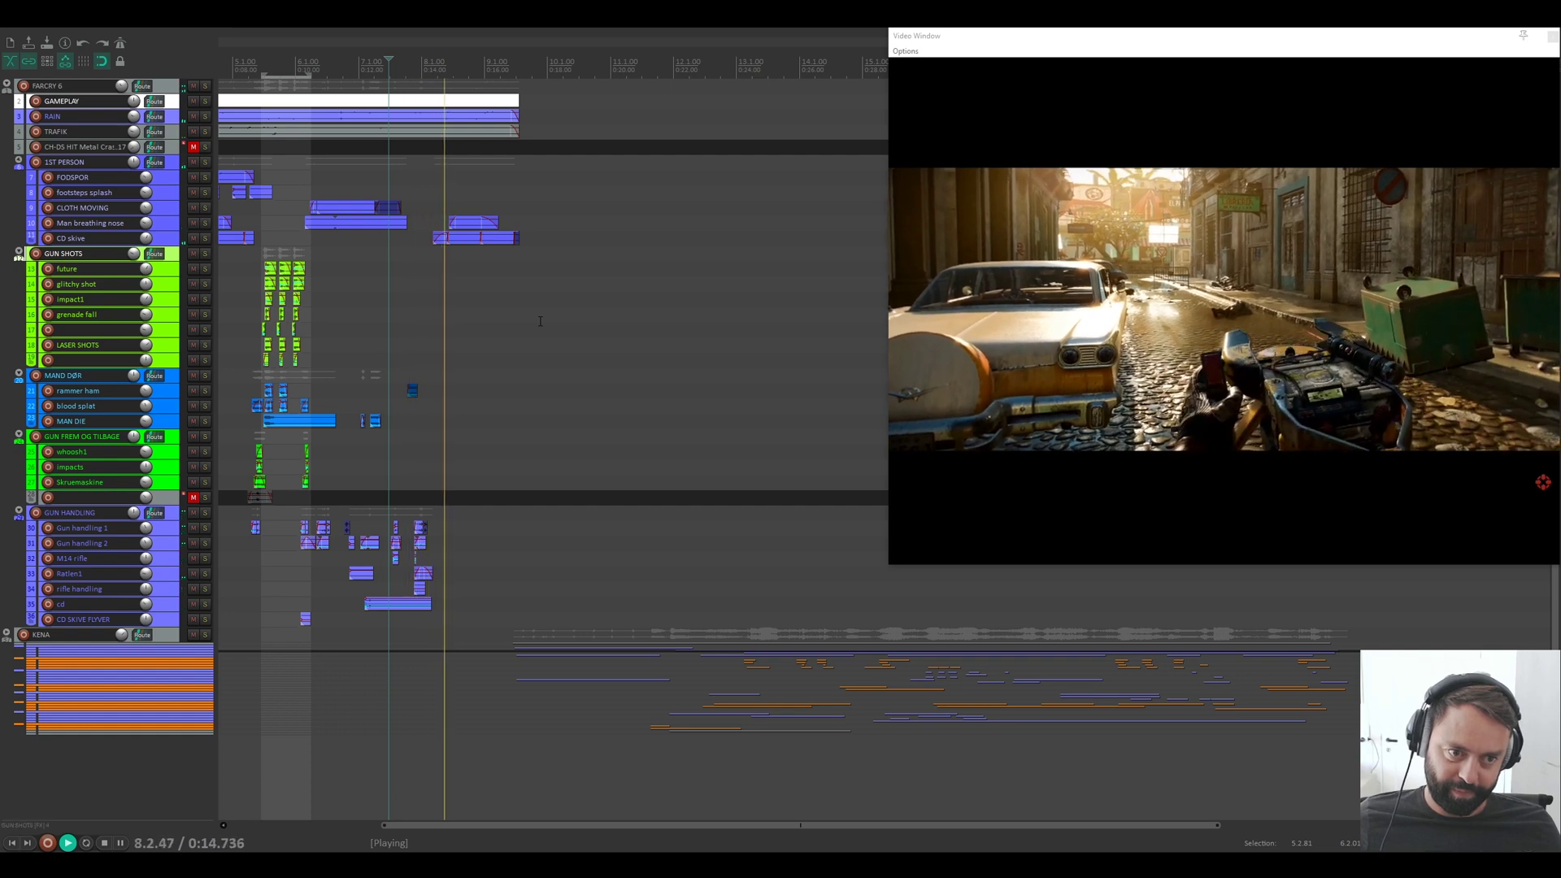
pyautogui.press('Return')
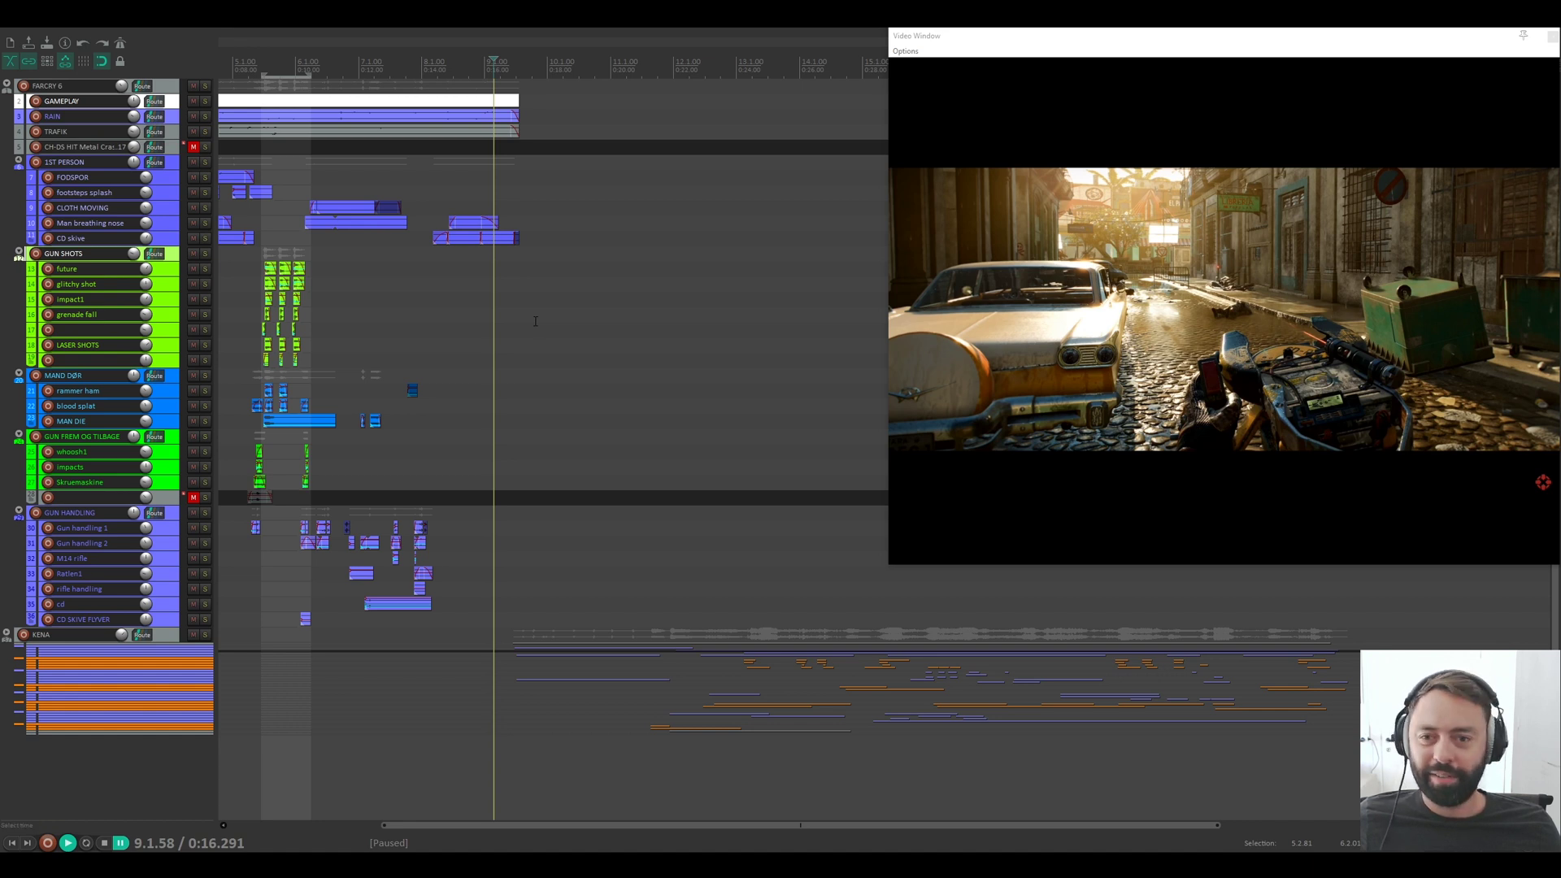
pyautogui.scroll(-2, 498, 301)
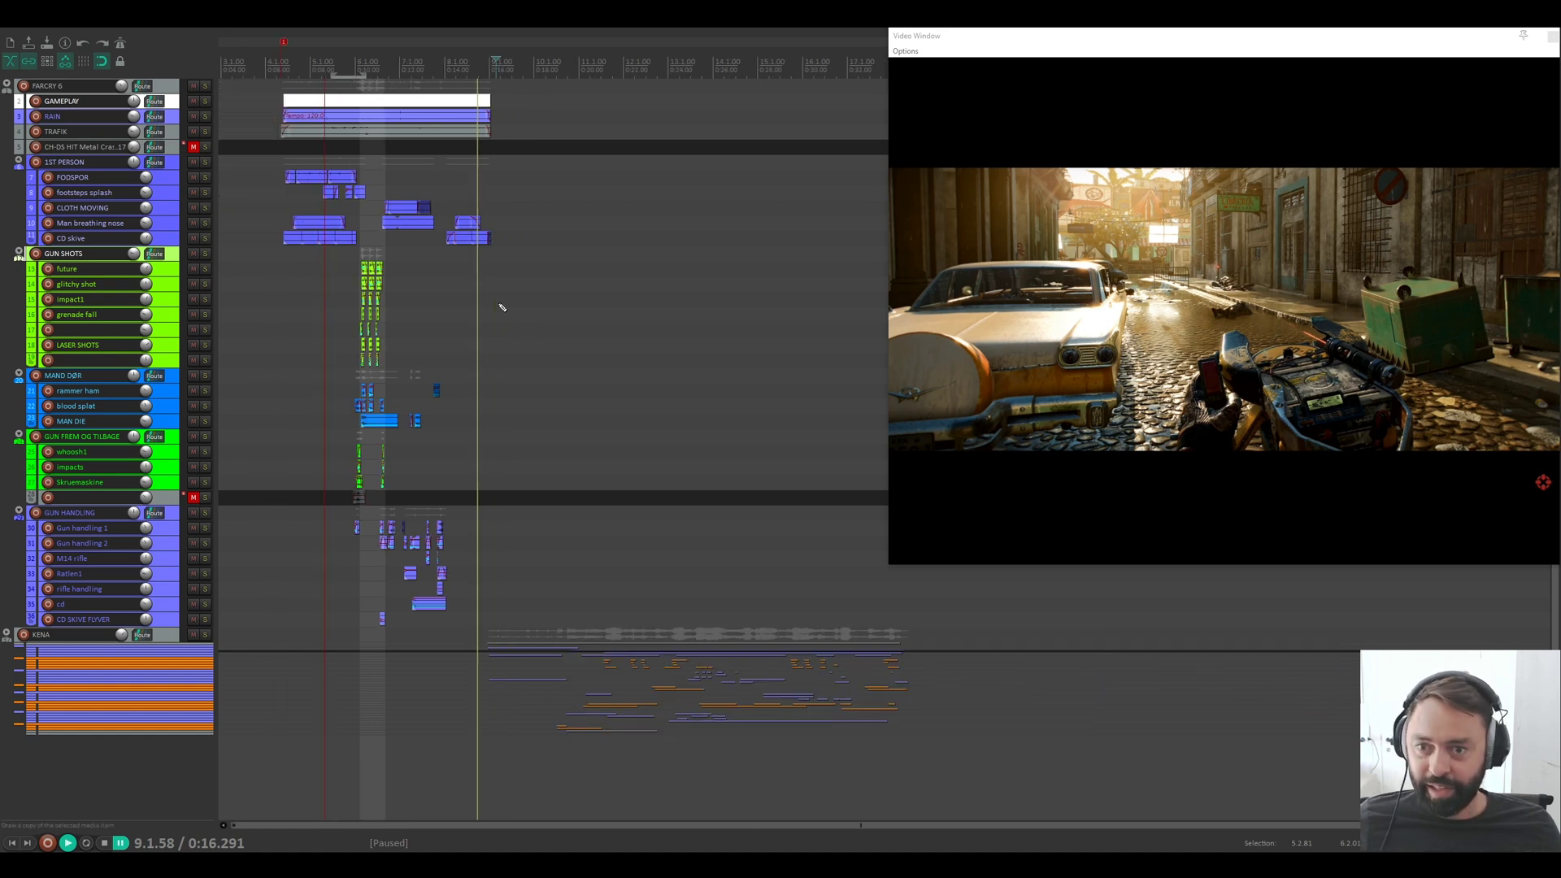
pyautogui.scroll(-1, 418, 314)
pyautogui.scroll(-1, 165, 328)
pyautogui.scroll(-1, 165, 327)
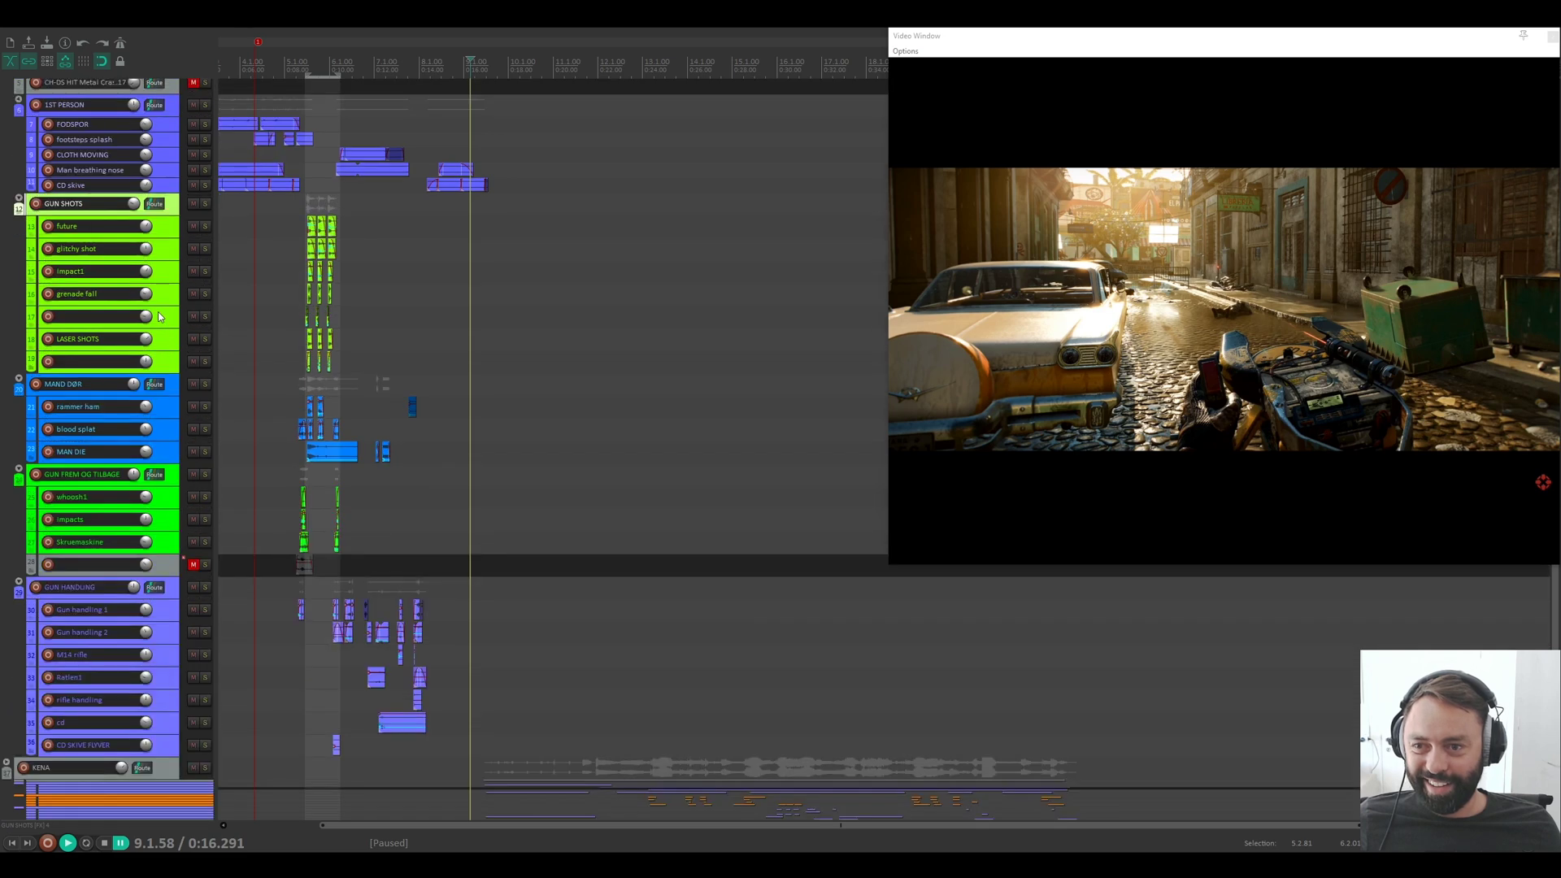
pyautogui.scroll(2, 495, 347)
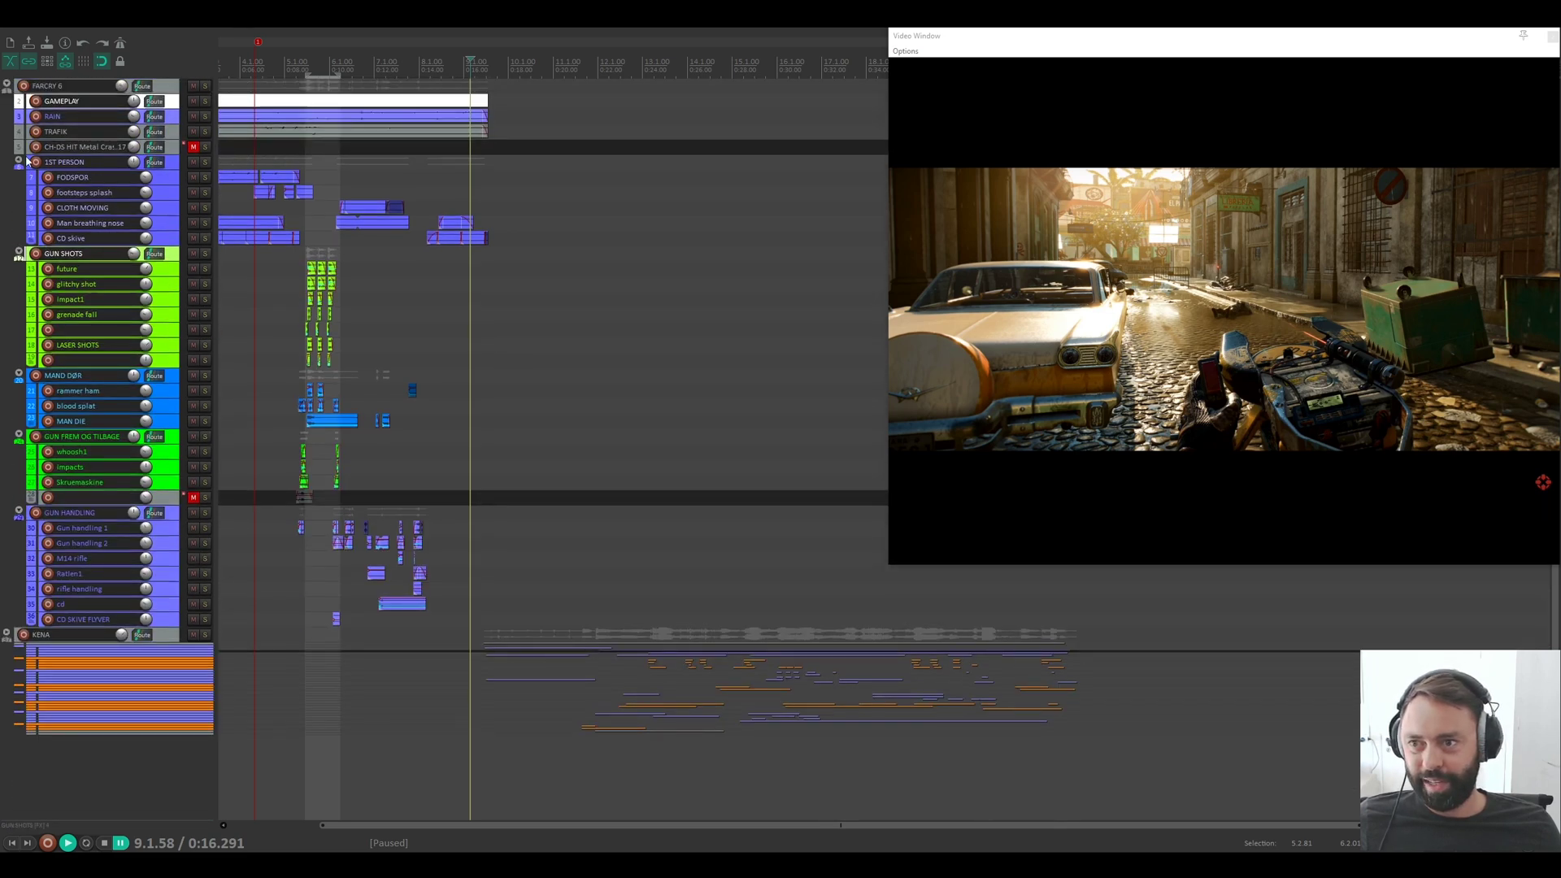
# Step: Collapse the FARCRY 6 folder and play the opening of the KENA clip from just before its start
pyautogui.click(7, 84)
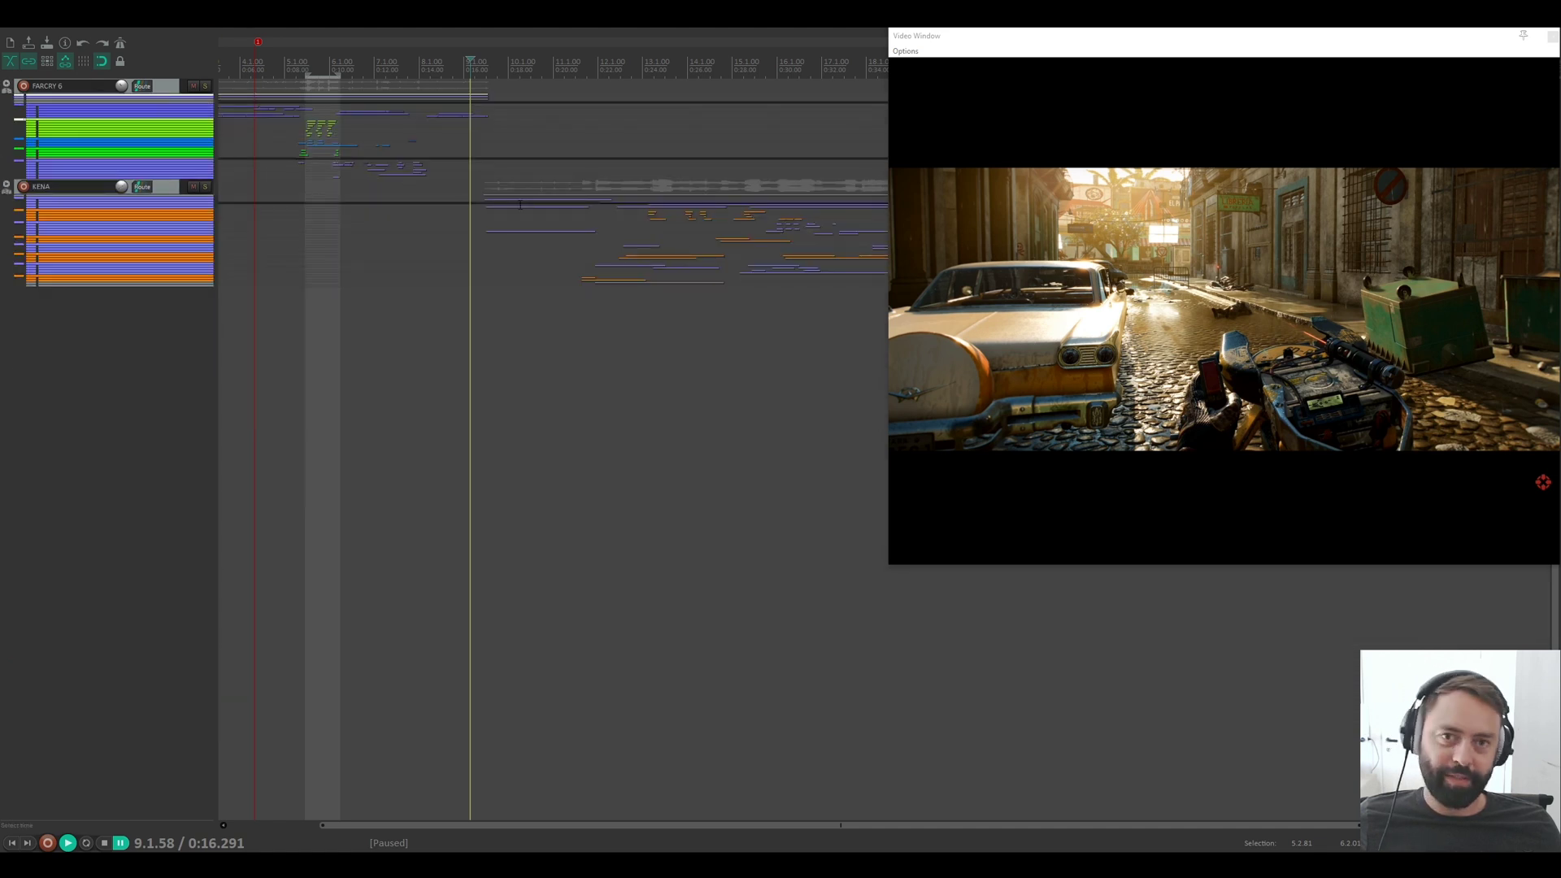
pyautogui.click(479, 193)
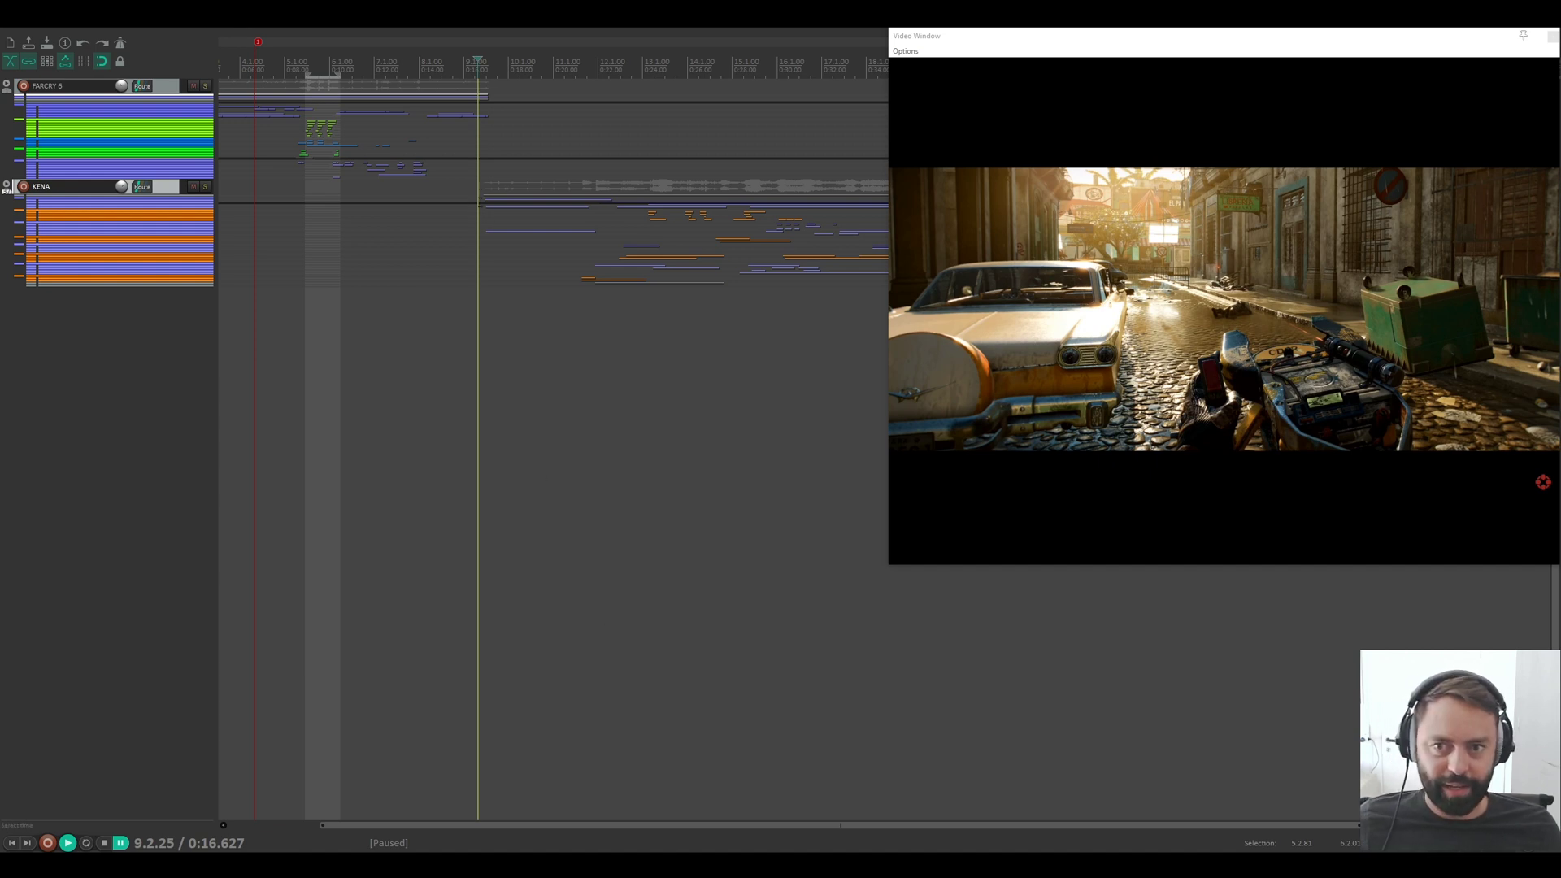
pyautogui.click(480, 200)
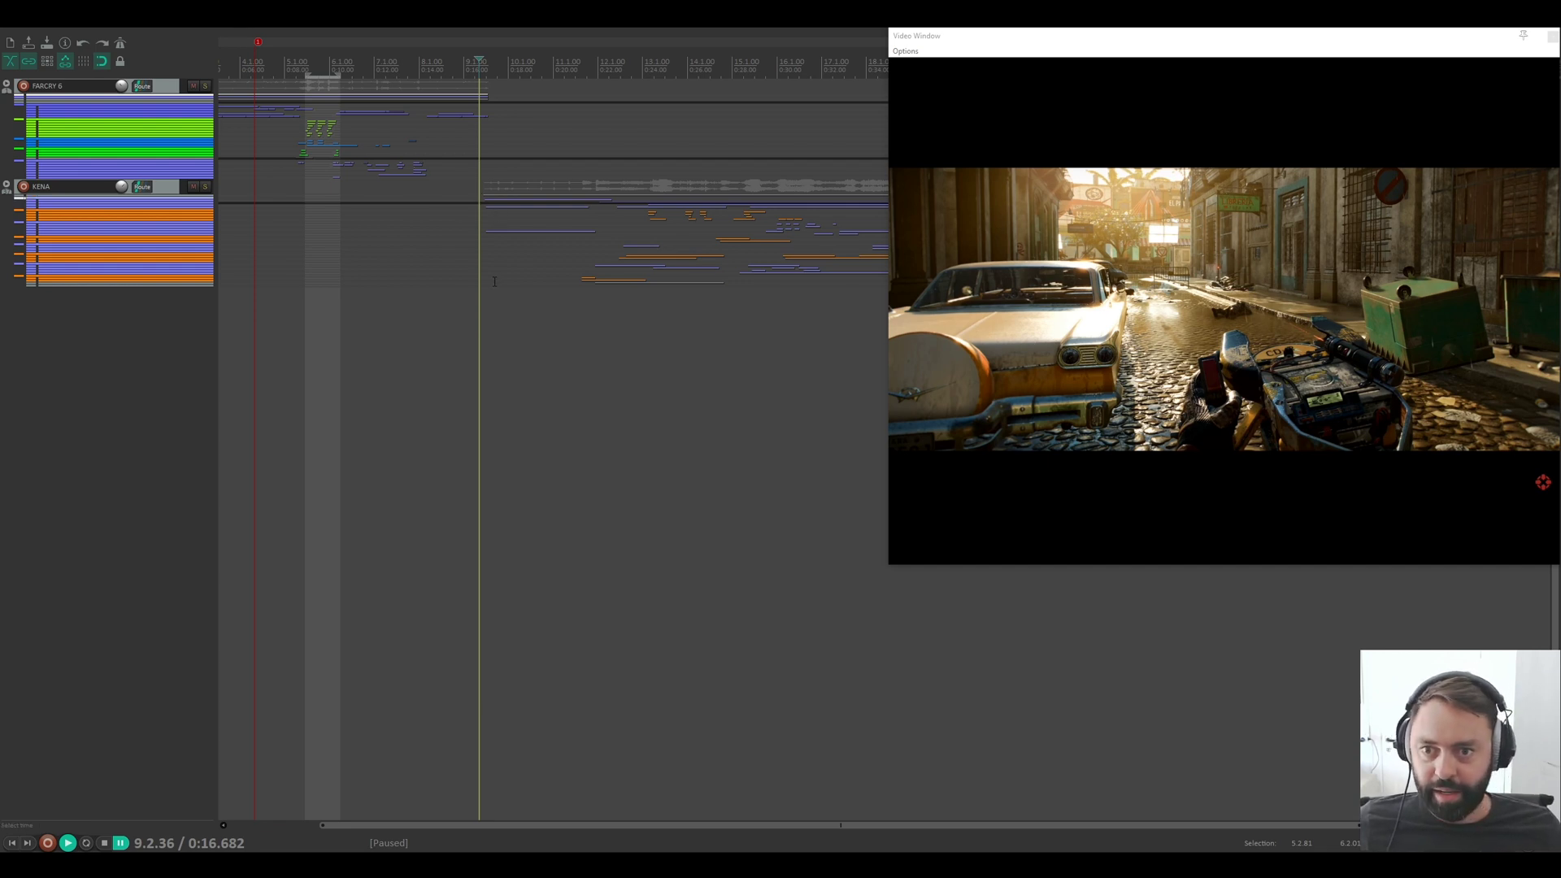
pyautogui.press('space')
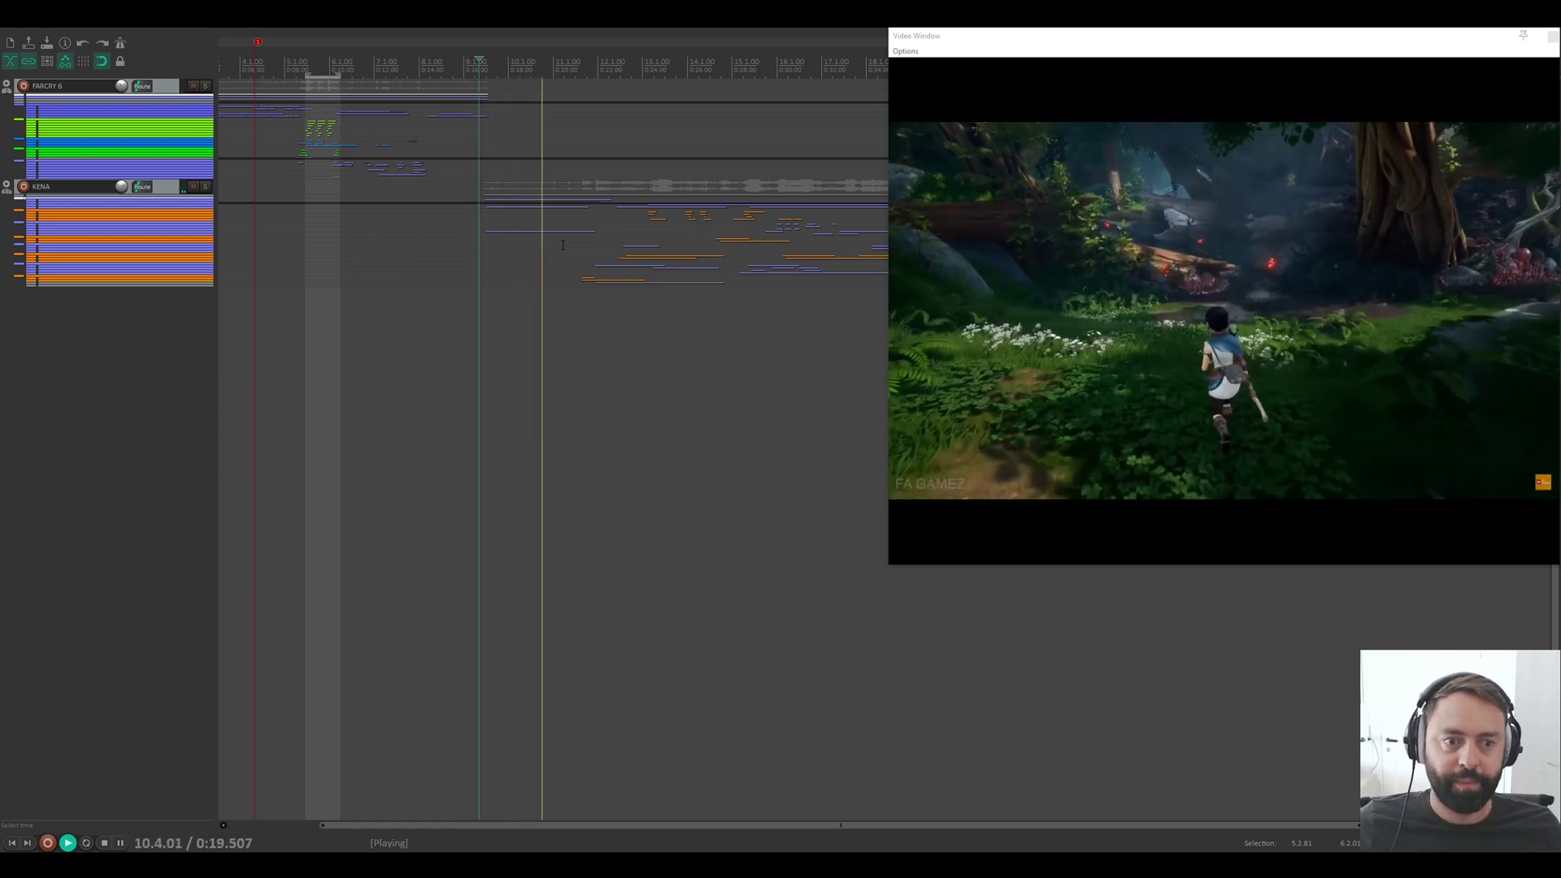
pyautogui.press('space')
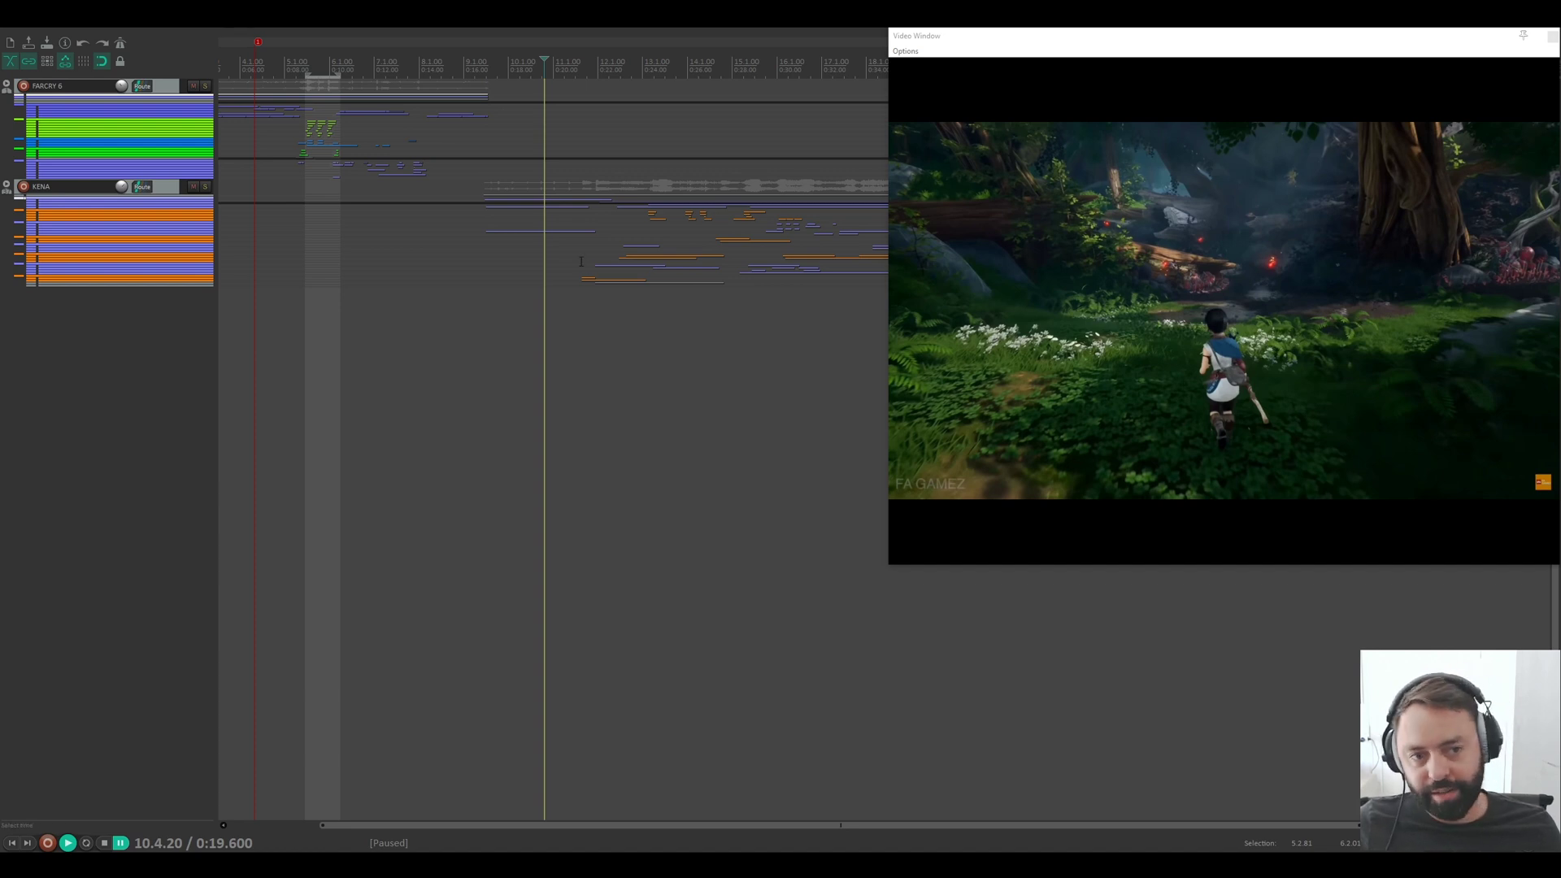
# Step: Replay the KENA full mix from just before the clip's start in short sections, pausing between them, up to the first creature encounter
pyautogui.moveTo(647, 824); pyautogui.dragTo(757, 824)
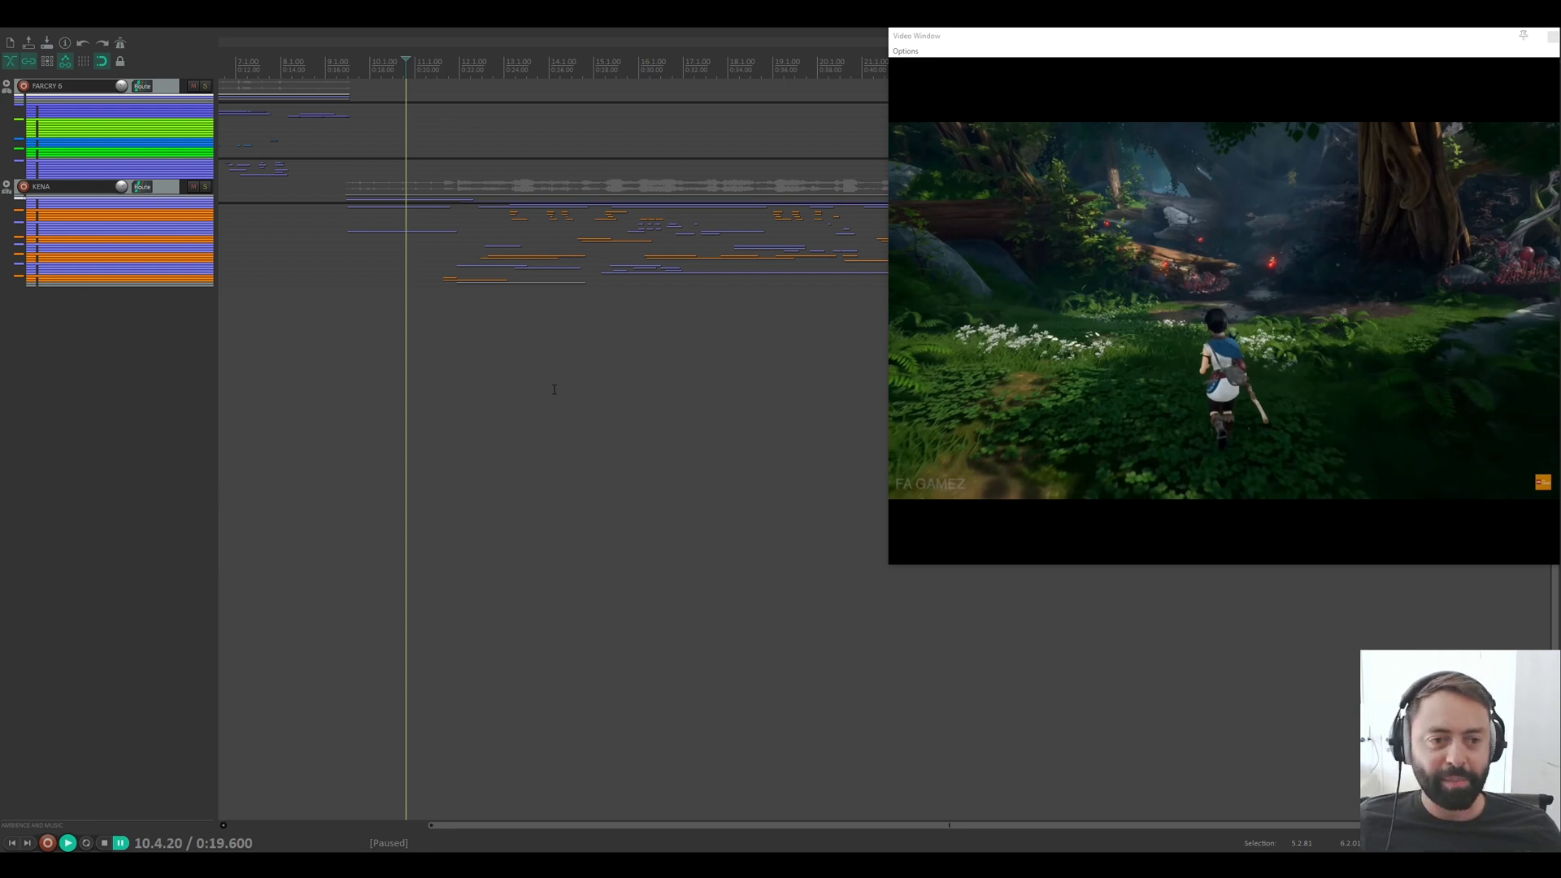
pyautogui.click(340, 201)
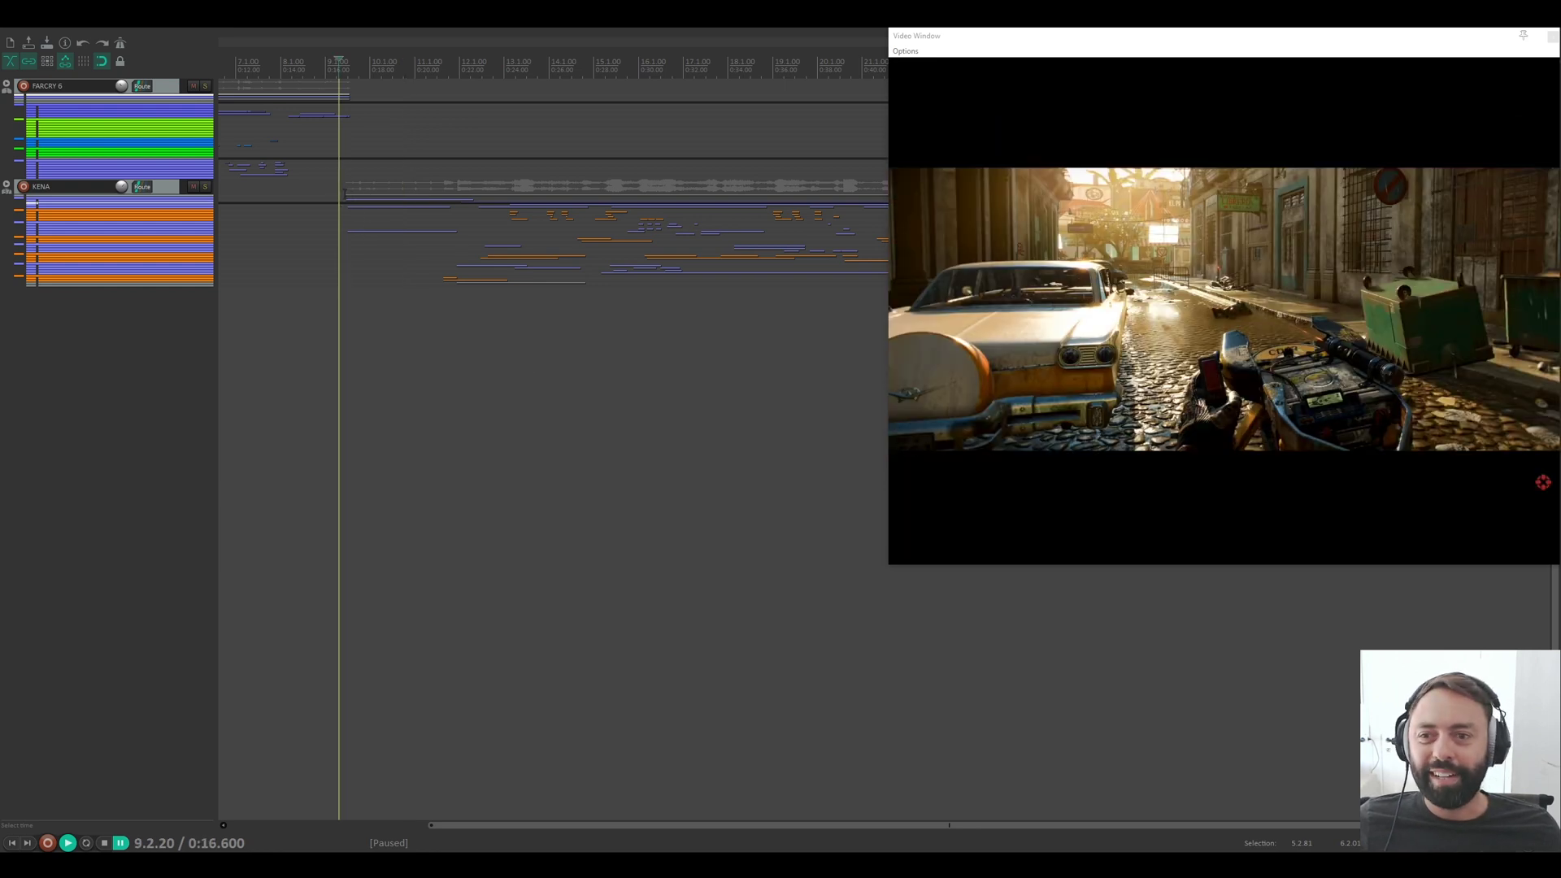
pyautogui.press('space')
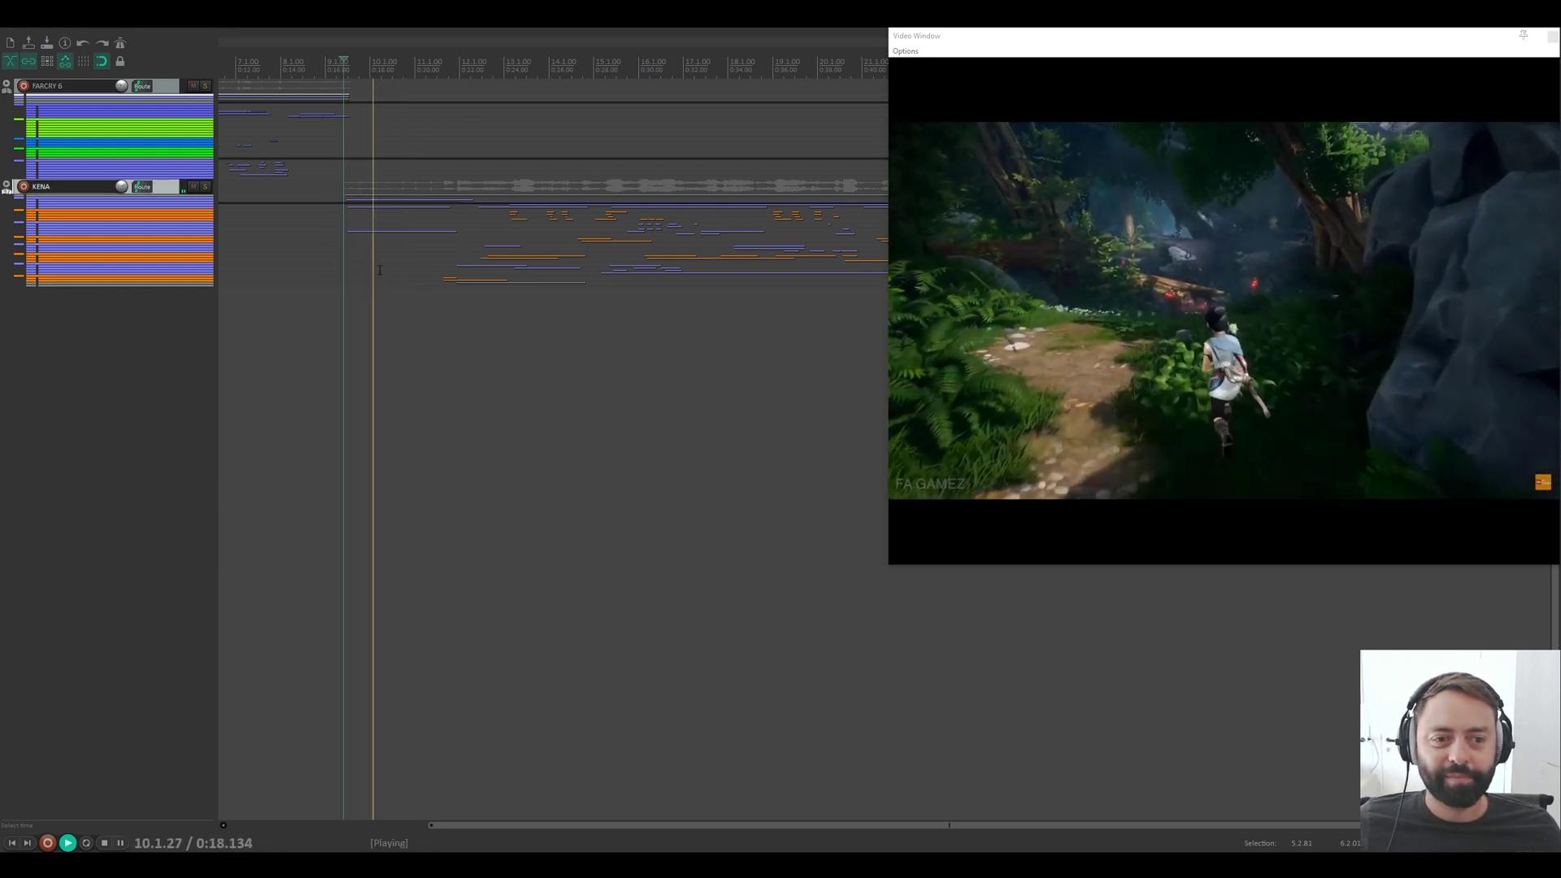
pyautogui.press('space')
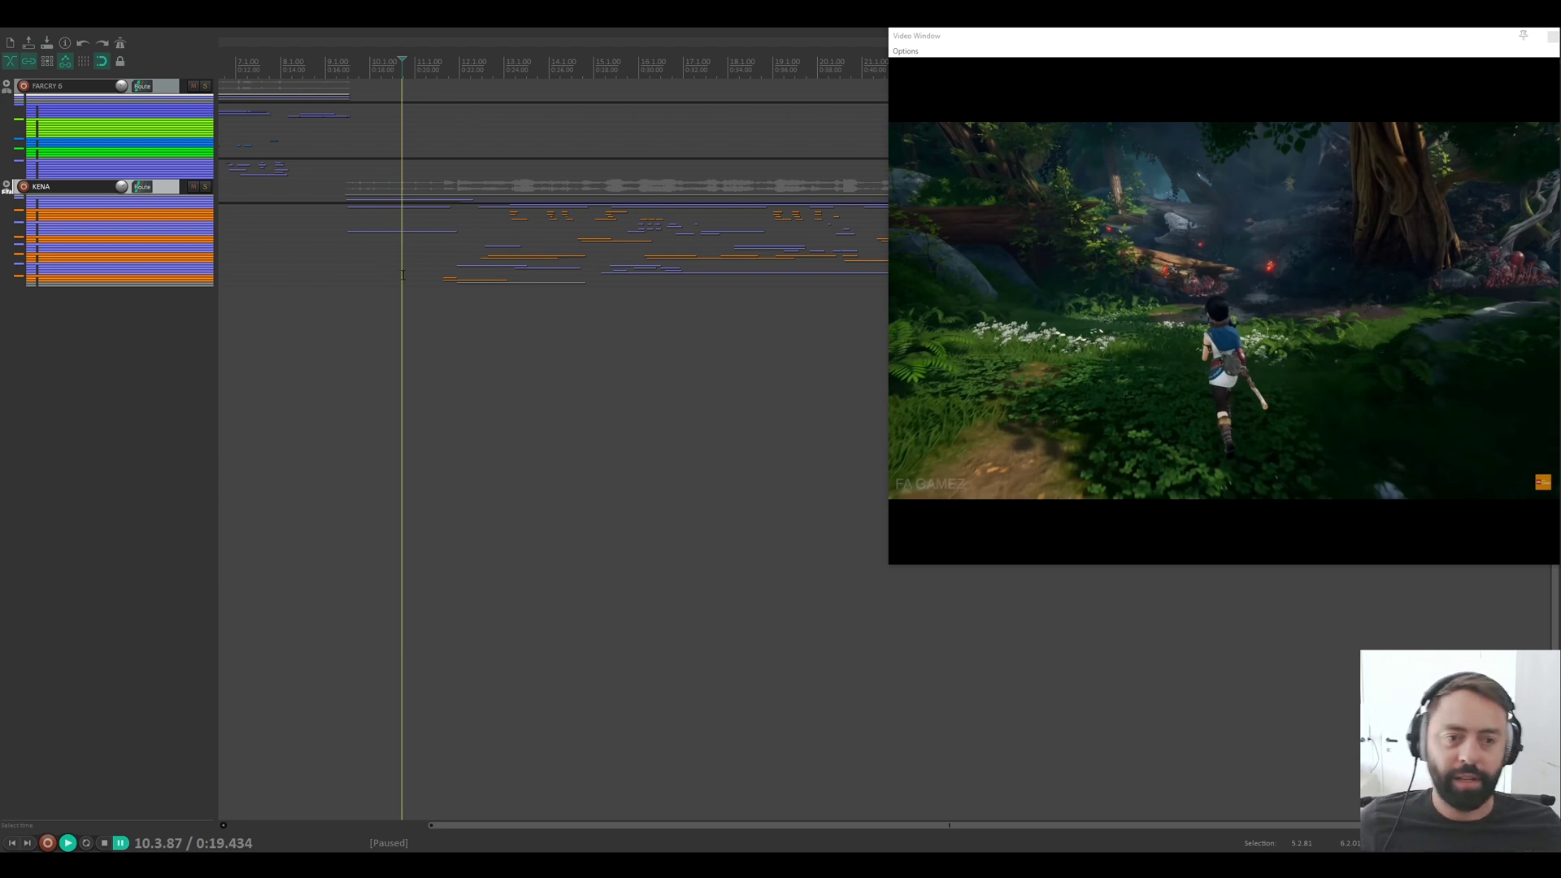
pyautogui.press('space')
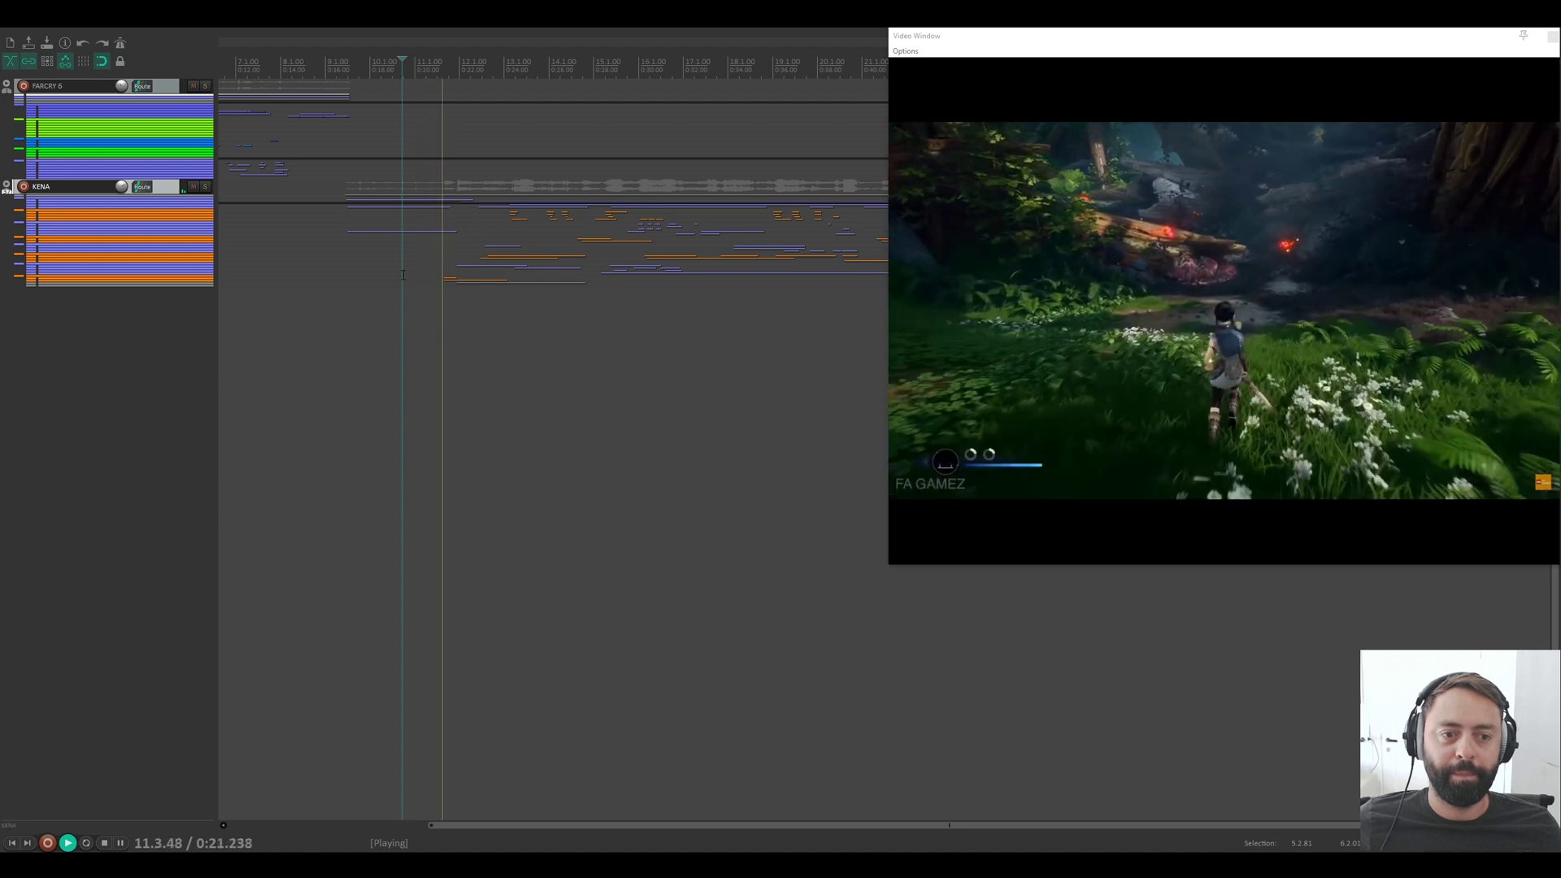
pyautogui.press('space')
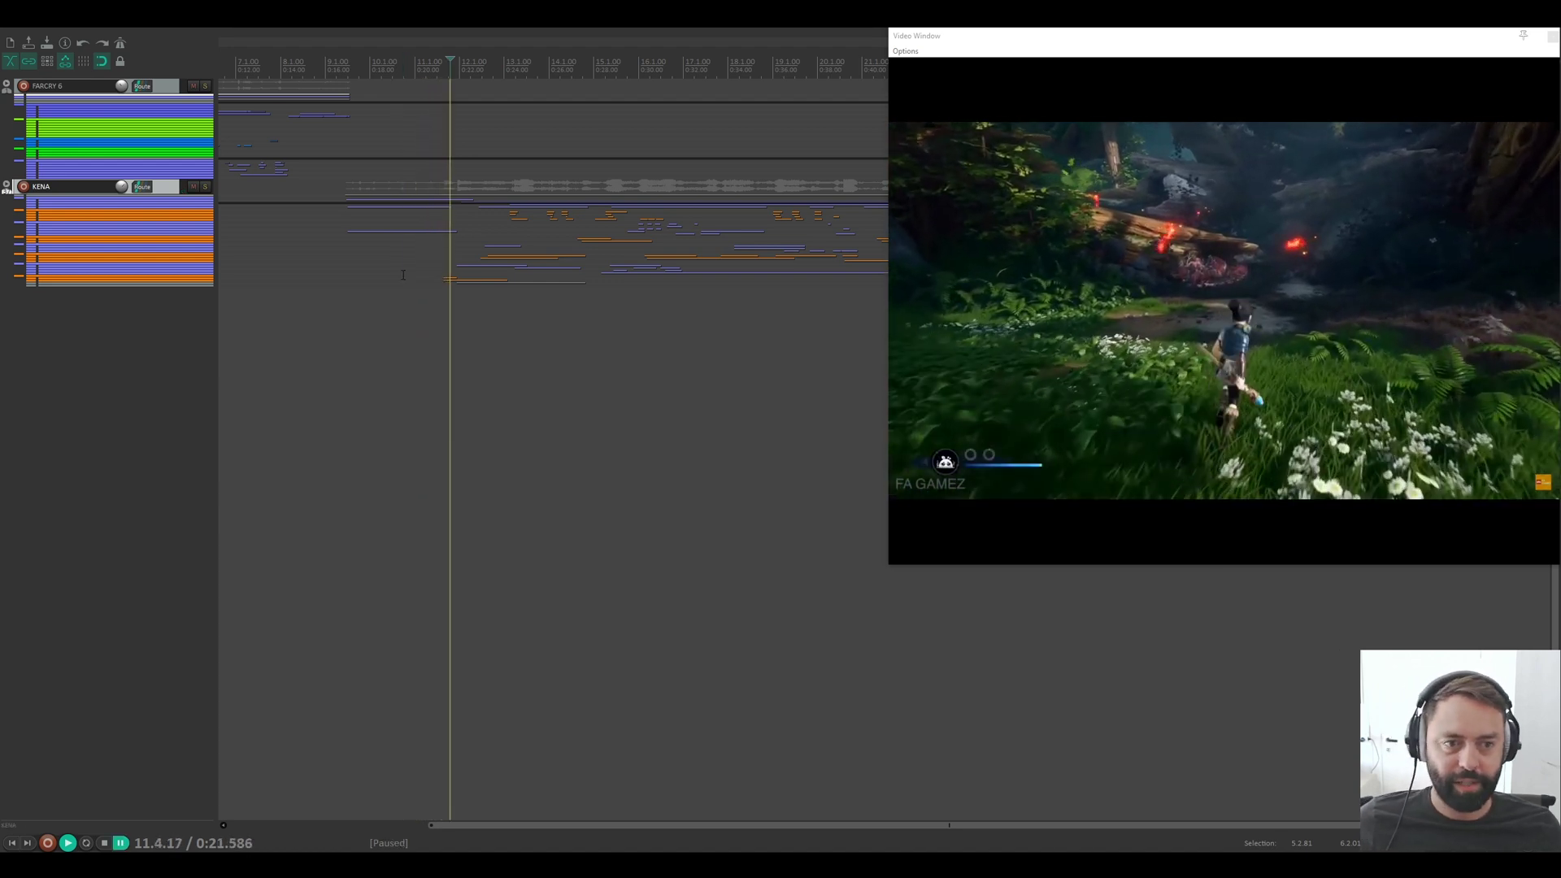
pyautogui.press('space')
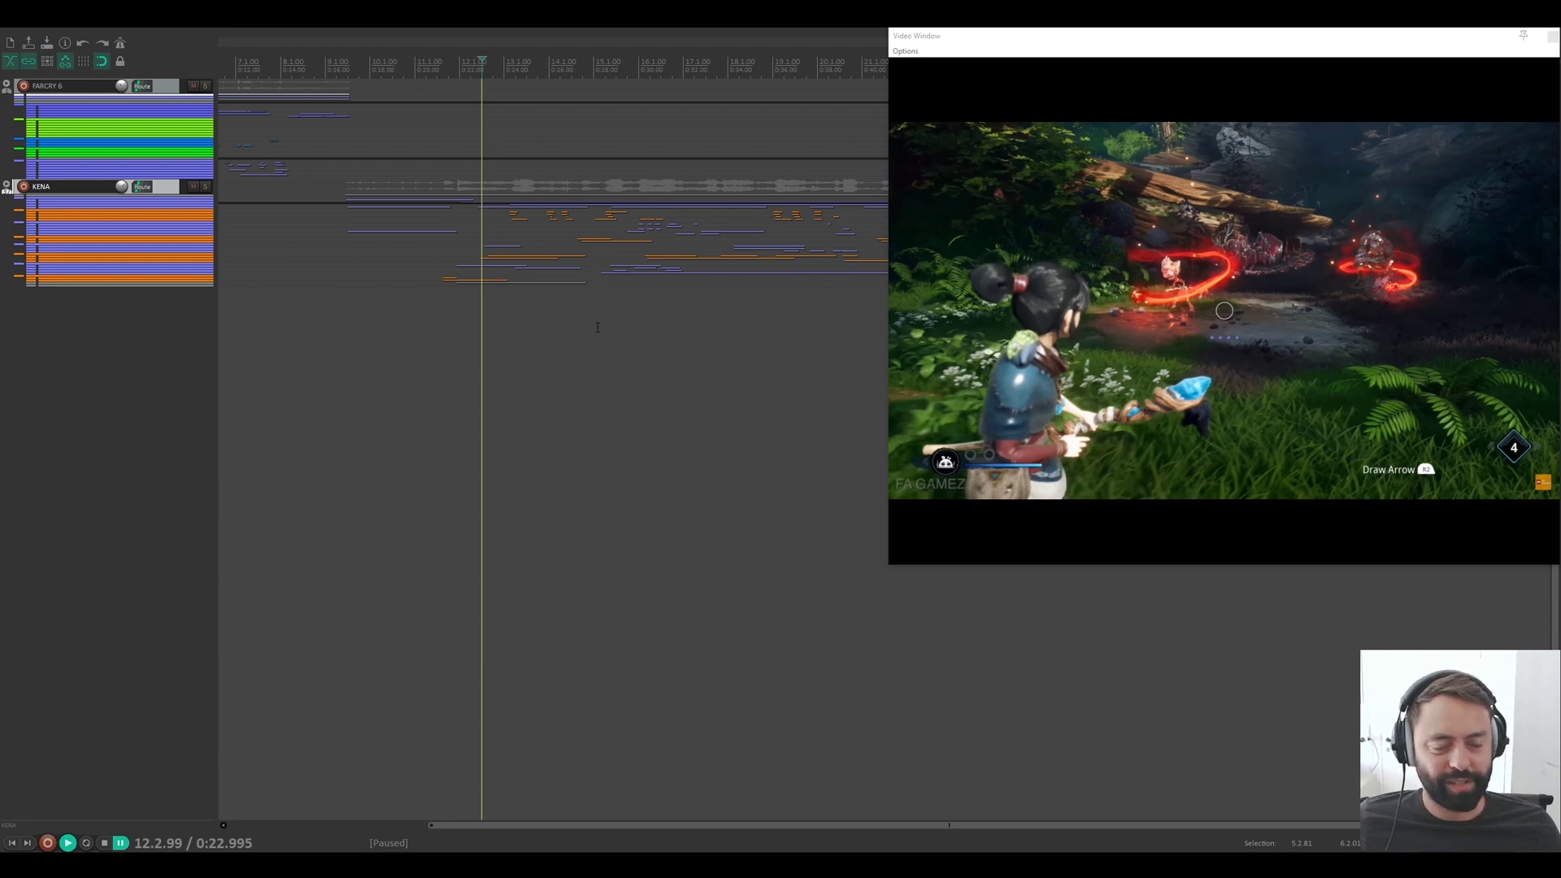
pyautogui.press('space')
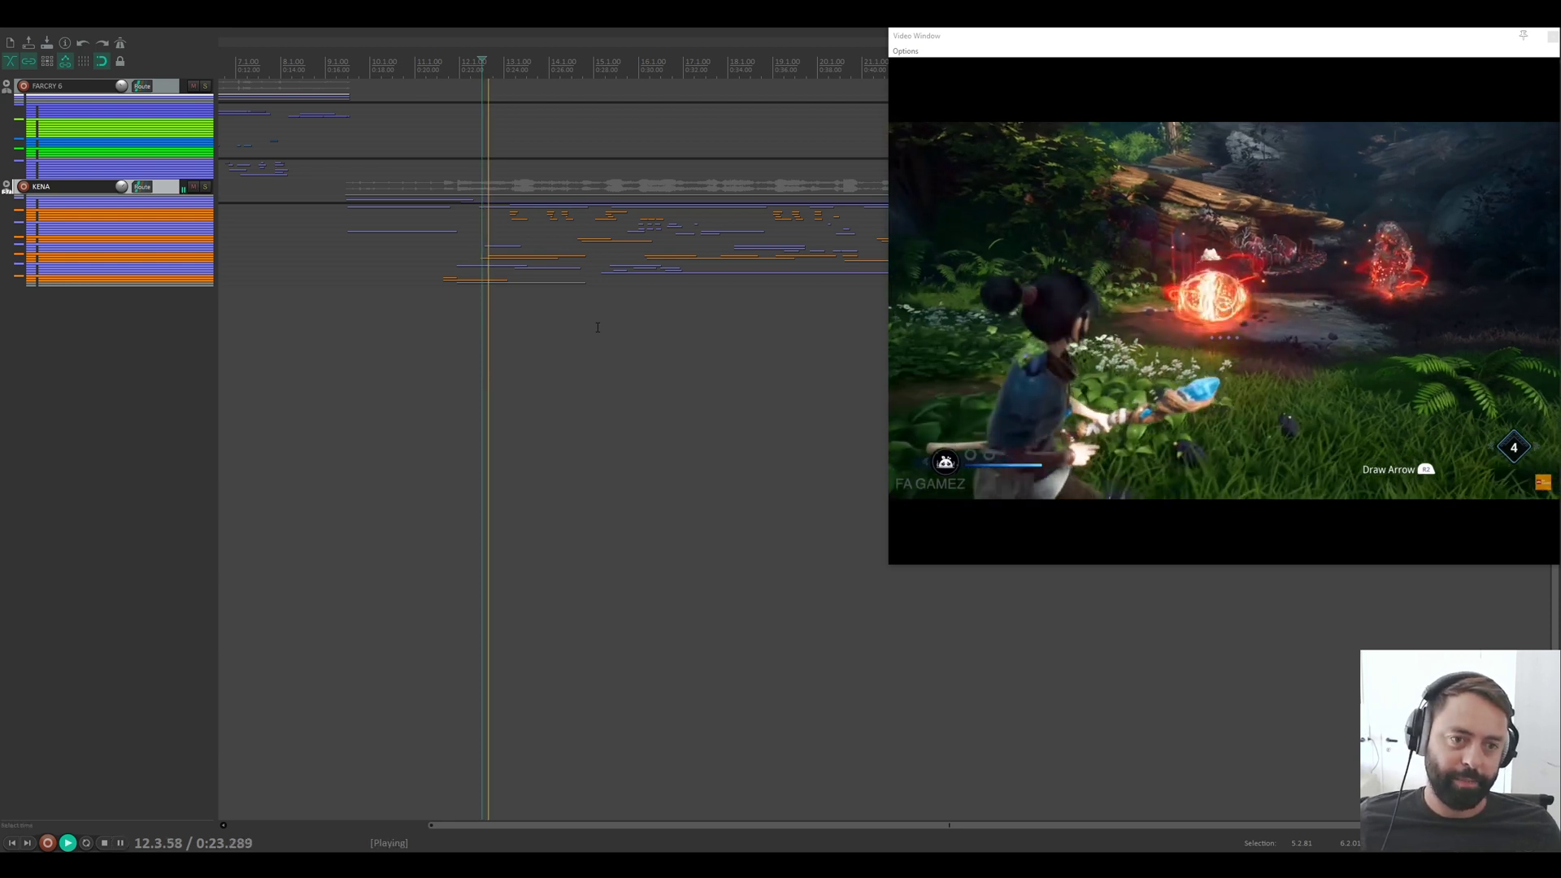
# Step: Expand the KENA folder and play from just before the first clips on the ARROWS tracks, then pause after them
pyautogui.click(5, 187)
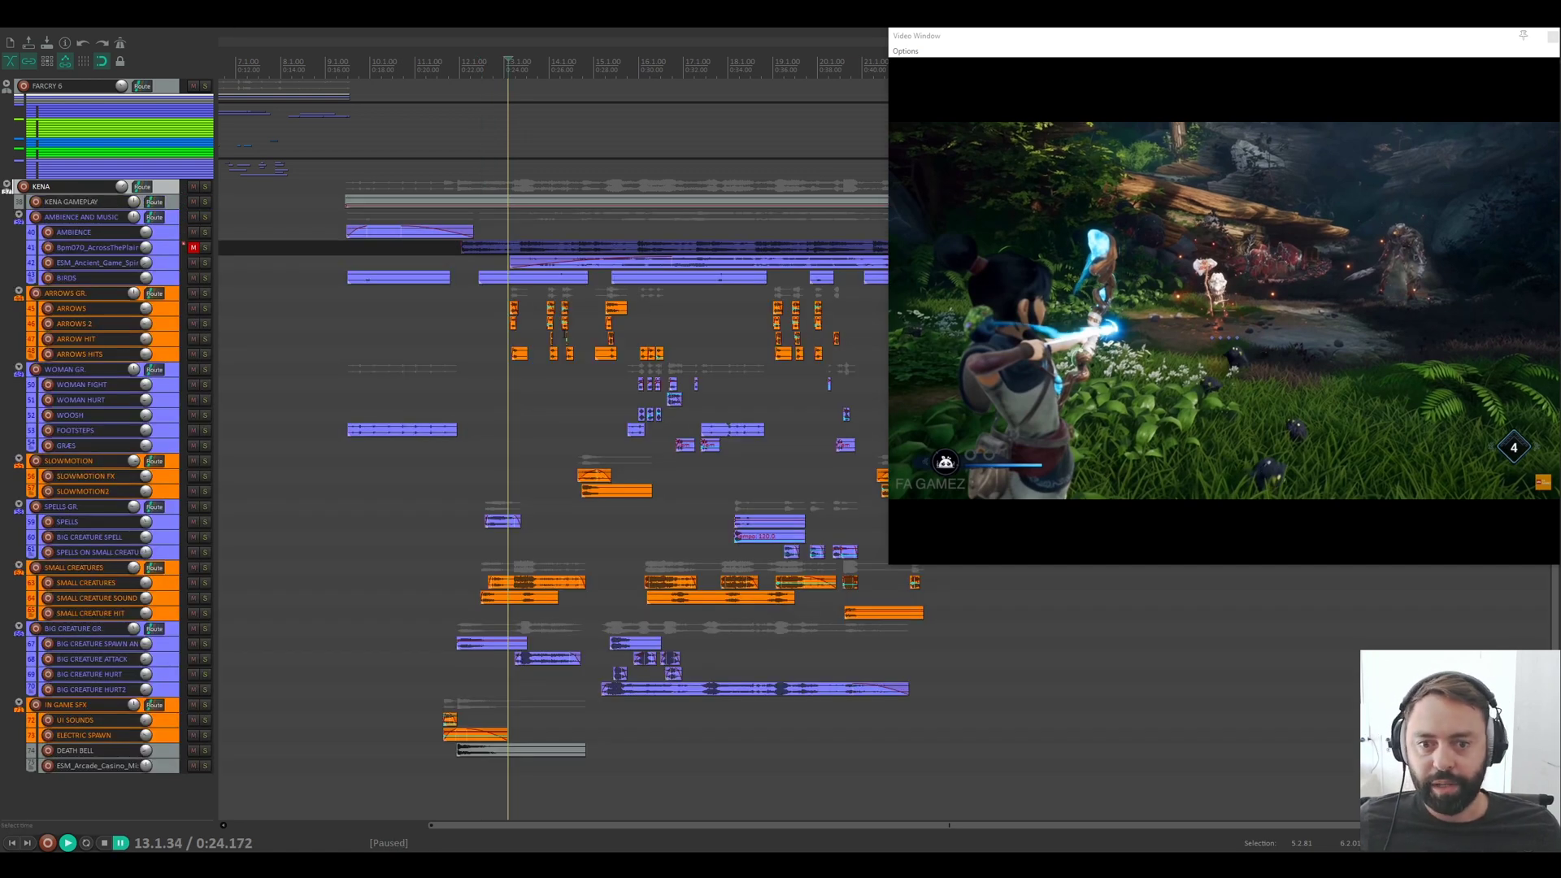
pyautogui.click(493, 307)
pyautogui.scroll(3, 493, 307)
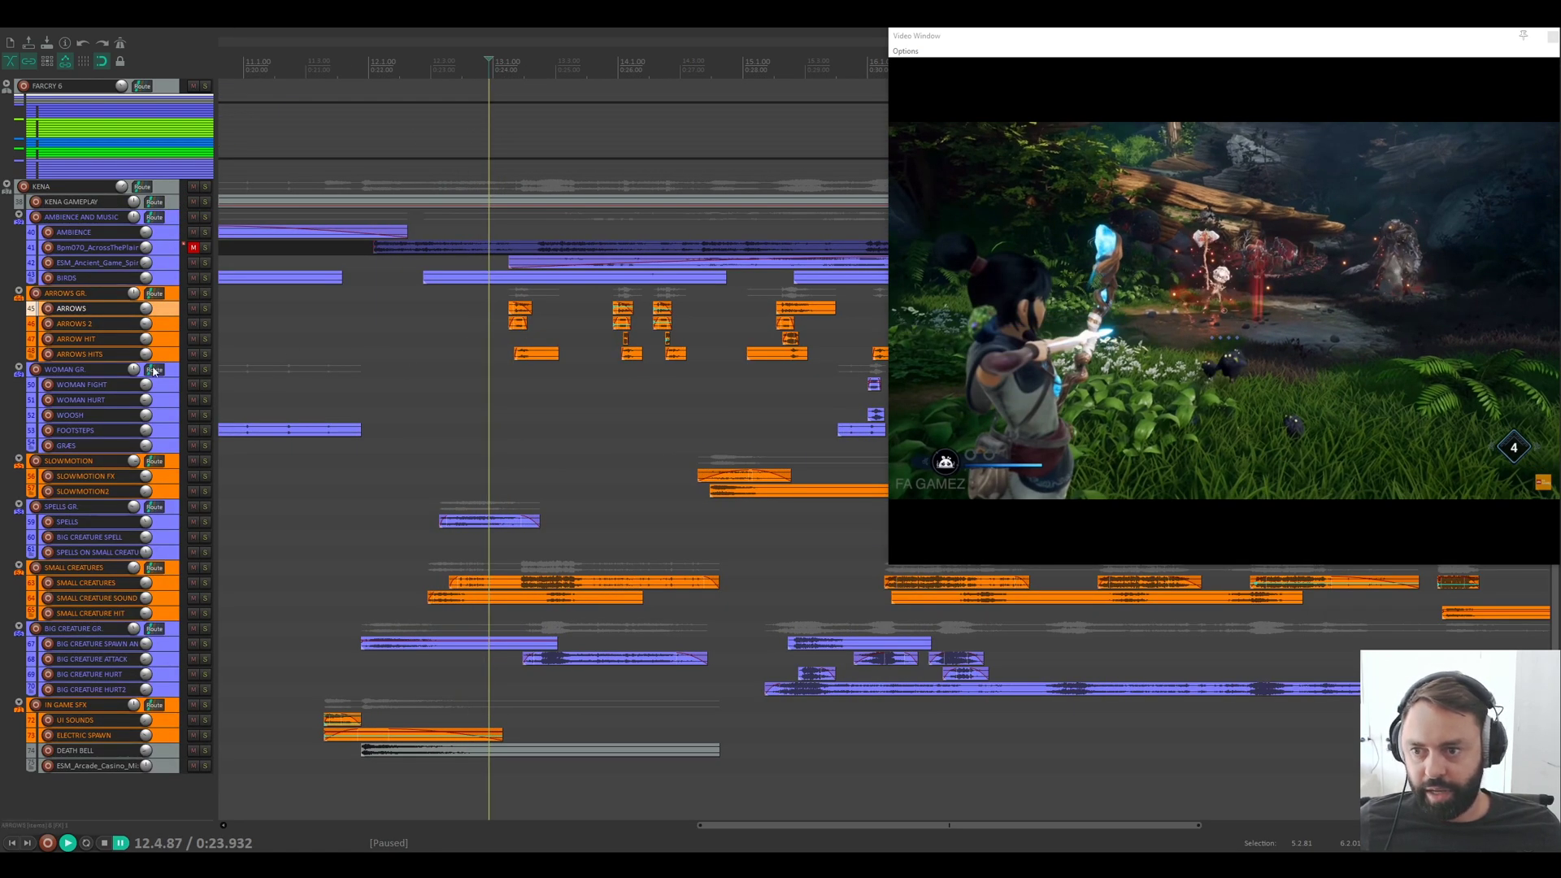
pyautogui.scroll(3, 100, 355)
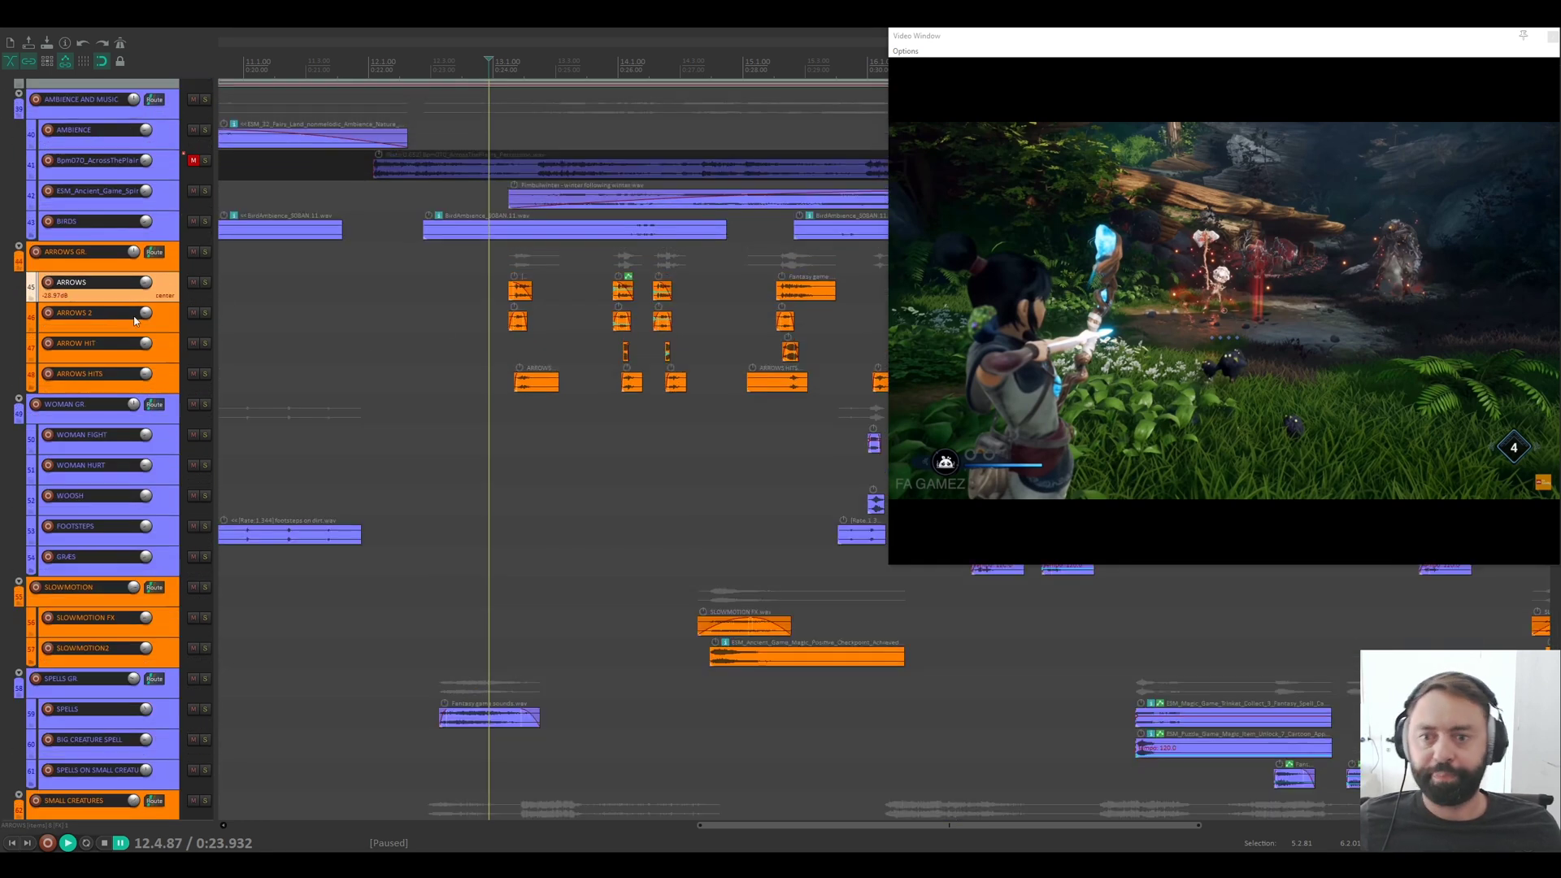
pyautogui.scroll(2, 100, 355)
pyautogui.hscroll(4, 520, 507)
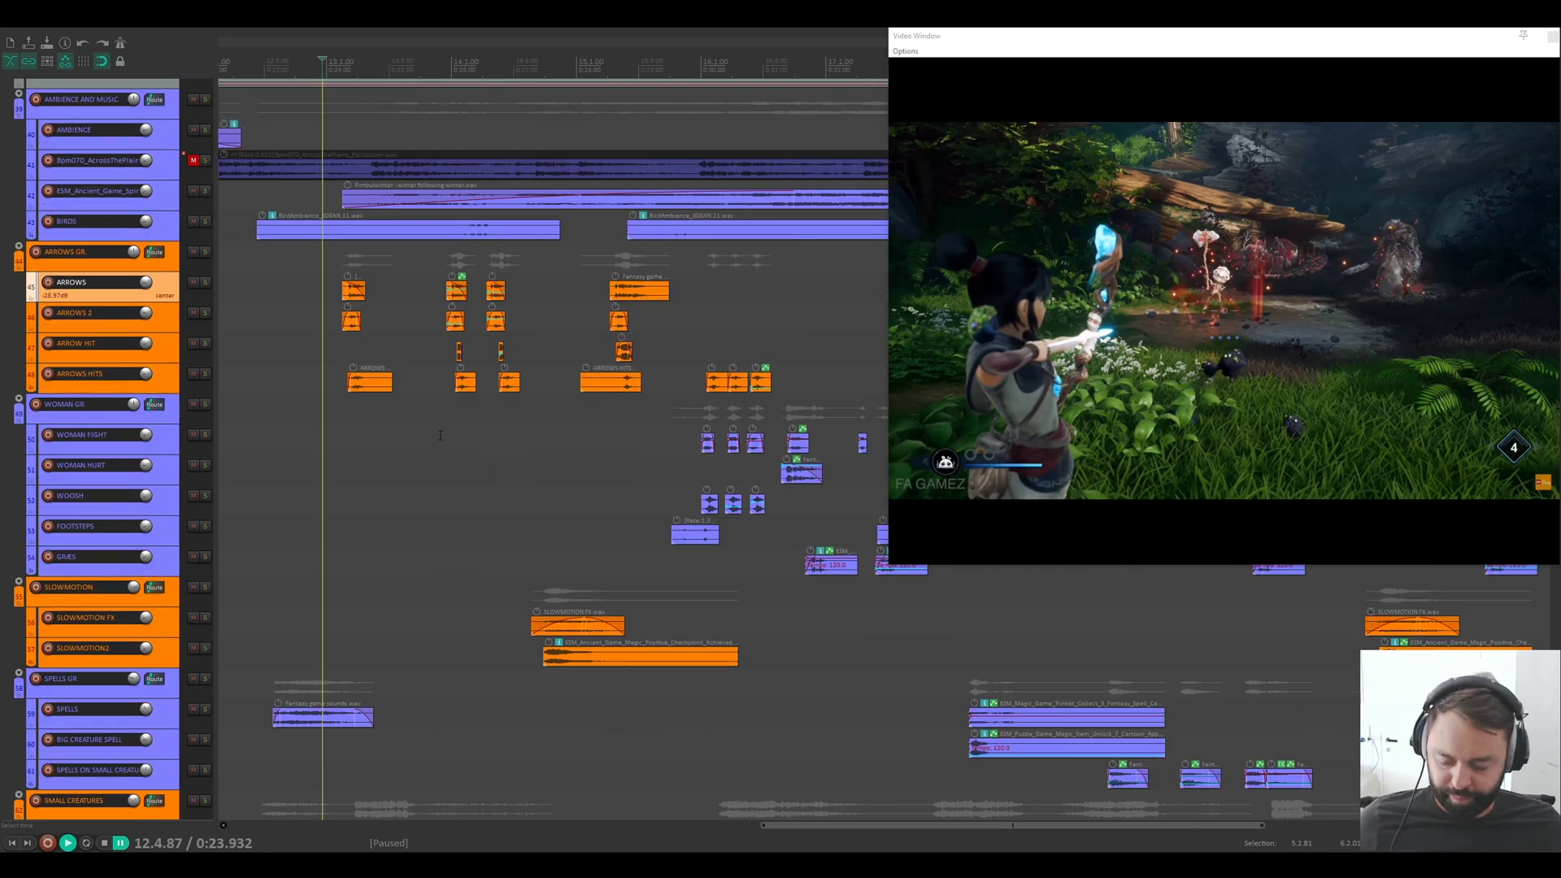
pyautogui.click(306, 302)
pyautogui.press('space')
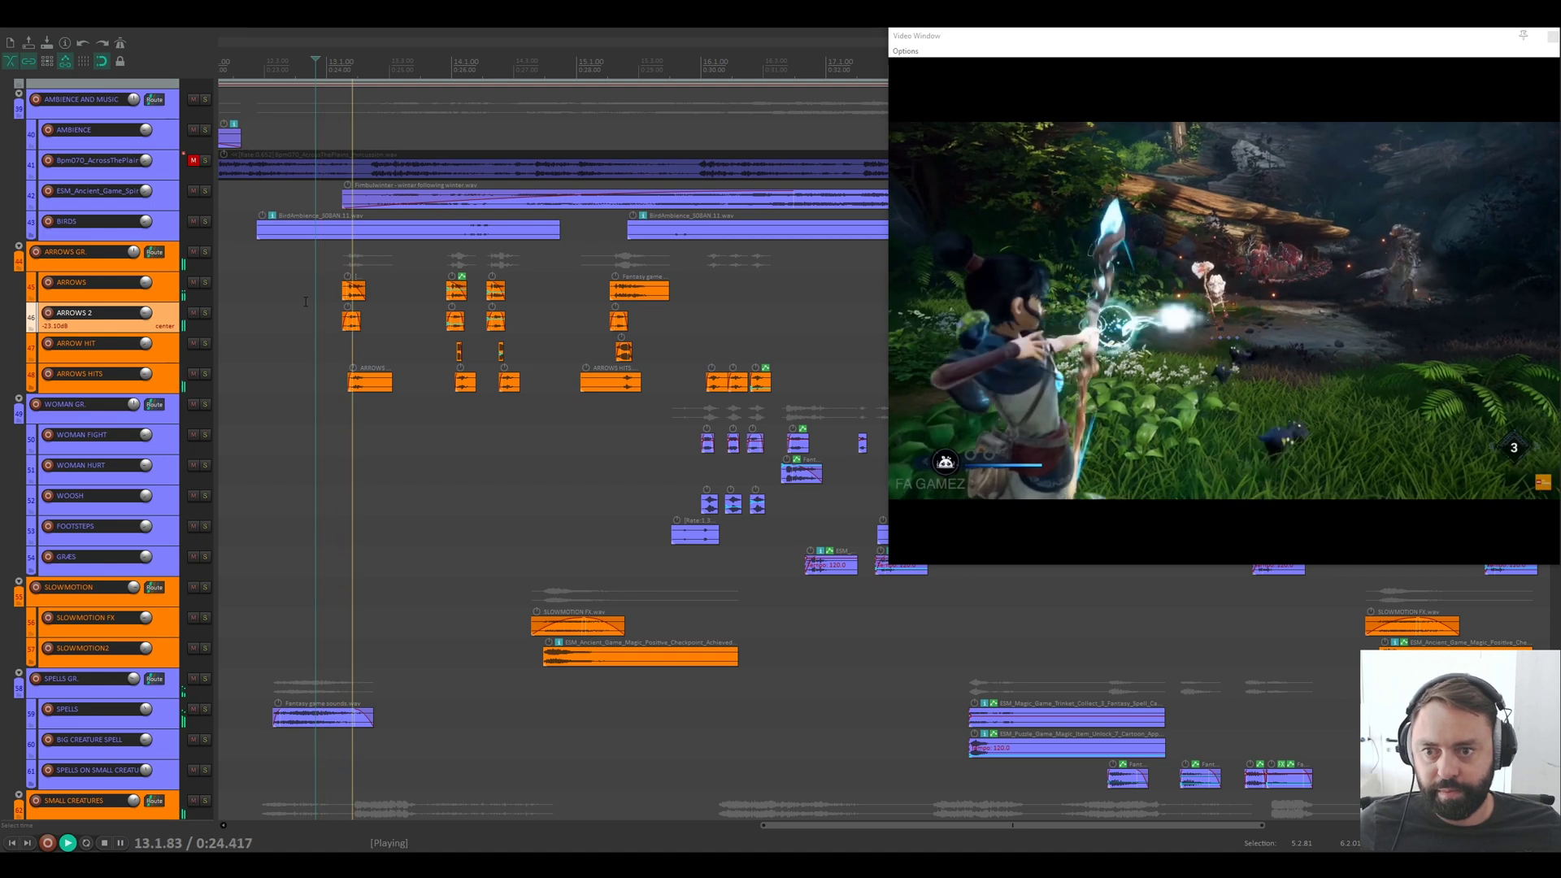
pyautogui.hotkey('ctrl', 'space')
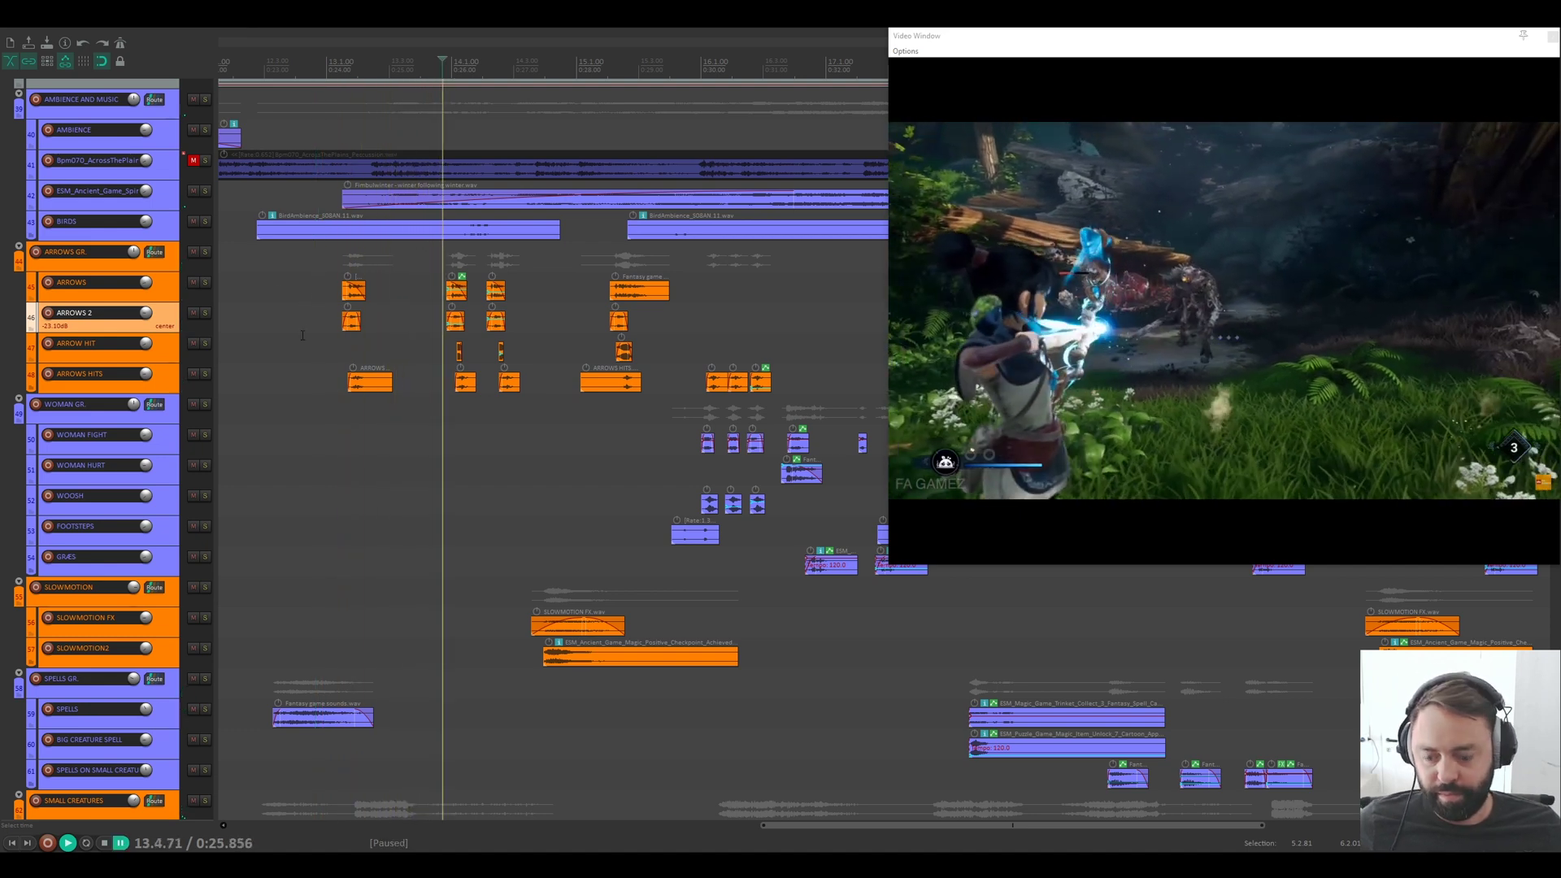
# Step: Play part of the KENA running section, then replay the full mix from around the big creature's spawn and pause
pyautogui.hscroll(-8, 303, 335)
pyautogui.click(373, 332)
pyautogui.press('space')
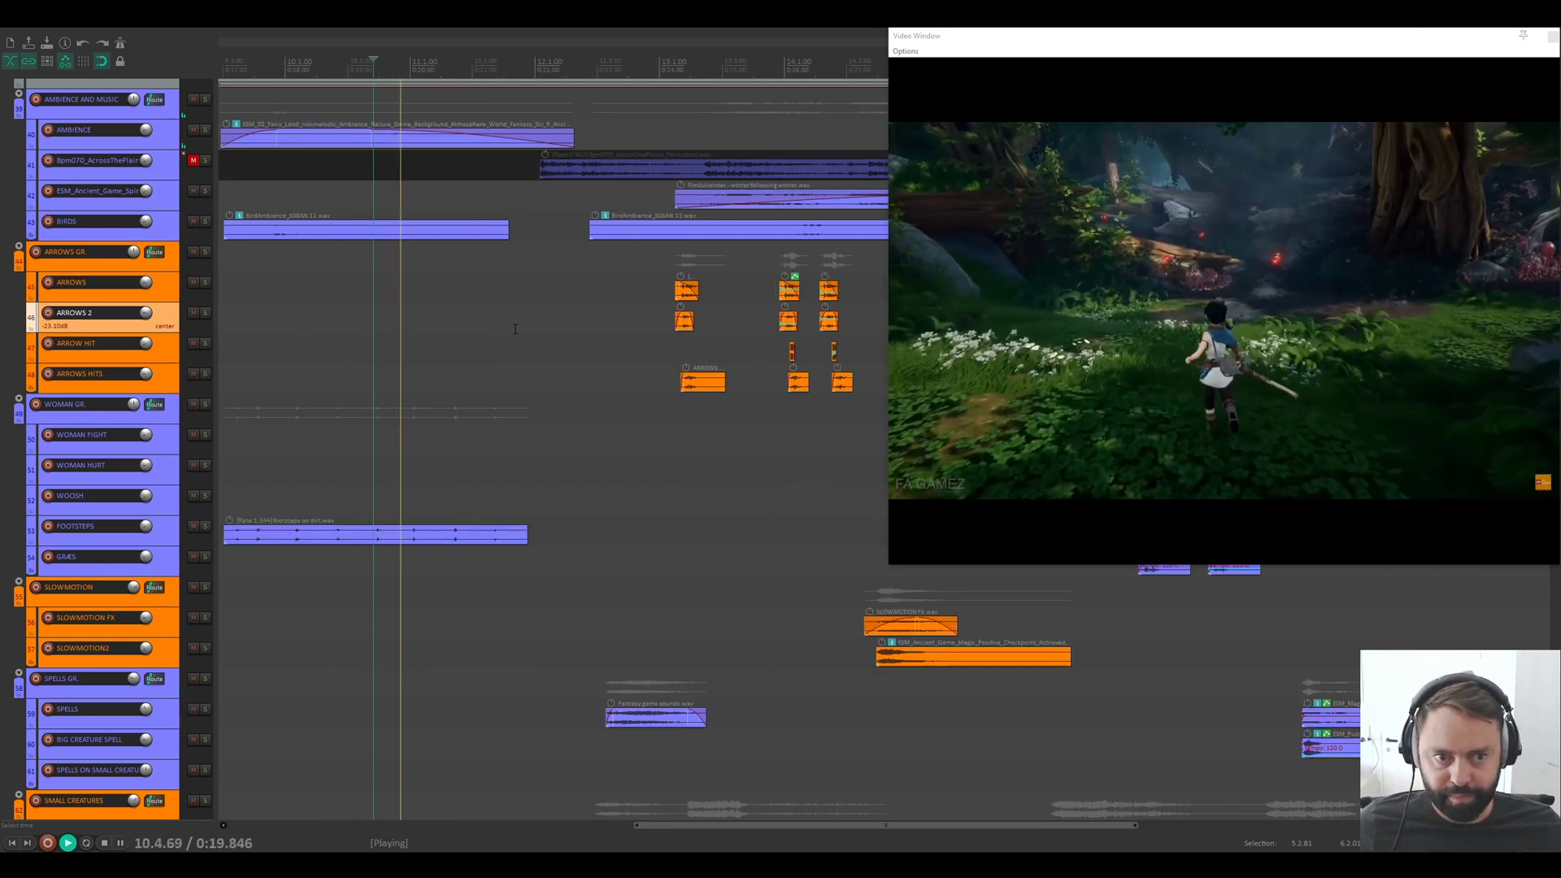
pyautogui.click(573, 309)
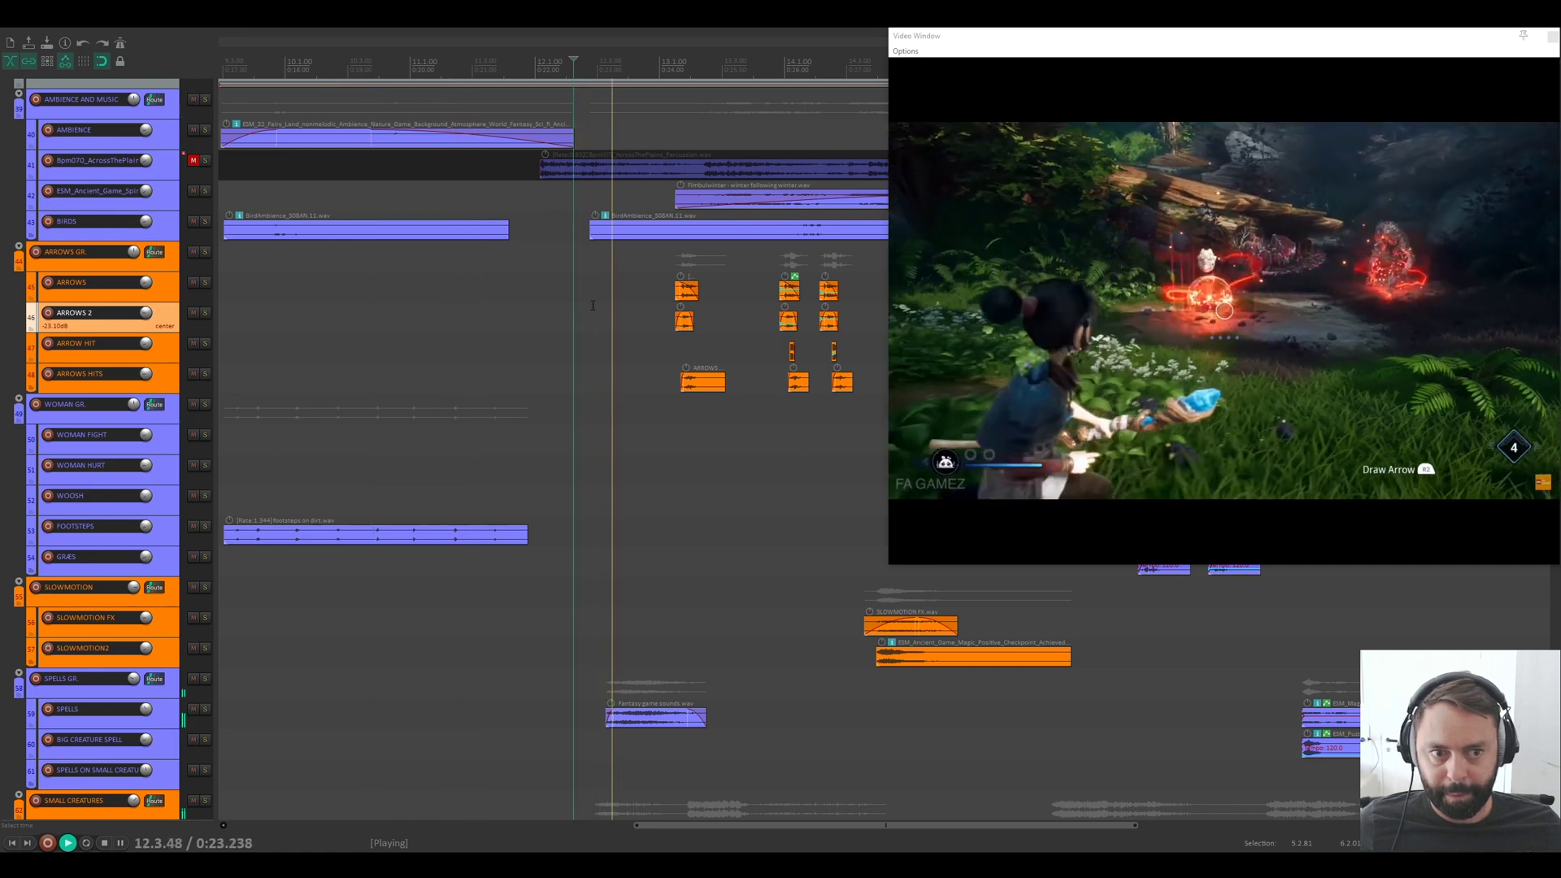
pyautogui.click(545, 284)
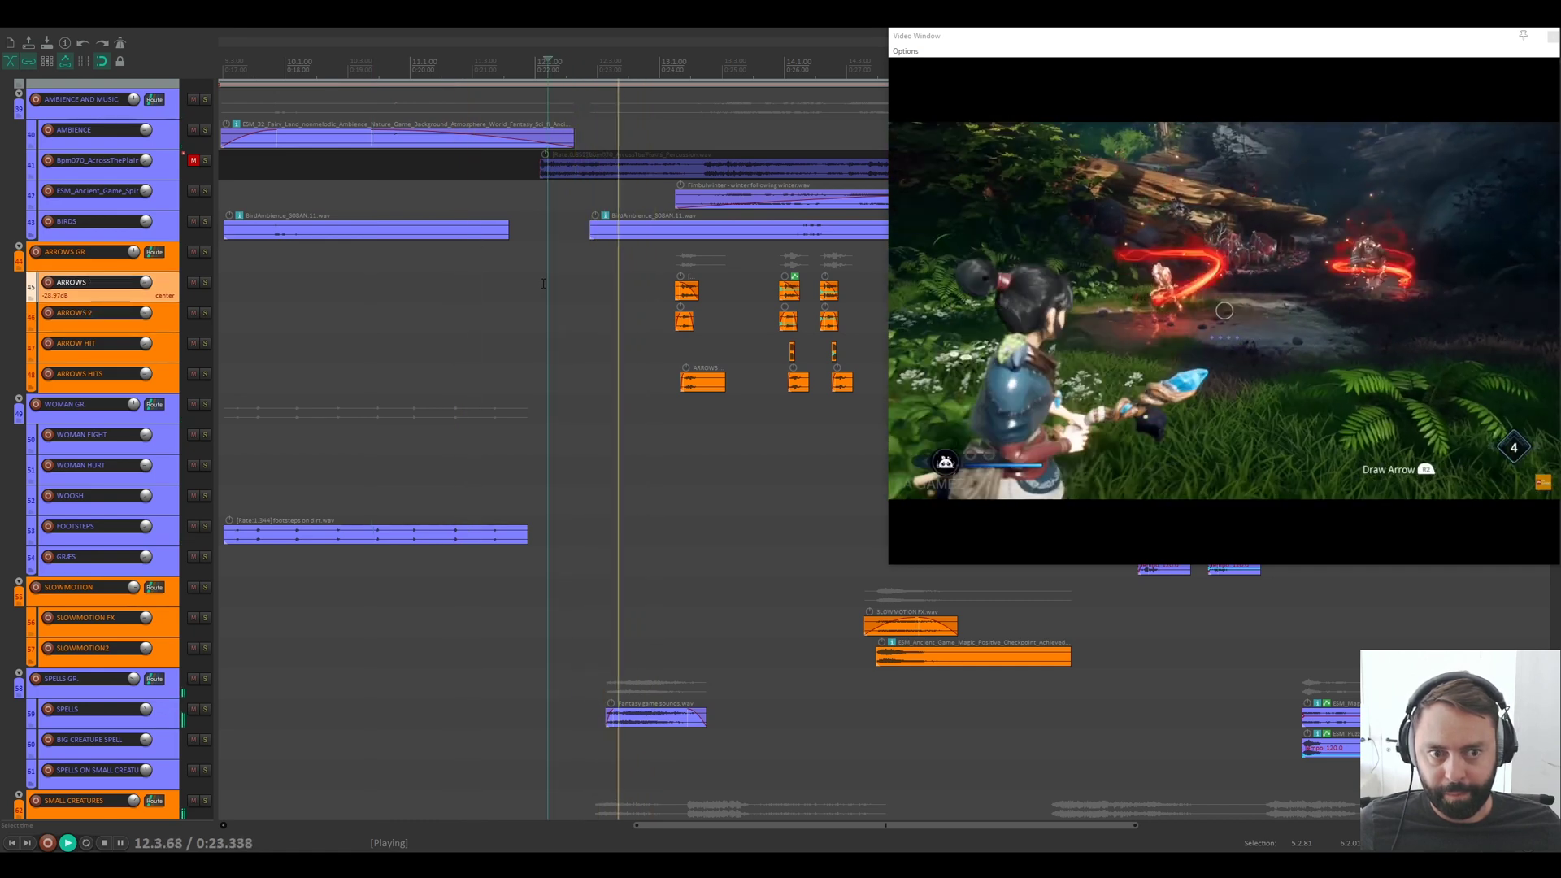
pyautogui.hotkey('ctrl', 'space')
# Step: Solo the ELECTRIC SPAWN track and play it from just before its clip
pyautogui.scroll(-8, 545, 282)
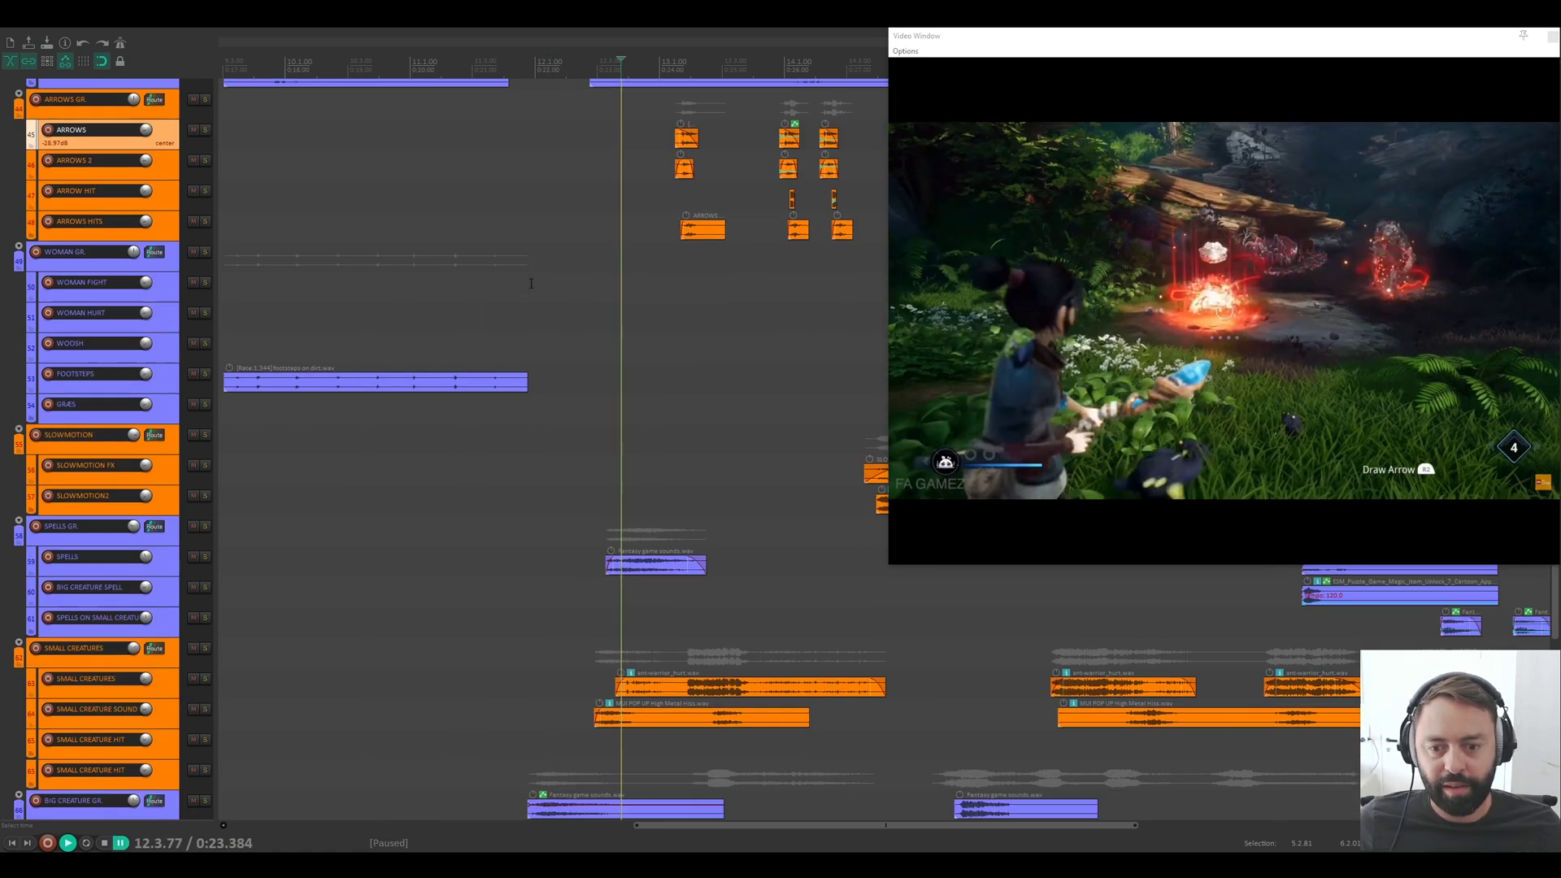
pyautogui.click(523, 285)
pyautogui.scroll(-1, 504, 383)
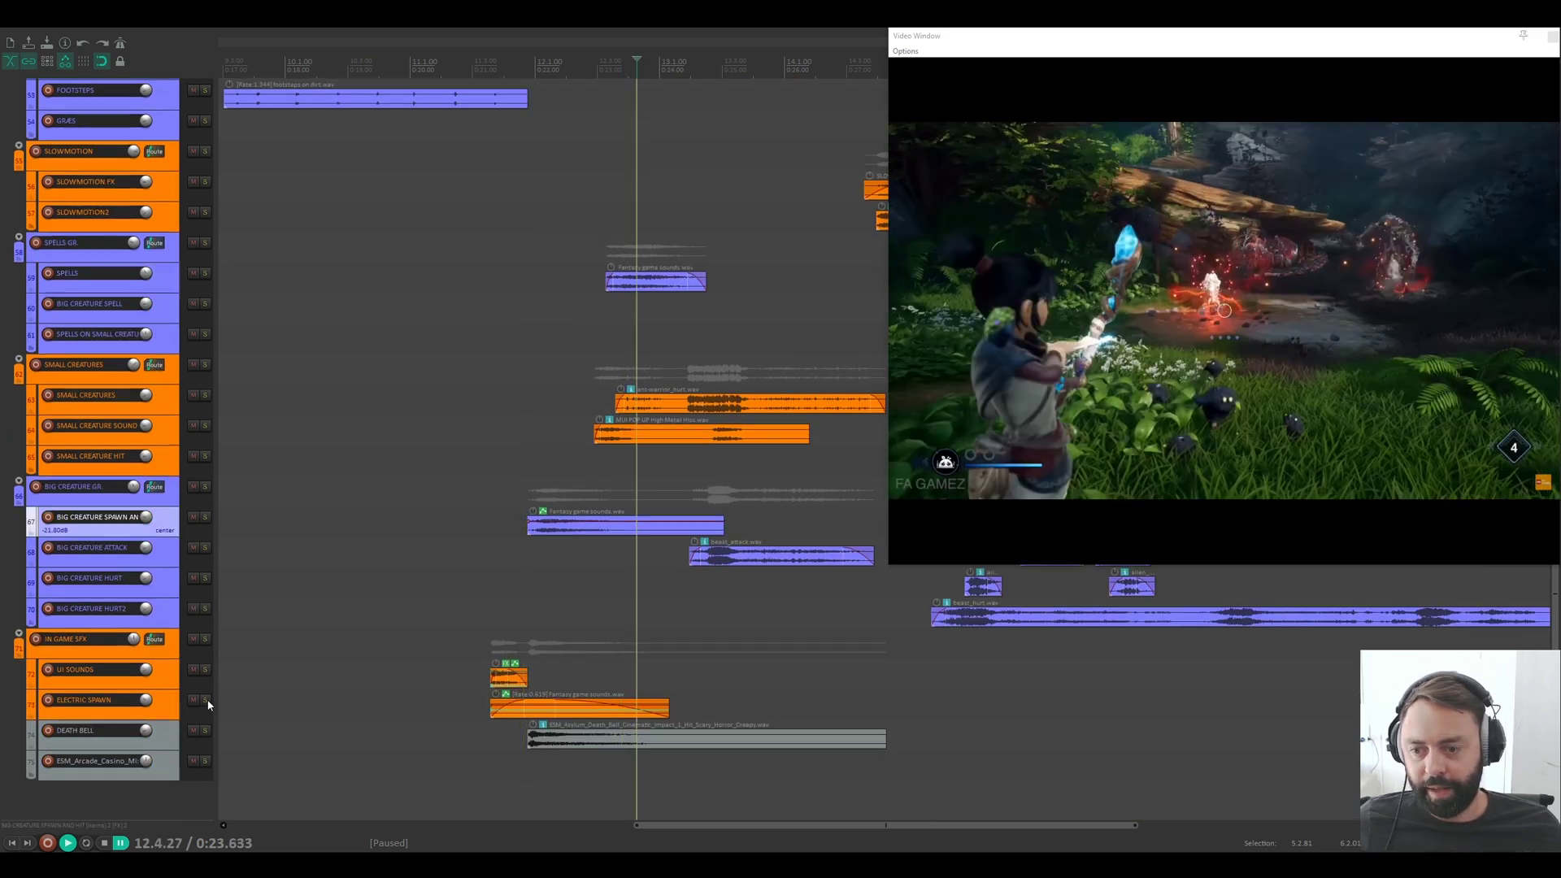
pyautogui.click(205, 699)
pyautogui.click(446, 651)
pyautogui.press('space')
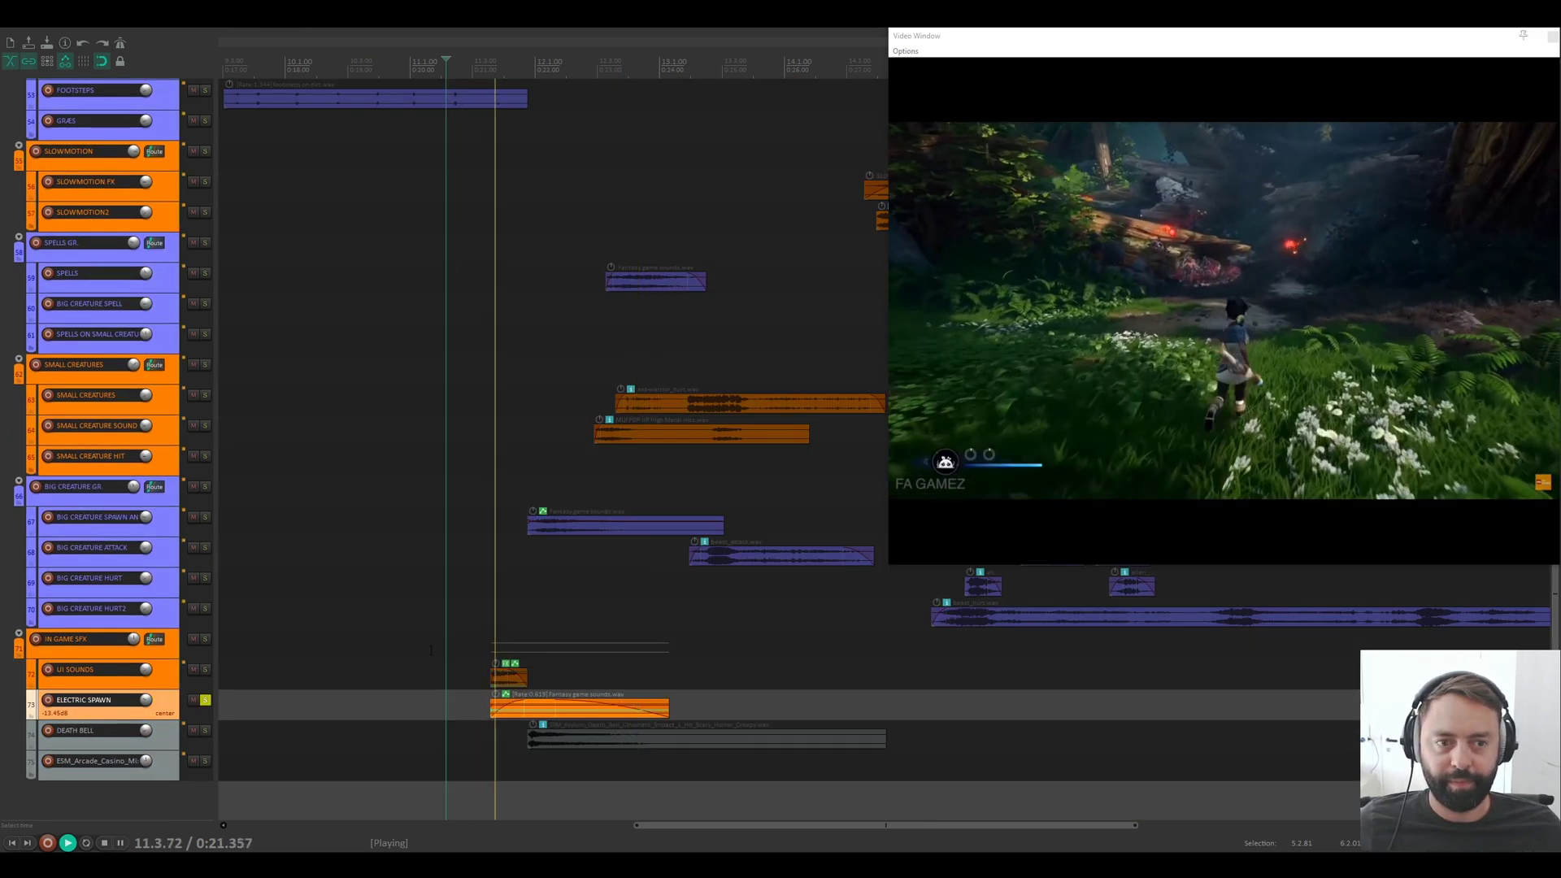
pyautogui.hotkey('ctrl', 'space')
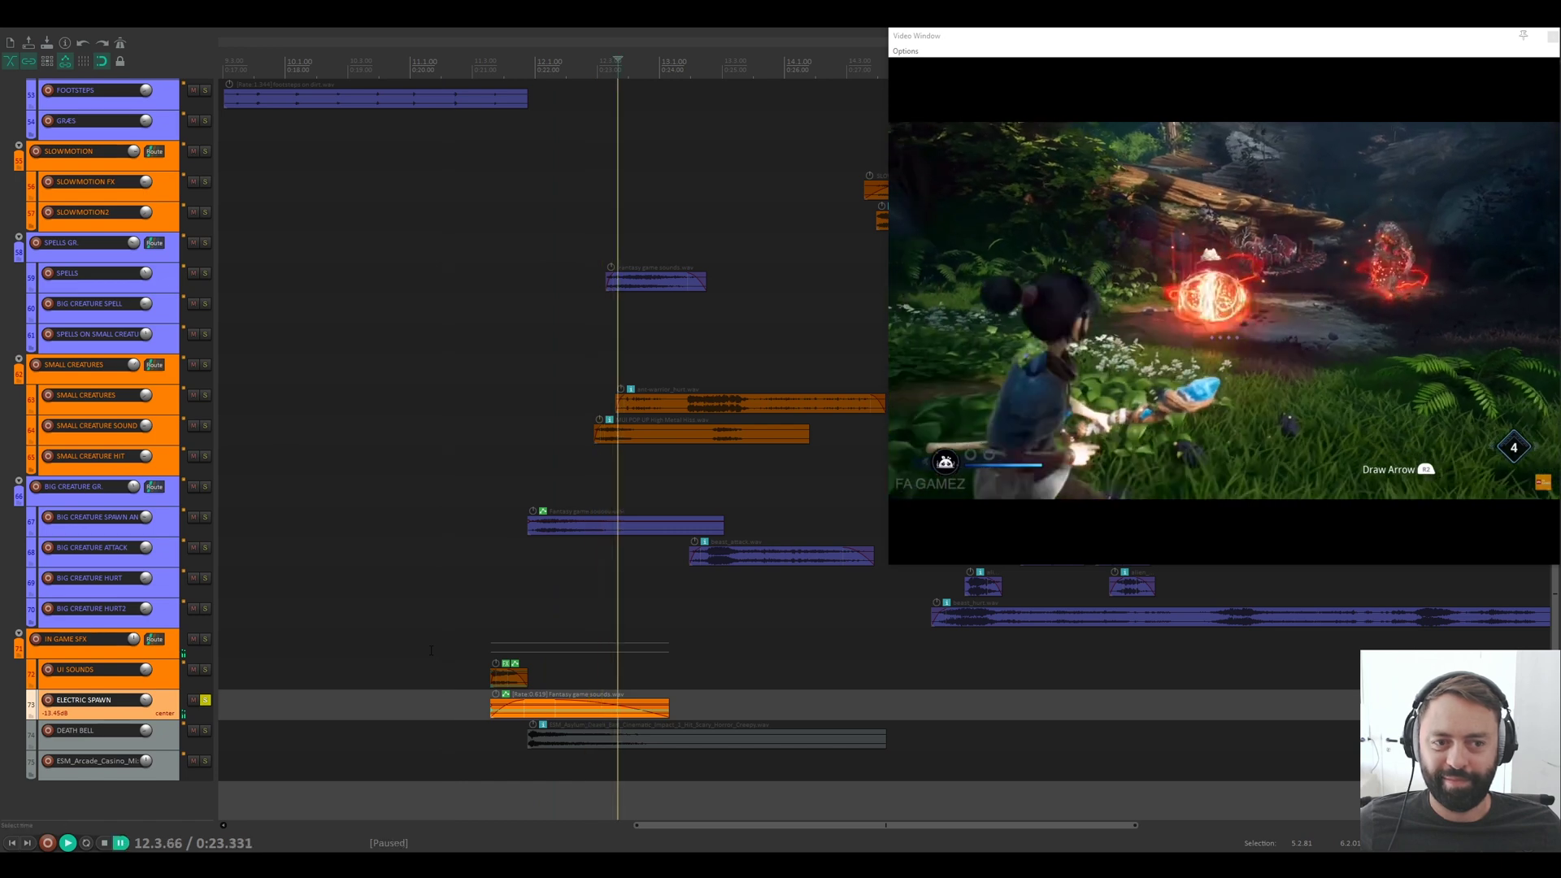
# Step: Clear the ELECTRIC SPAWN solo and play the full mix from before the IN GAME SFX clips through the first arrow shot
pyautogui.click(205, 699)
pyautogui.click(415, 552)
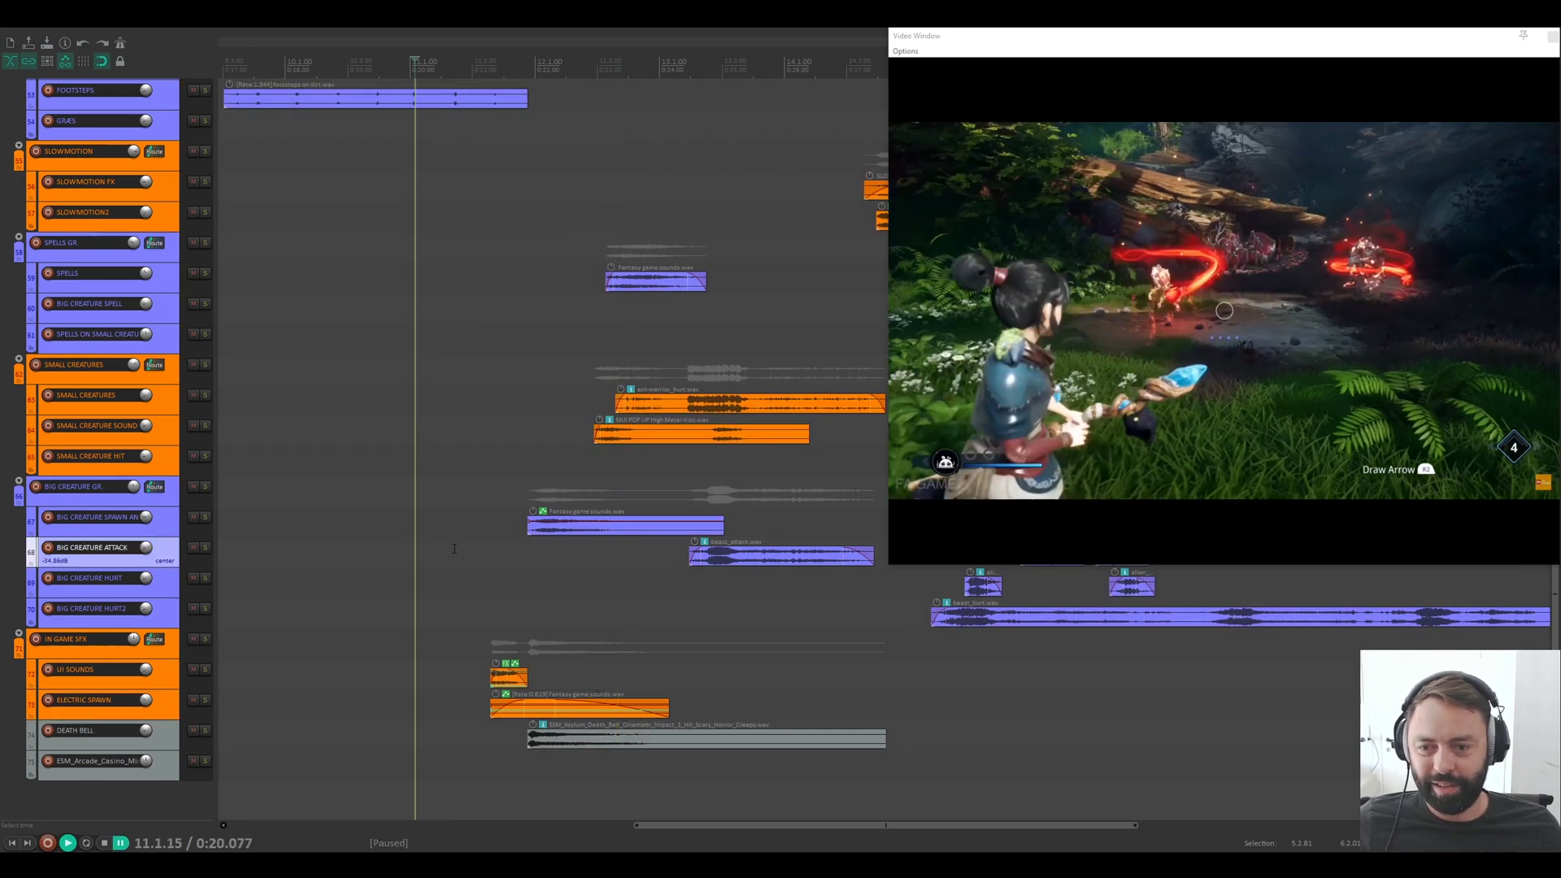
pyautogui.scroll(-5, 548, 478)
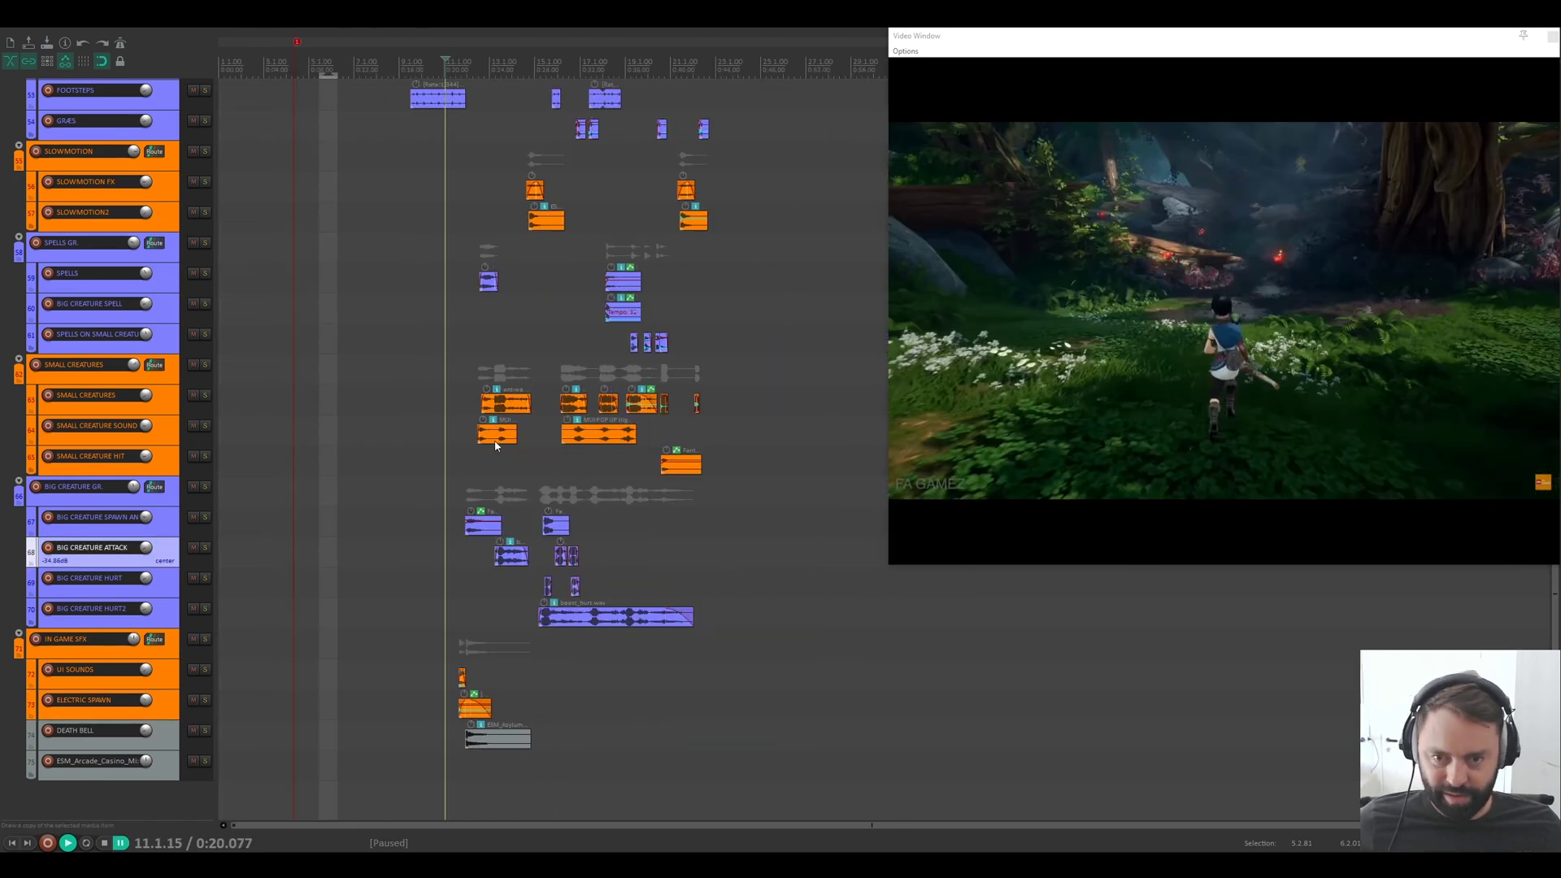
pyautogui.press('space')
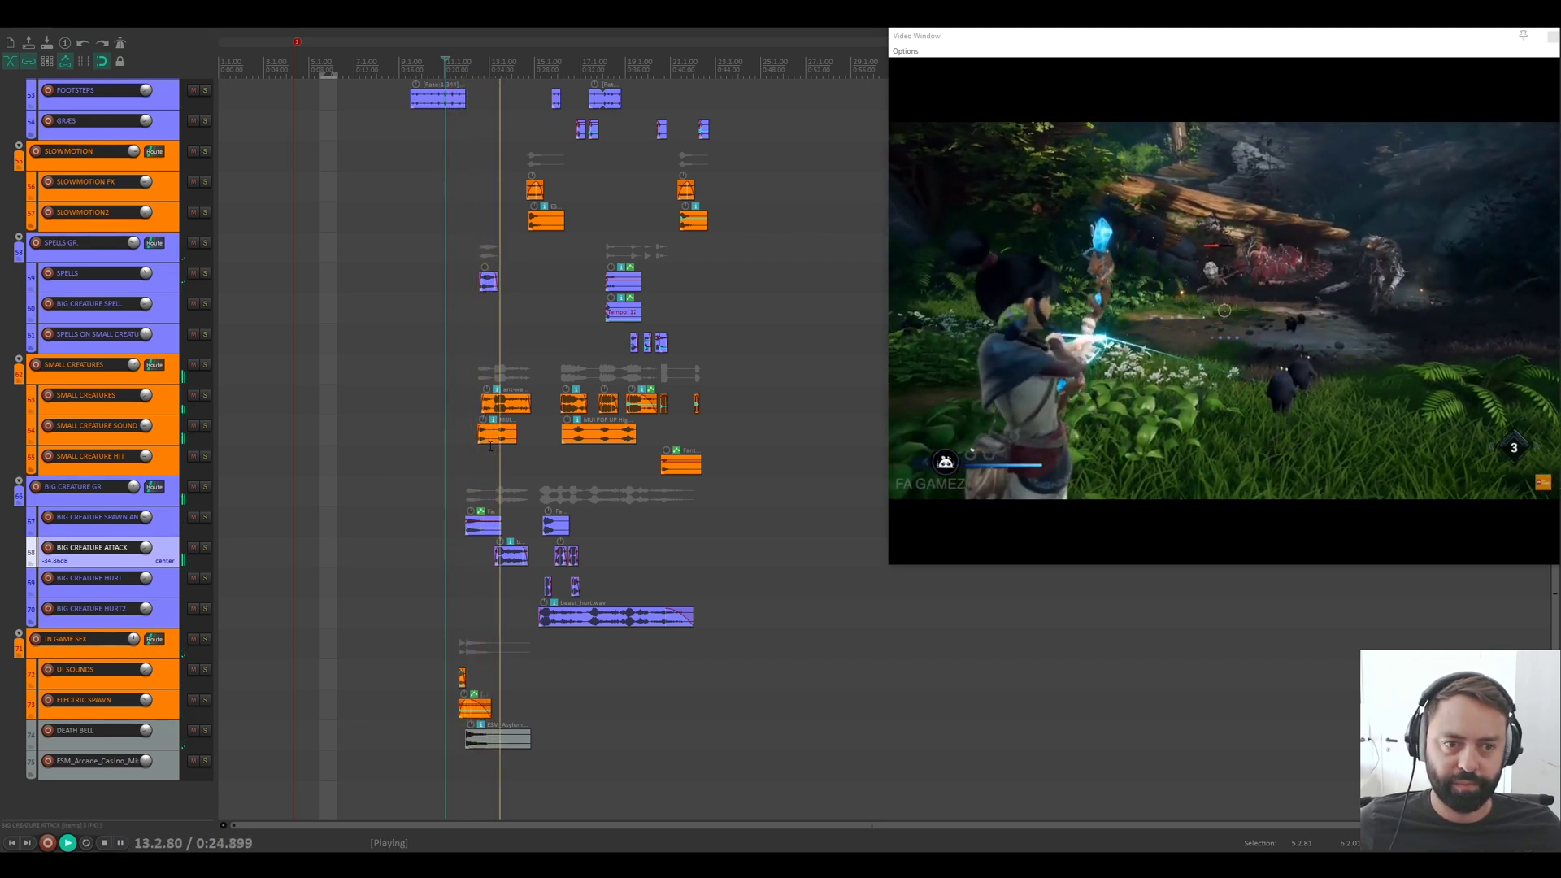
pyautogui.hotkey('ctrl', 'space')
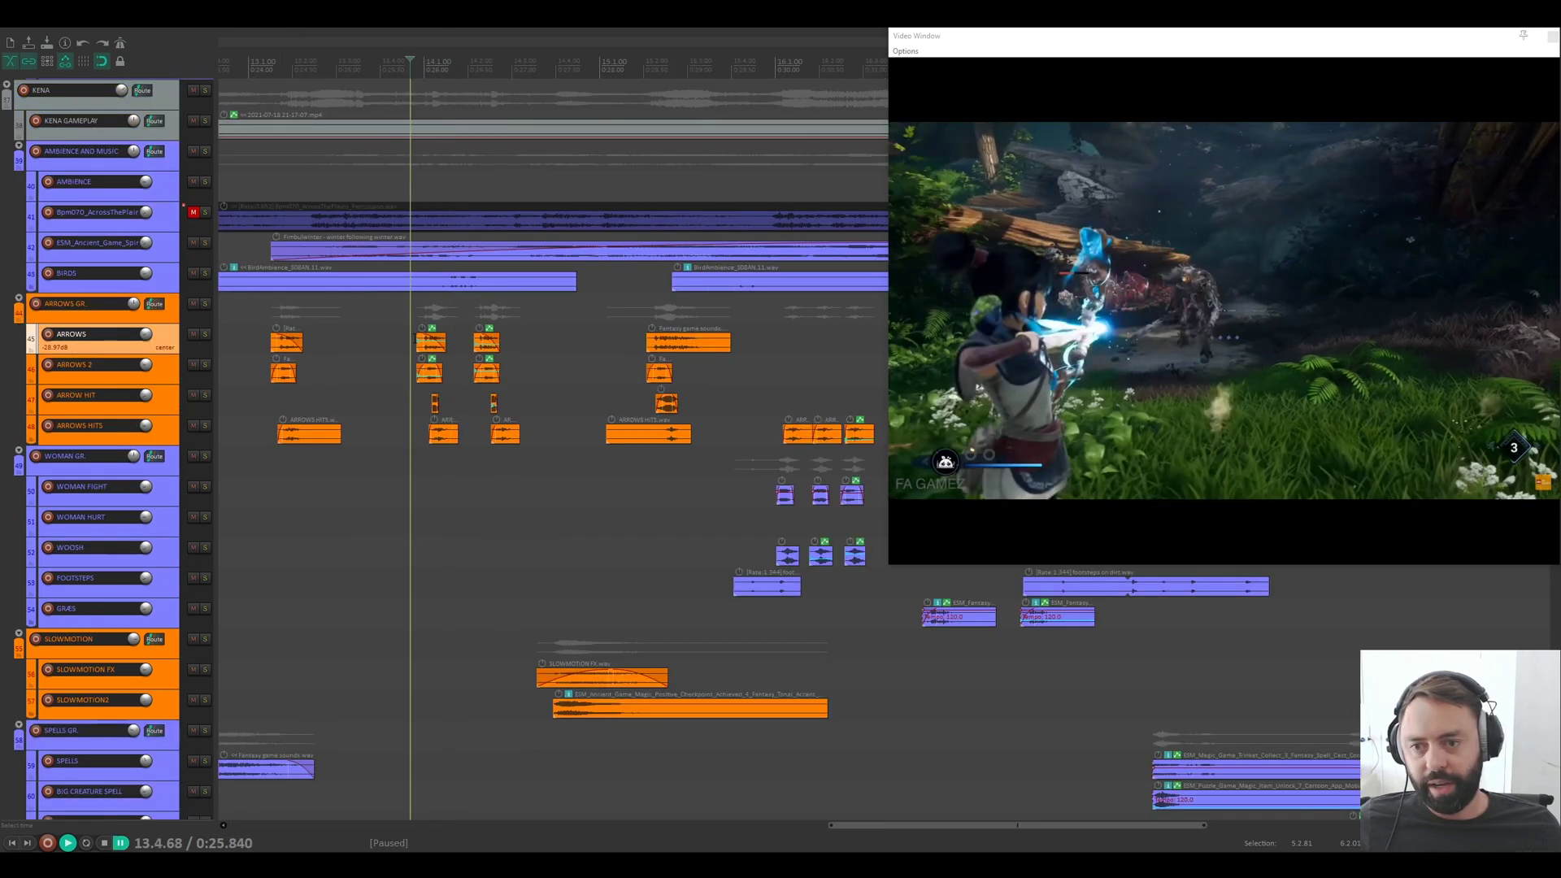
# Step: Set a time selection spanning the second and third groups of arrow clips and play it with the full mix
pyautogui.scroll(3, 419, 341)
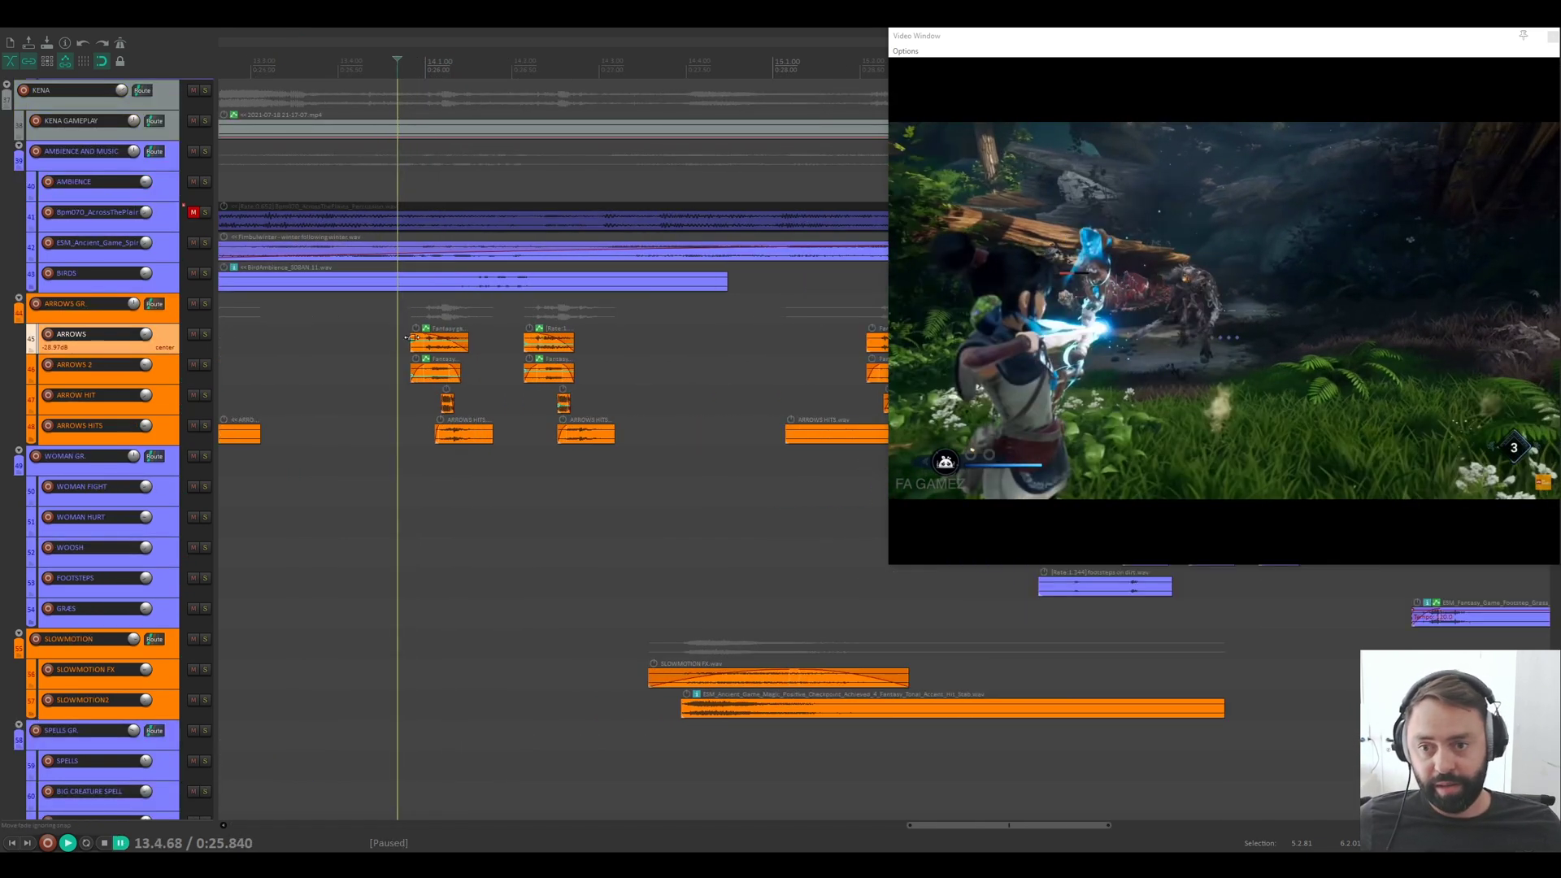
pyautogui.click(404, 338)
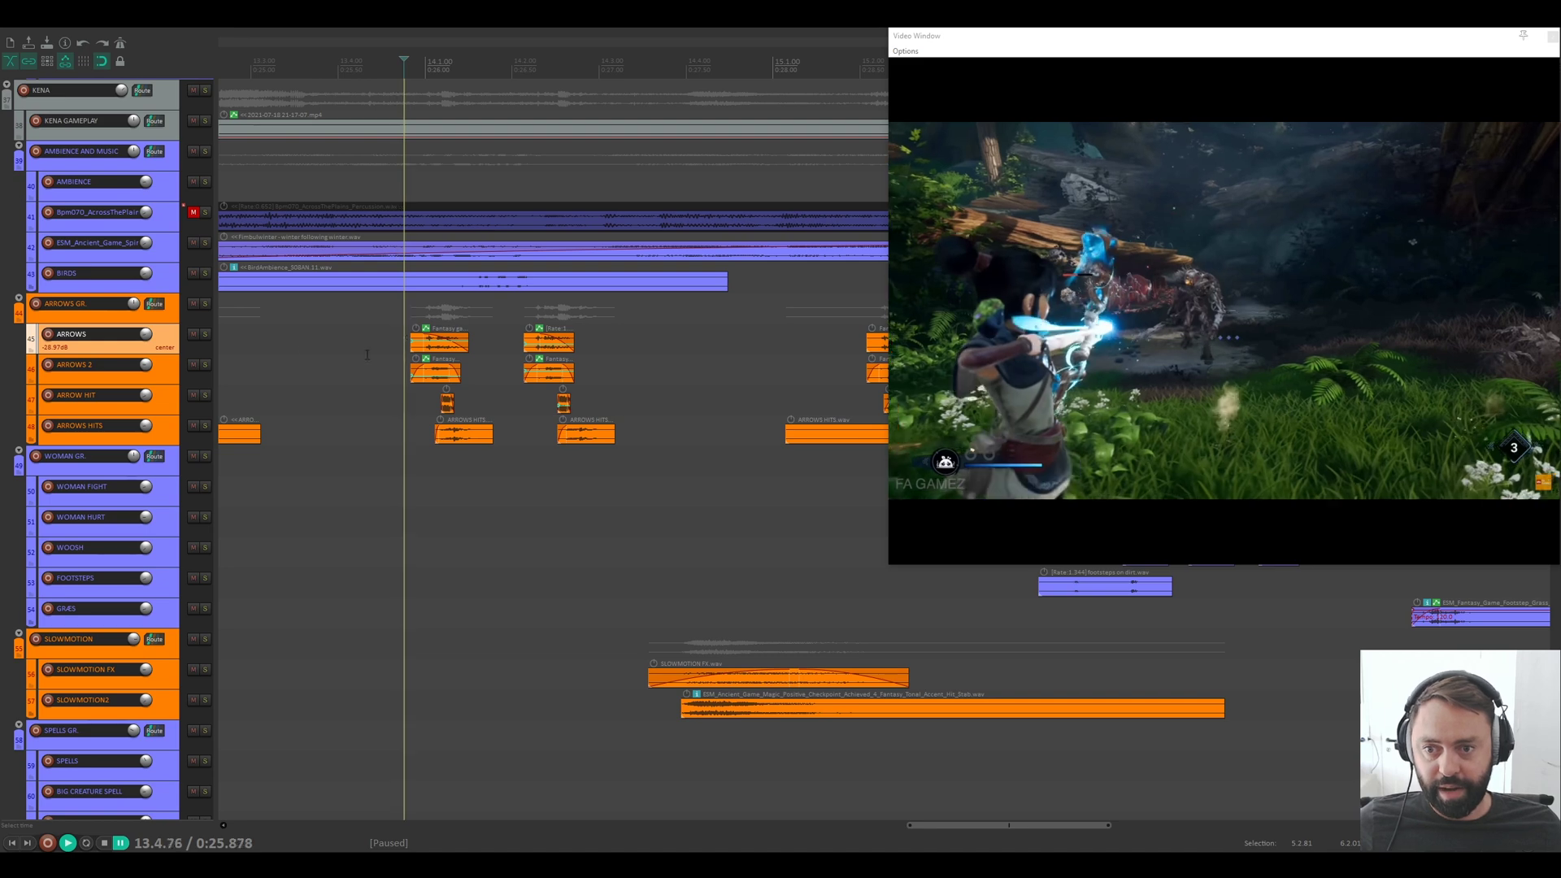
pyautogui.moveTo(404, 338); pyautogui.dragTo(610, 341)
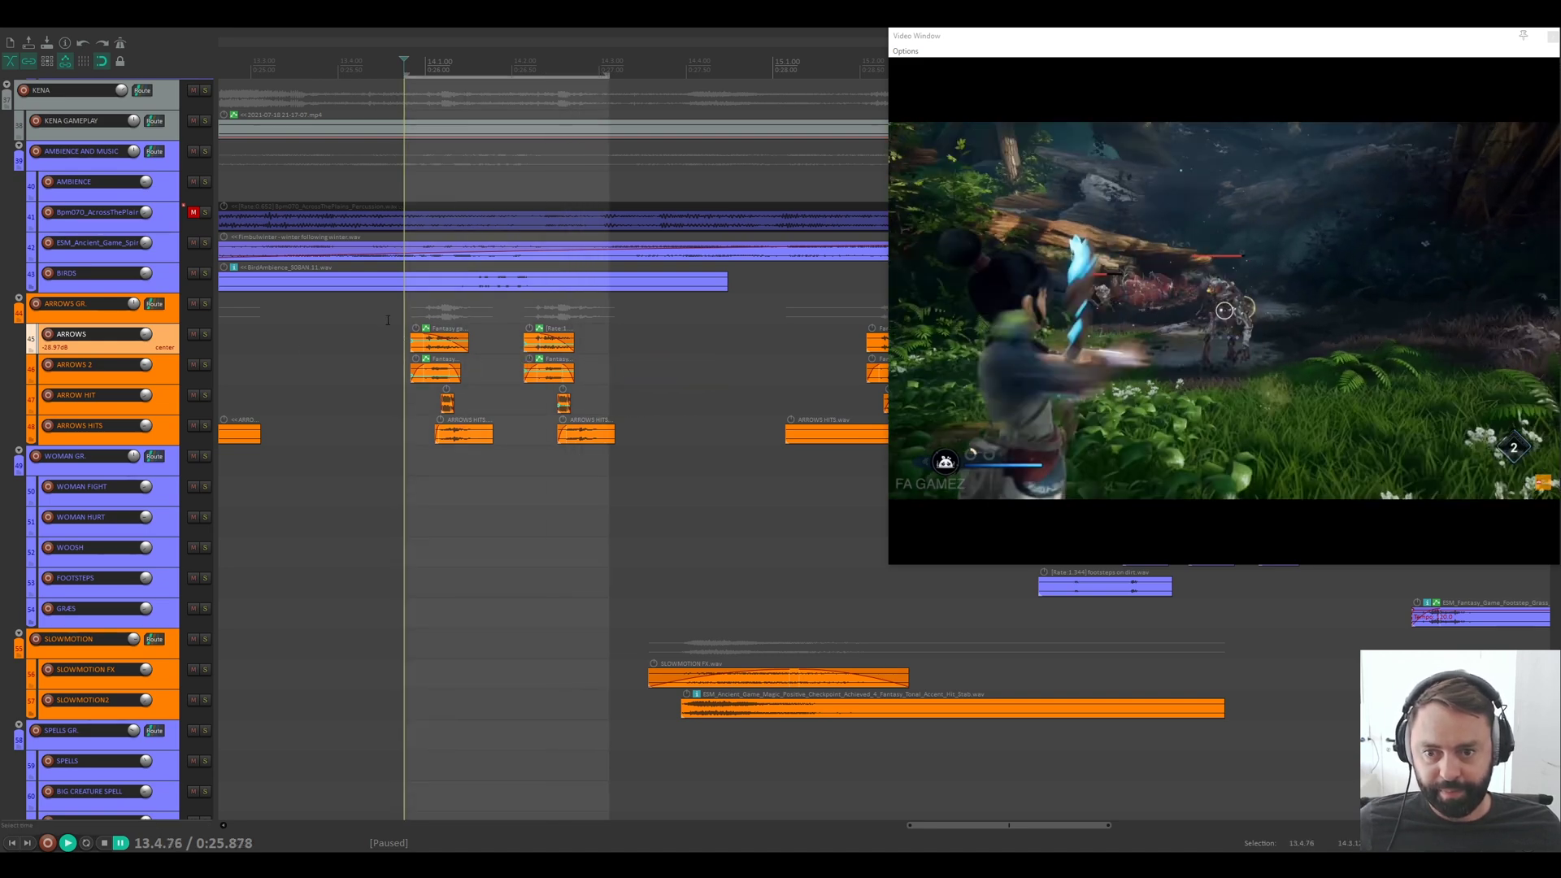
pyautogui.click(401, 344)
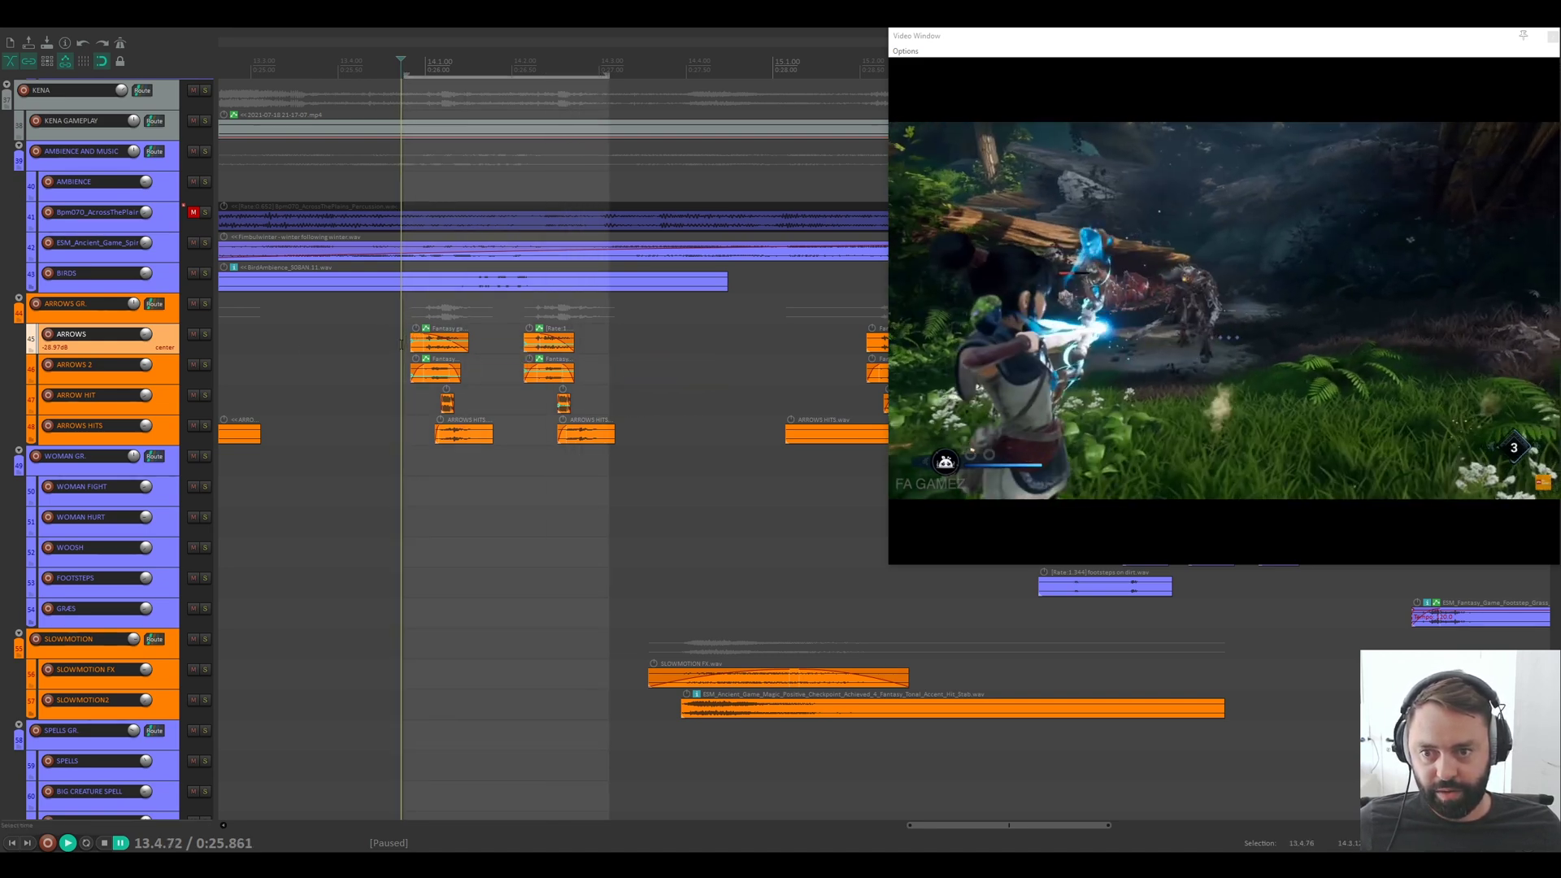
pyautogui.moveTo(609, 348); pyautogui.dragTo(636, 348)
pyautogui.press('space')
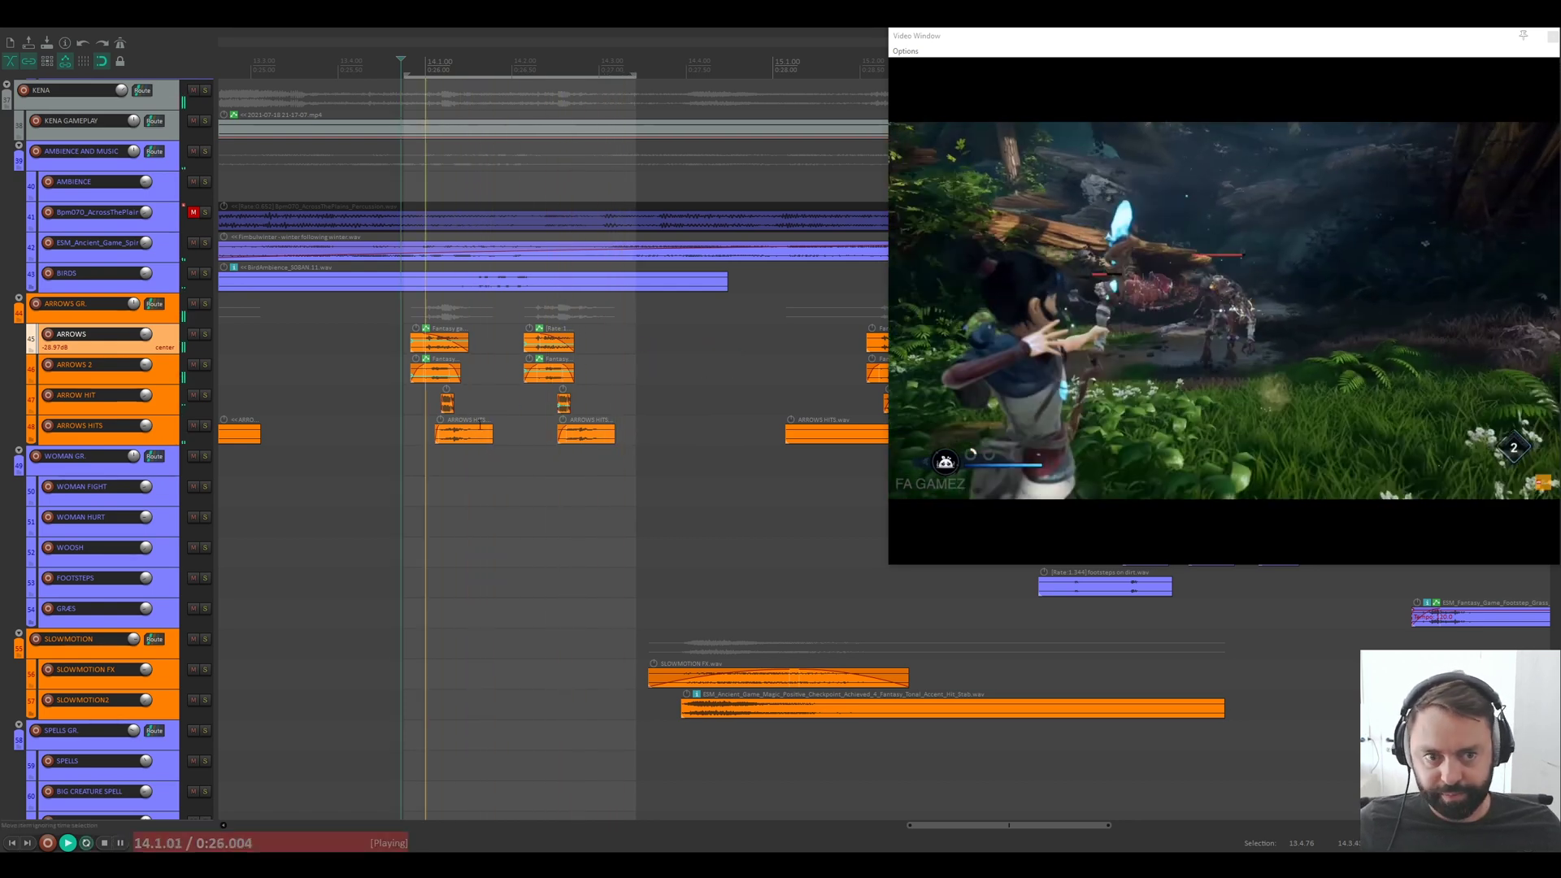
# Step: Solo the ARROWS GR. folder while the time selection over the arrow clips plays, and stop playback
pyautogui.click(205, 303)
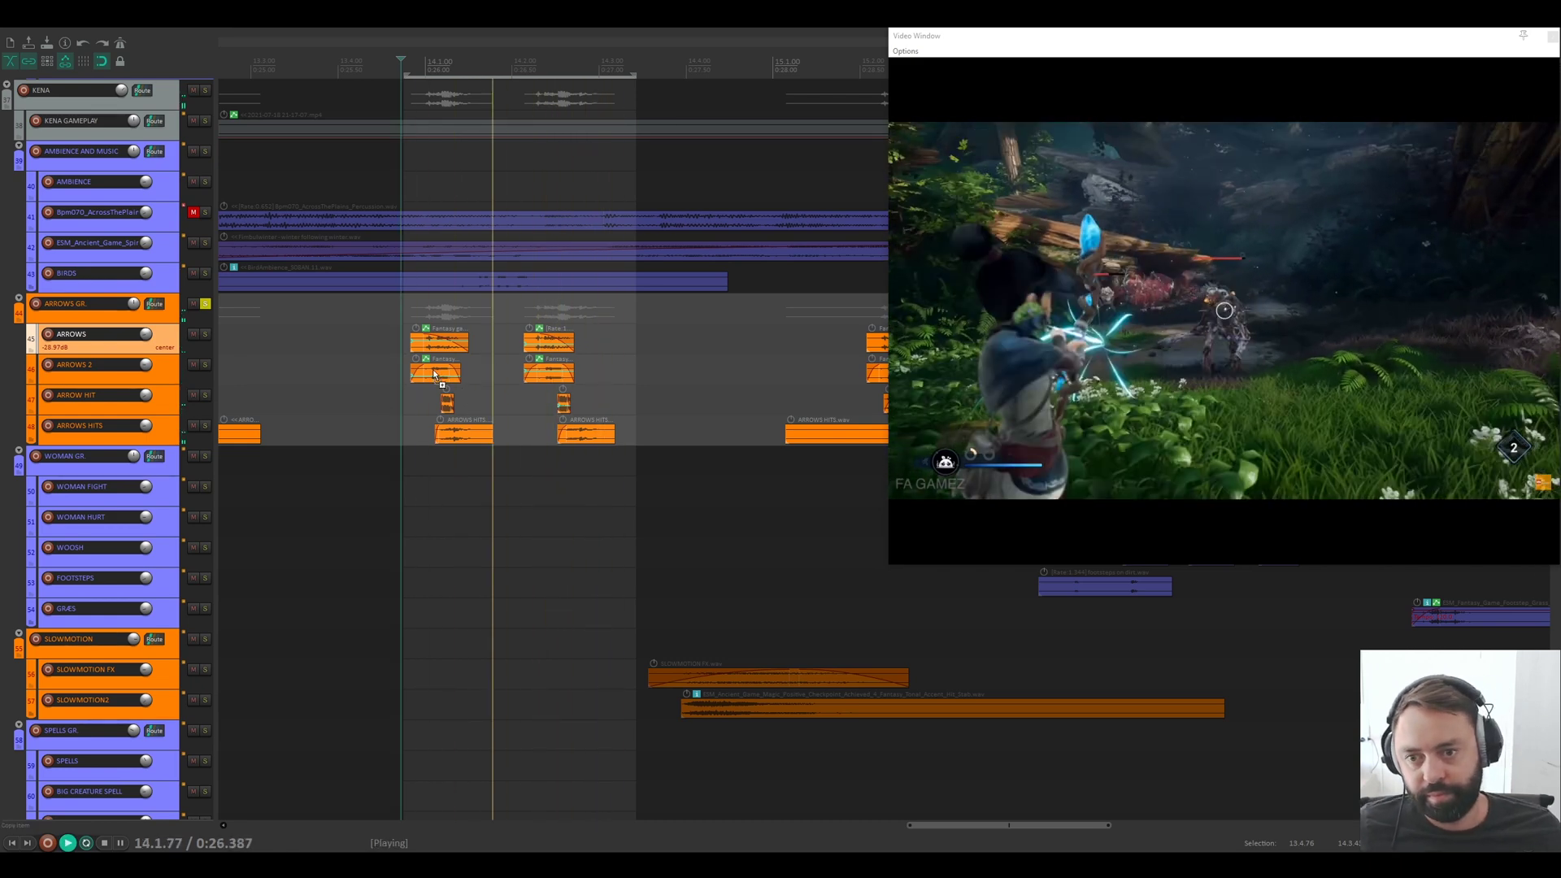
pyautogui.scroll(2, 419, 366)
pyautogui.press('space')
# Step: Solo the ARROWS track inside the folder, play the selected arrow shots, and clear its solo
pyautogui.click(206, 334)
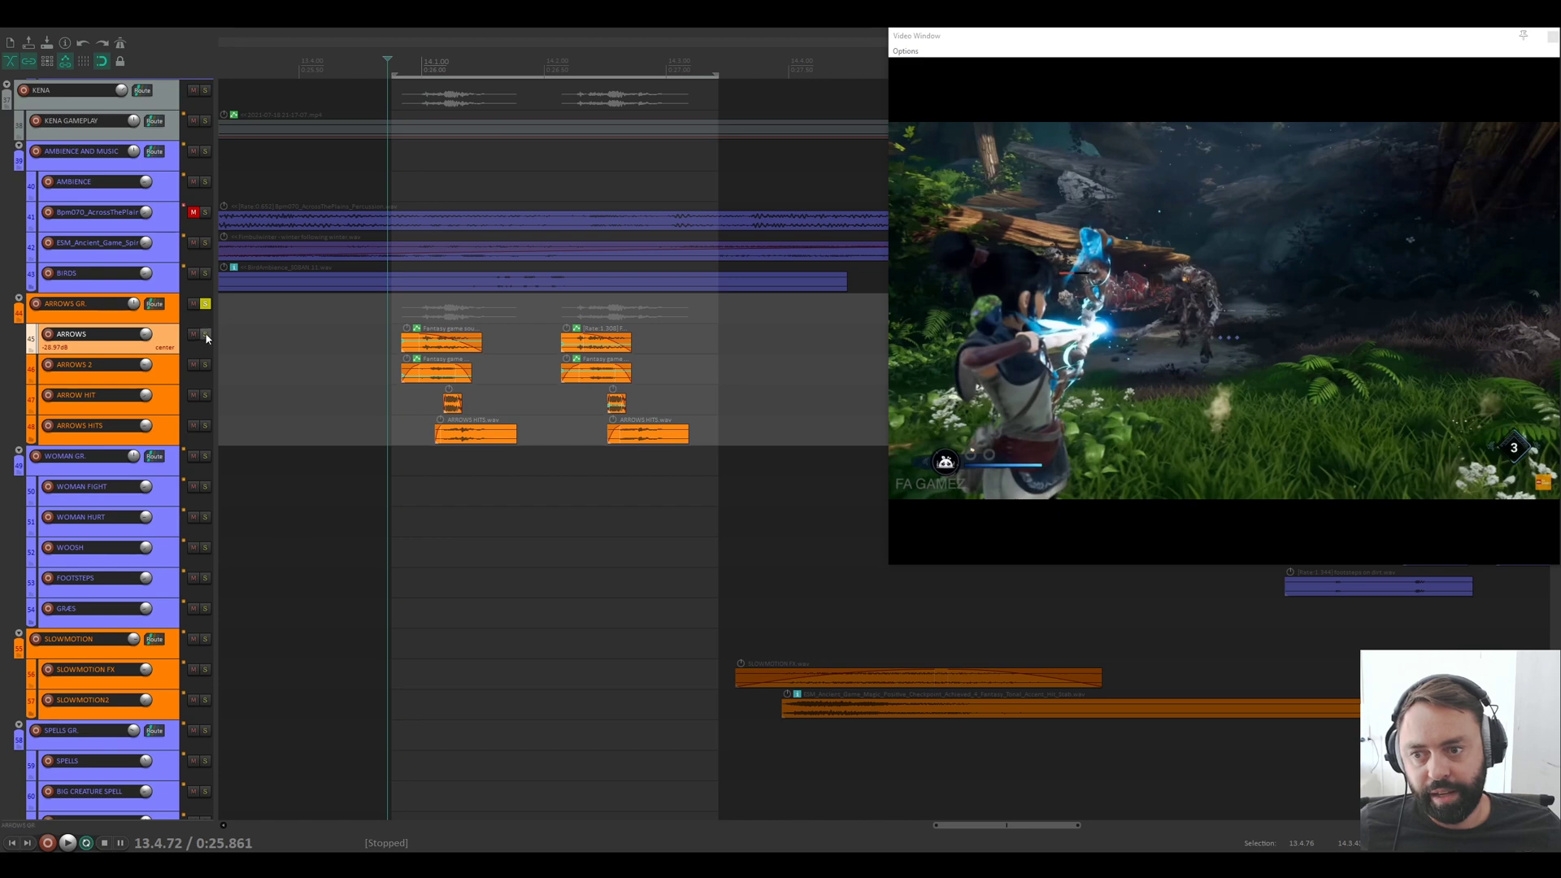
pyautogui.press('space')
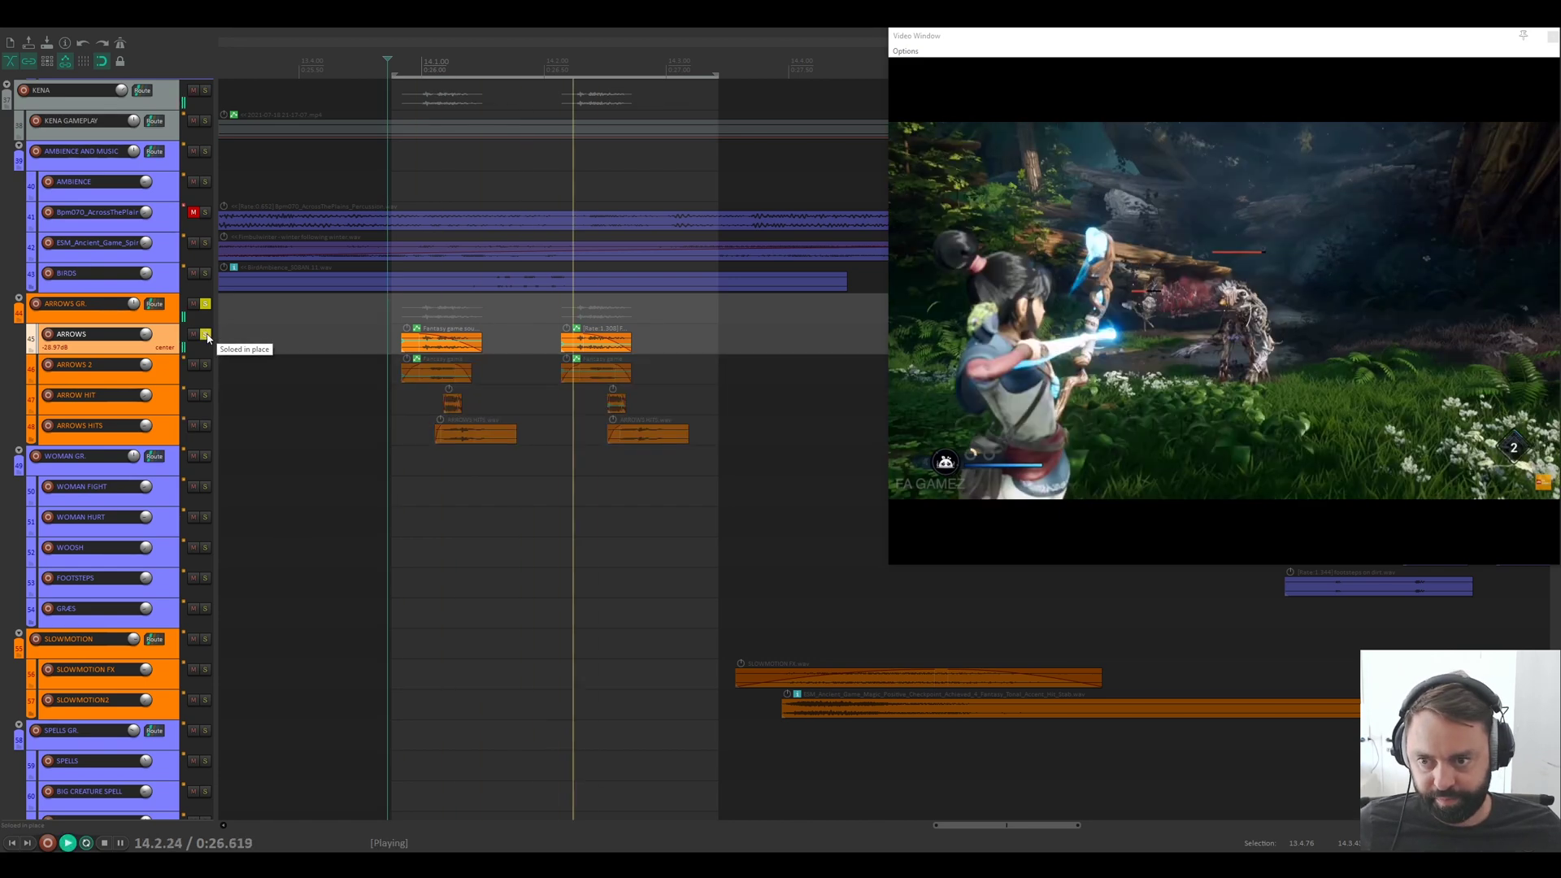
pyautogui.press('space')
pyautogui.click(206, 334)
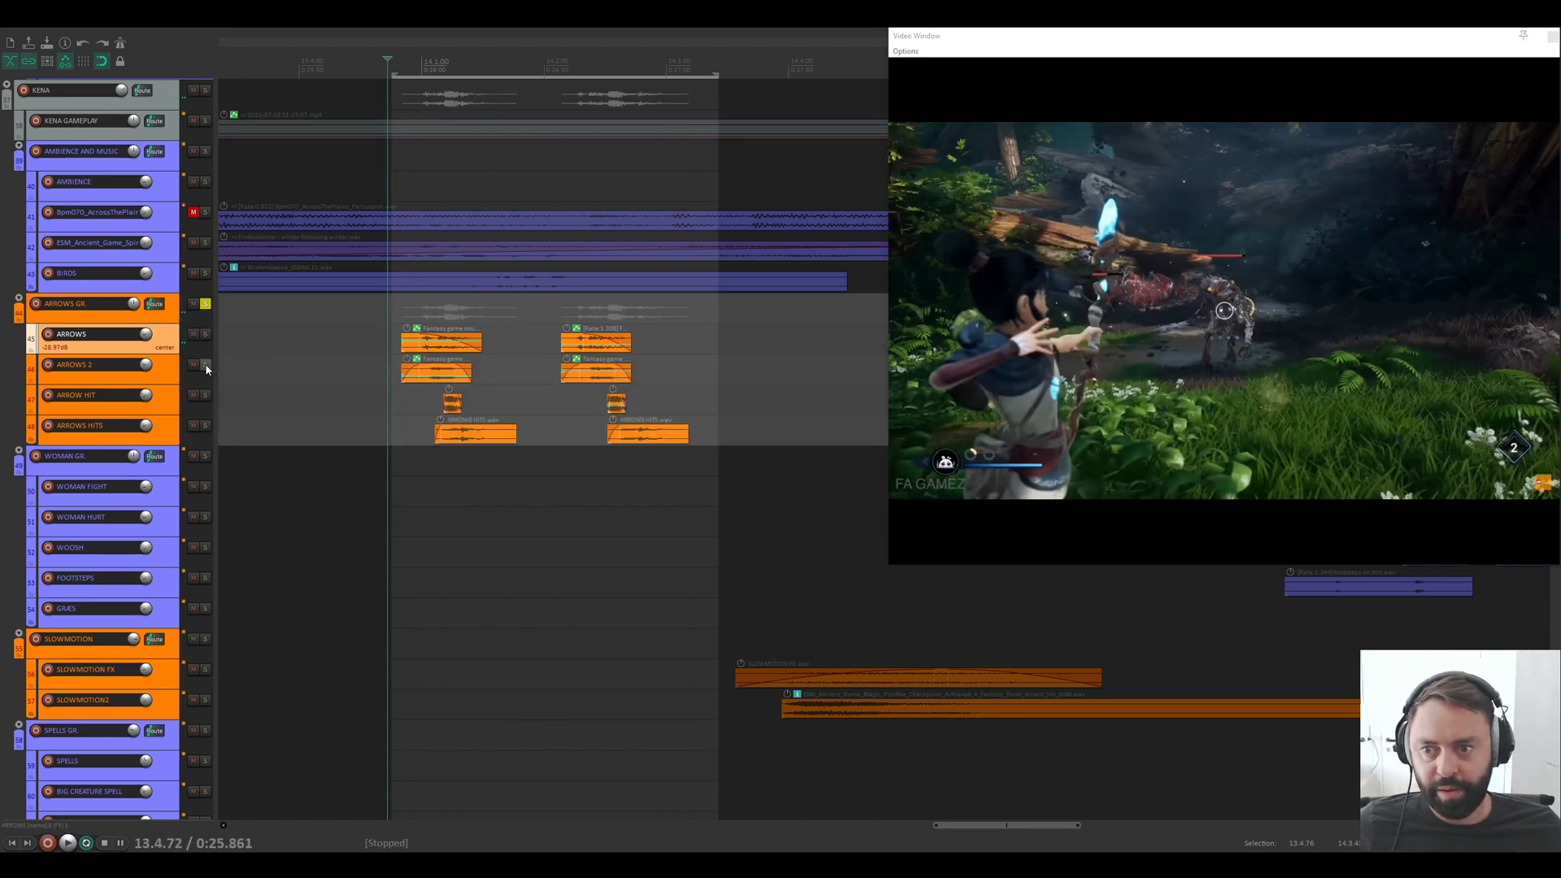
# Step: Solo the ARROWS 2 track, listen to it over the same arrow shots, and clear its solo
pyautogui.click(206, 365)
pyautogui.press('space')
pyautogui.click(206, 367)
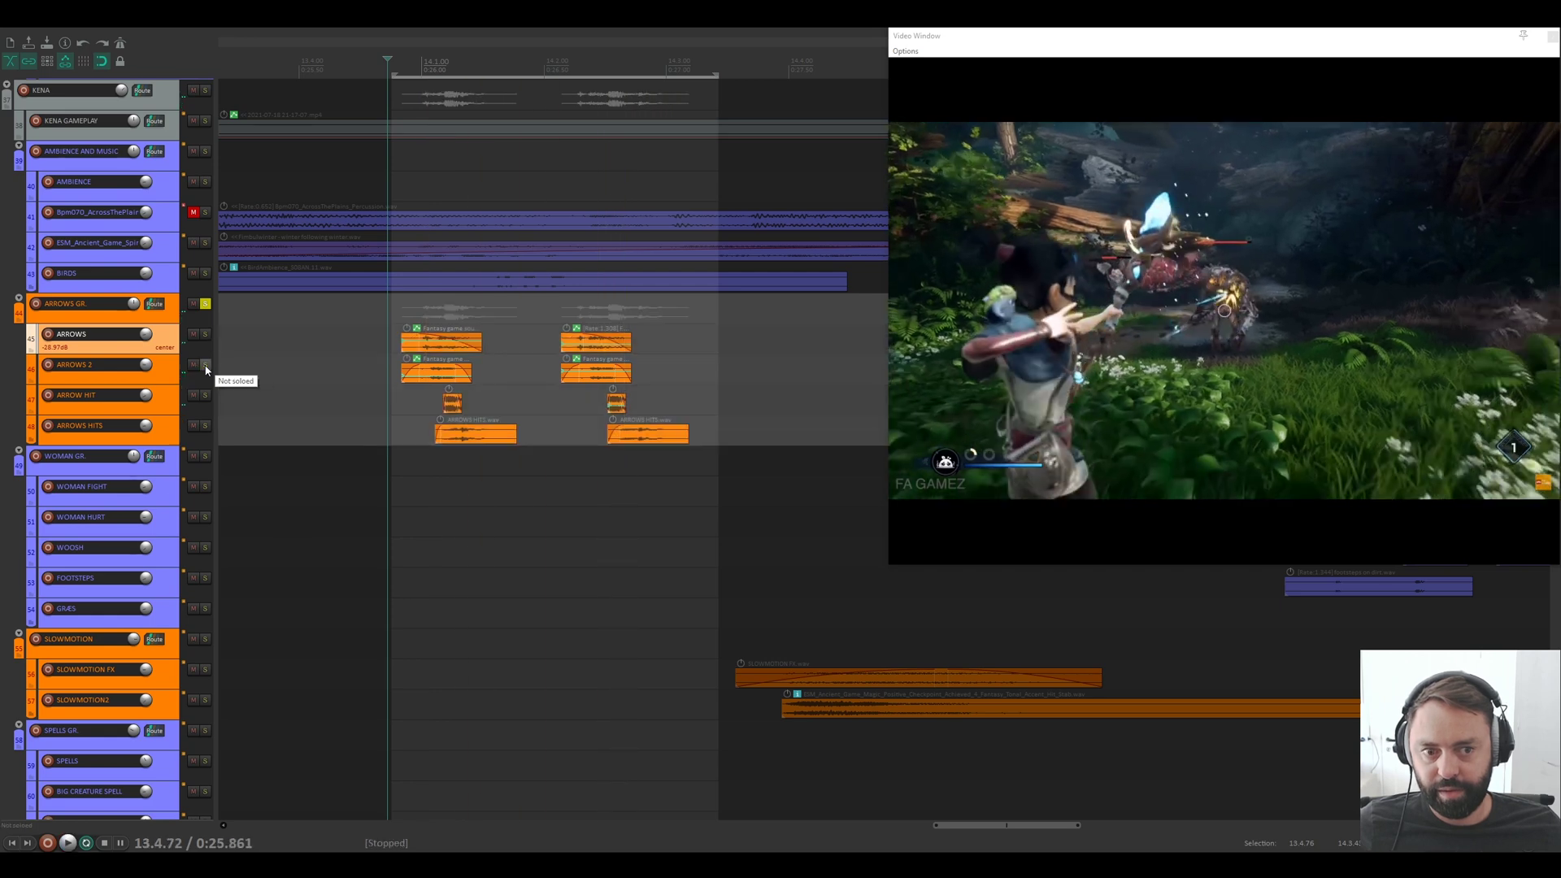
pyautogui.press('space')
# Step: Solo the ARROW HIT track, play its clips in the time selection, and clear its solo
pyautogui.click(206, 395)
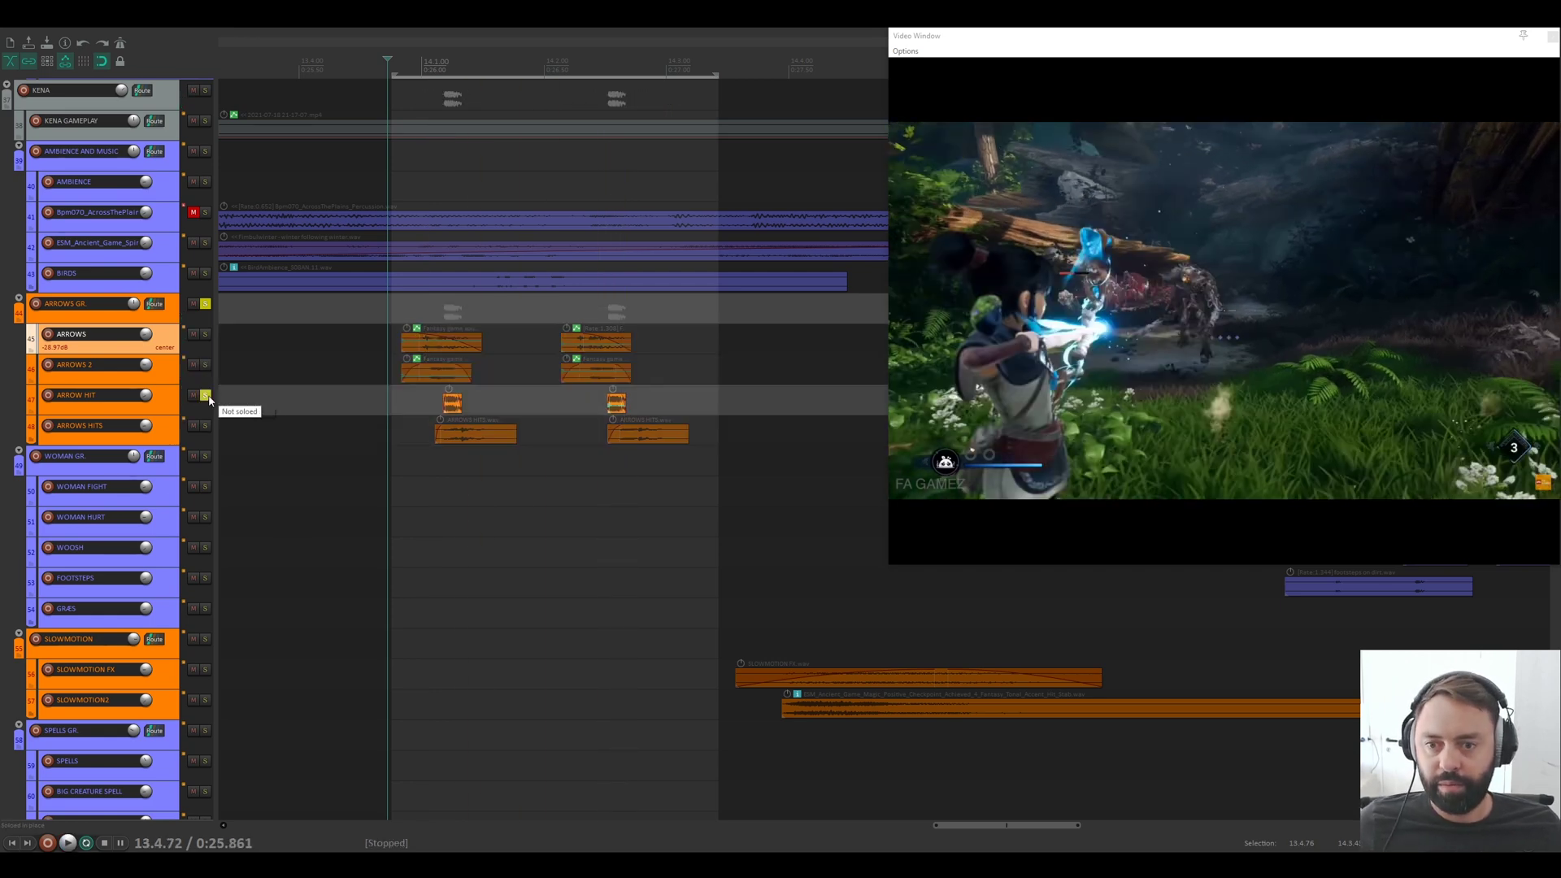
pyautogui.press('space')
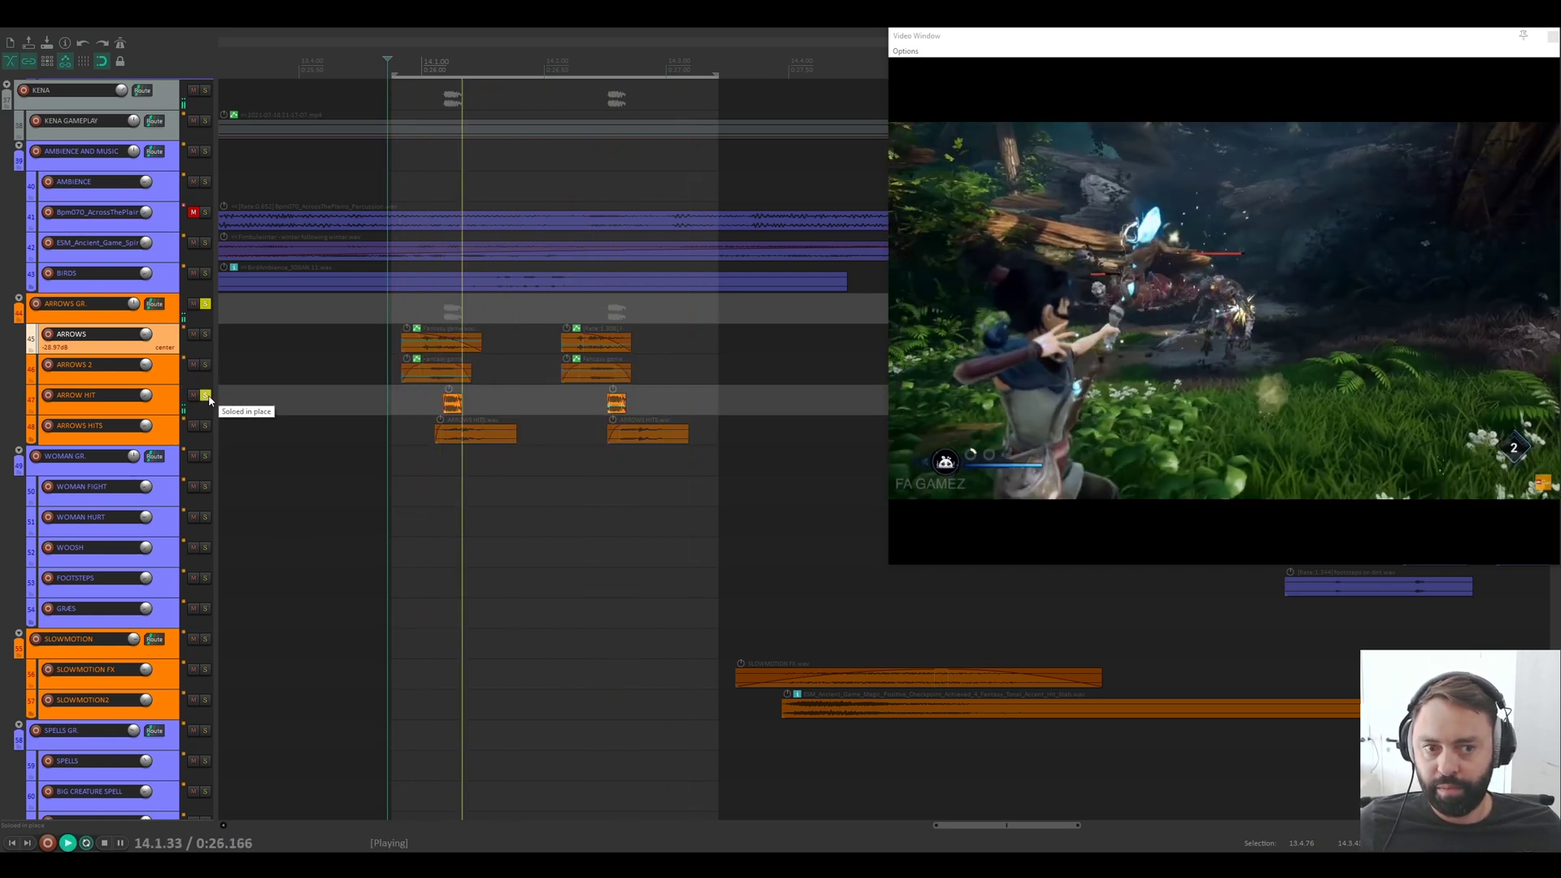
pyautogui.click(206, 395)
pyautogui.press('space')
# Step: Solo and play the ARROWS HITS track, then clear its solo and play all ARROWS GR. layers together
pyautogui.click(206, 427)
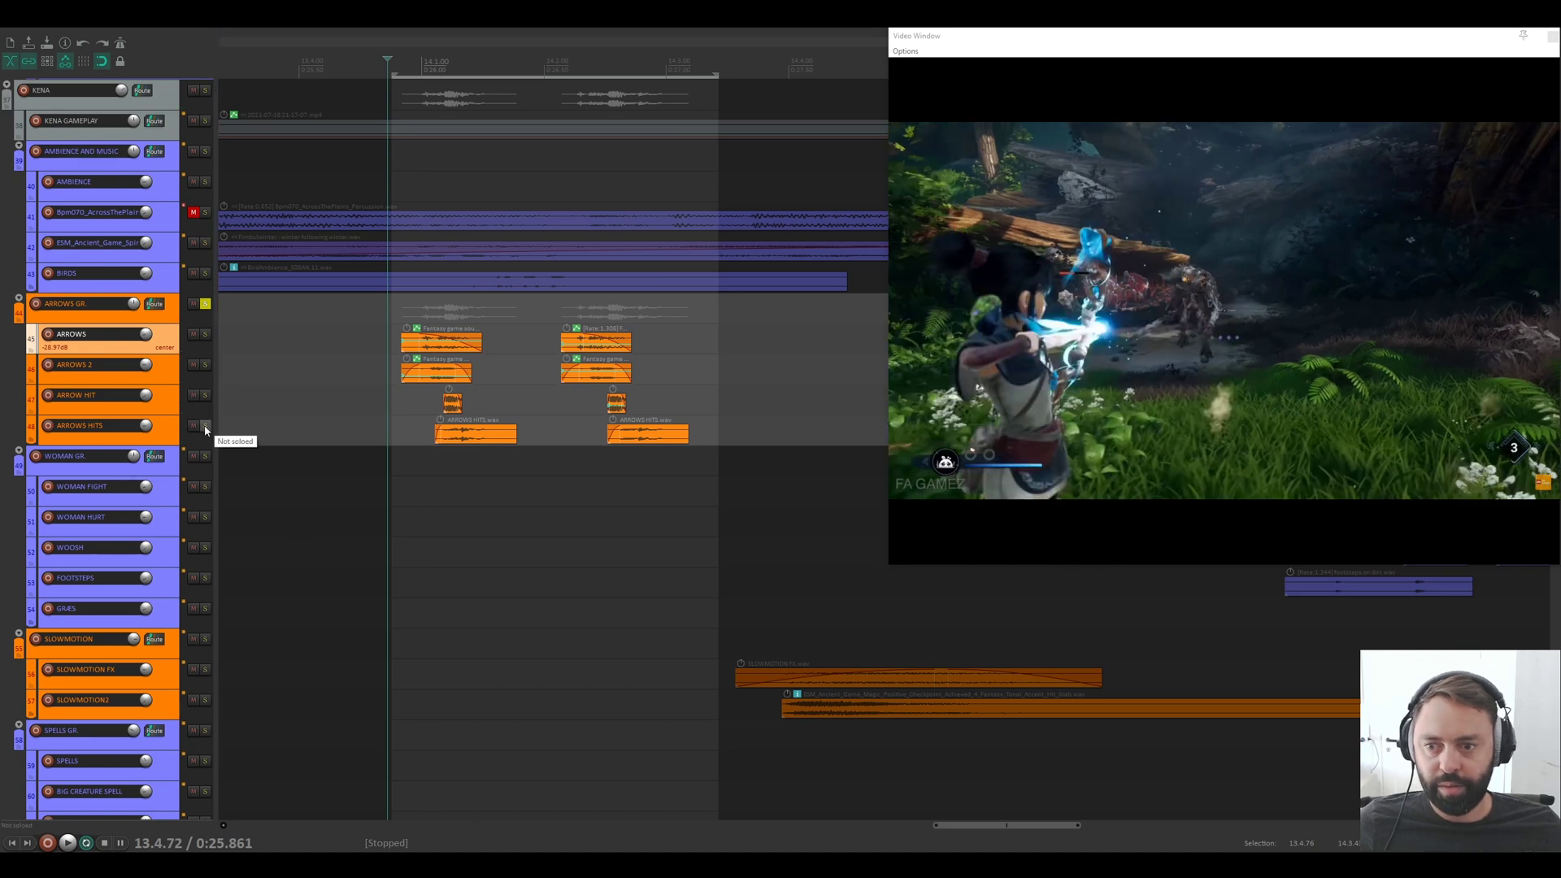
pyautogui.click(206, 427)
pyautogui.press('space')
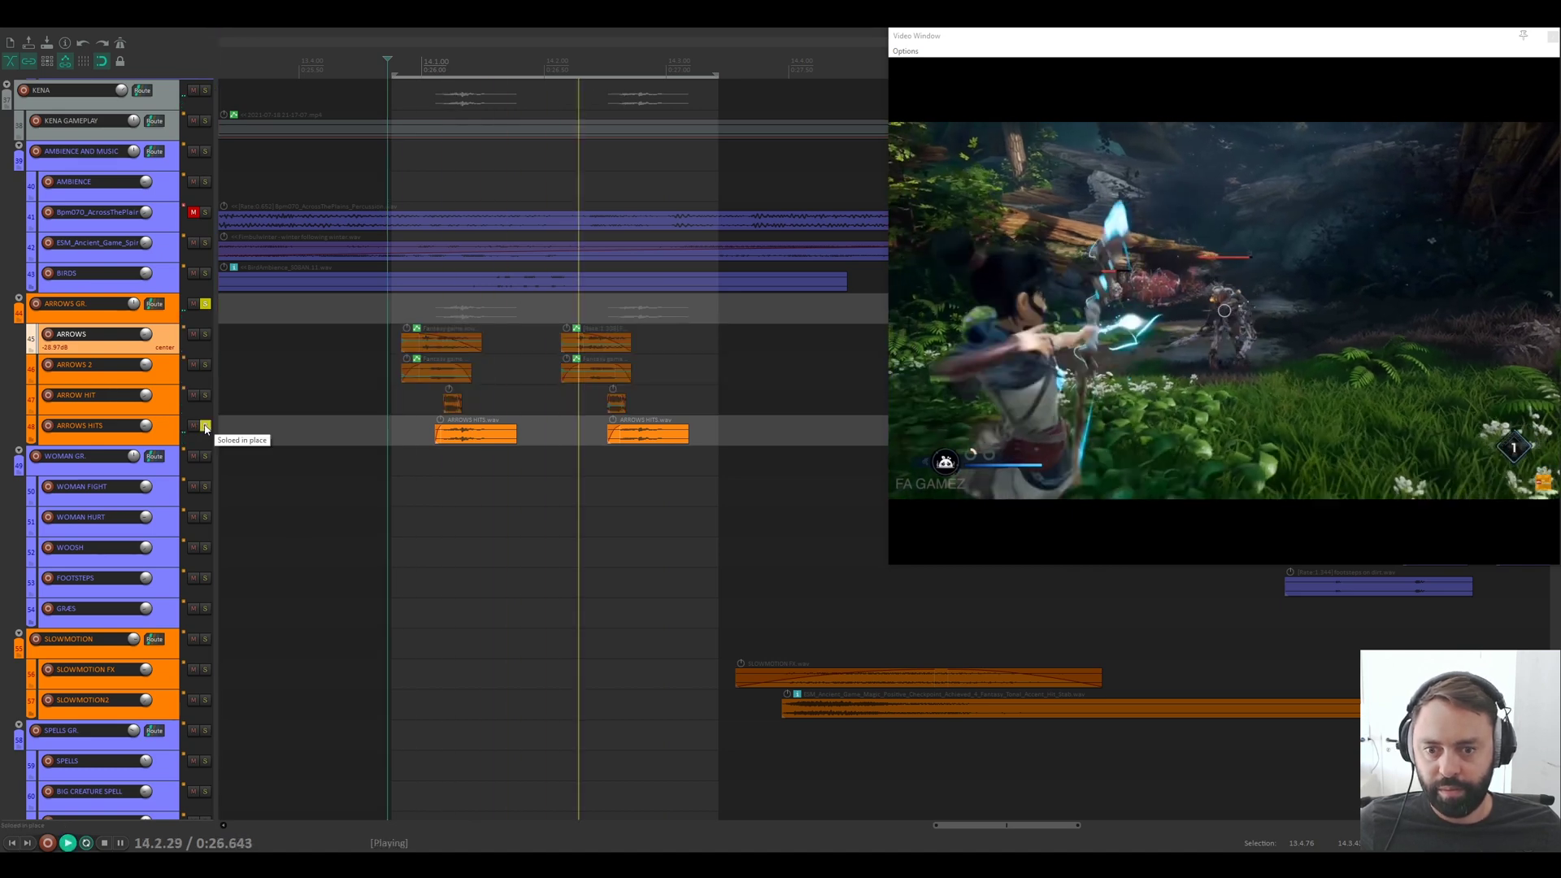
pyautogui.press('space')
pyautogui.click(206, 427)
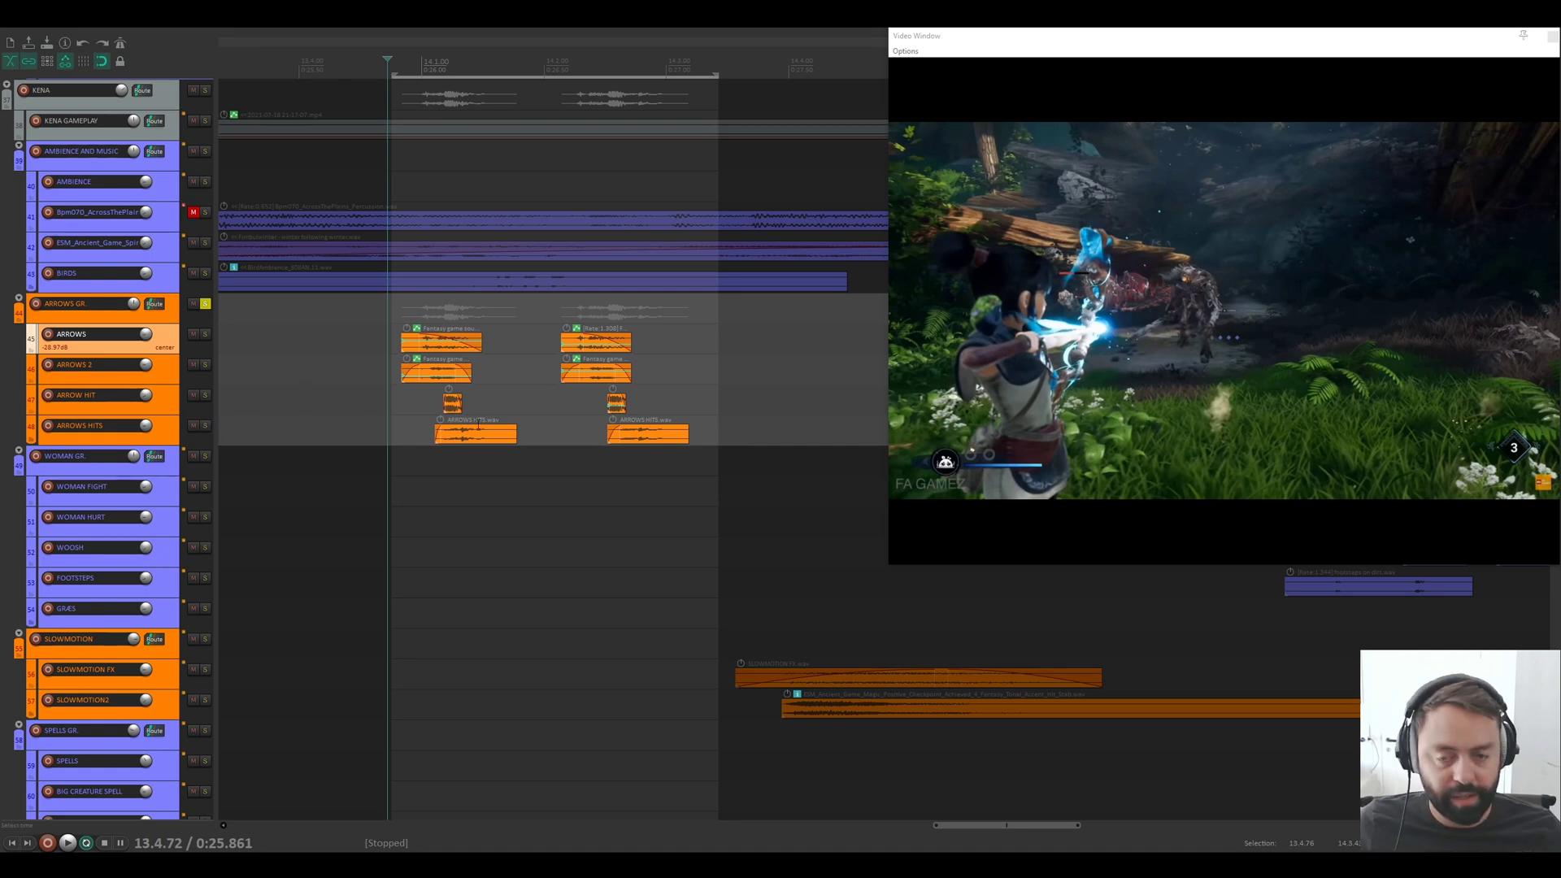
pyautogui.press('space')
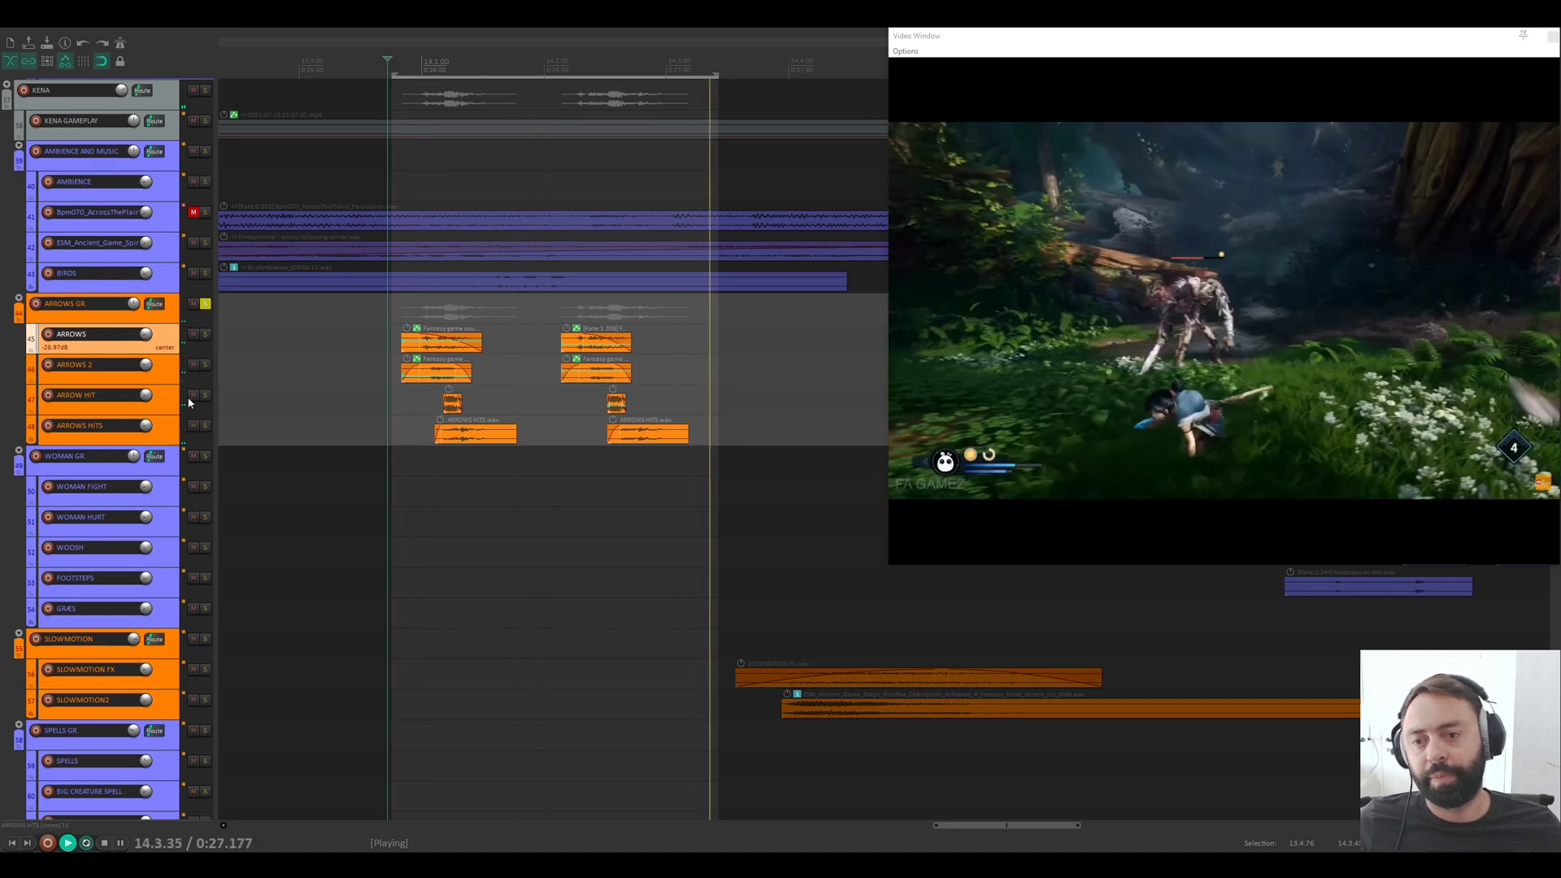
pyautogui.press('space')
# Step: Play the full mix from the end of the time selection through the slow-motion and close-combat section, pausing at the spells on the small creatures
pyautogui.scroll(-5, 461, 343)
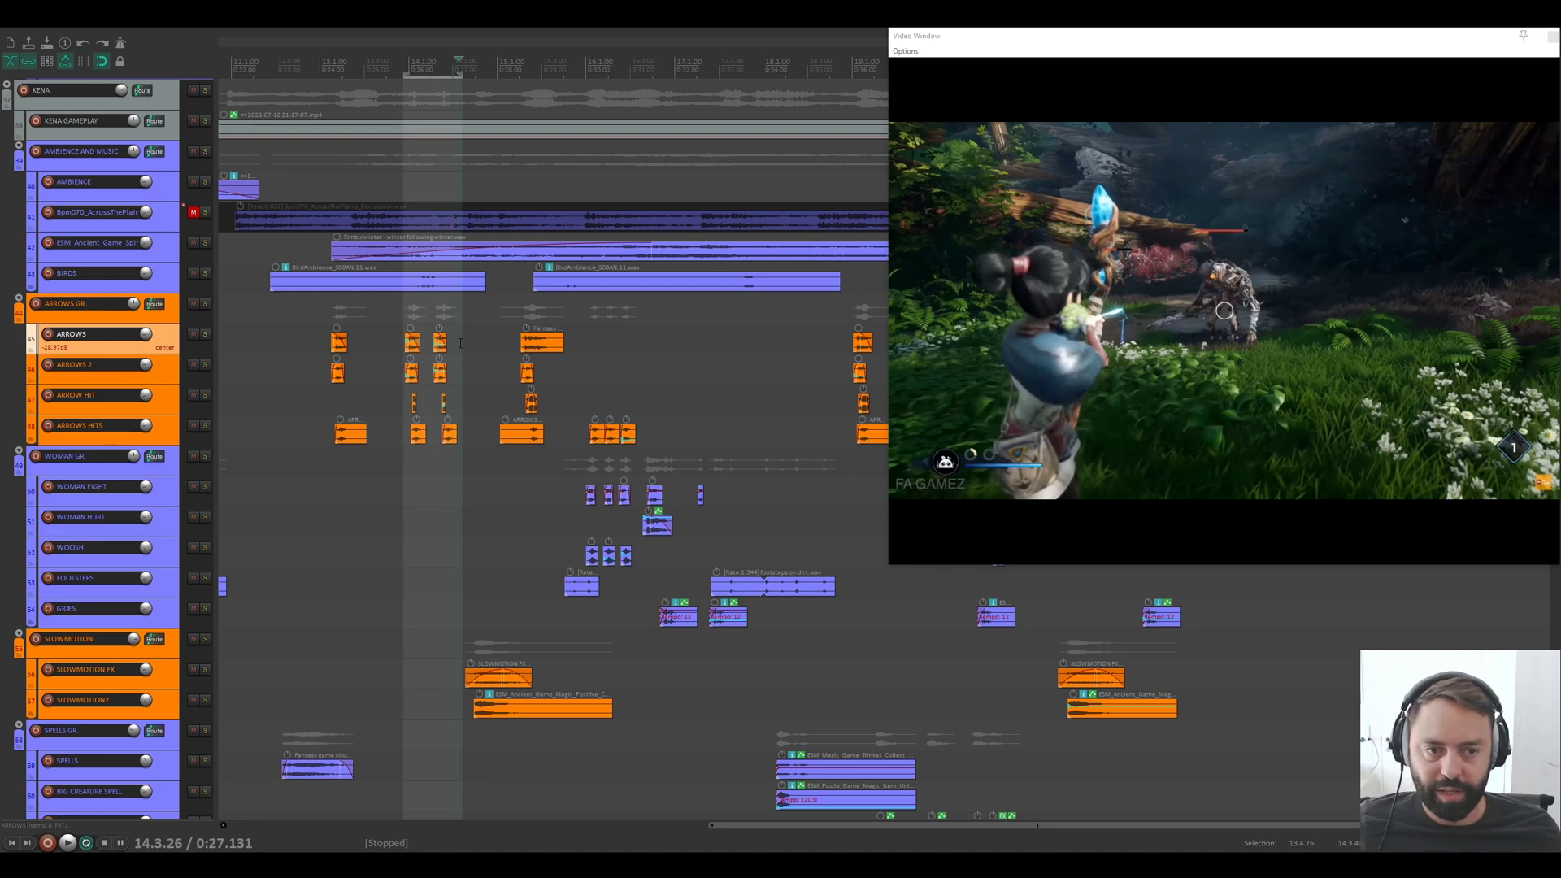
pyautogui.moveTo(444, 345)
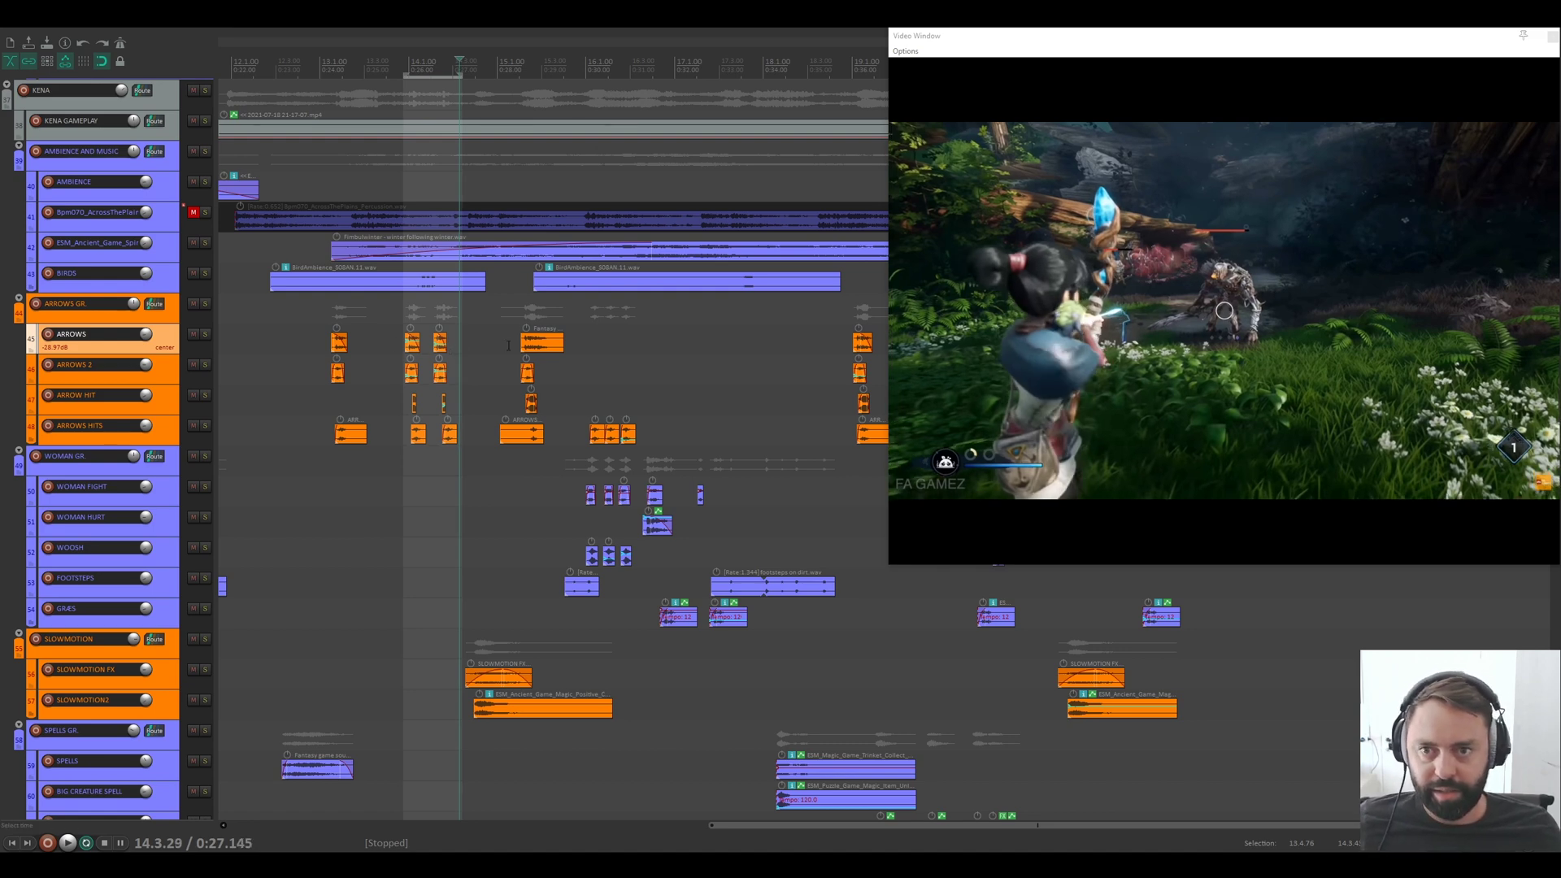
pyautogui.scroll(-6, 488, 379)
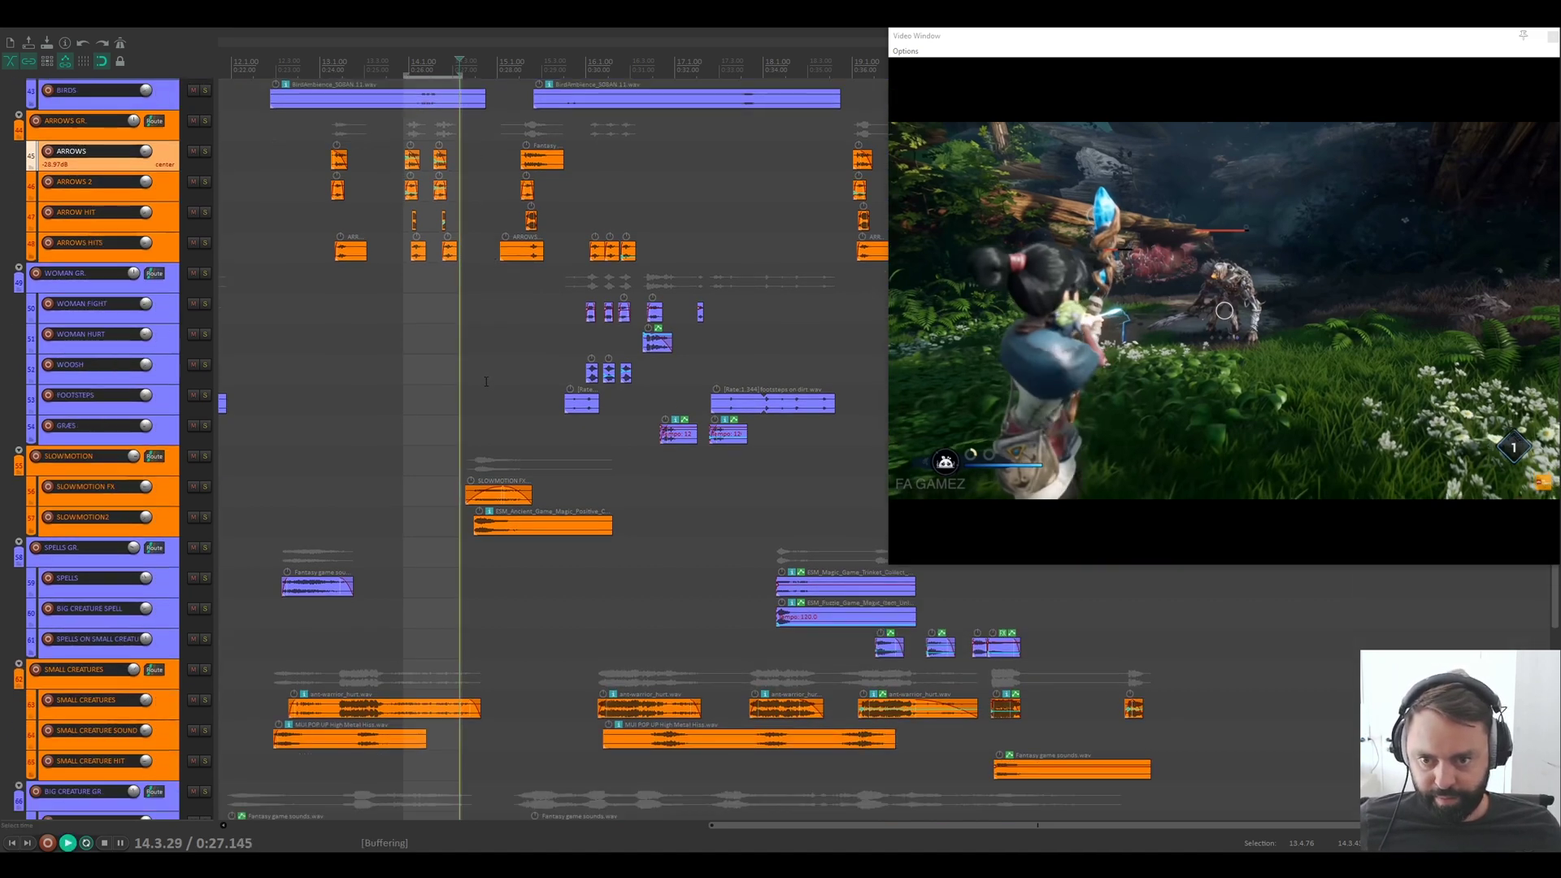
pyautogui.press('space')
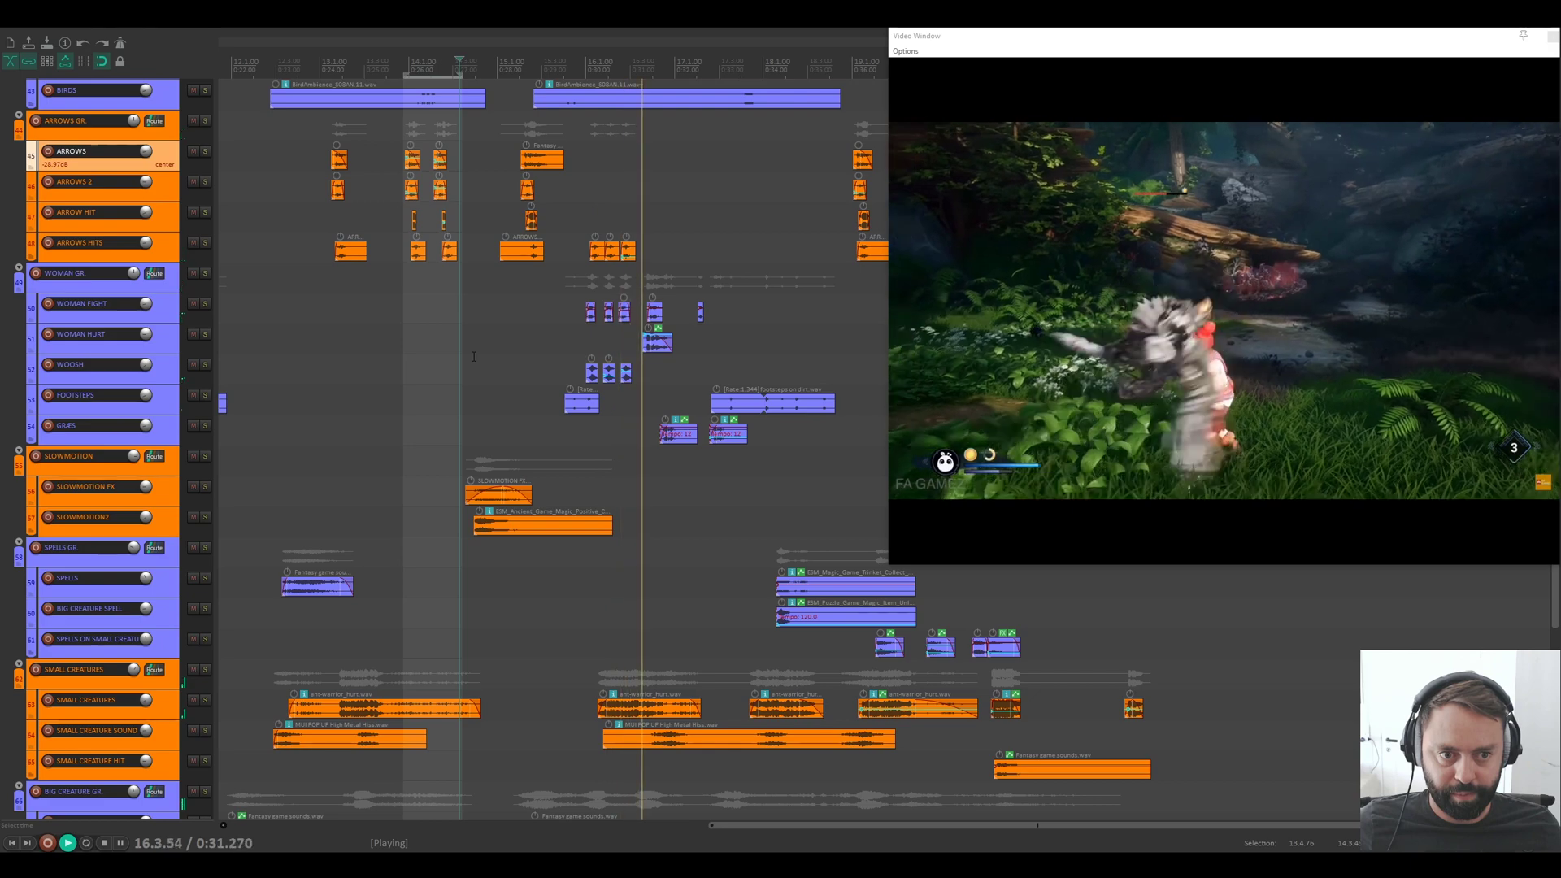
pyautogui.press('space')
pyautogui.press('space')
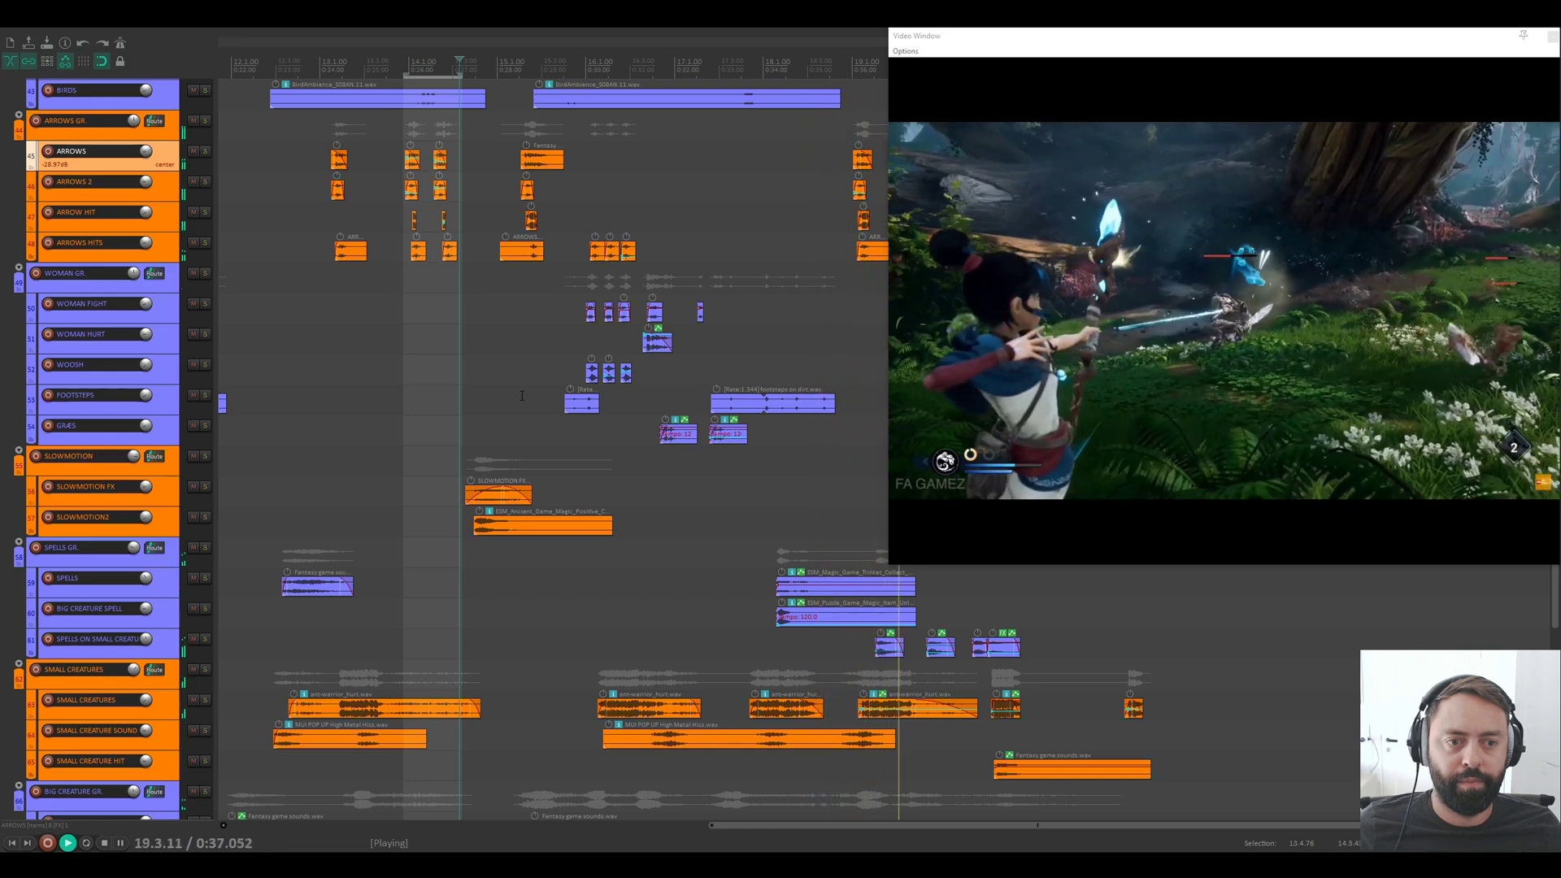
pyautogui.press('space')
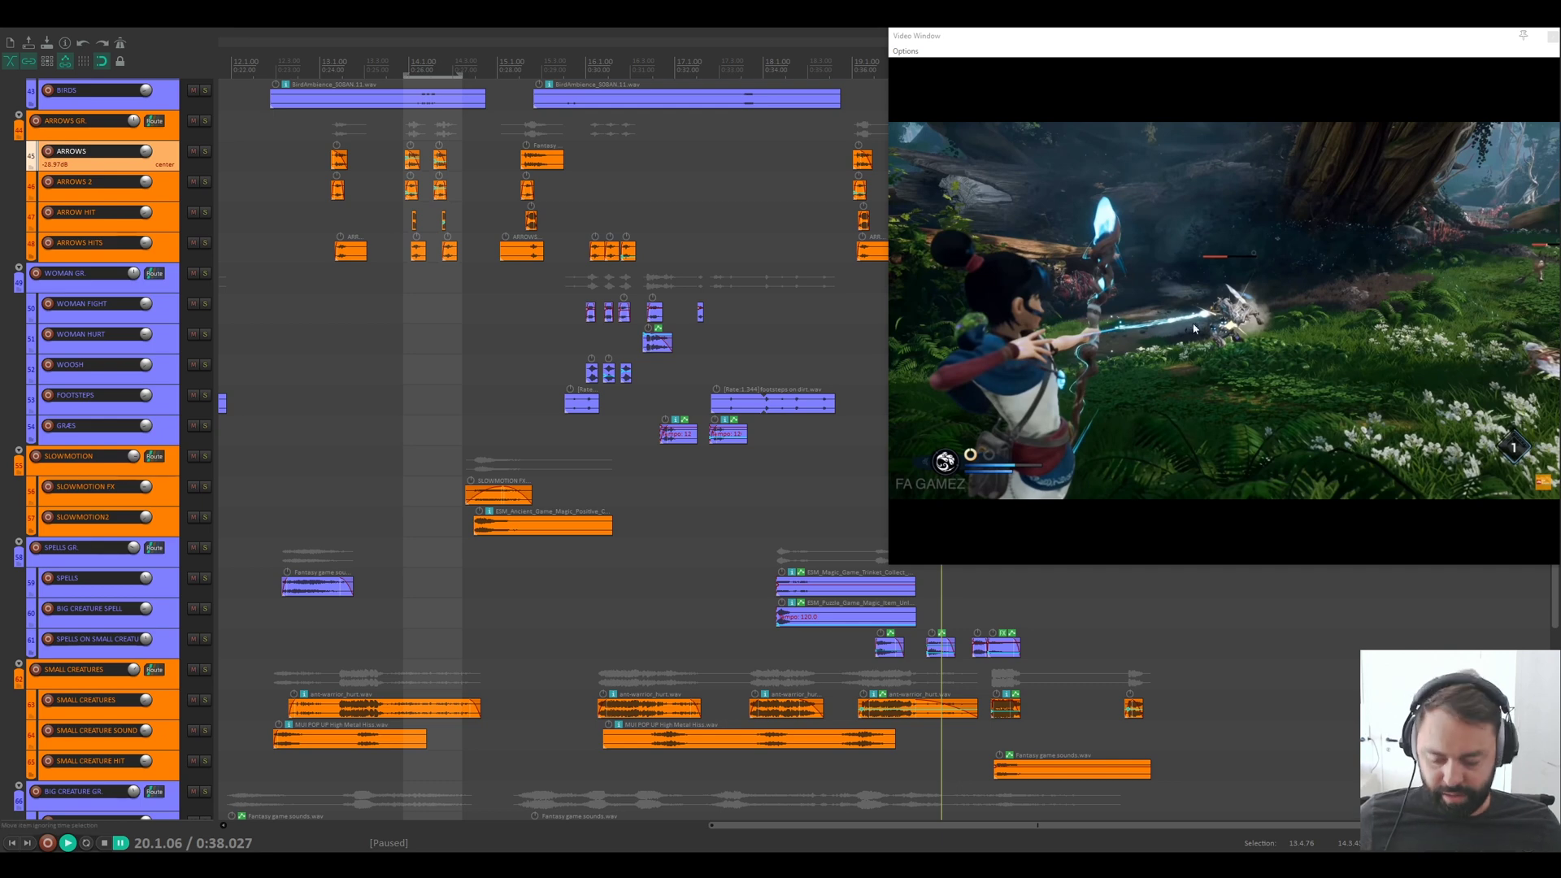
# Step: Replay the full mix from just before the arrow clips that overlap the spells on small creatures, and pause
pyautogui.click(816, 334)
pyautogui.scroll(-3, 791, 334)
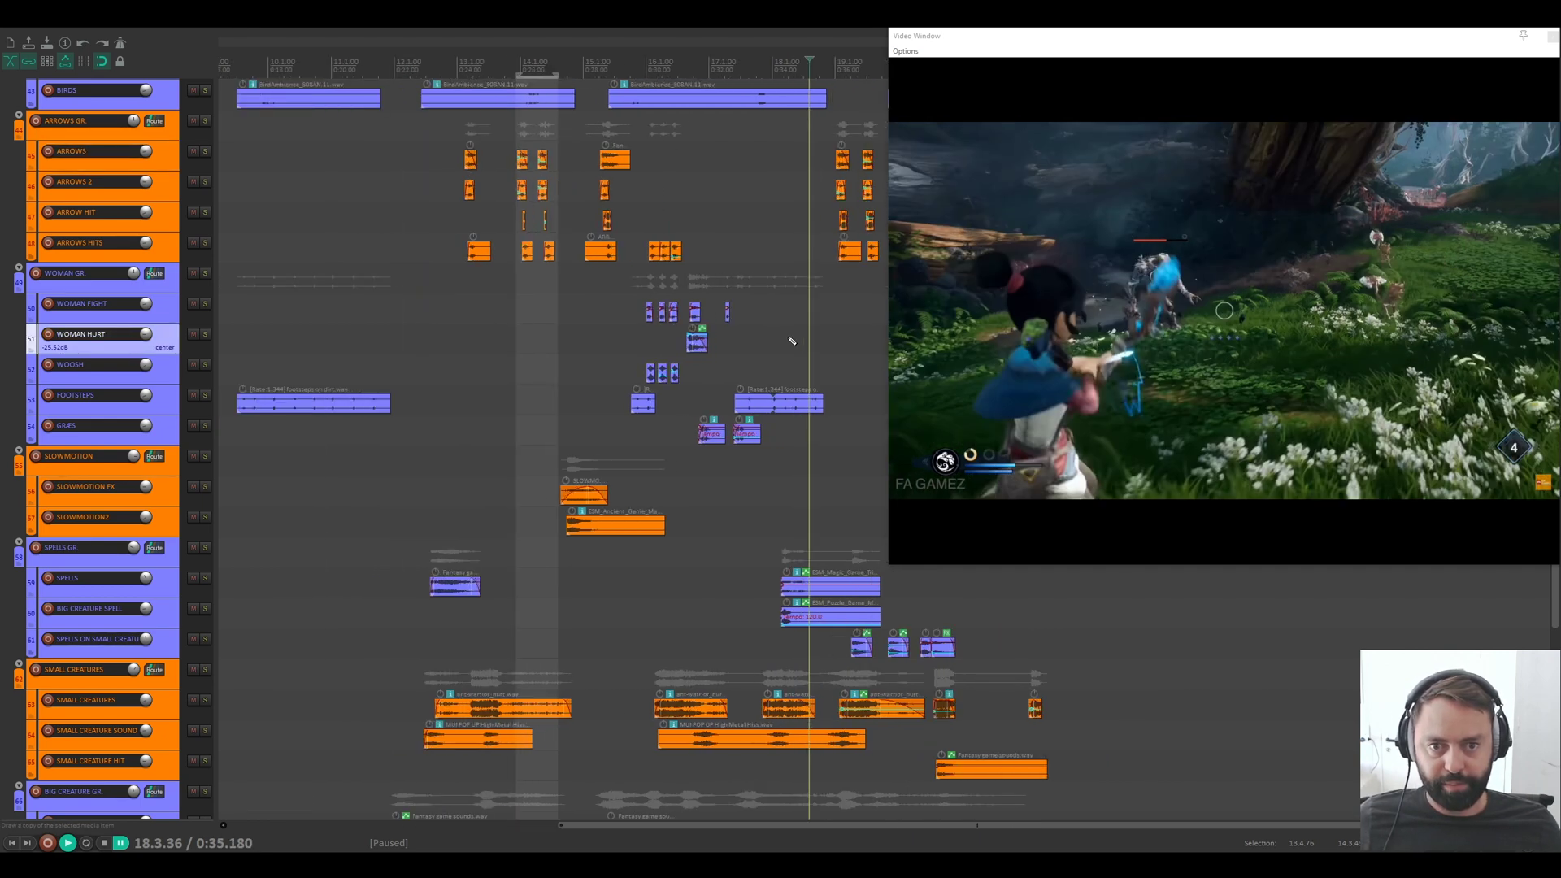
pyautogui.click(661, 327)
pyautogui.press('space')
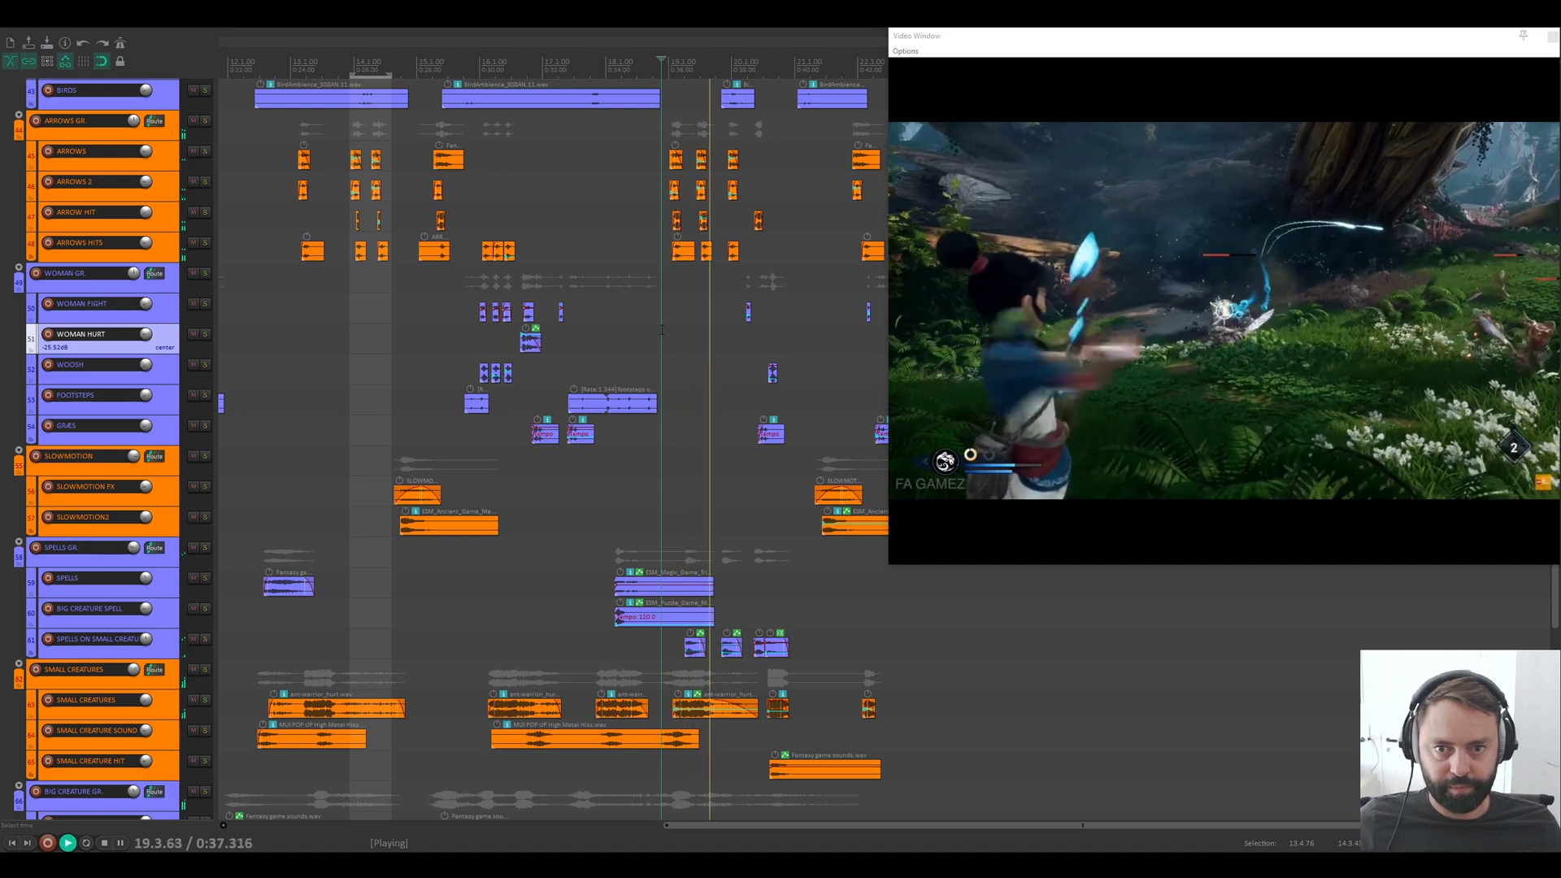
pyautogui.press('space')
pyautogui.press('space')
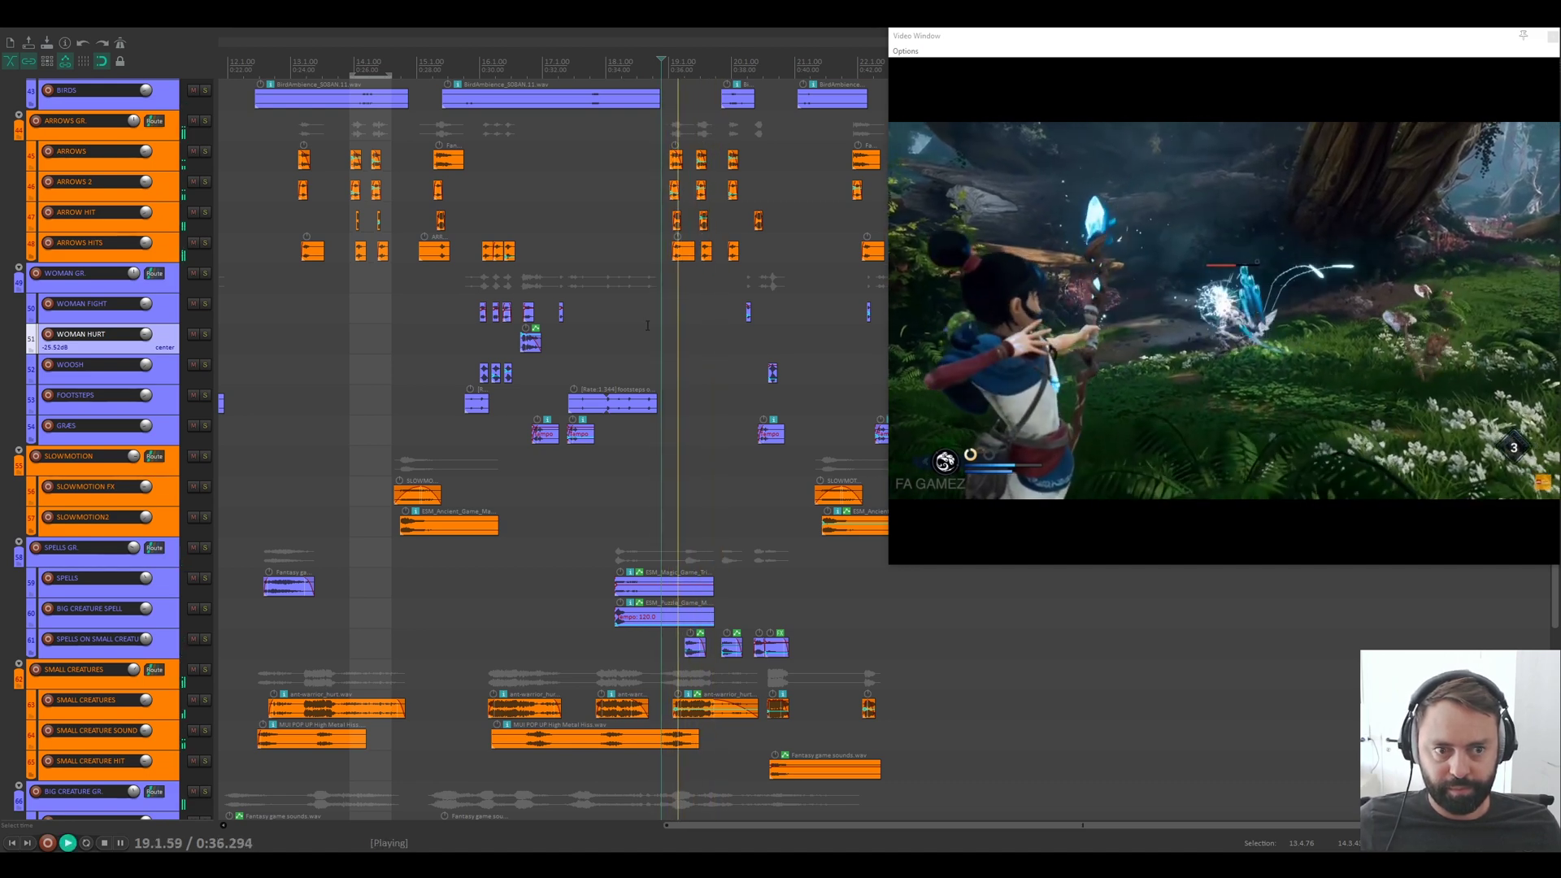
pyautogui.hotkey('ctrl', 'space')
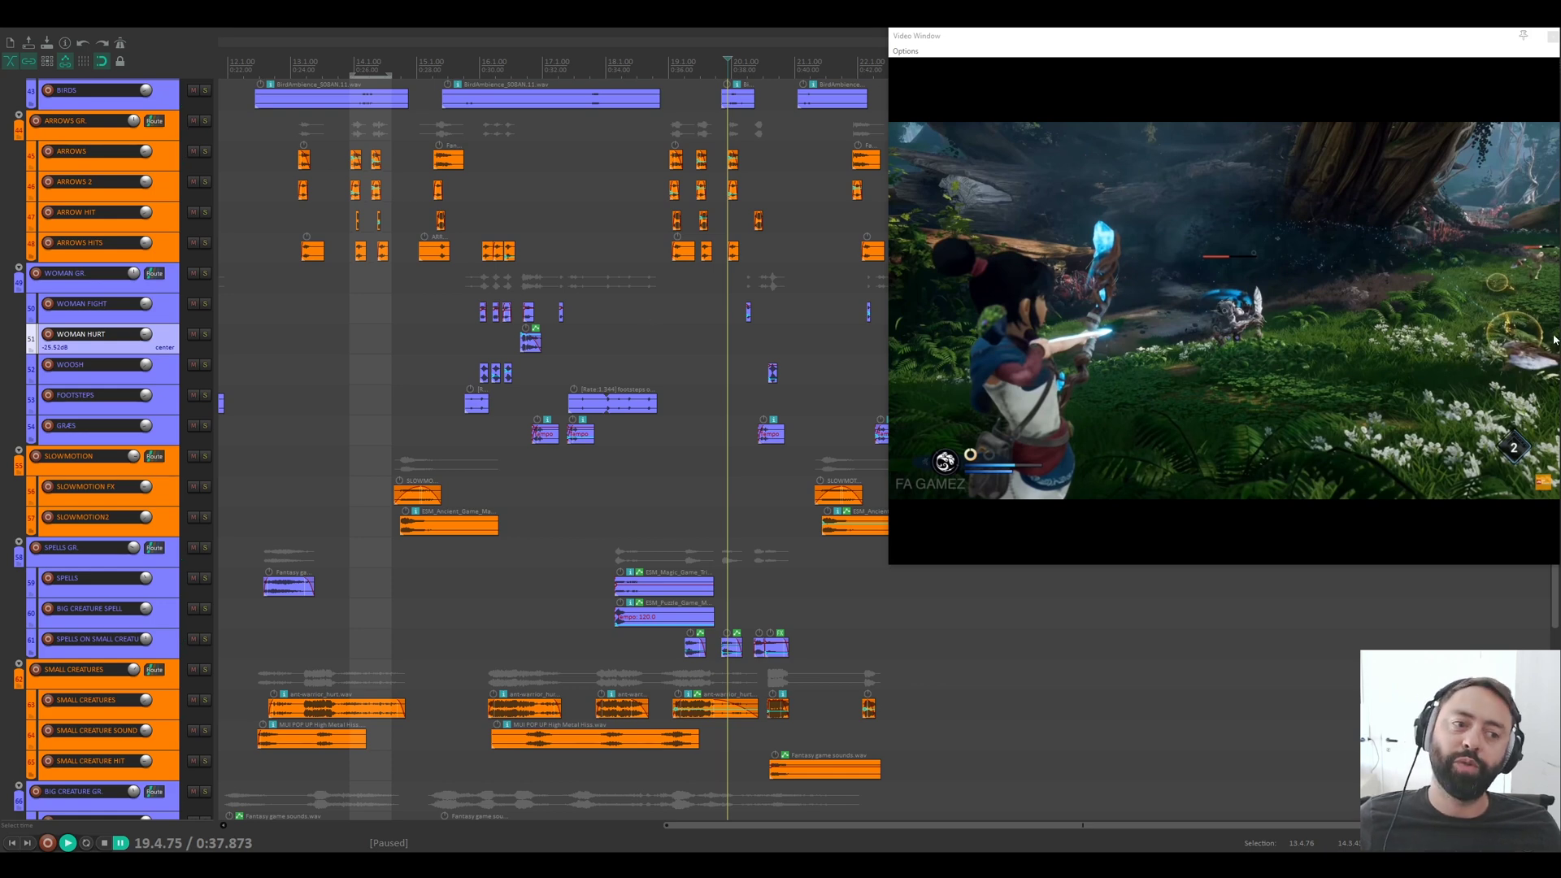
# Step: Select the SPELLS GR. folder and bring its clips around the playback position into closer view
pyautogui.scroll(-5, 132, 403)
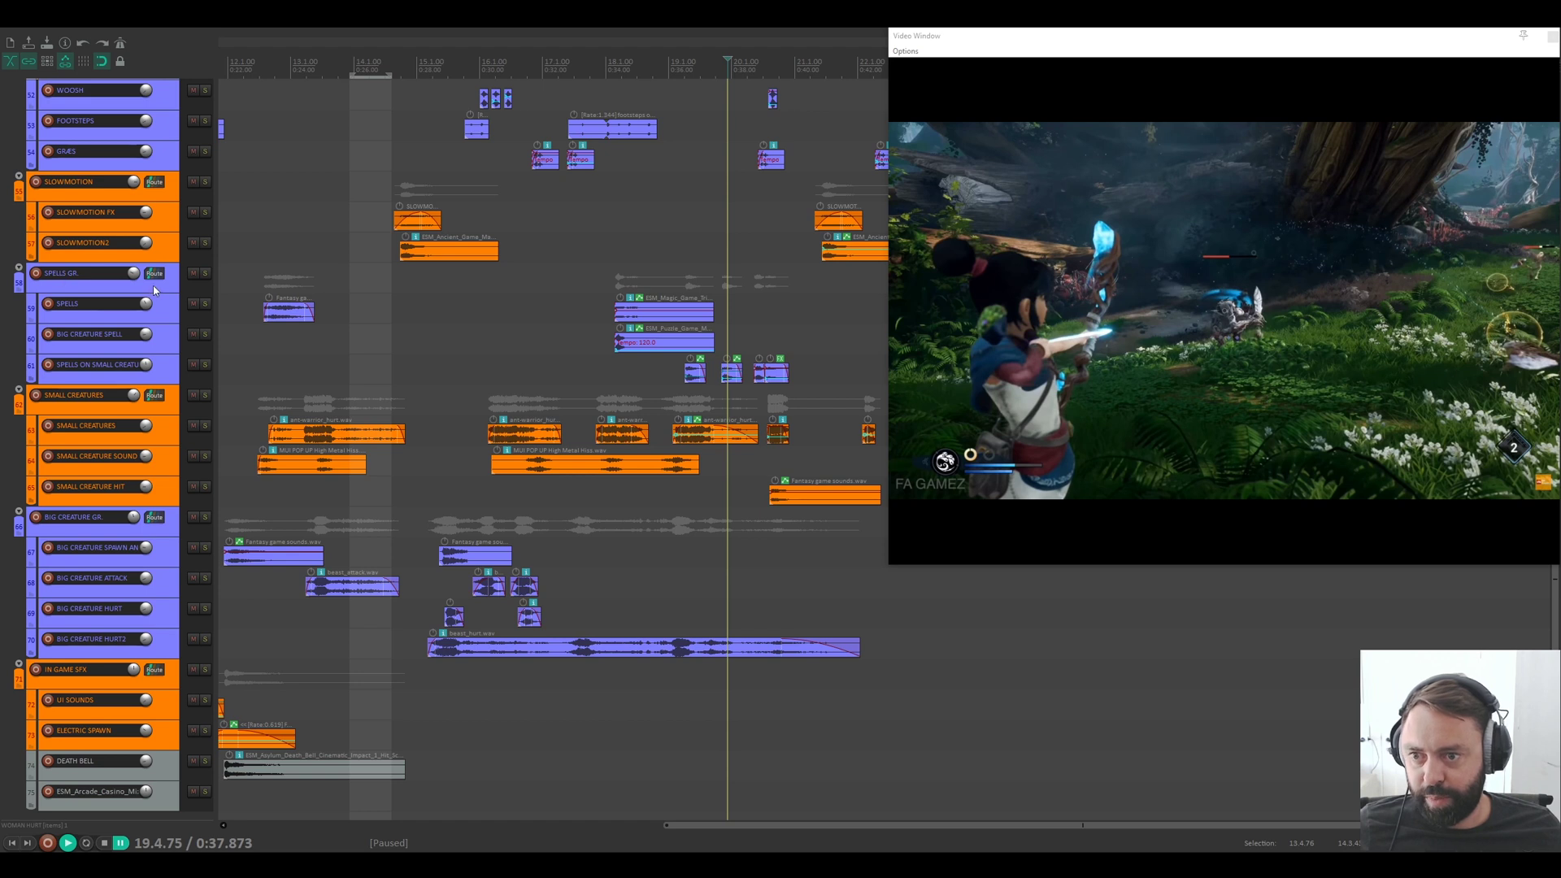
pyautogui.click(151, 292)
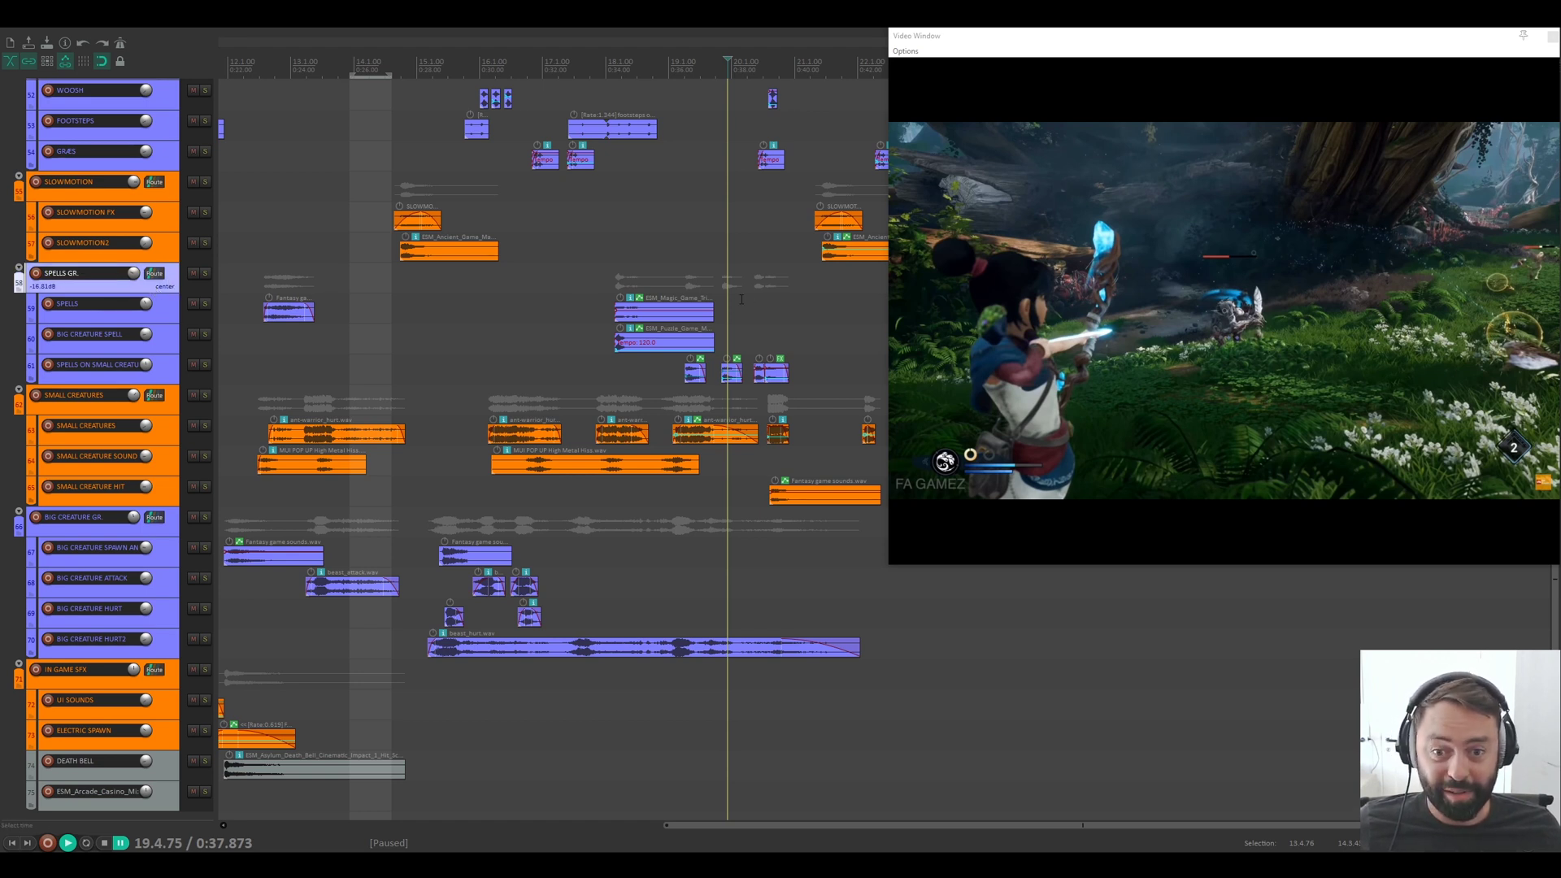
pyautogui.scroll(3, 834, 375)
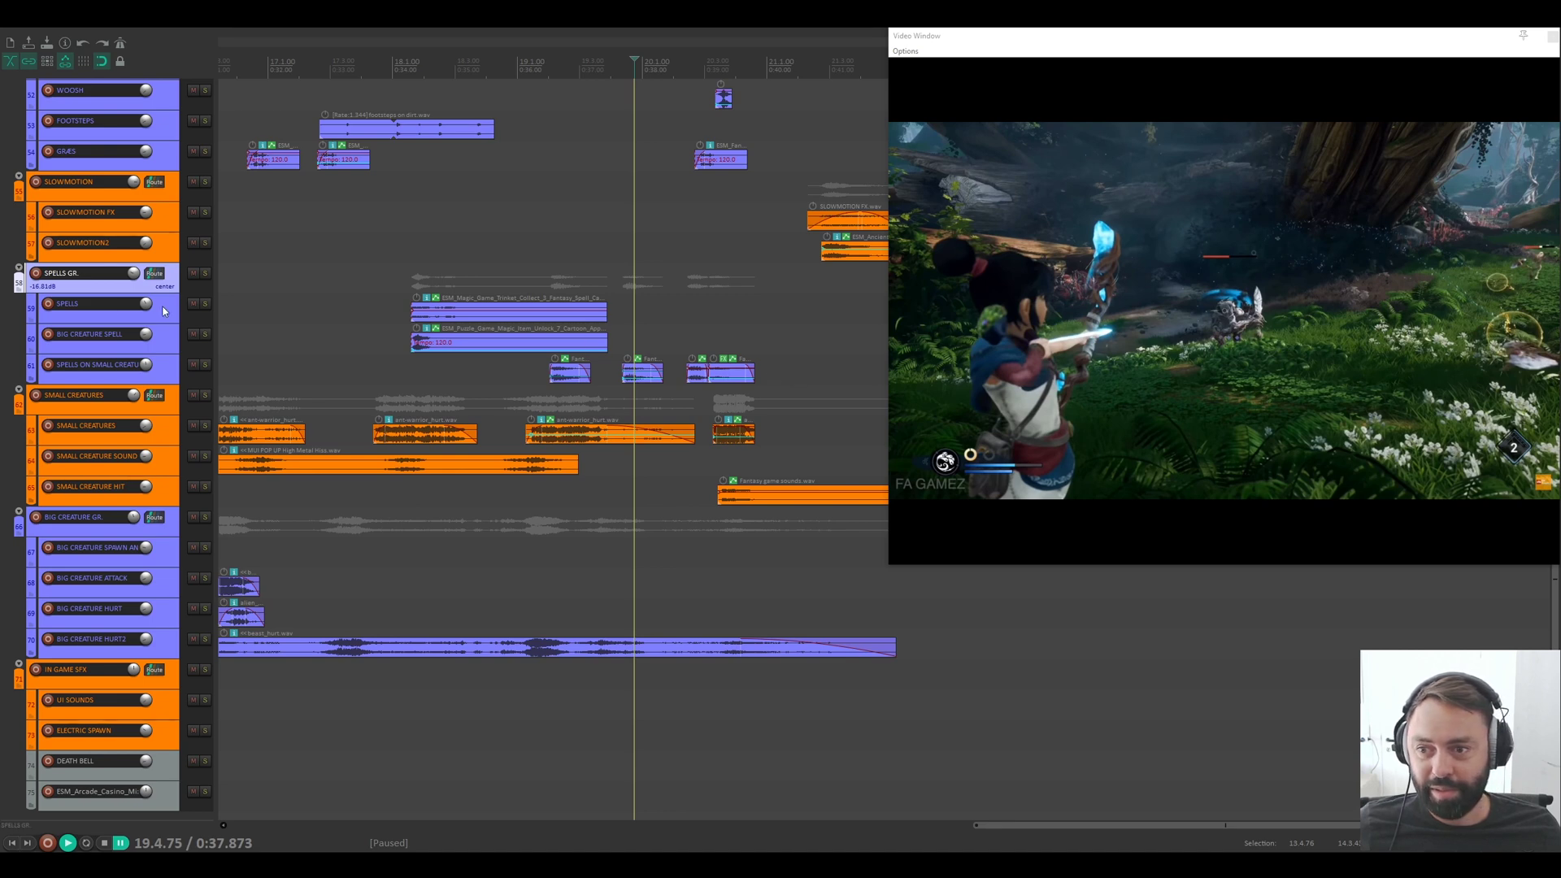
# Step: Play the soloed SMALL CREATURES track repeatedly from just before its second clip, and pause after that clip
pyautogui.click(525, 574)
pyautogui.press('space')
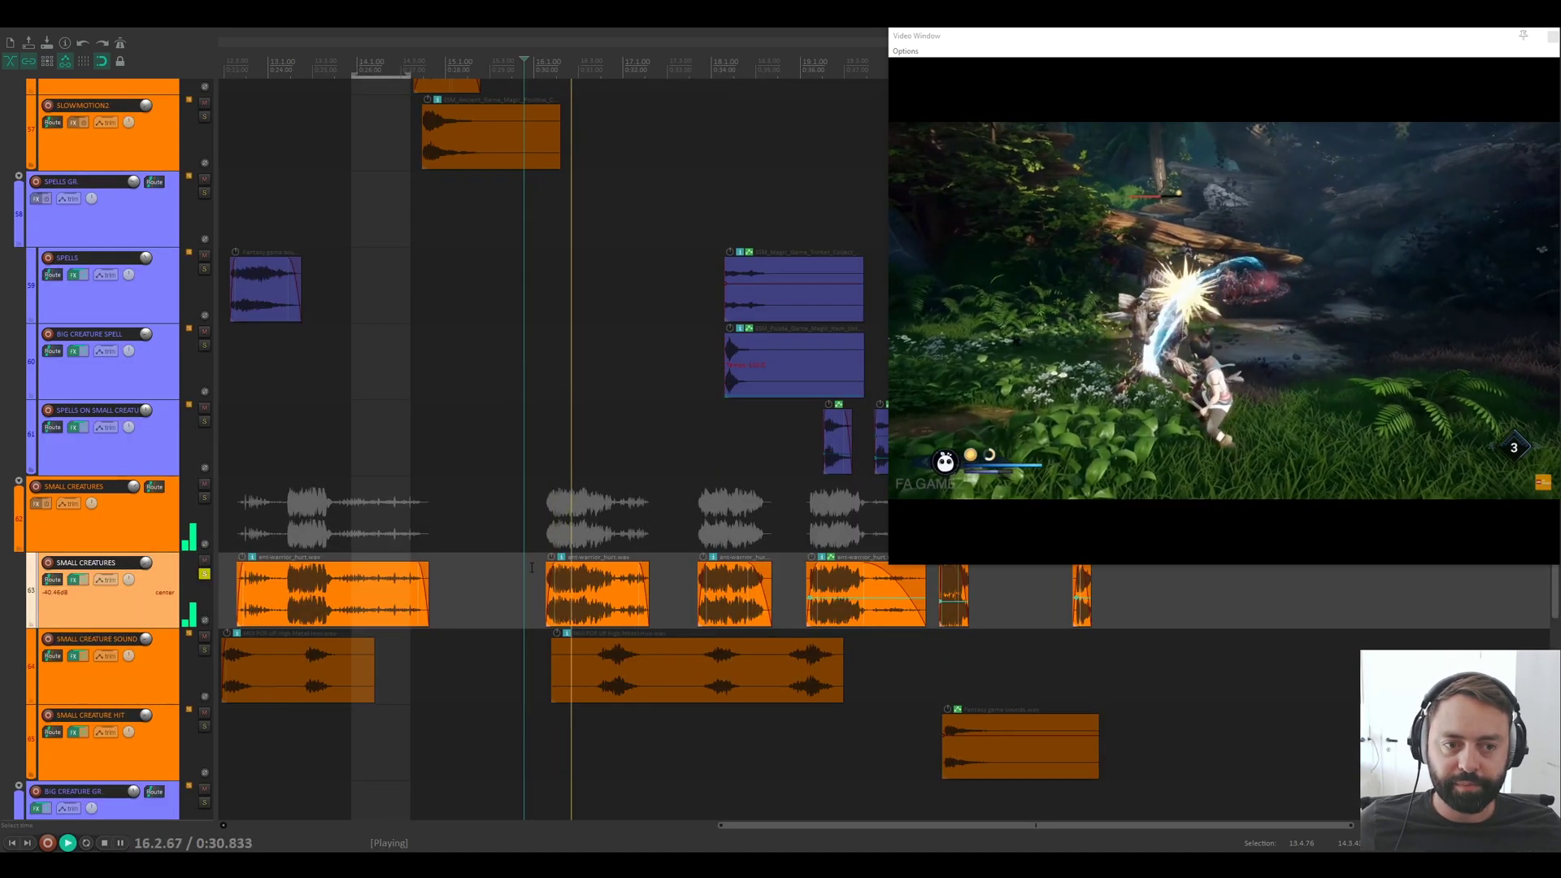
pyautogui.press('space')
pyautogui.click(520, 578)
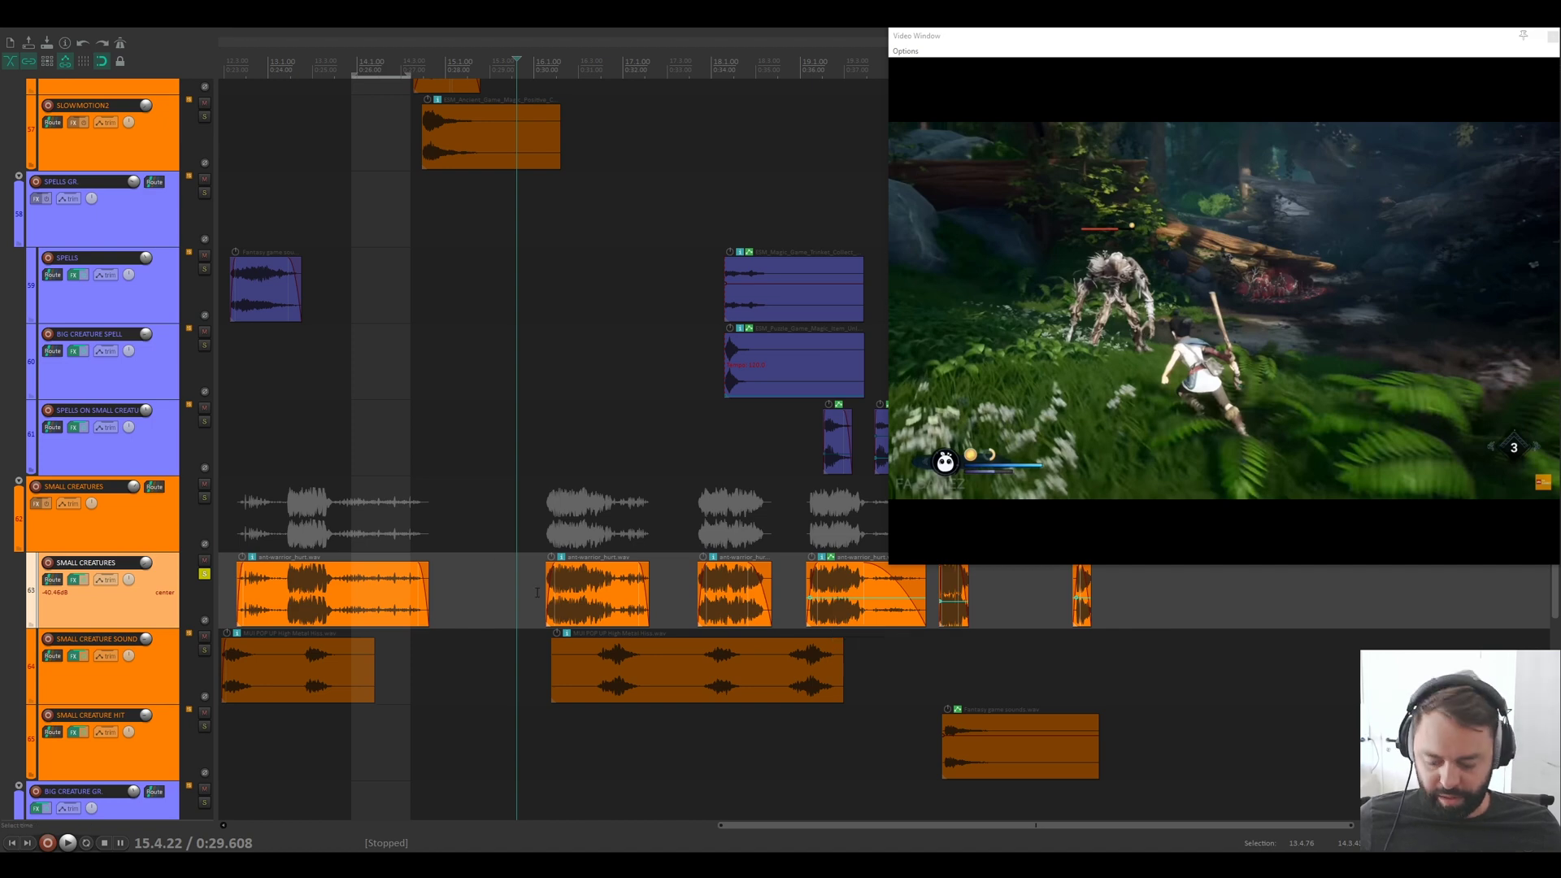
pyautogui.press('space')
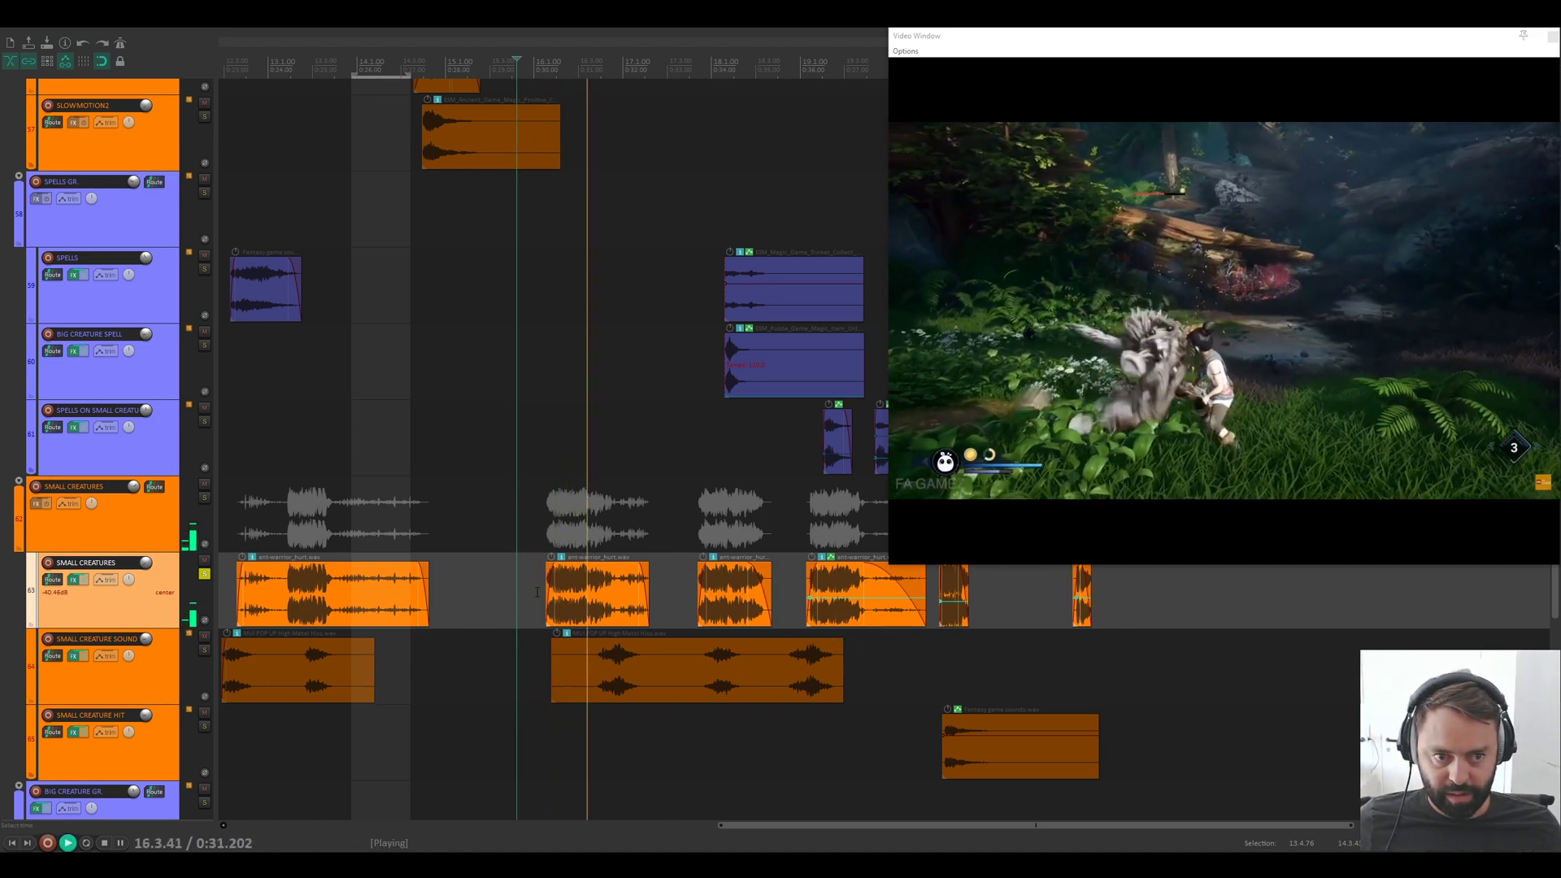
pyautogui.press('space')
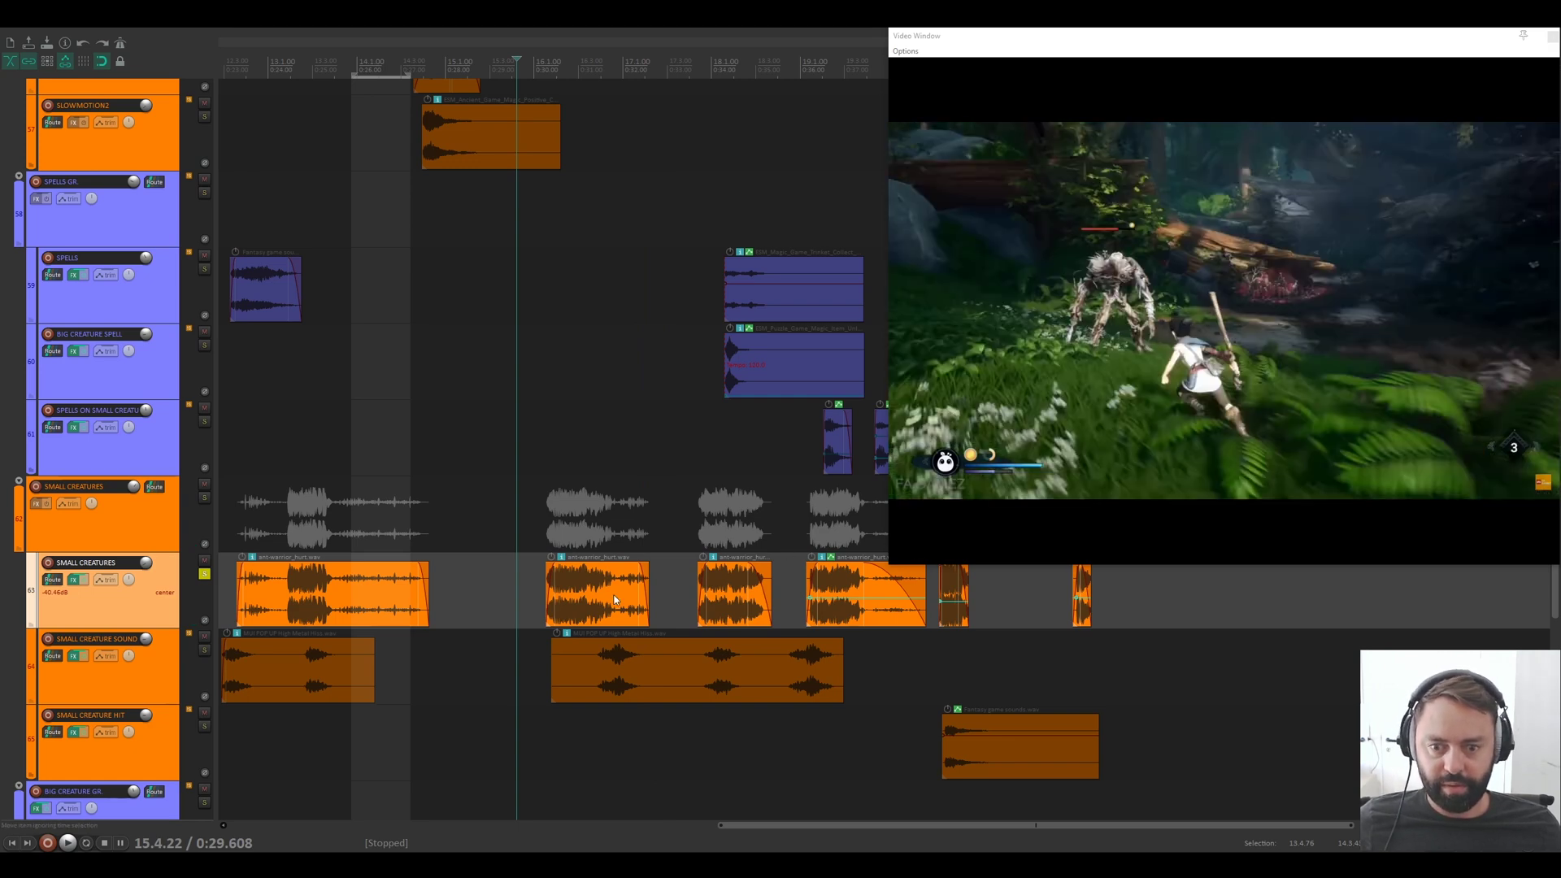
pyautogui.press('space')
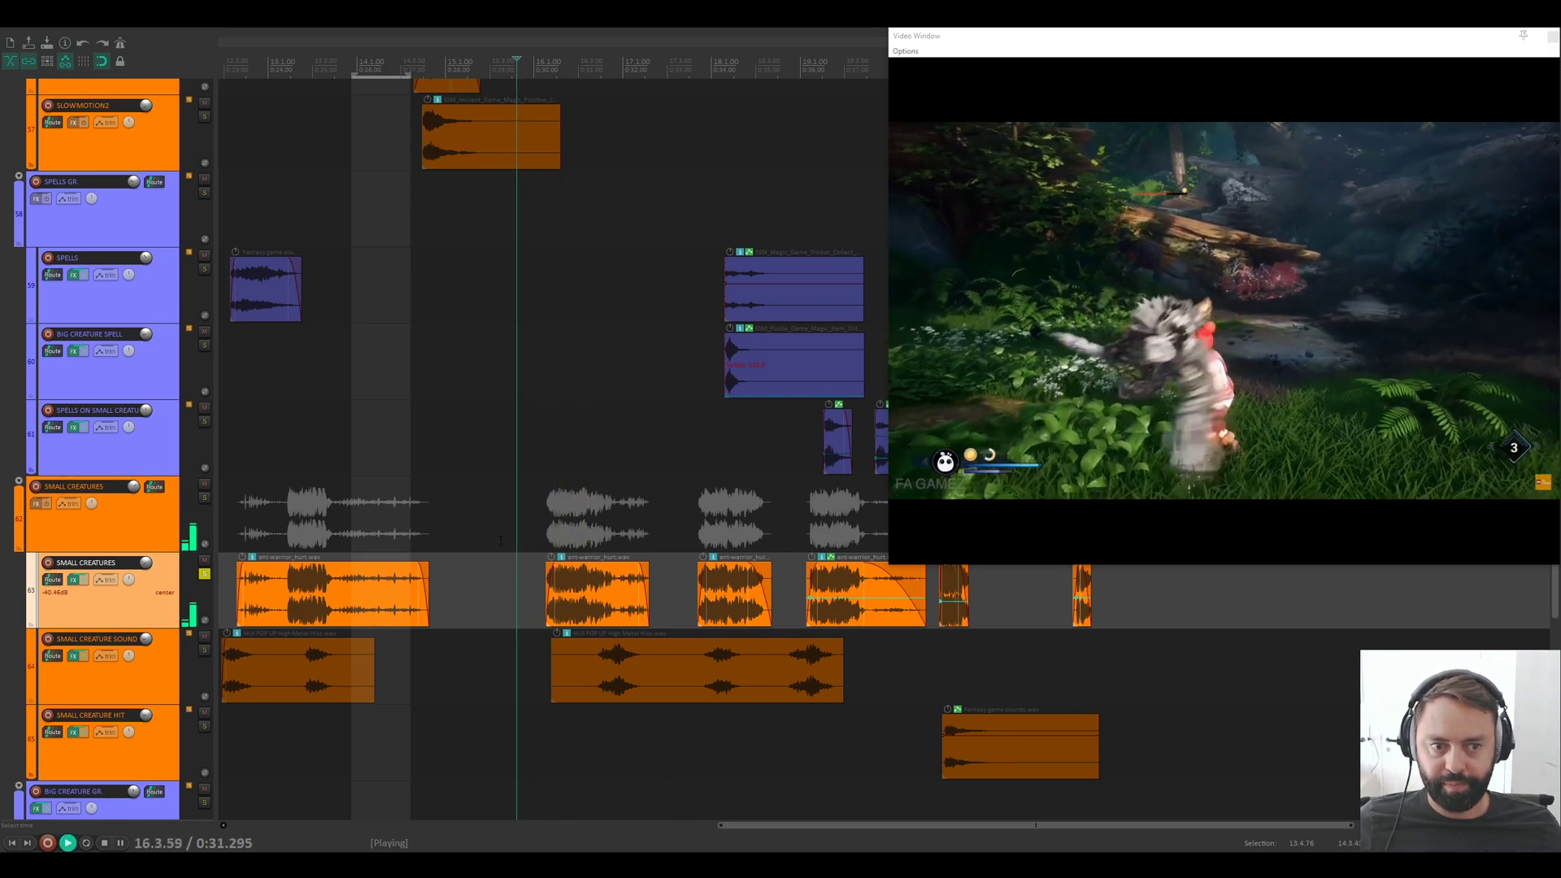
pyautogui.hotkey('ctrl', 'space')
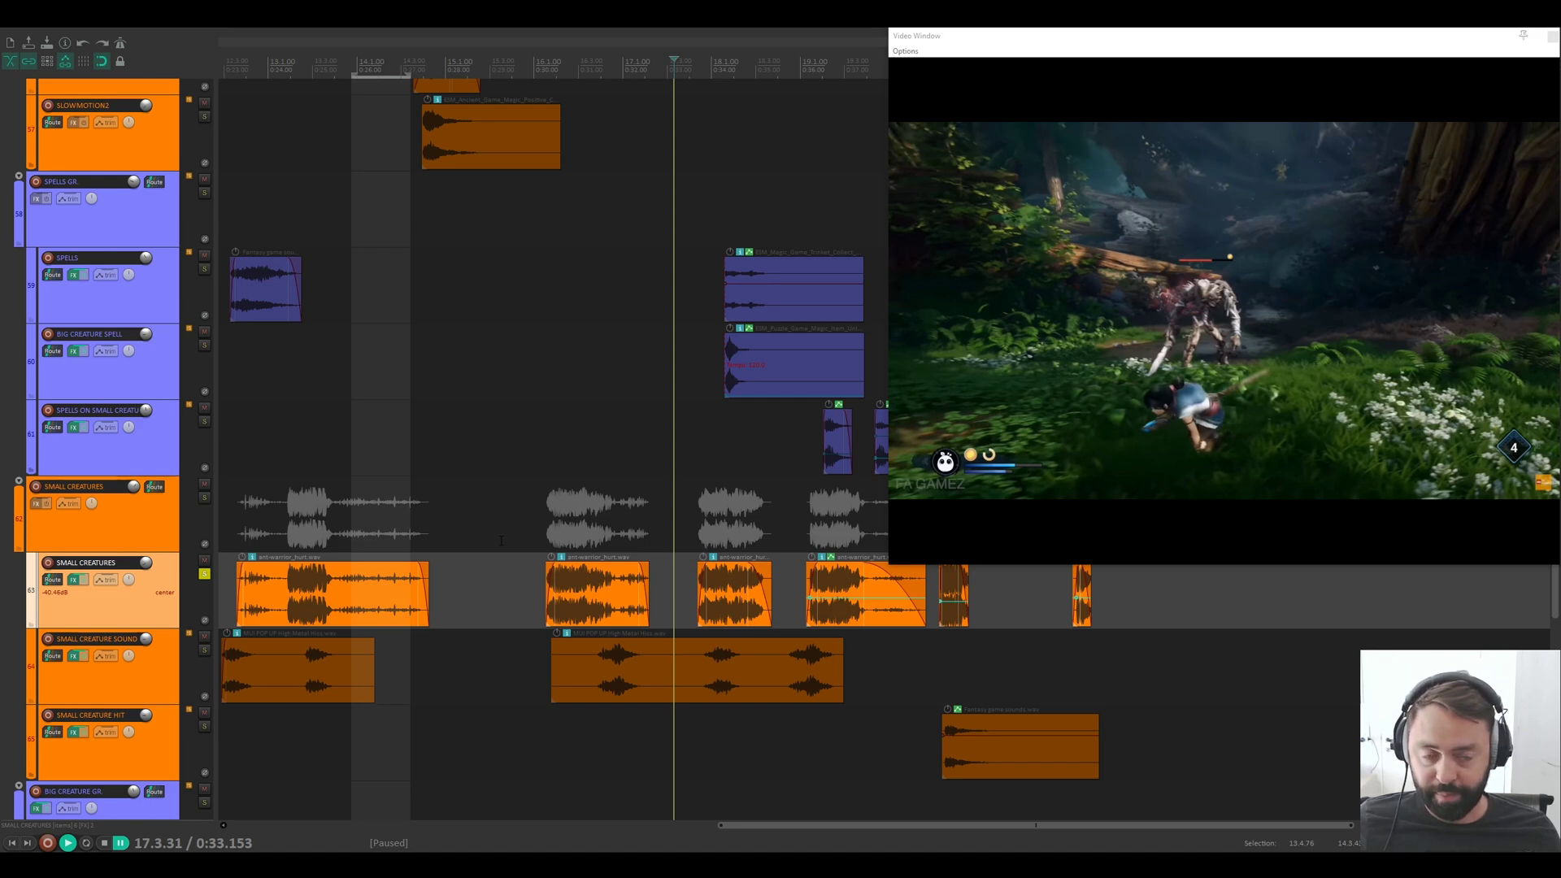
# Step: Examine the SMALL CREATURES clips and the neighbouring creature sound, hit and spell clips along the timeline
pyautogui.scroll(-2, 501, 541)
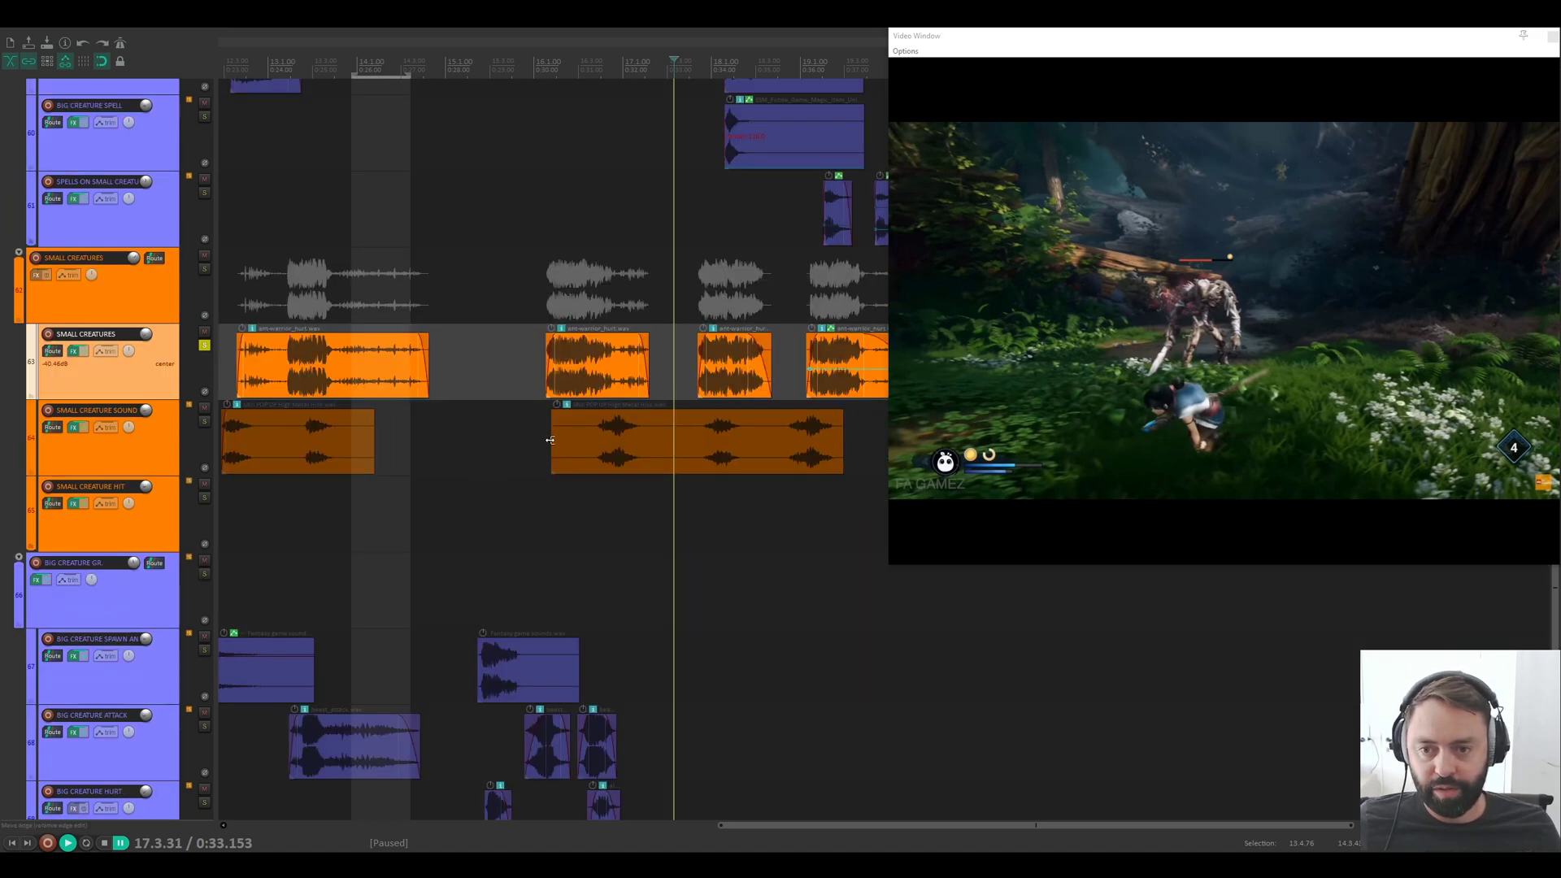
pyautogui.scroll(1, 501, 541)
pyautogui.scroll(-1, 656, 435)
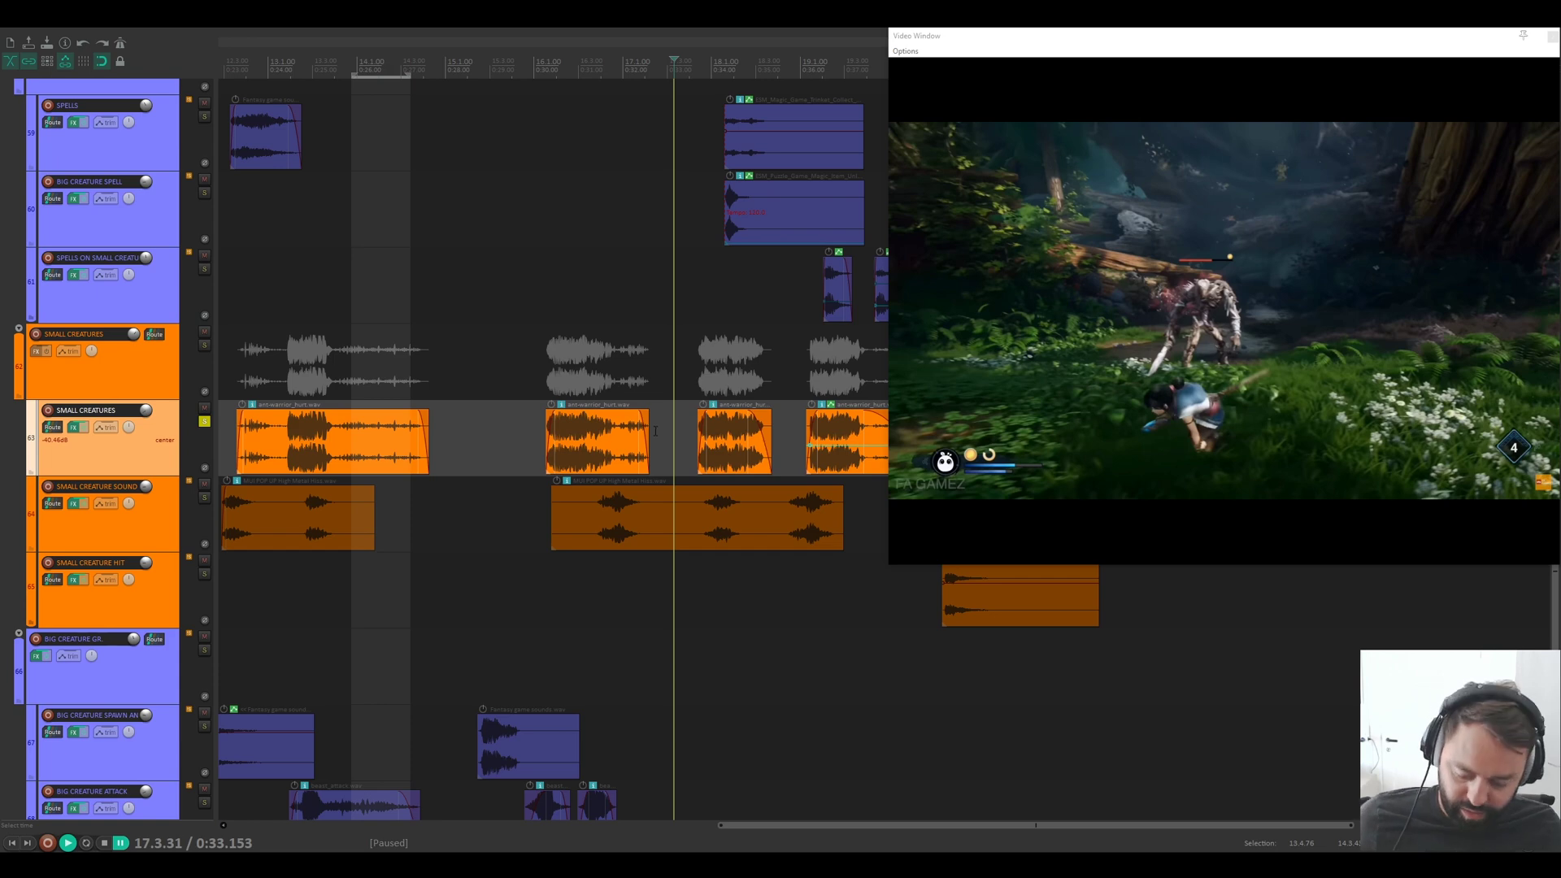
pyautogui.scroll(1, 656, 431)
pyautogui.scroll(-1, 660, 431)
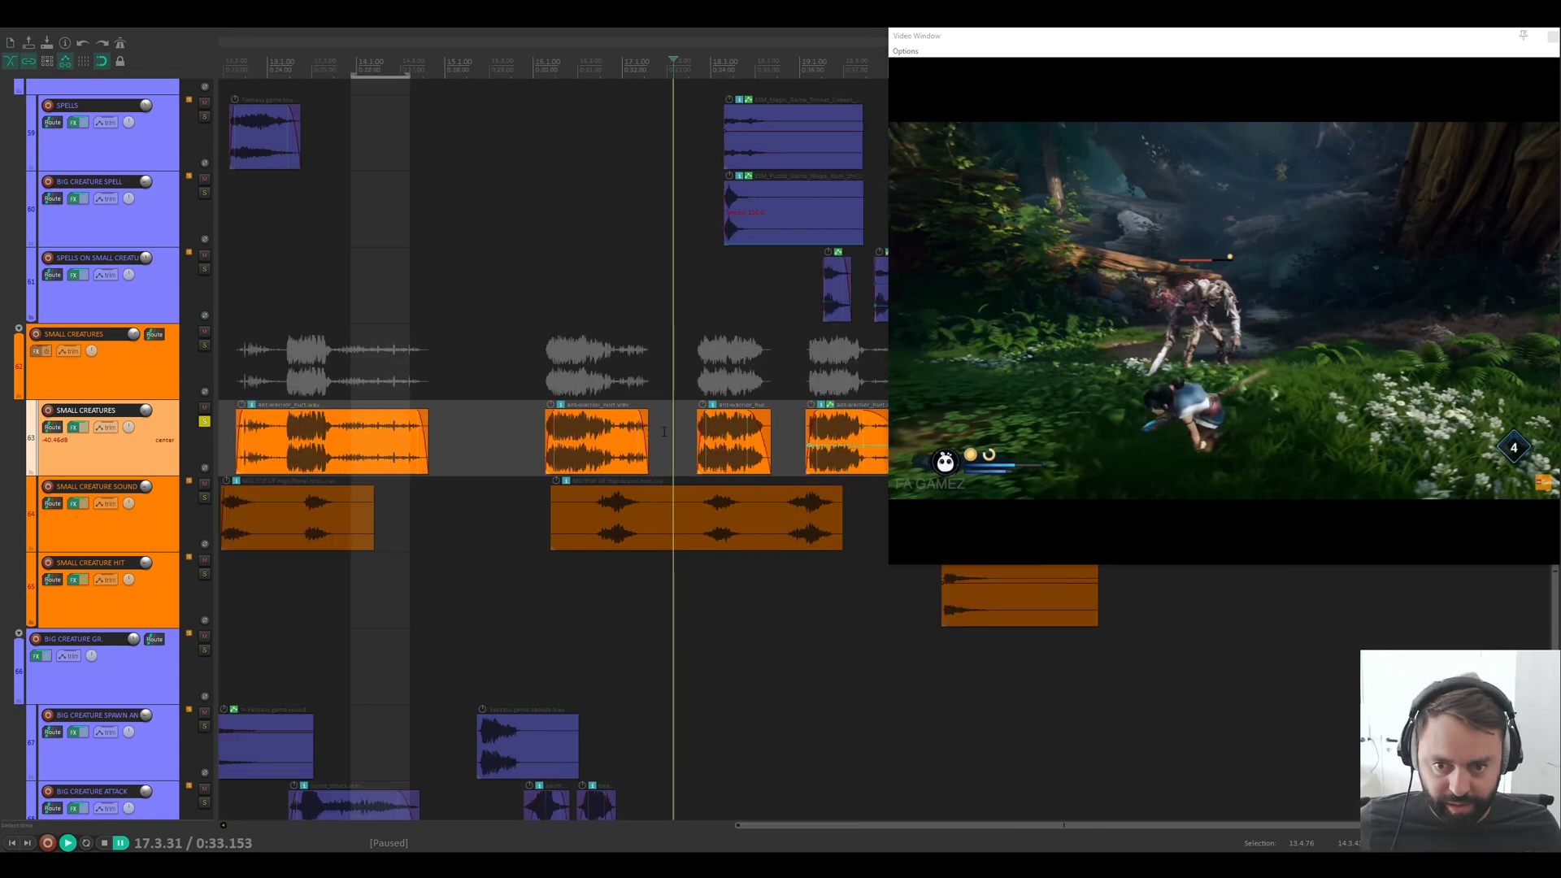
pyautogui.scroll(1, 653, 431)
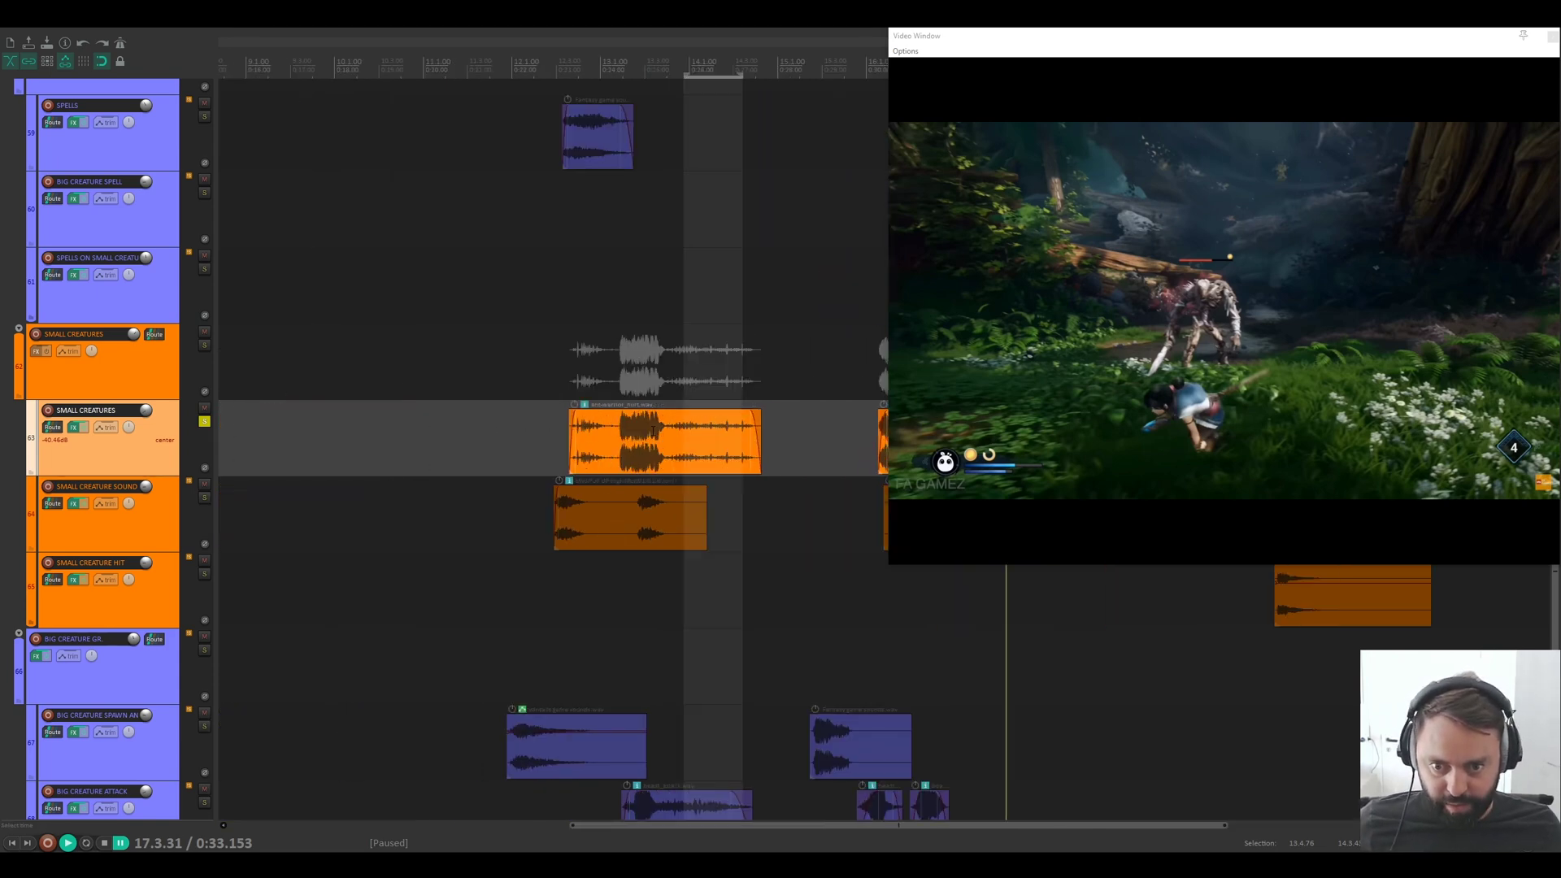
pyautogui.scroll(-1, 389, 436)
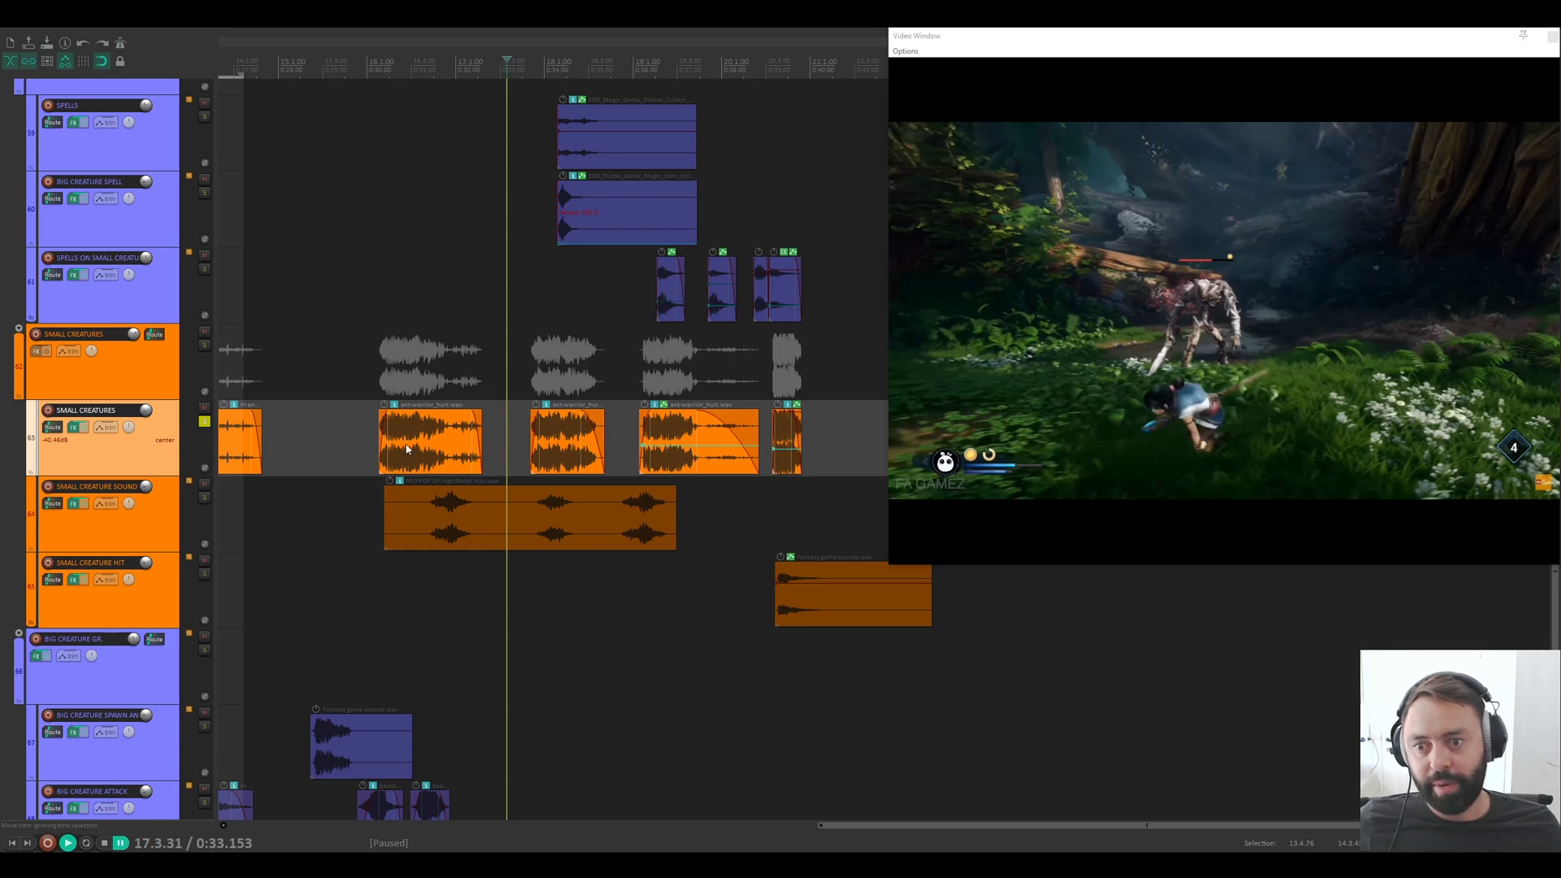
# Step: Show all active envelopes of the SMALL CREATURES track, so its pan automation is displayed below the clips
pyautogui.click(408, 450)
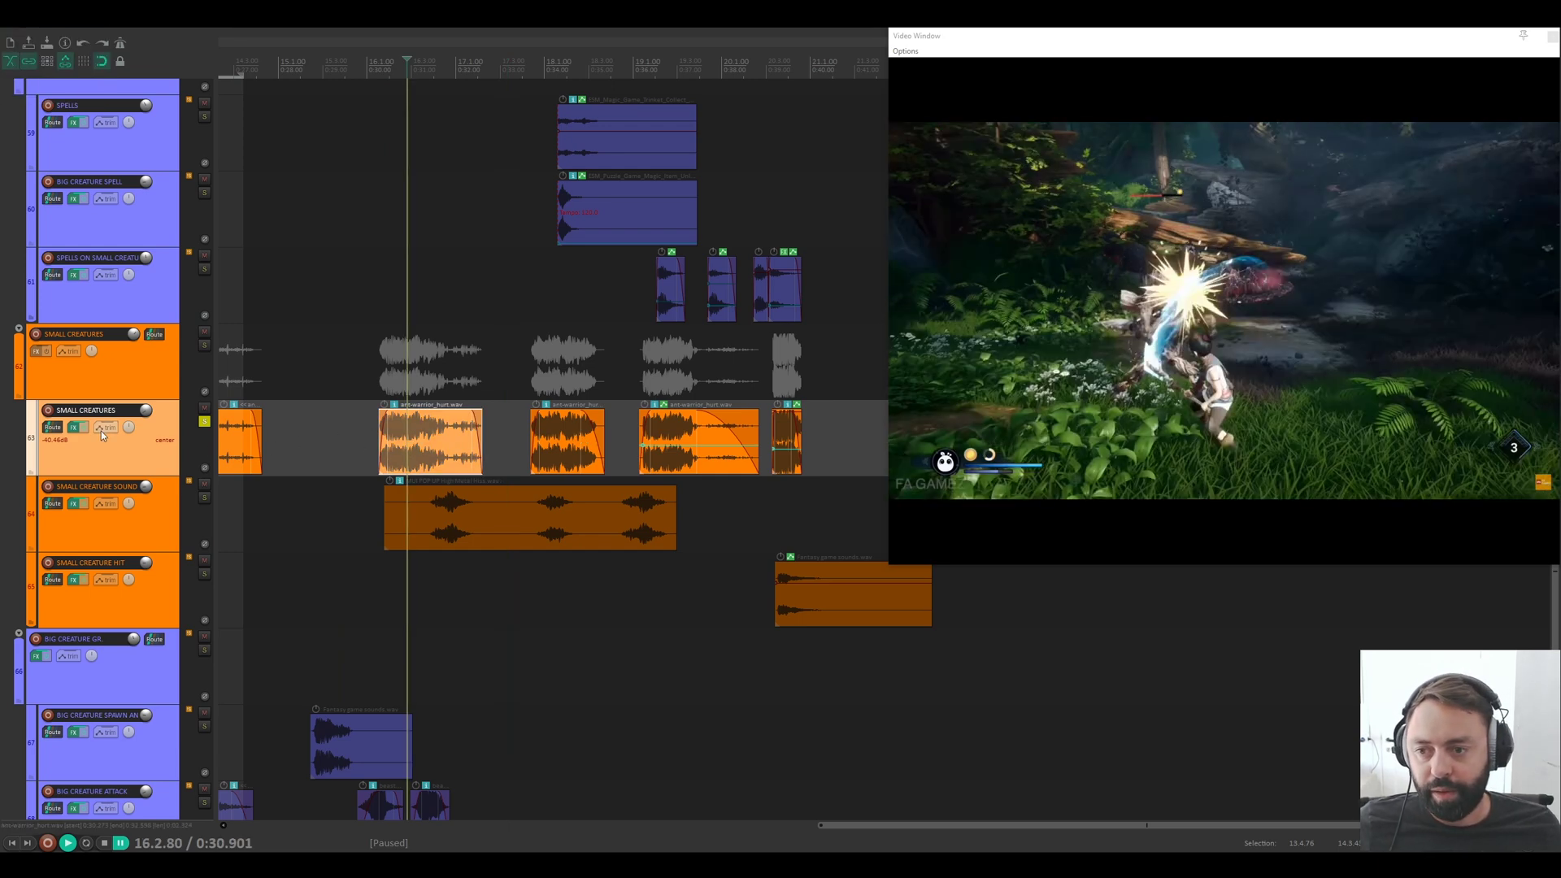
pyautogui.click(104, 428)
pyautogui.click(251, 177)
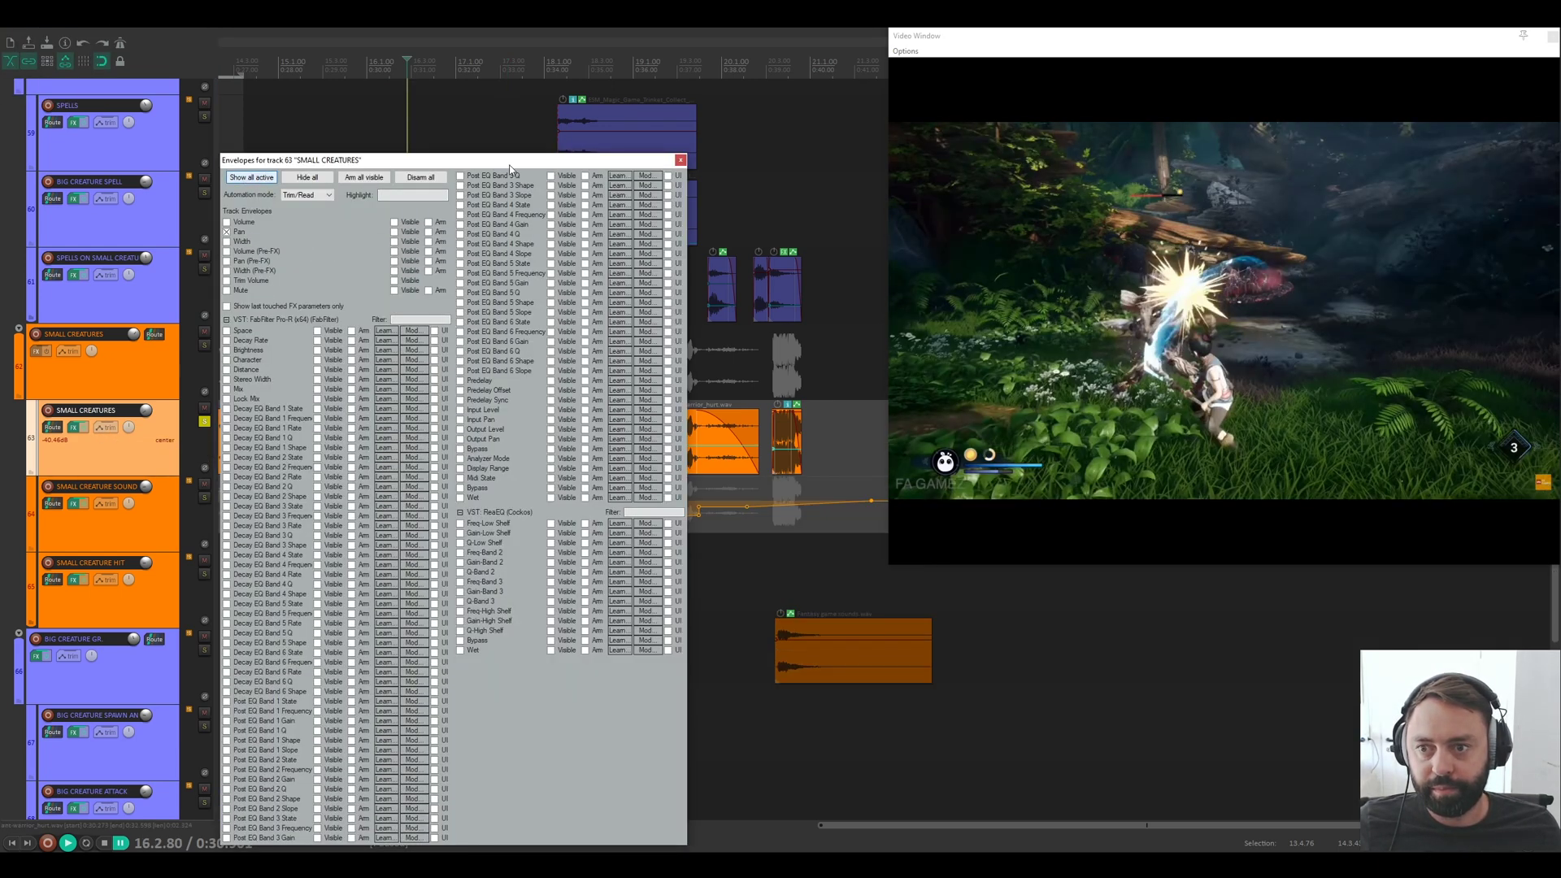
pyautogui.press('Escape')
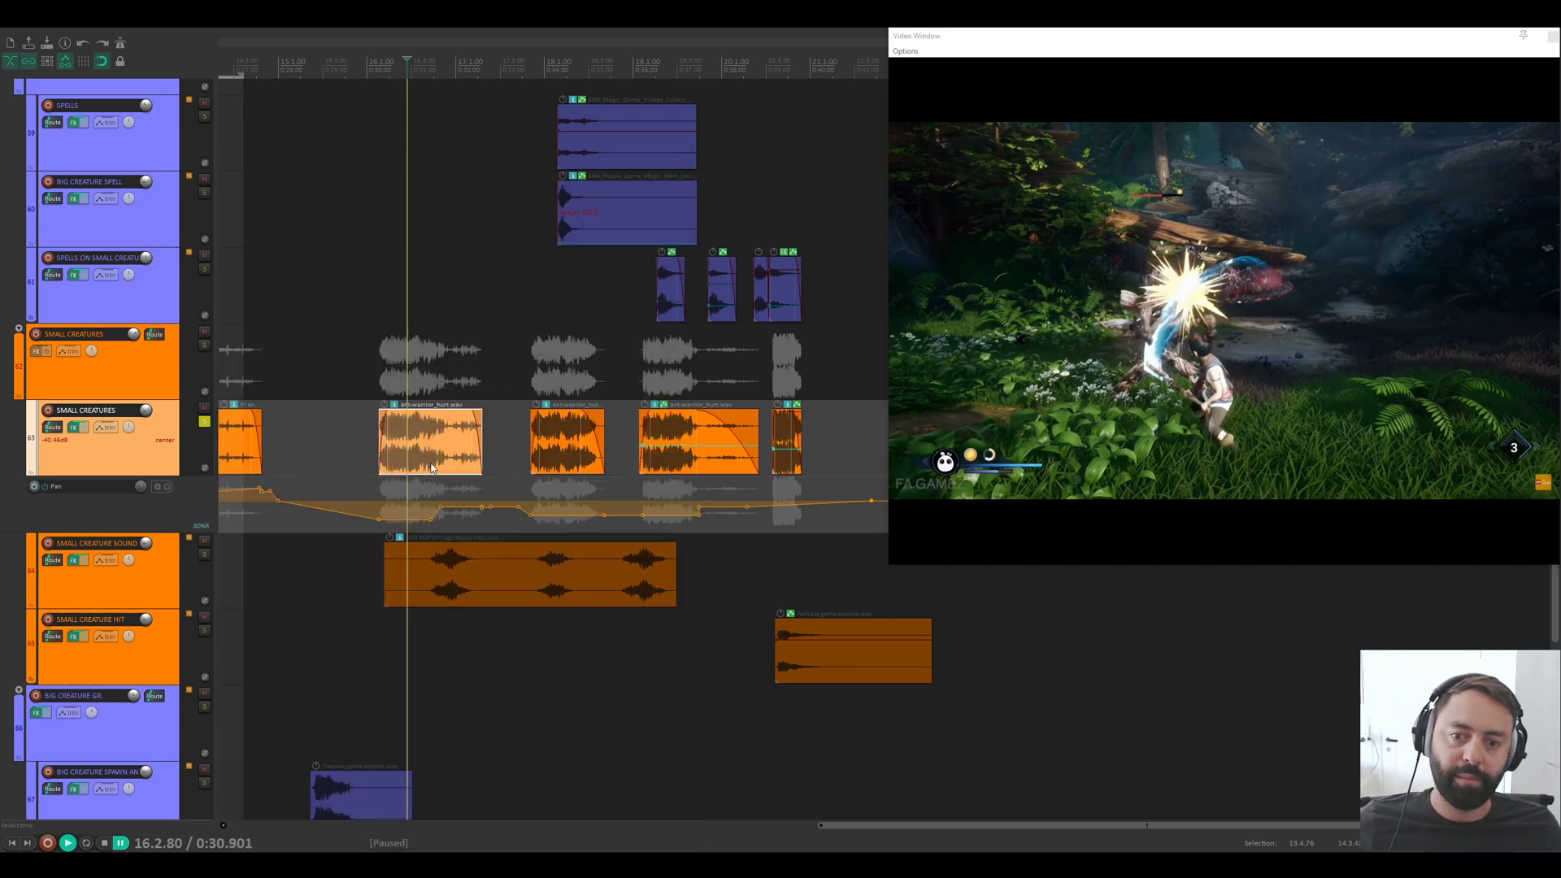
# Step: Play the soloed SMALL CREATURES track from just before measure 16 to measure 18 in stages, pausing to follow the pan envelope
pyautogui.click(360, 472)
pyautogui.press('space')
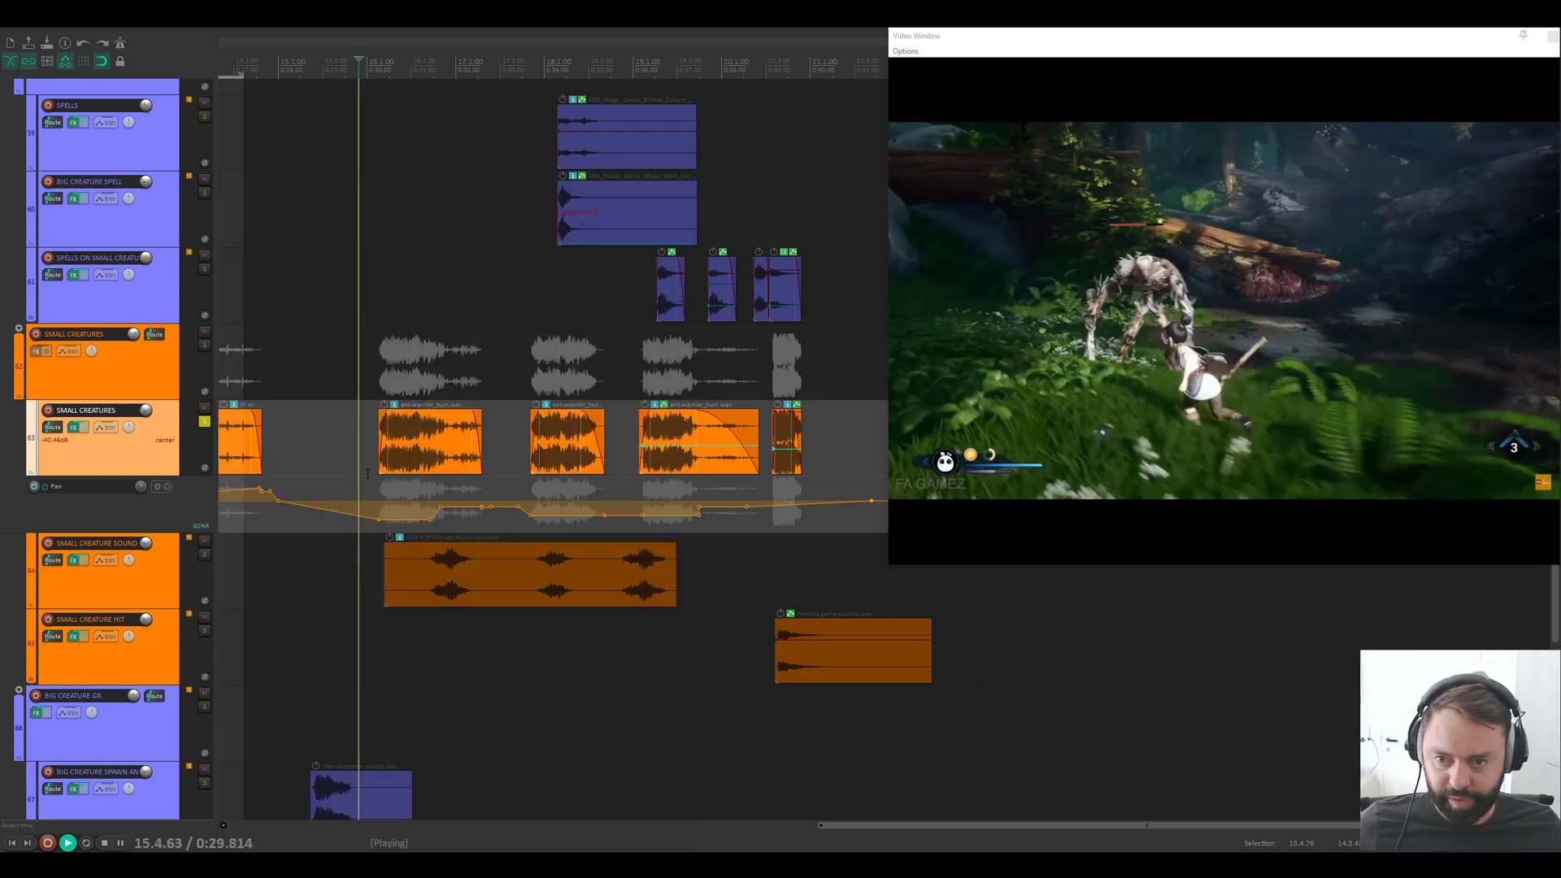
pyautogui.press('space')
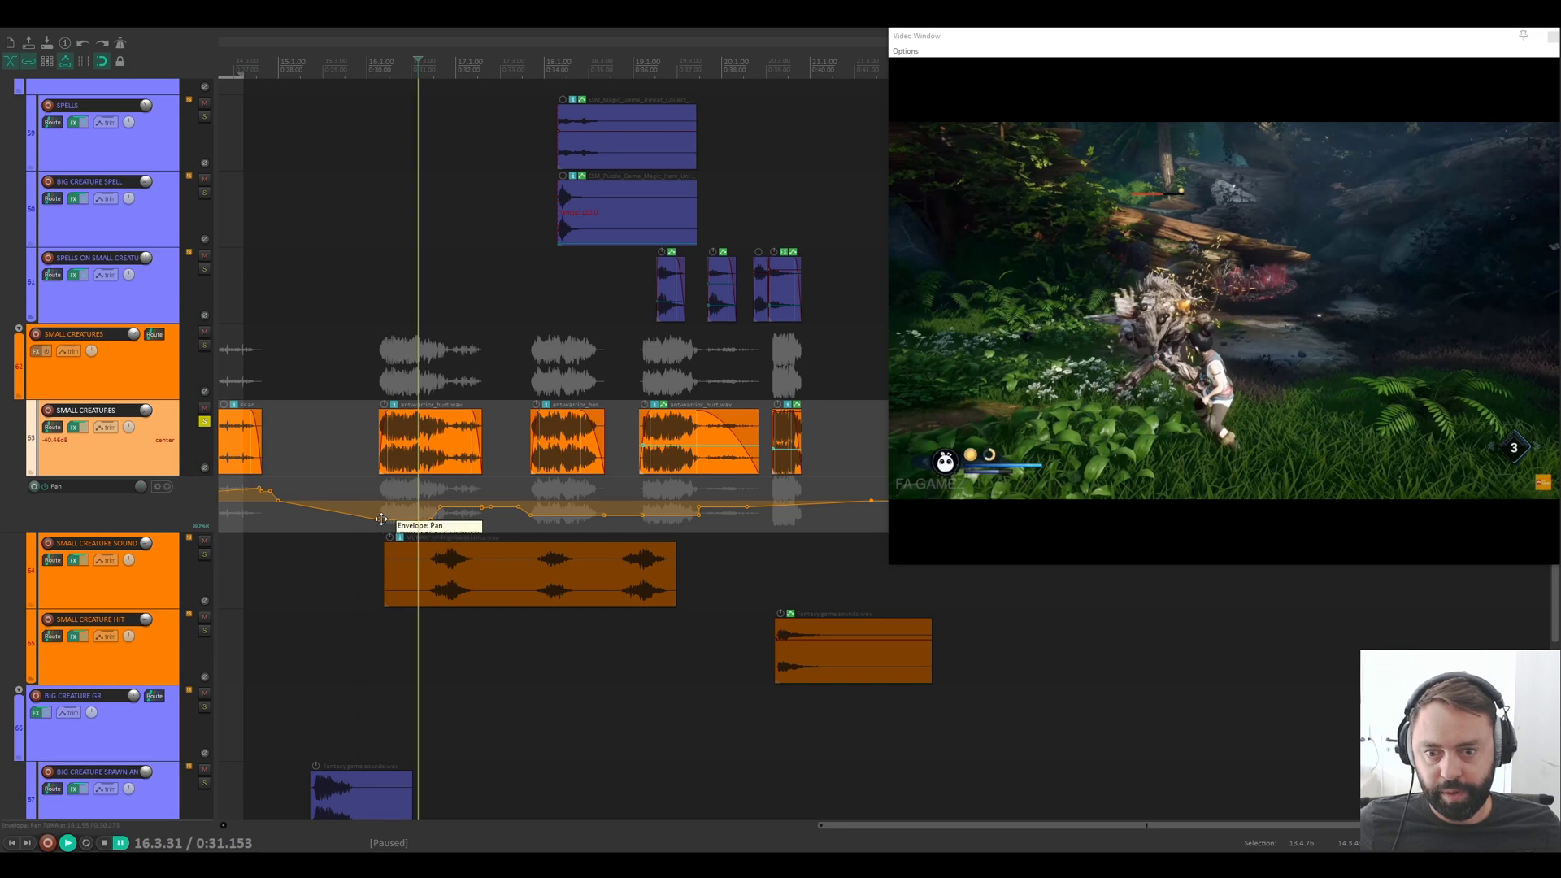
pyautogui.press('space')
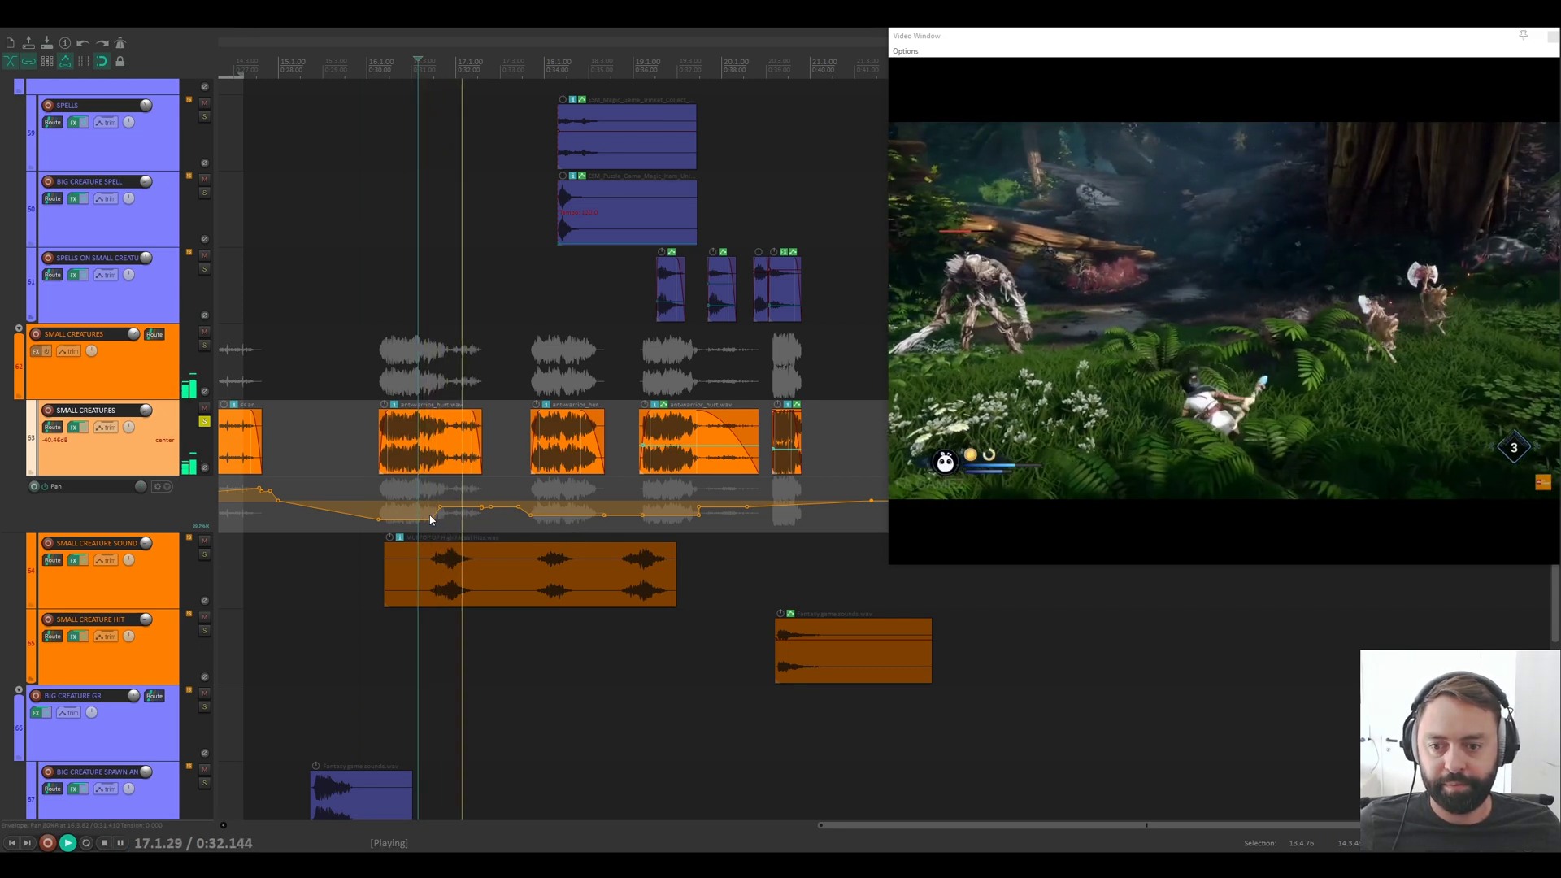
pyautogui.press('space')
pyautogui.press('space')
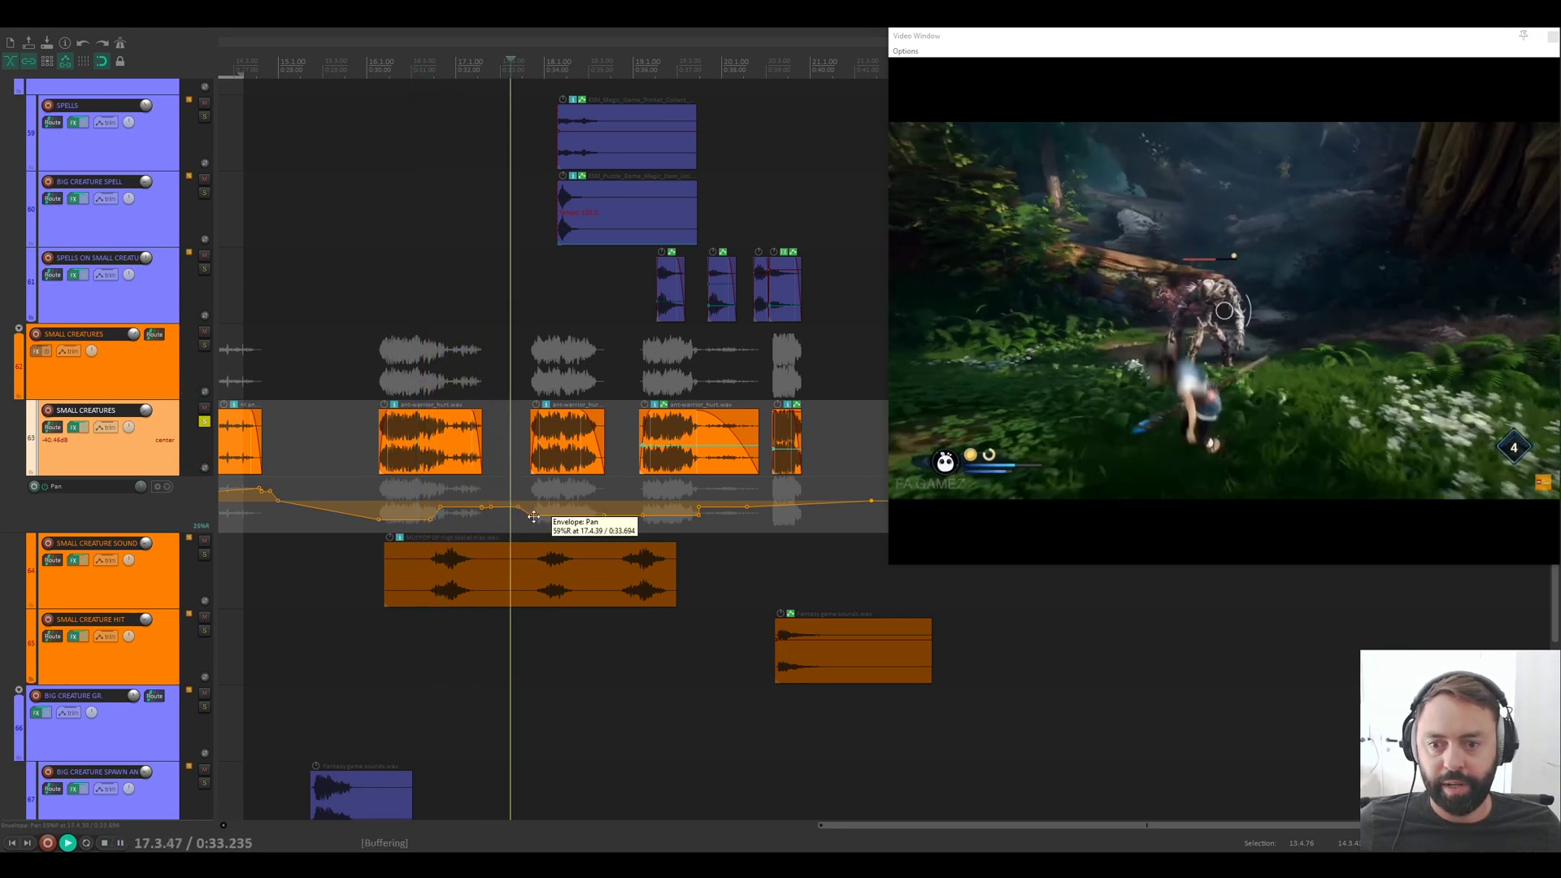
pyautogui.press('space')
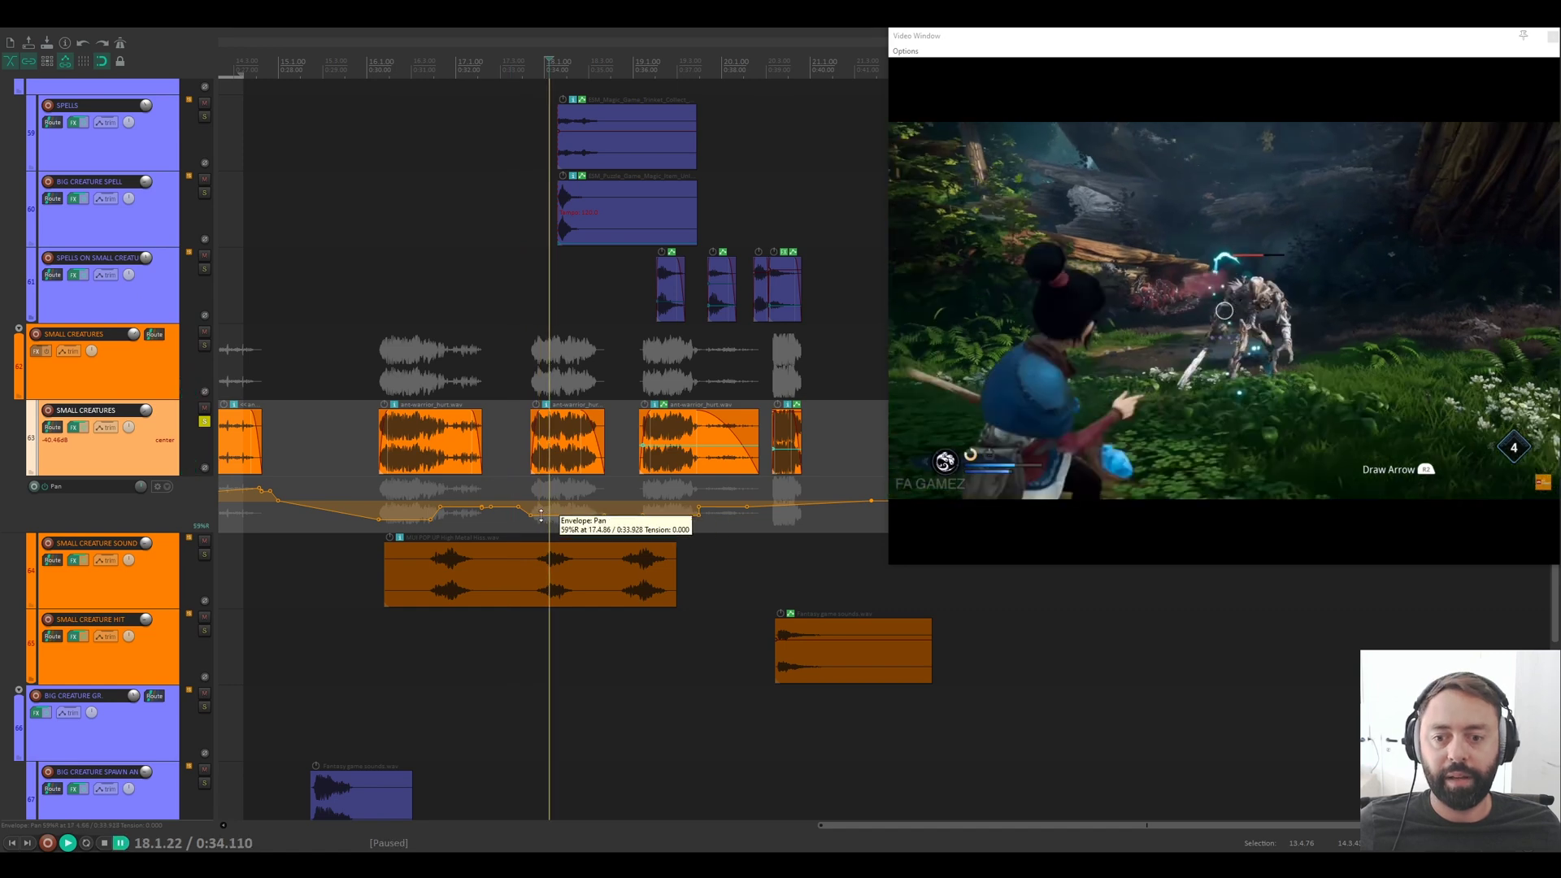
# Step: Play the remaining SMALL CREATURES clips while following the pan envelope, pause after the last one and clear the track's solo
pyautogui.press('space')
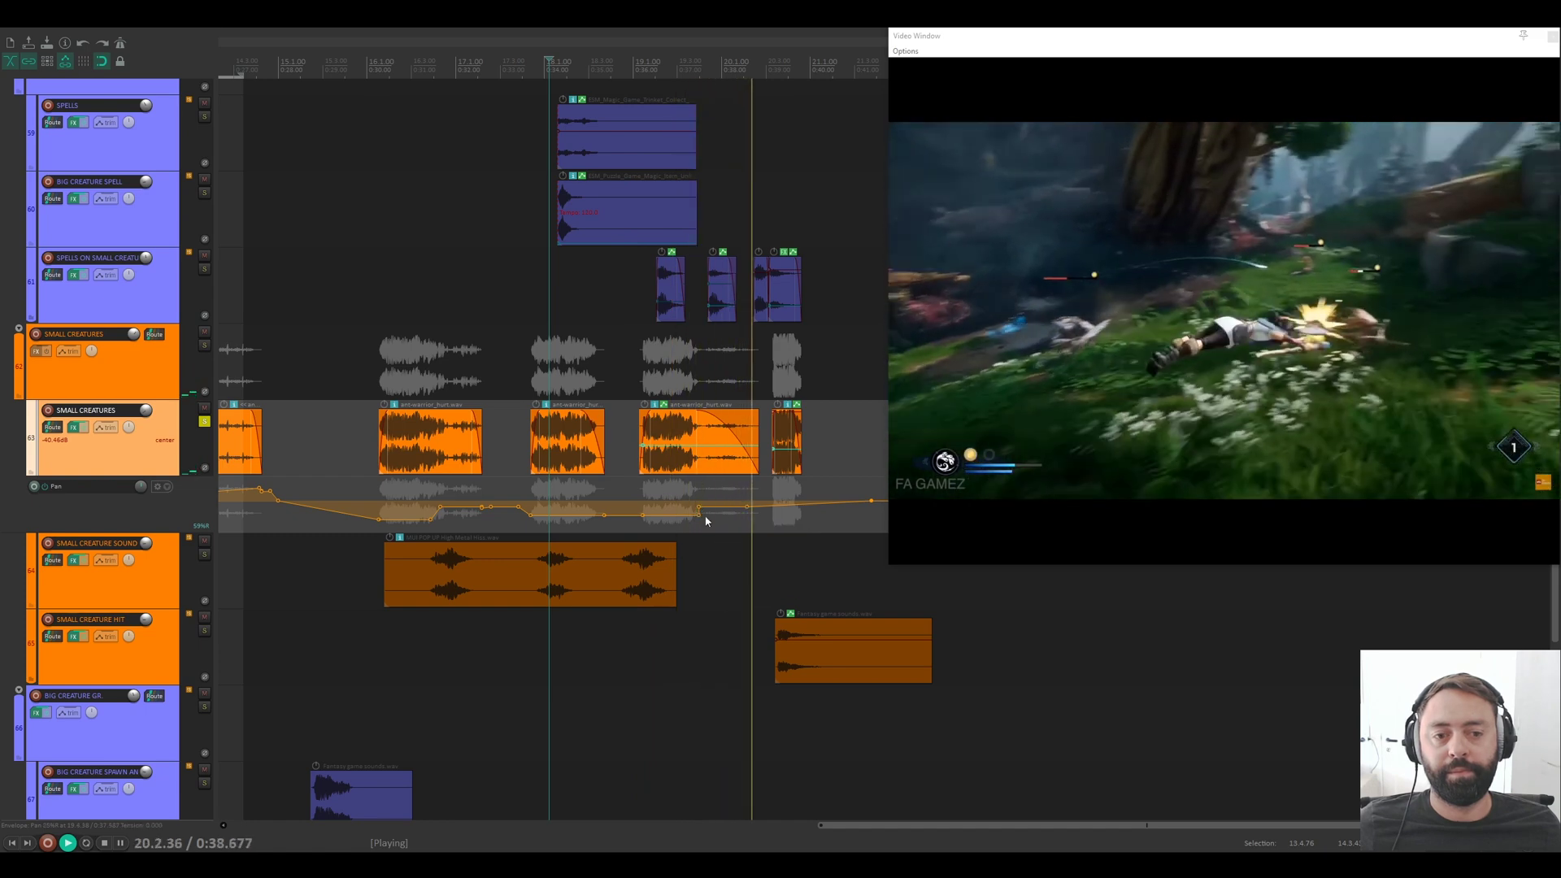
pyautogui.hotkey('ctrl', 'space')
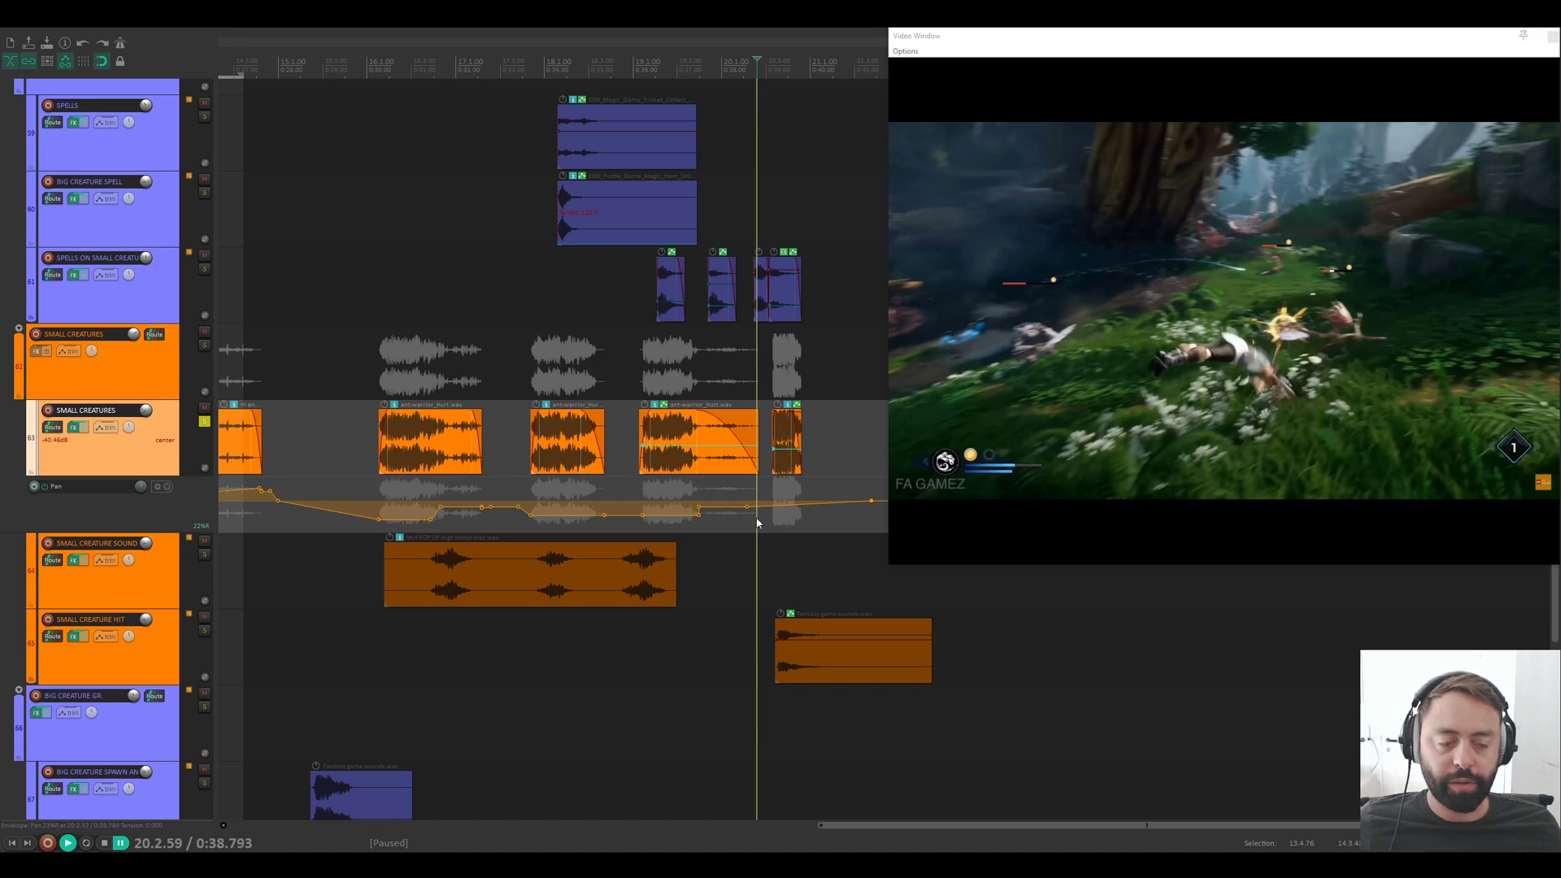
pyautogui.hotkey('ctrl', 'space')
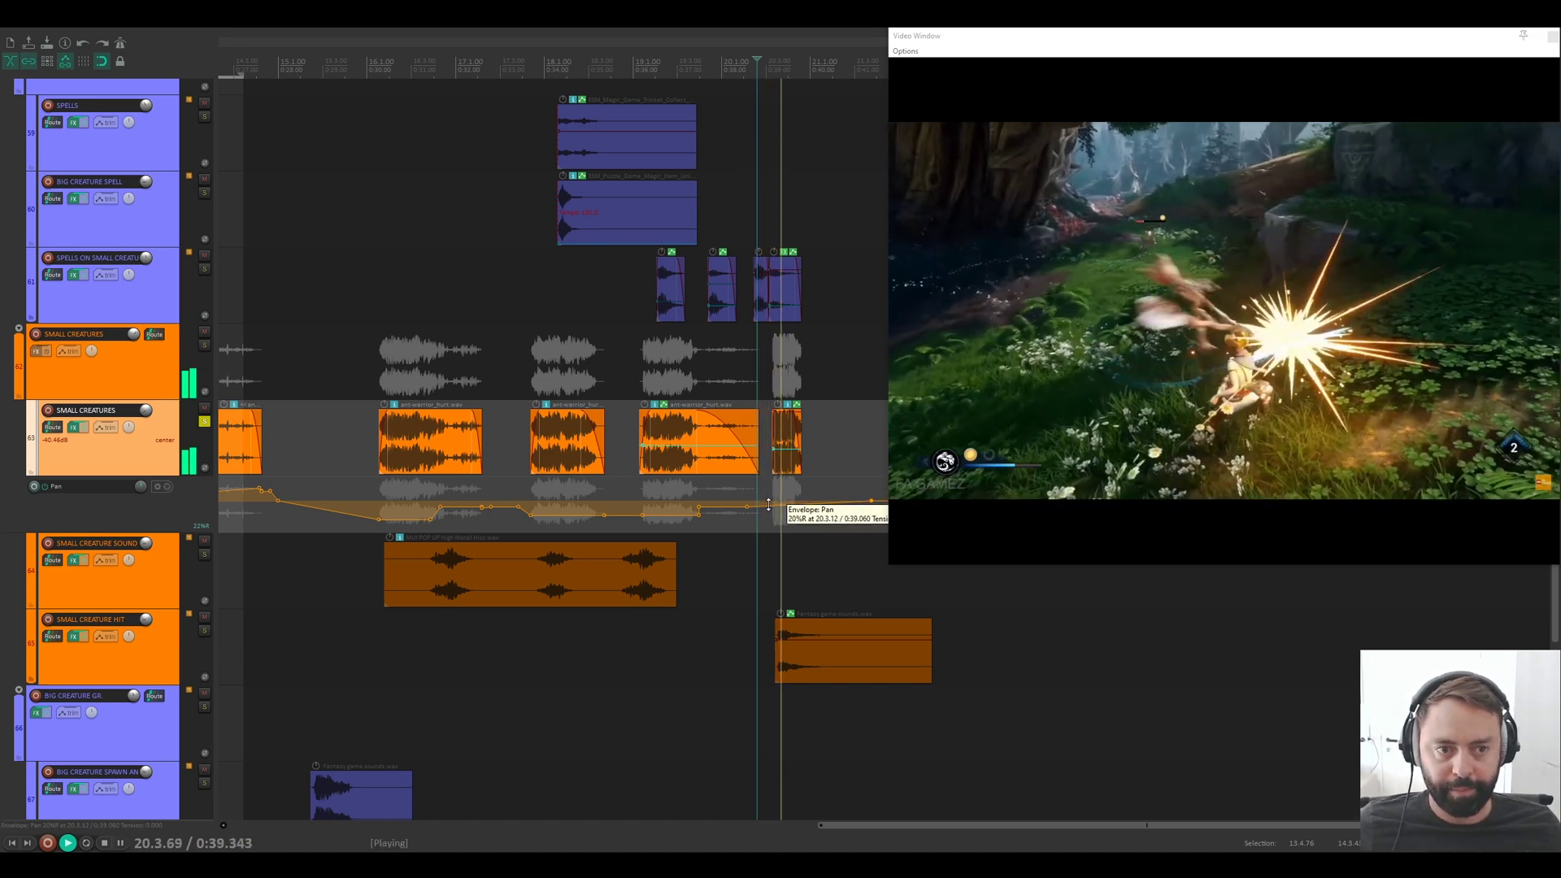
pyautogui.hotkey('ctrl', 'space')
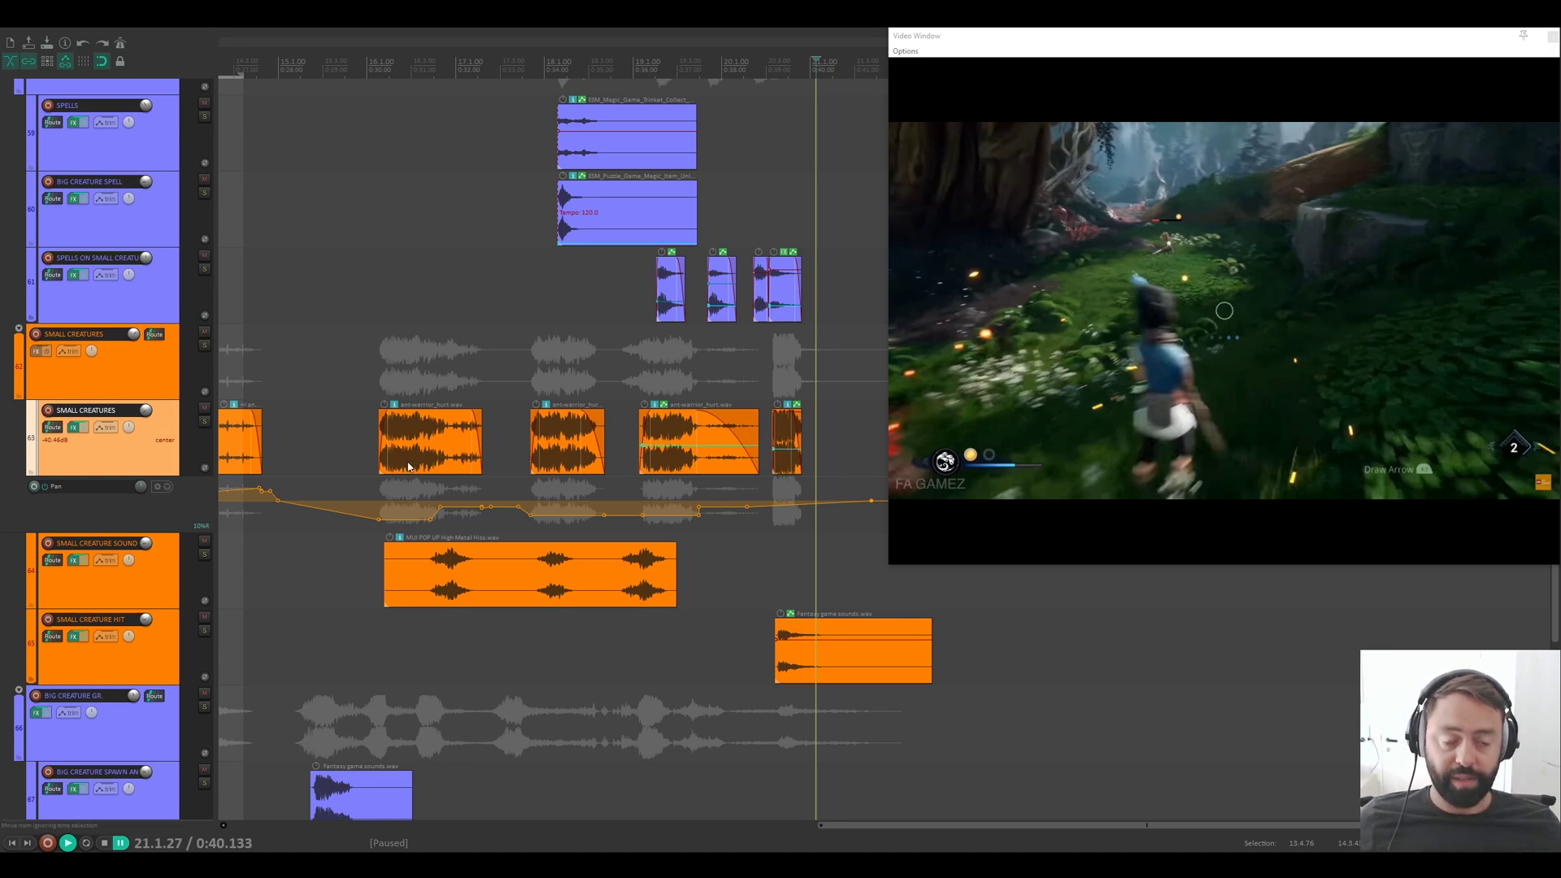
# Step: Play the full mix from just before the SMALL CREATURE HIT clip, pause, and return to that clip's start
pyautogui.scroll(-2, 423, 488)
pyautogui.click(564, 543)
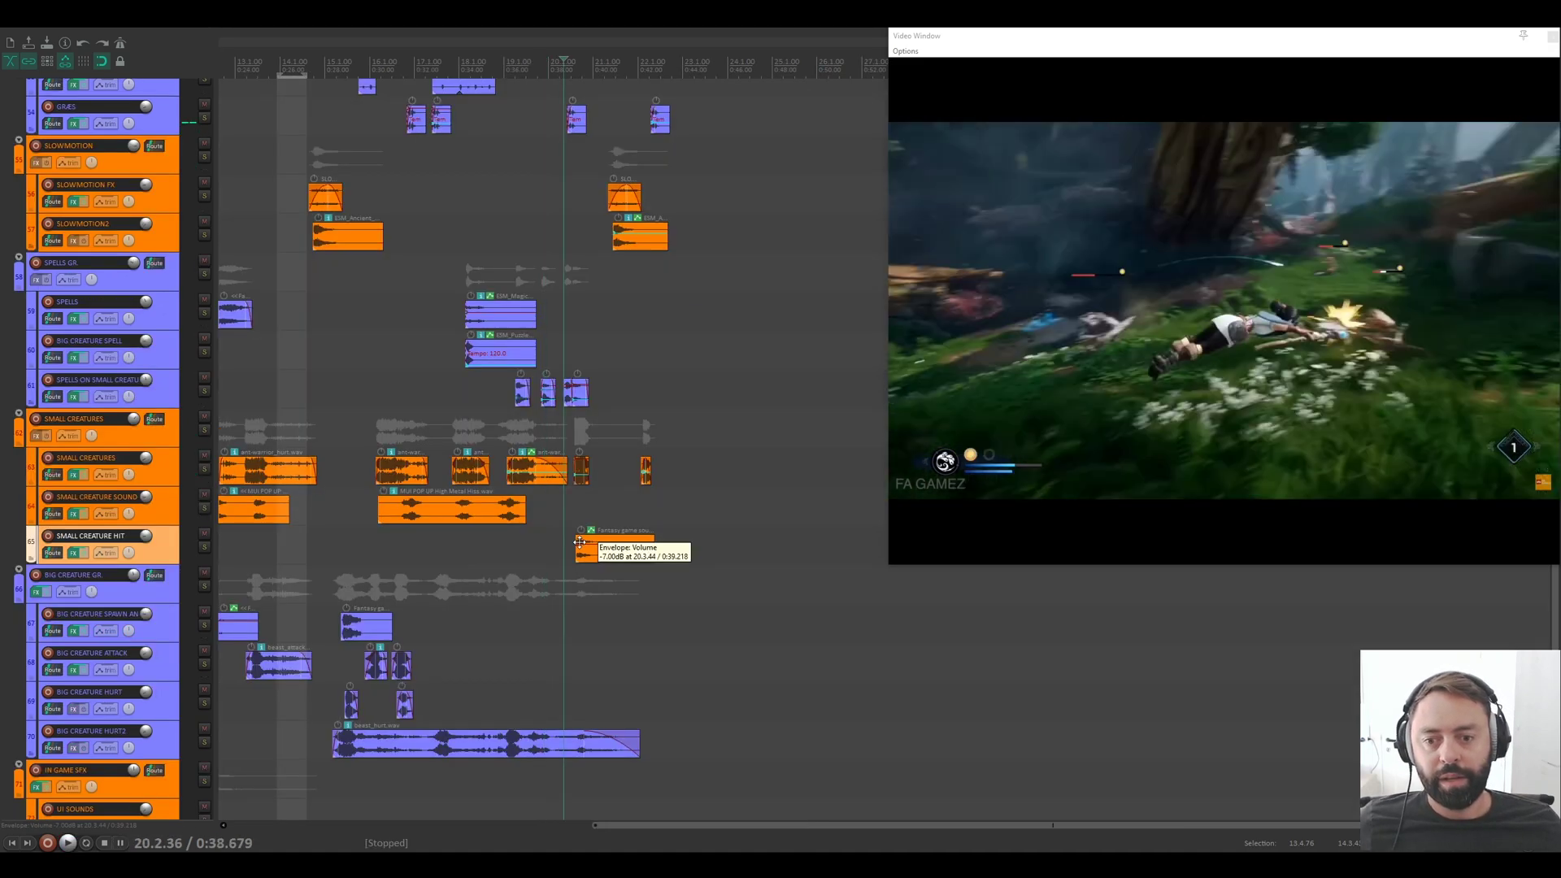
pyautogui.scroll(-3, 576, 543)
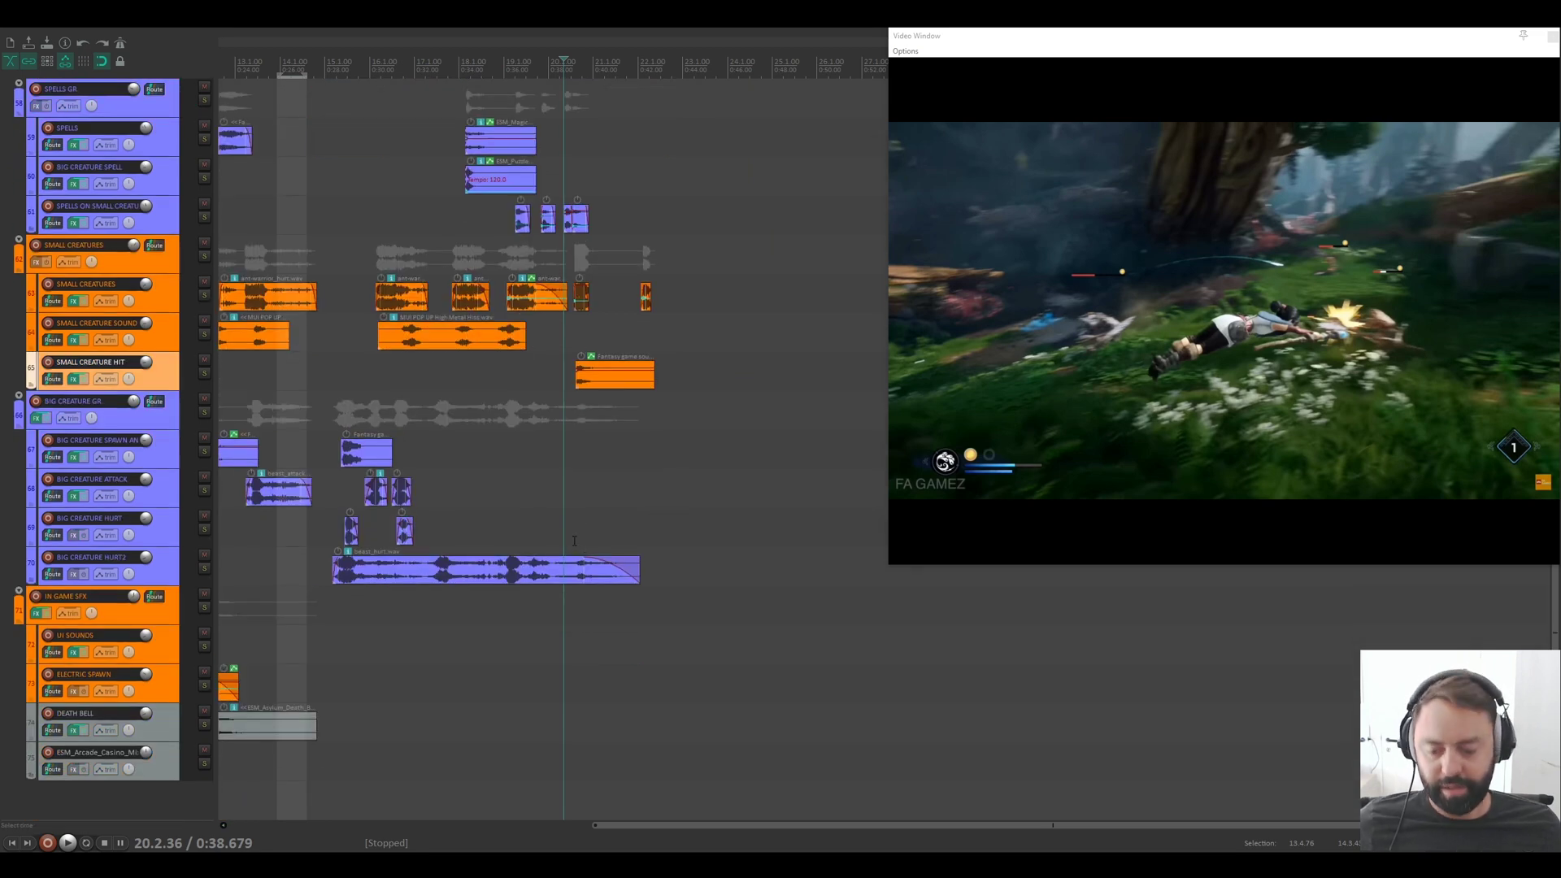
pyautogui.press('space')
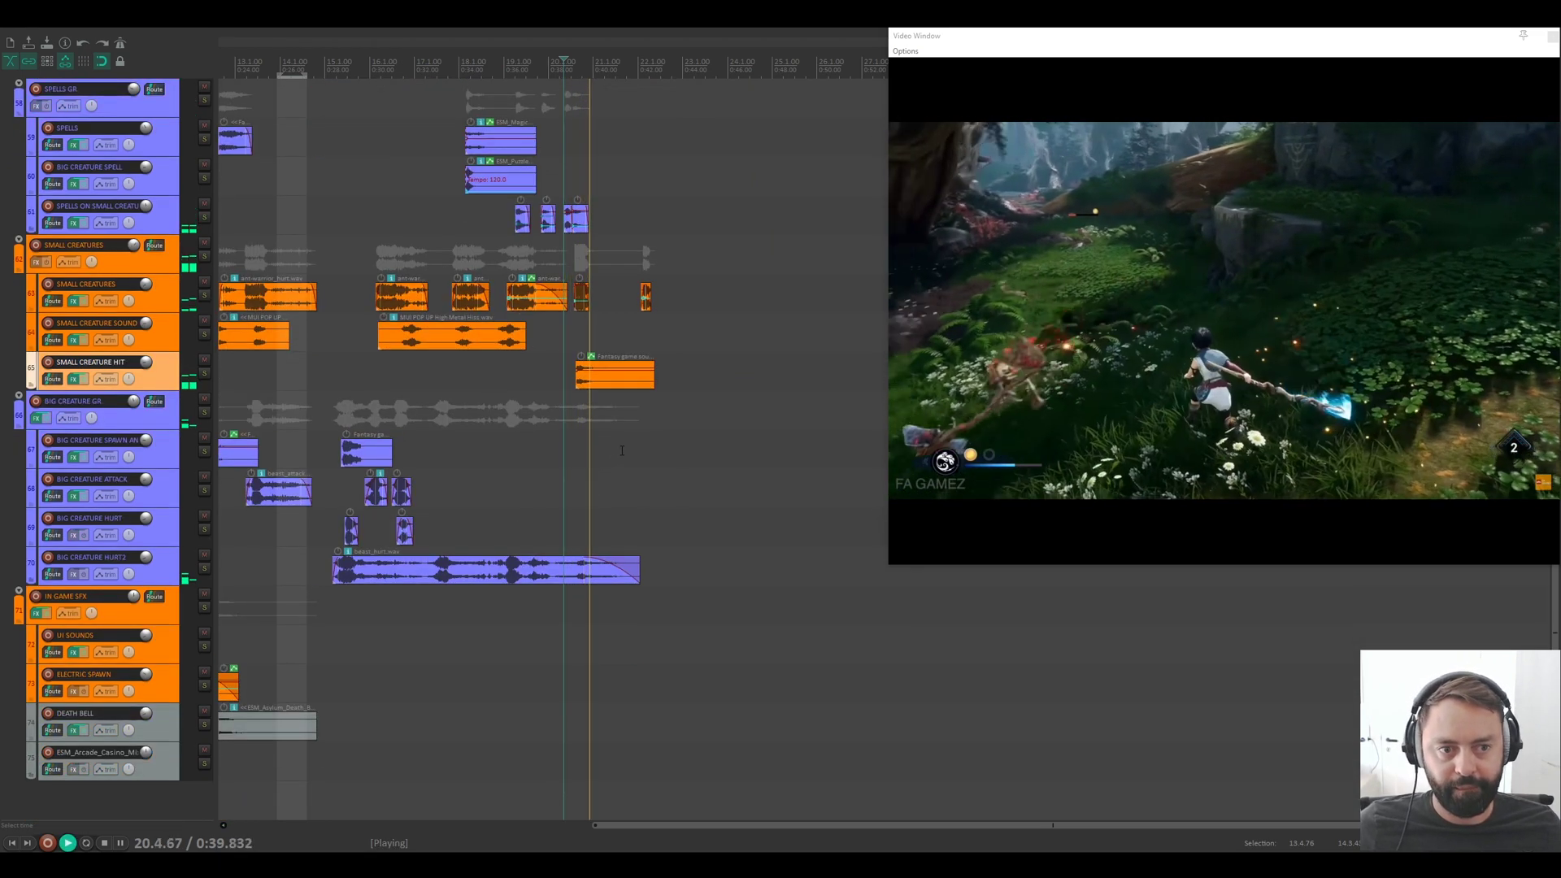
pyautogui.hotkey('ctrl', 'space')
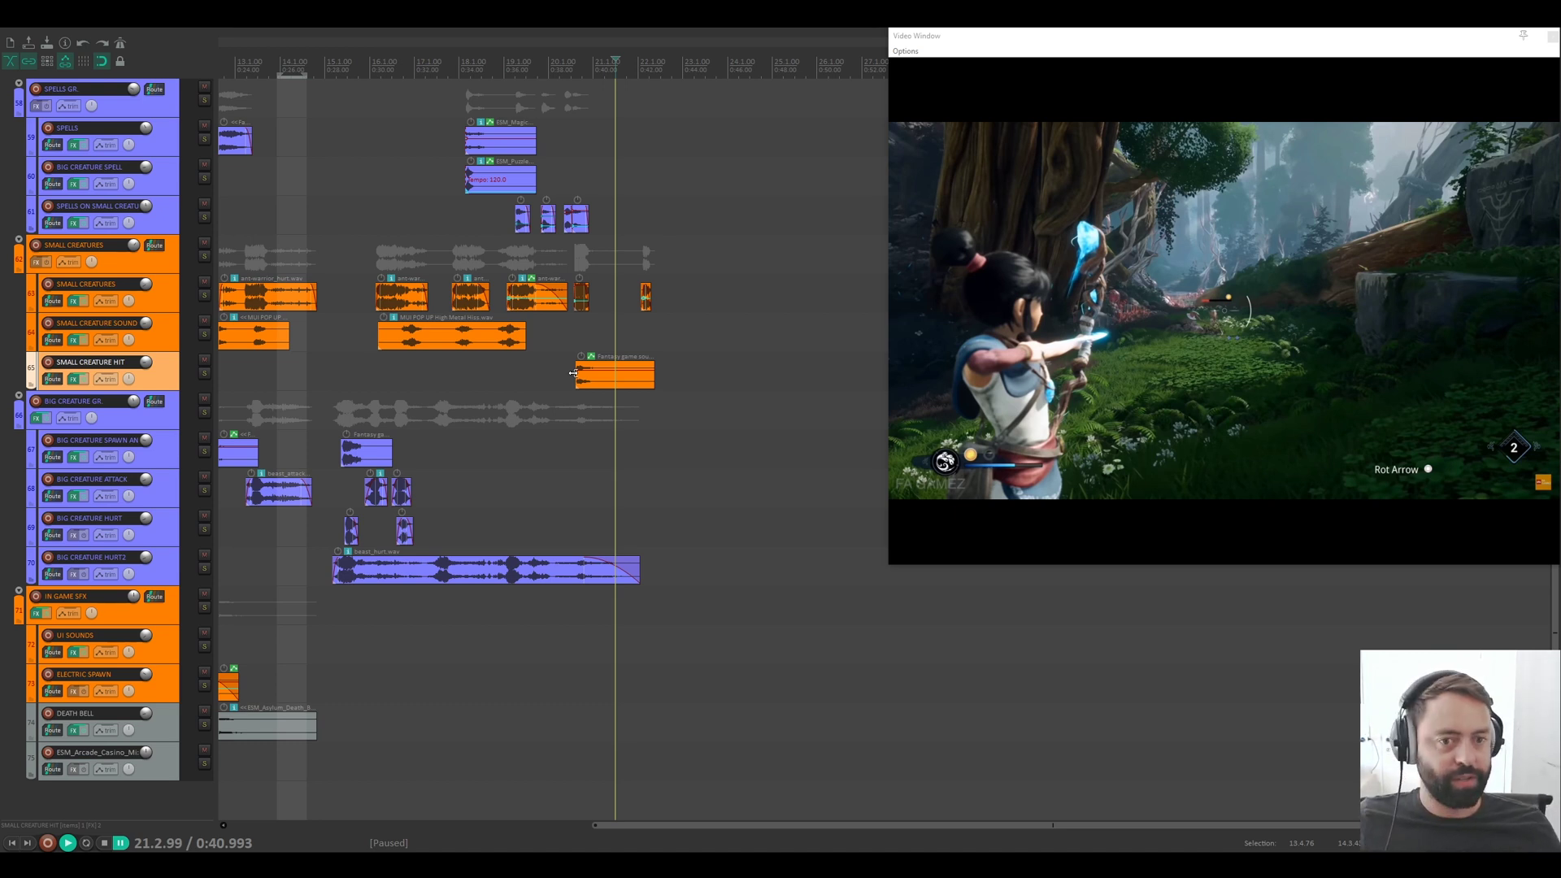
pyautogui.click(575, 373)
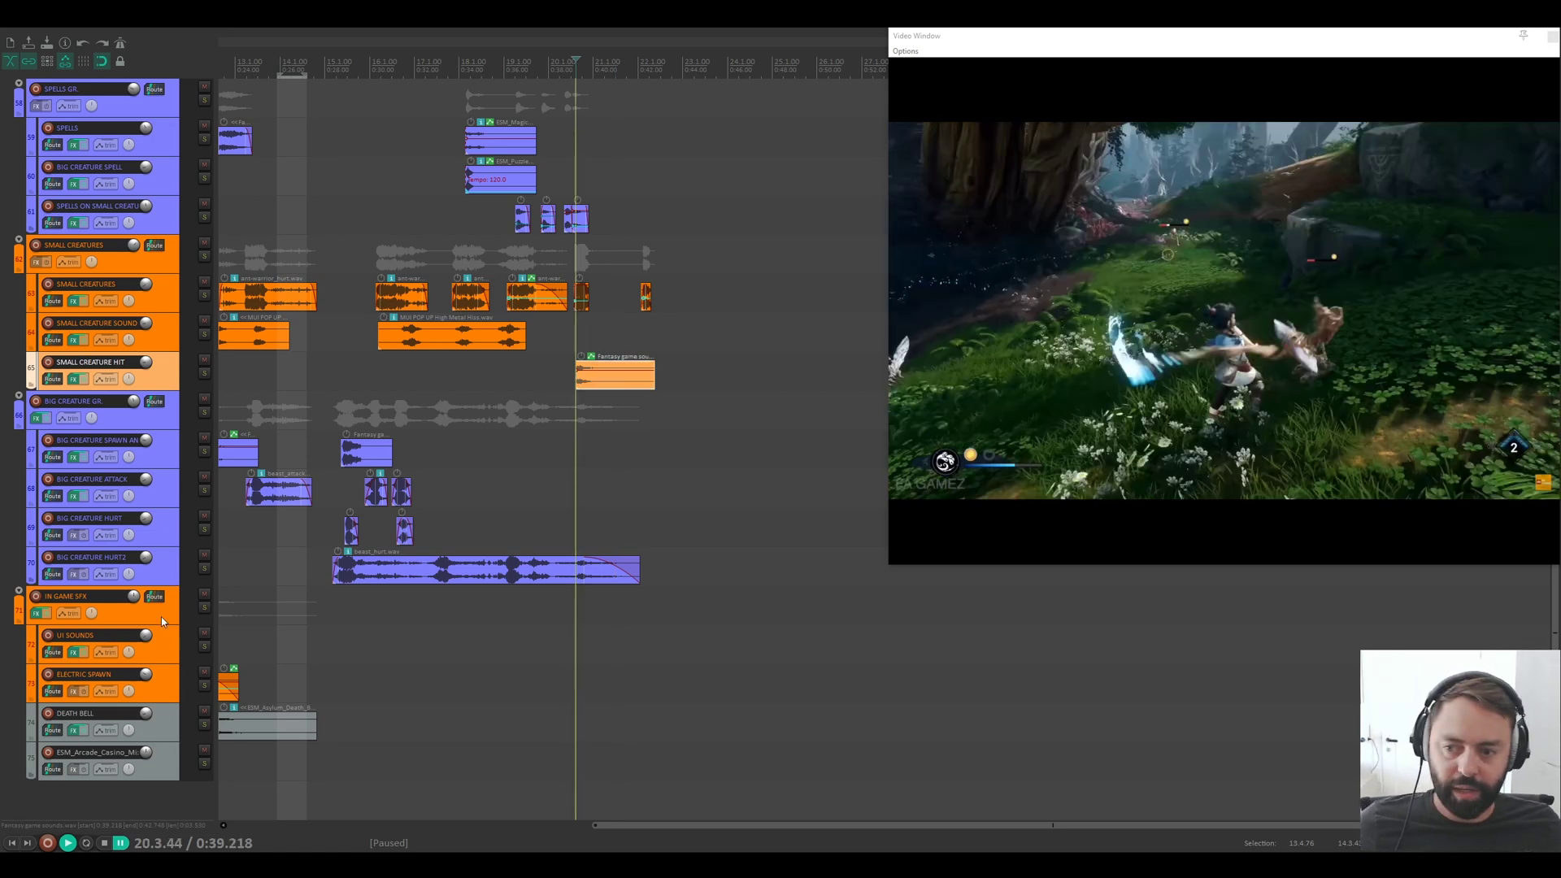
# Step: Solo the SLOWMOTION folder and play its second group of clips, followed by the first group from just before its start
pyautogui.scroll(5, 147, 470)
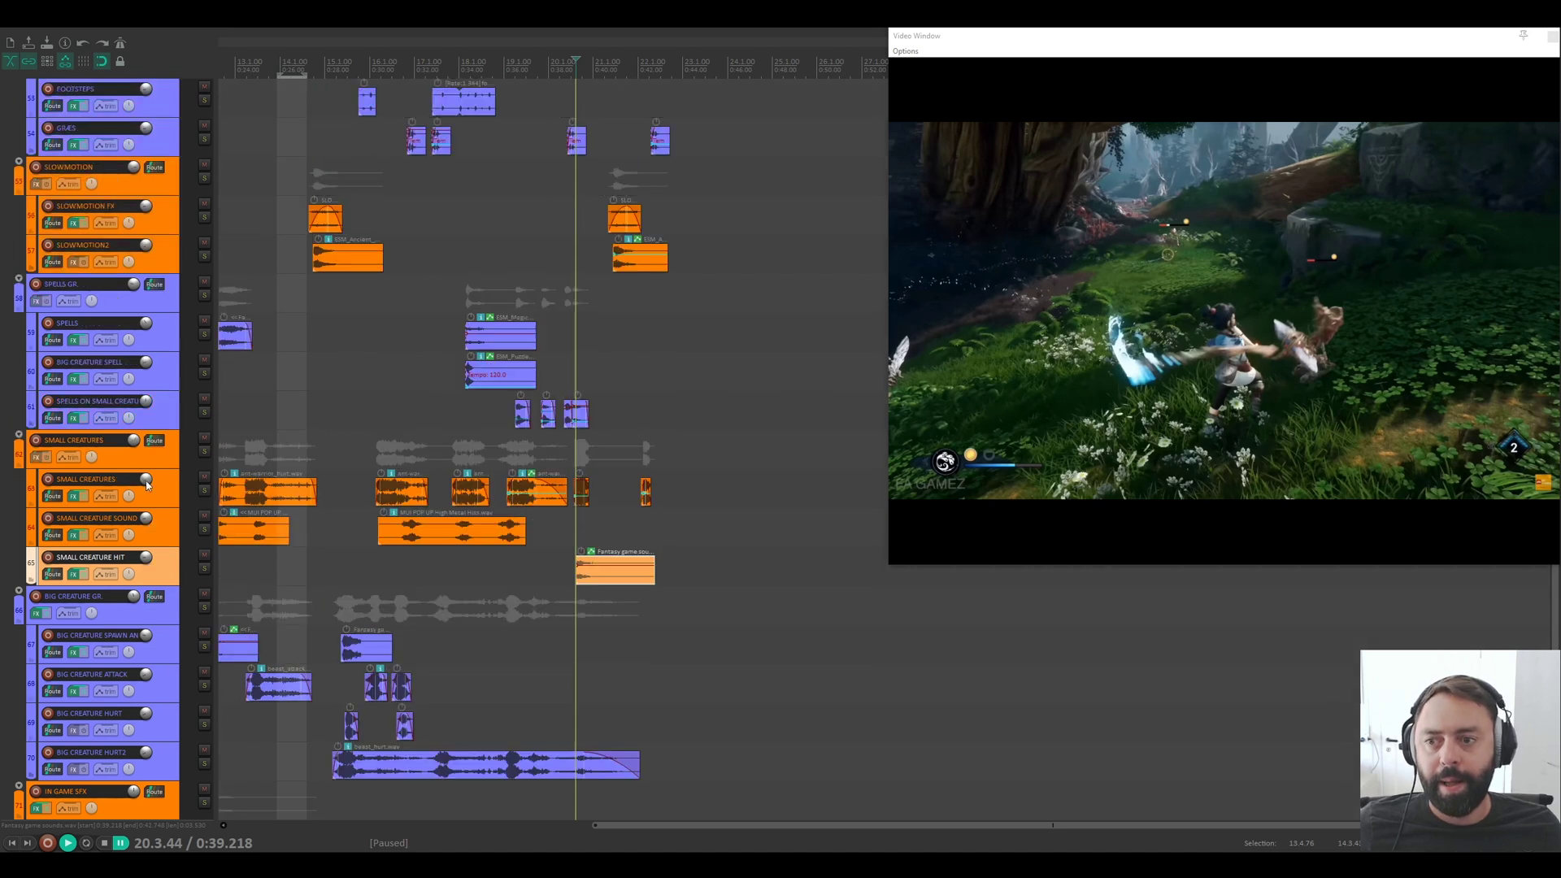
pyautogui.click(204, 334)
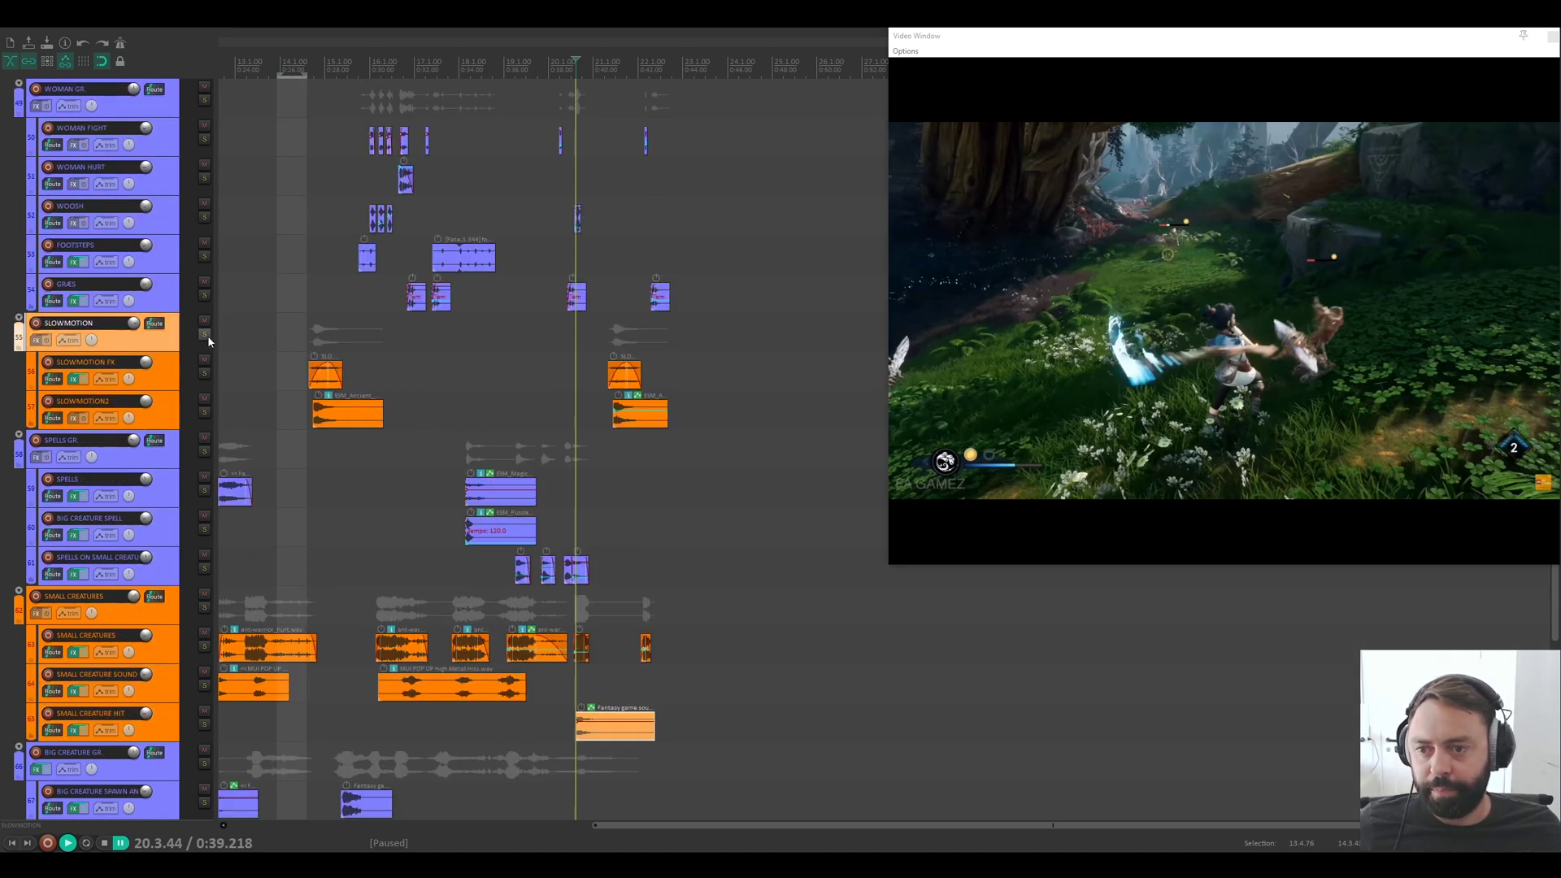
pyautogui.press('space')
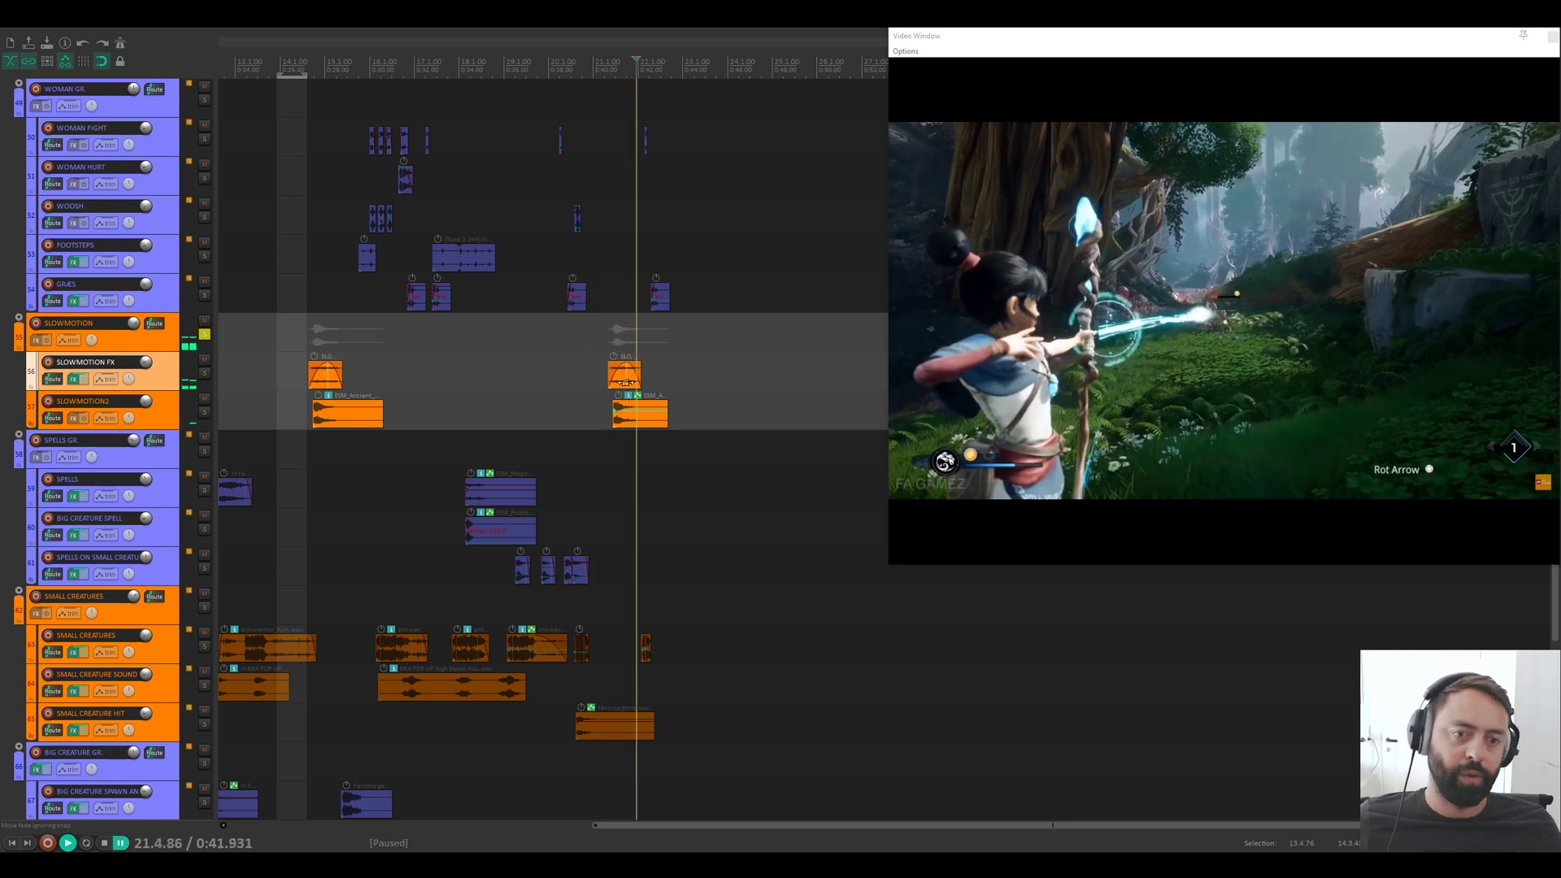
pyautogui.press('space')
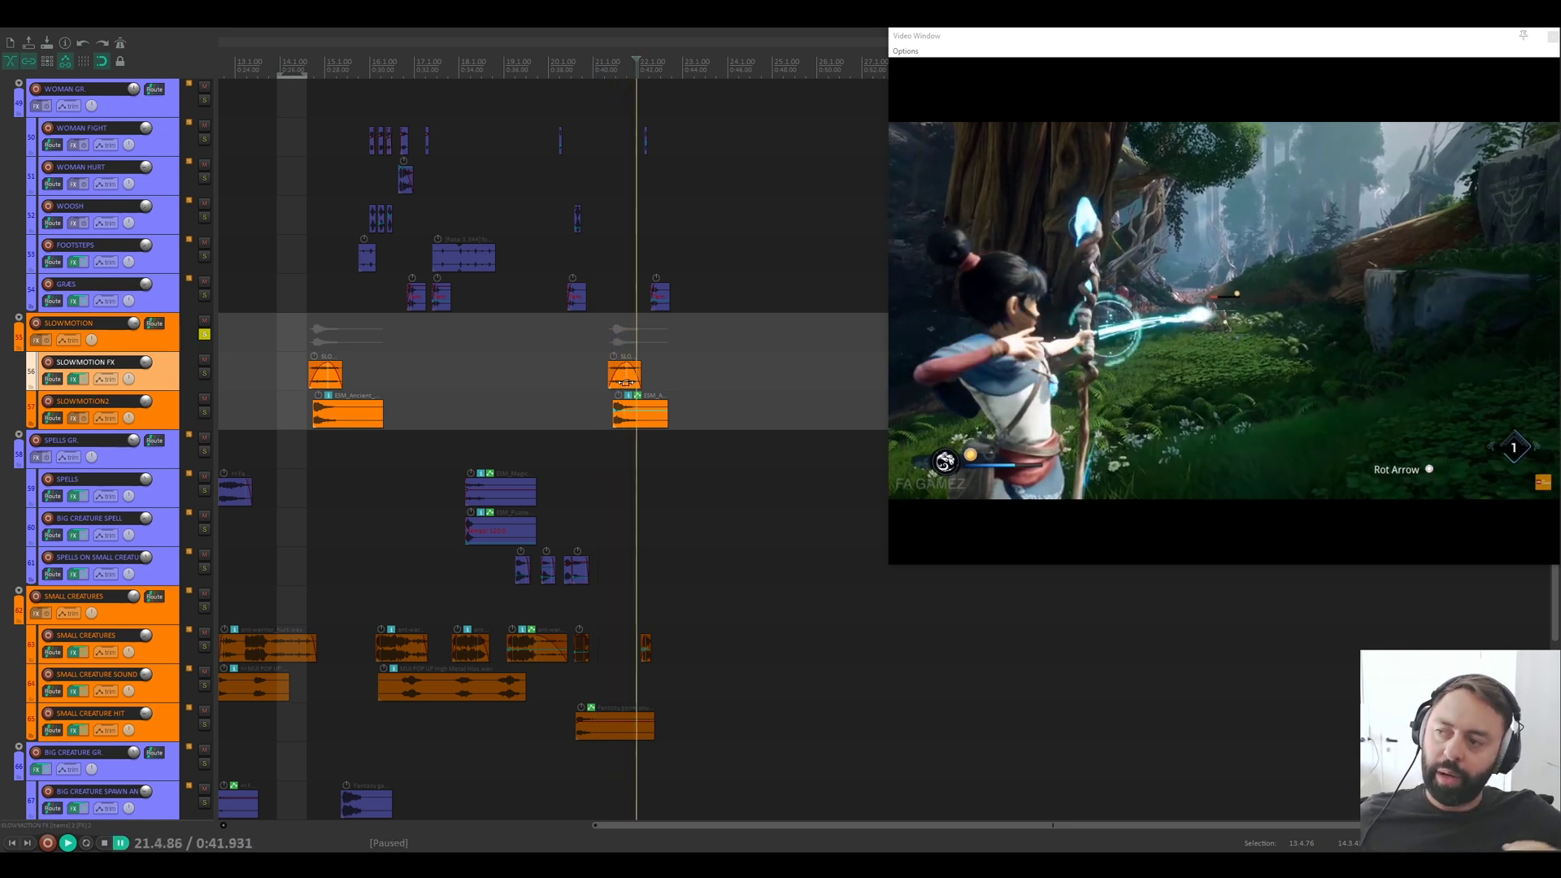
pyautogui.click(303, 394)
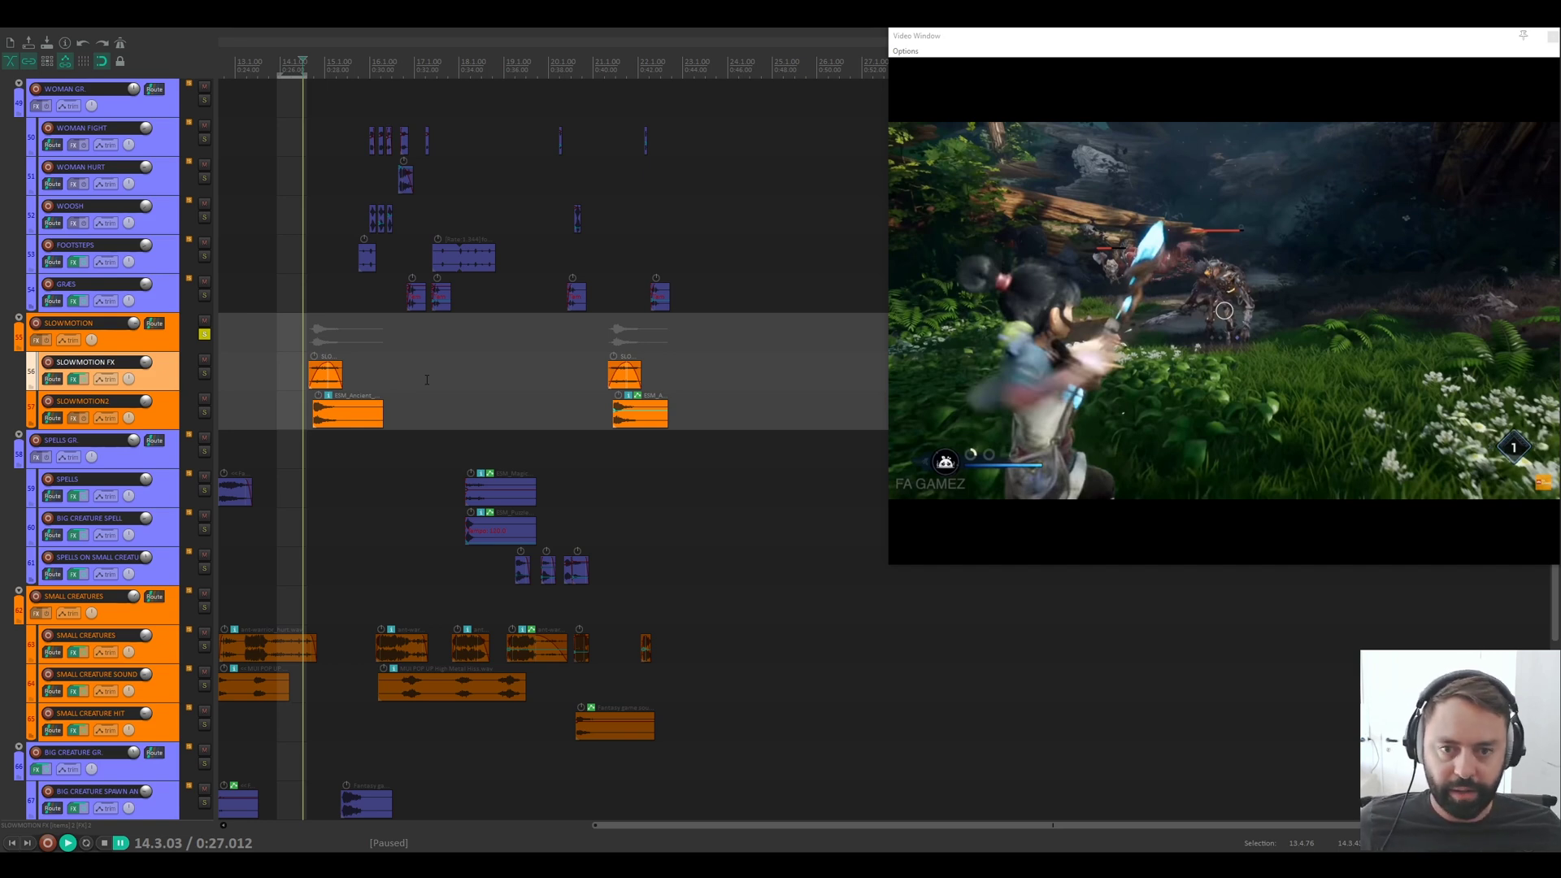
pyautogui.press('space')
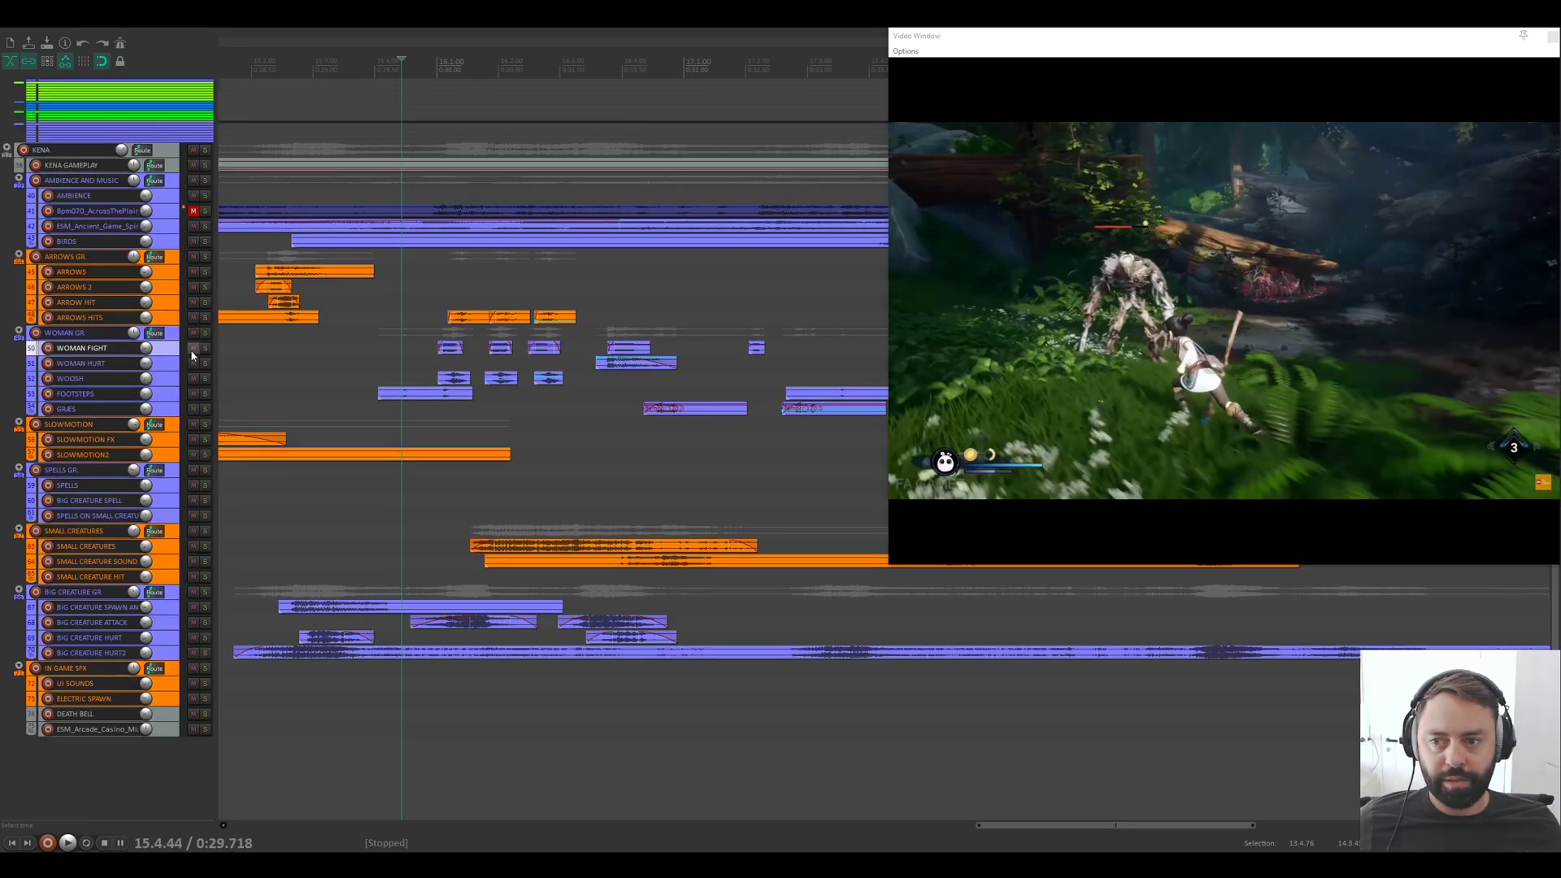
# Step: Play the full mix from just before the first WOMAN FIGHT clip, and pause at the third one
pyautogui.hscroll(3, 479, 361)
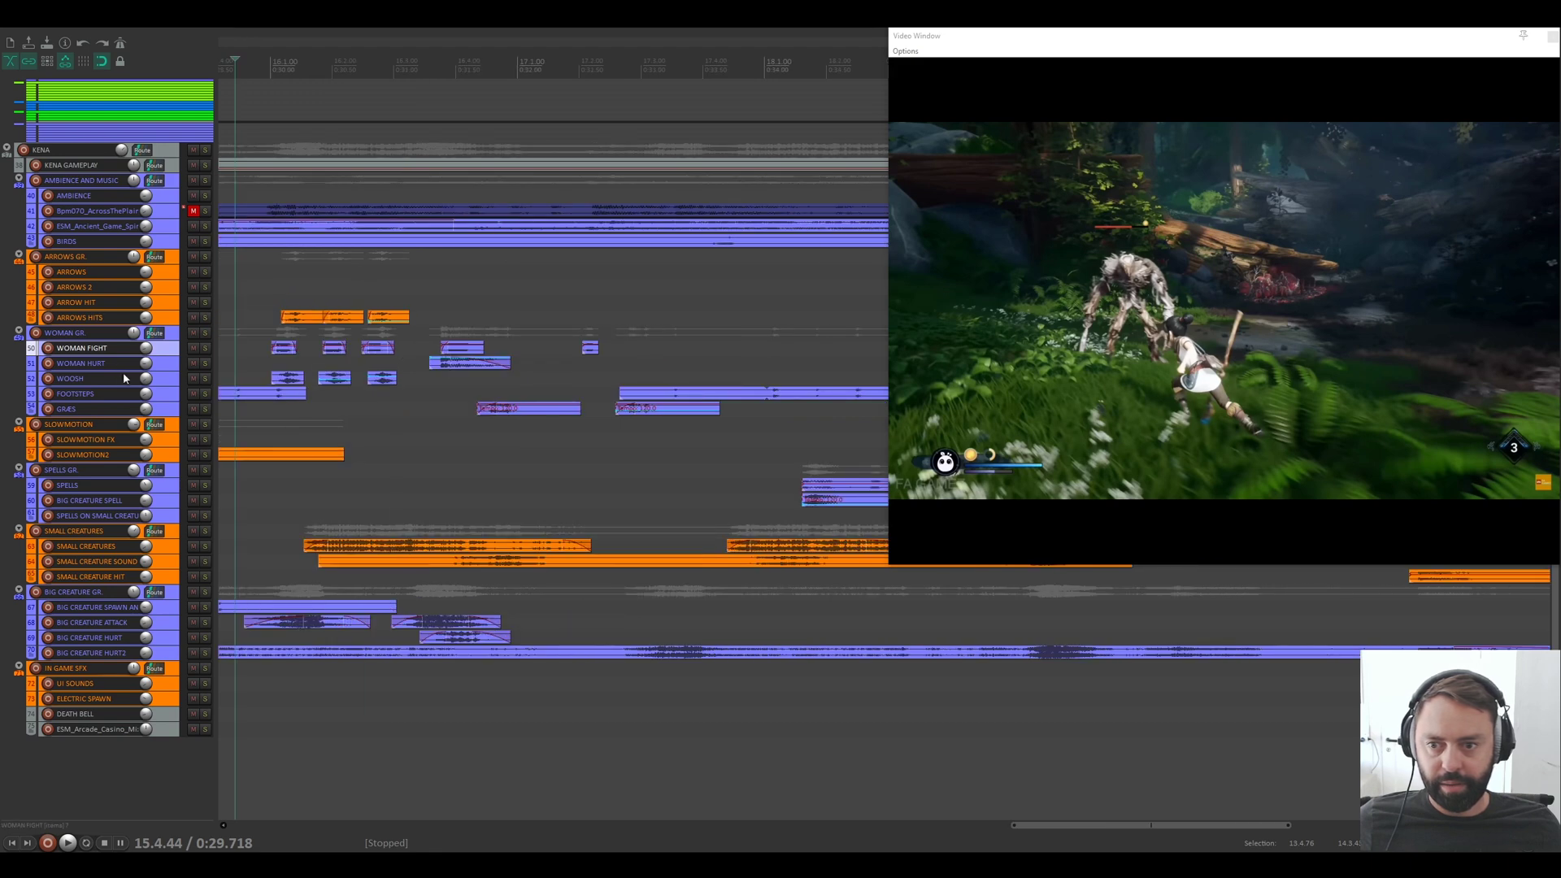
pyautogui.click(171, 378)
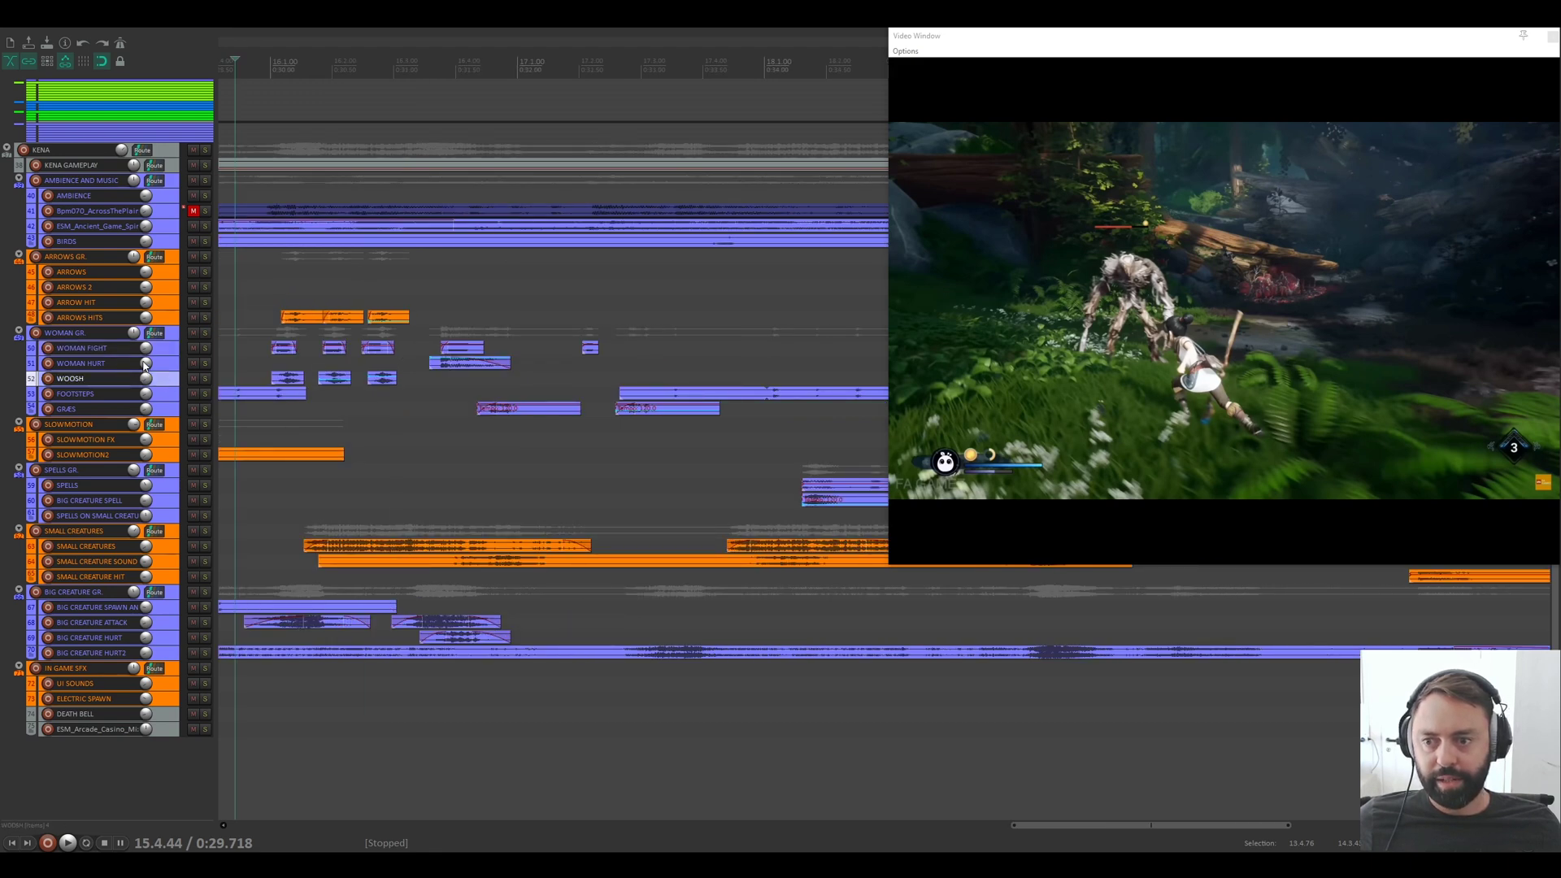
pyautogui.press('pageup')
pyautogui.hscroll(-3, 301, 335)
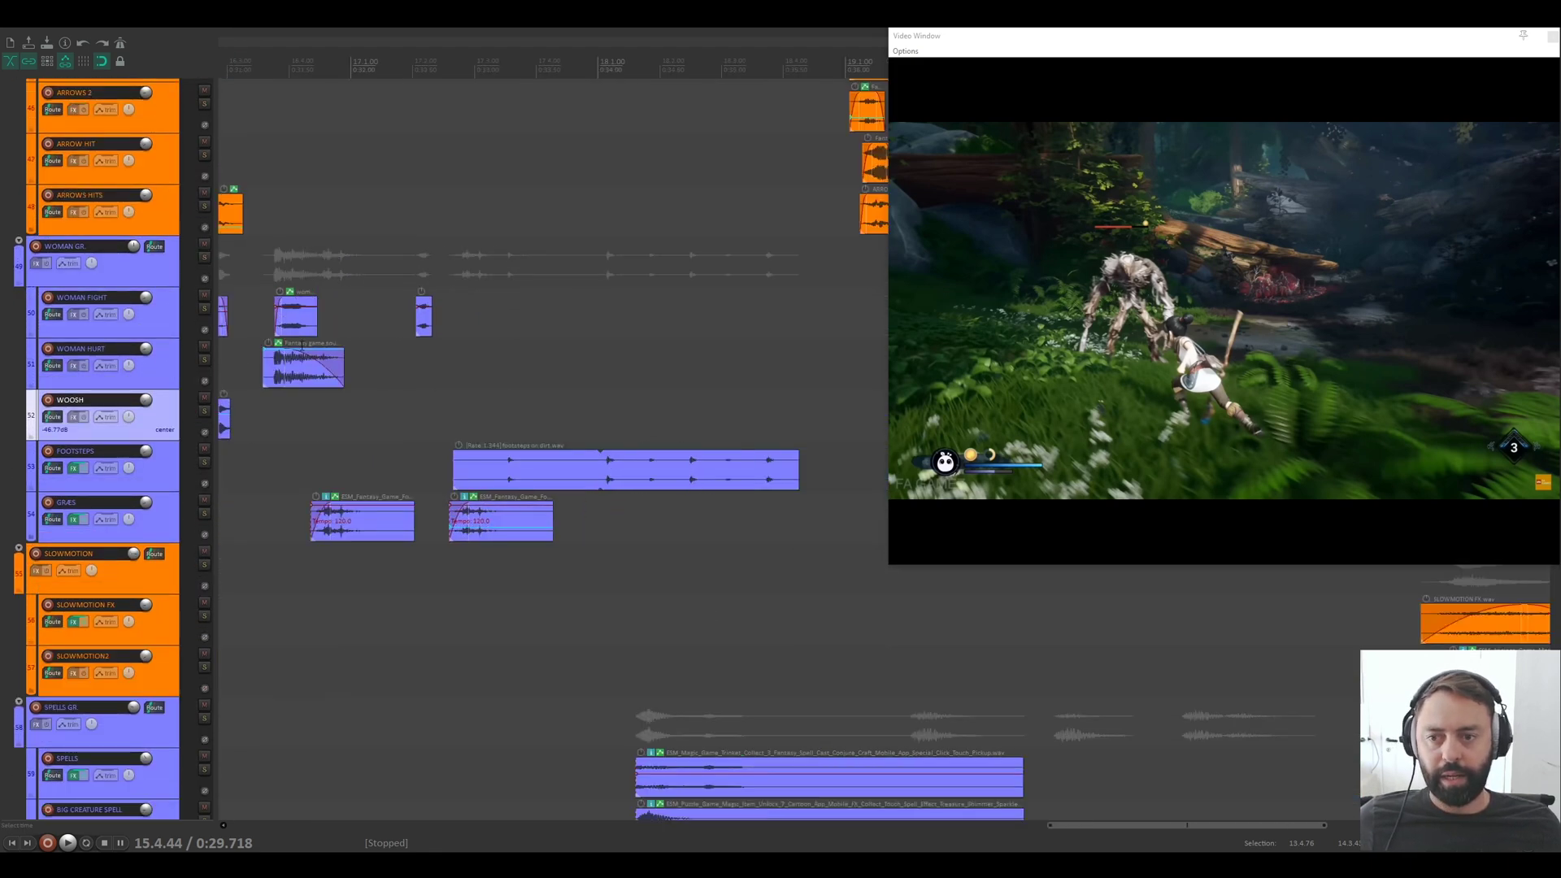
pyautogui.click(414, 349)
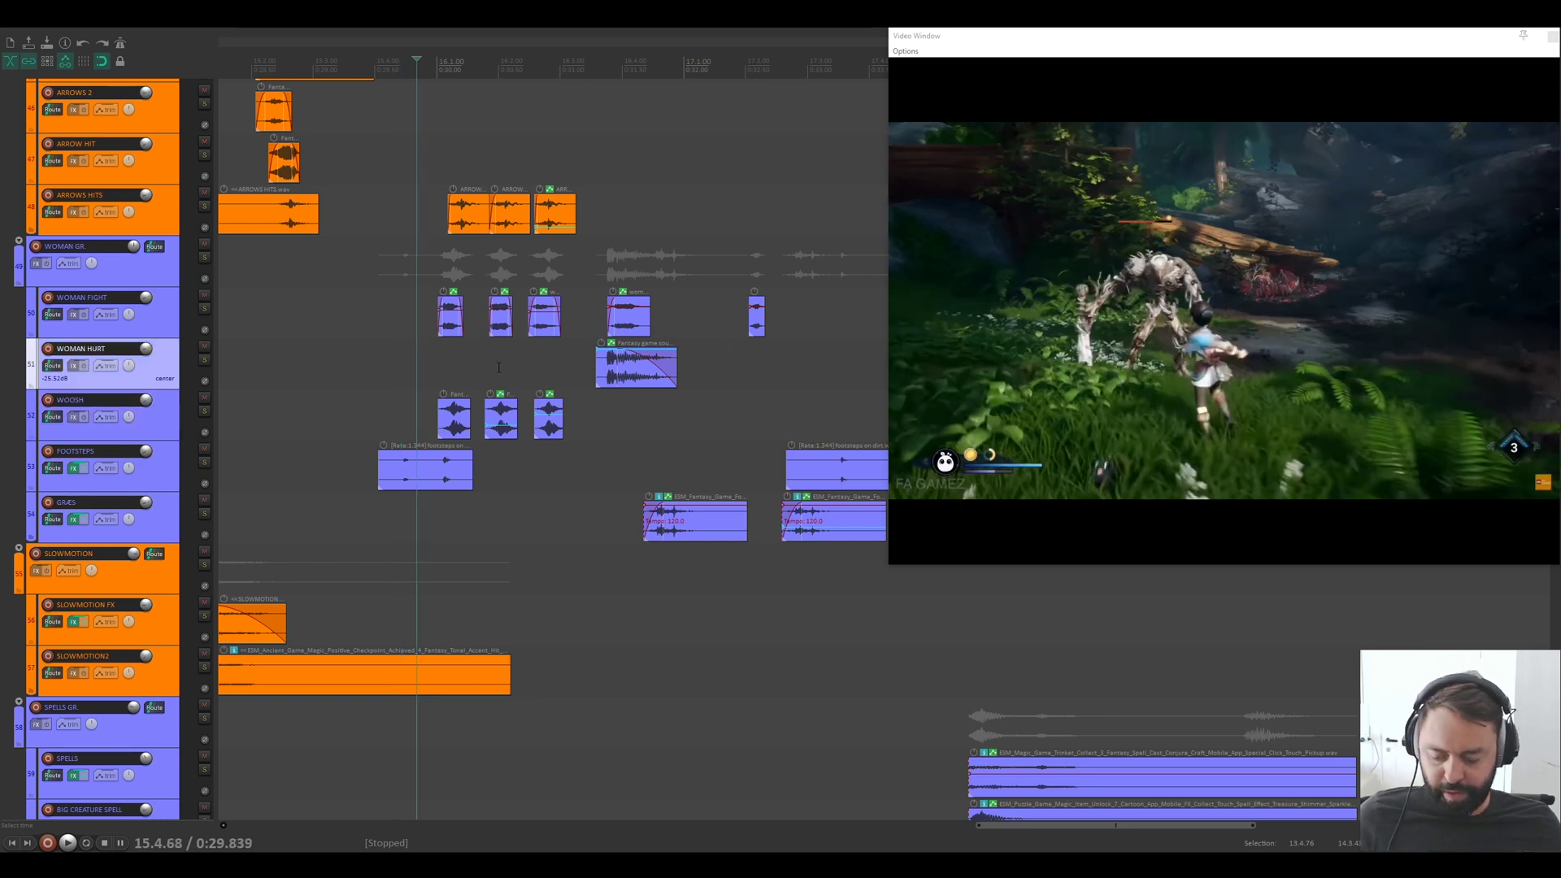
pyautogui.press('space')
pyautogui.hotkey('ctrl', 'space')
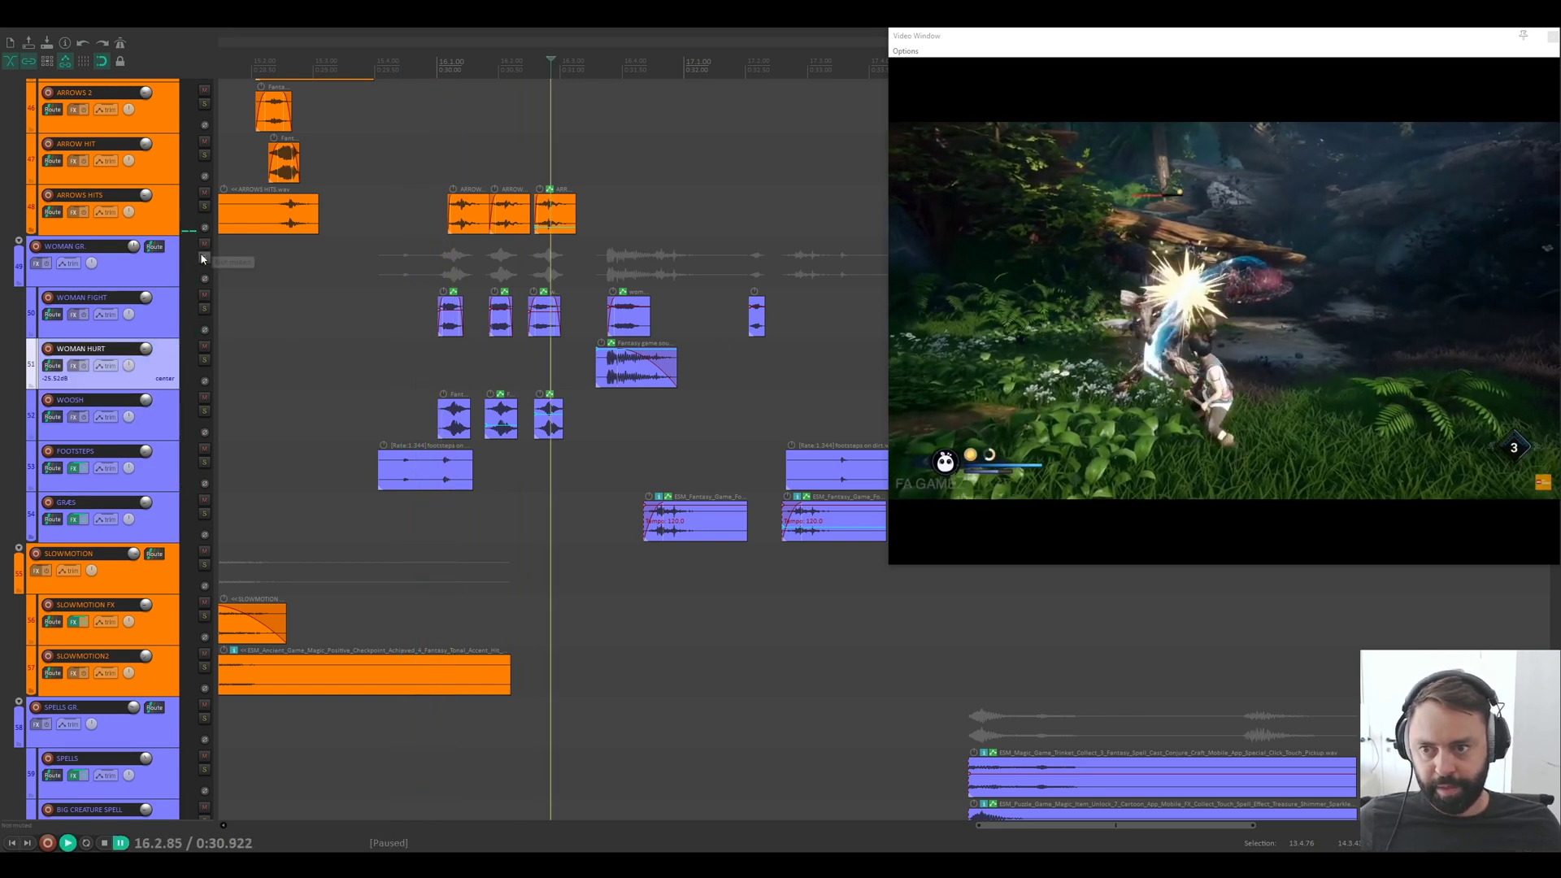
# Step: Solo the WOMAN GR. folder, set a time selection around the first three WOMAN FIGHT clips, and play them before pausing
pyautogui.click(204, 259)
pyautogui.click(419, 325)
pyautogui.moveTo(372, 347); pyautogui.dragTo(613, 362)
pyautogui.press('space')
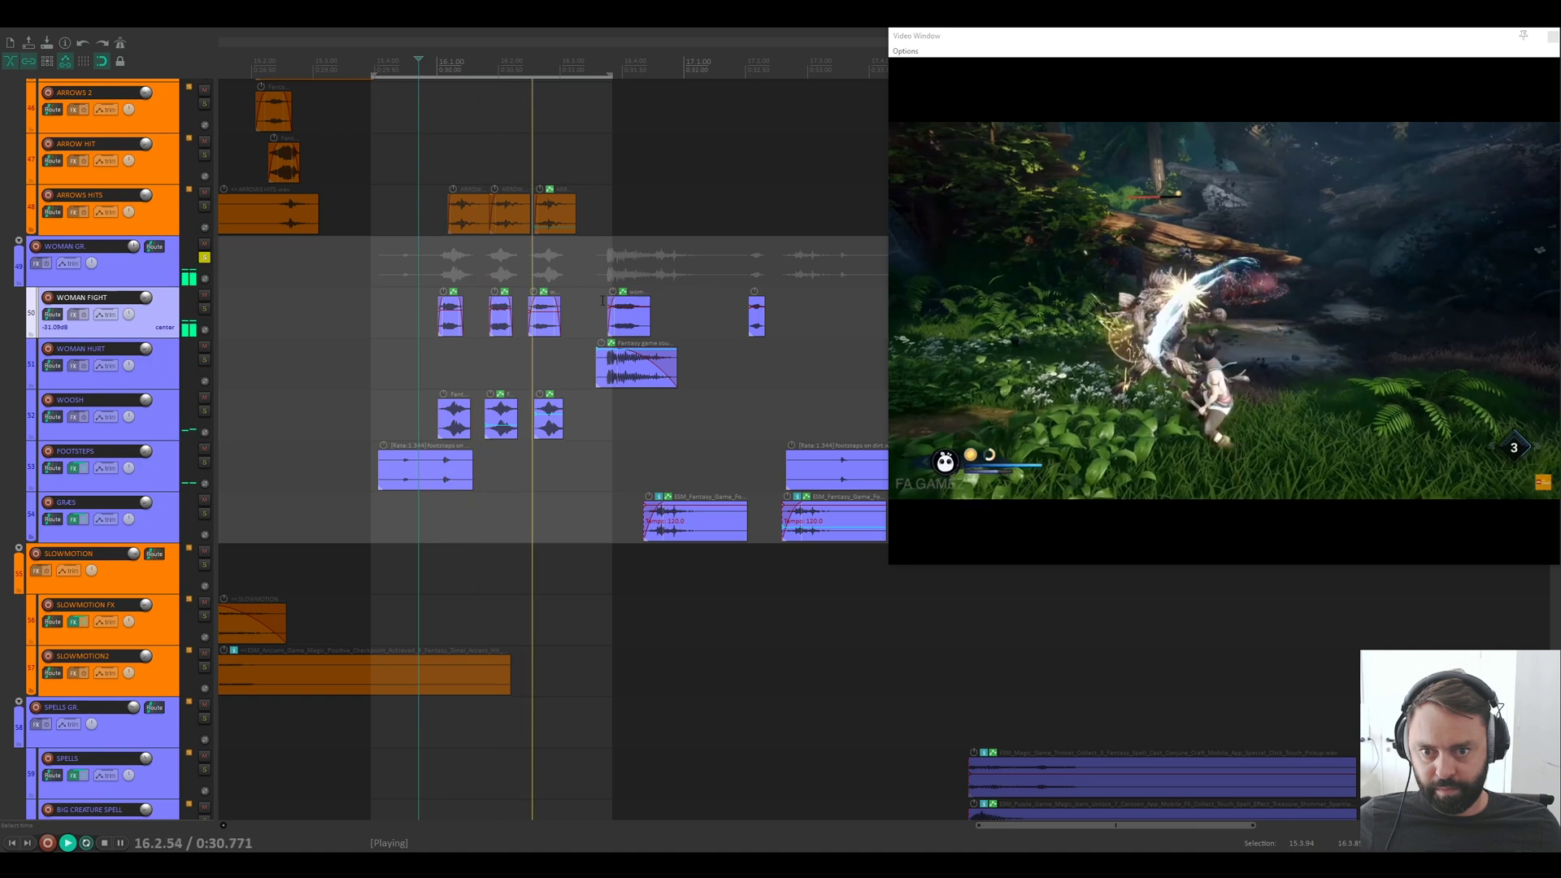
pyautogui.moveTo(603, 301); pyautogui.dragTo(404, 317)
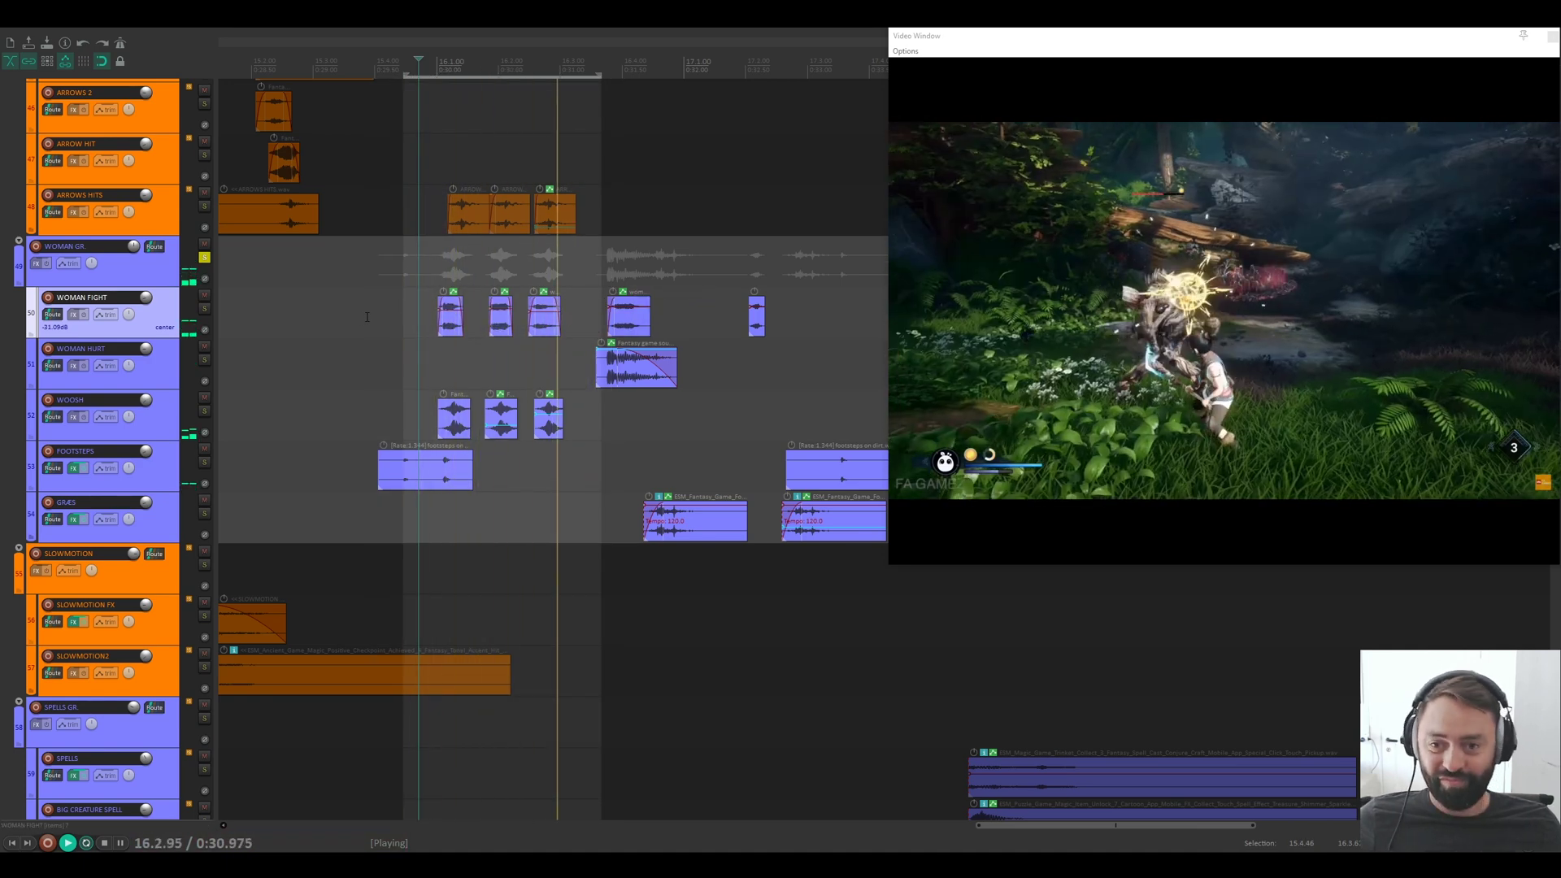
pyautogui.hotkey('ctrl', 'space')
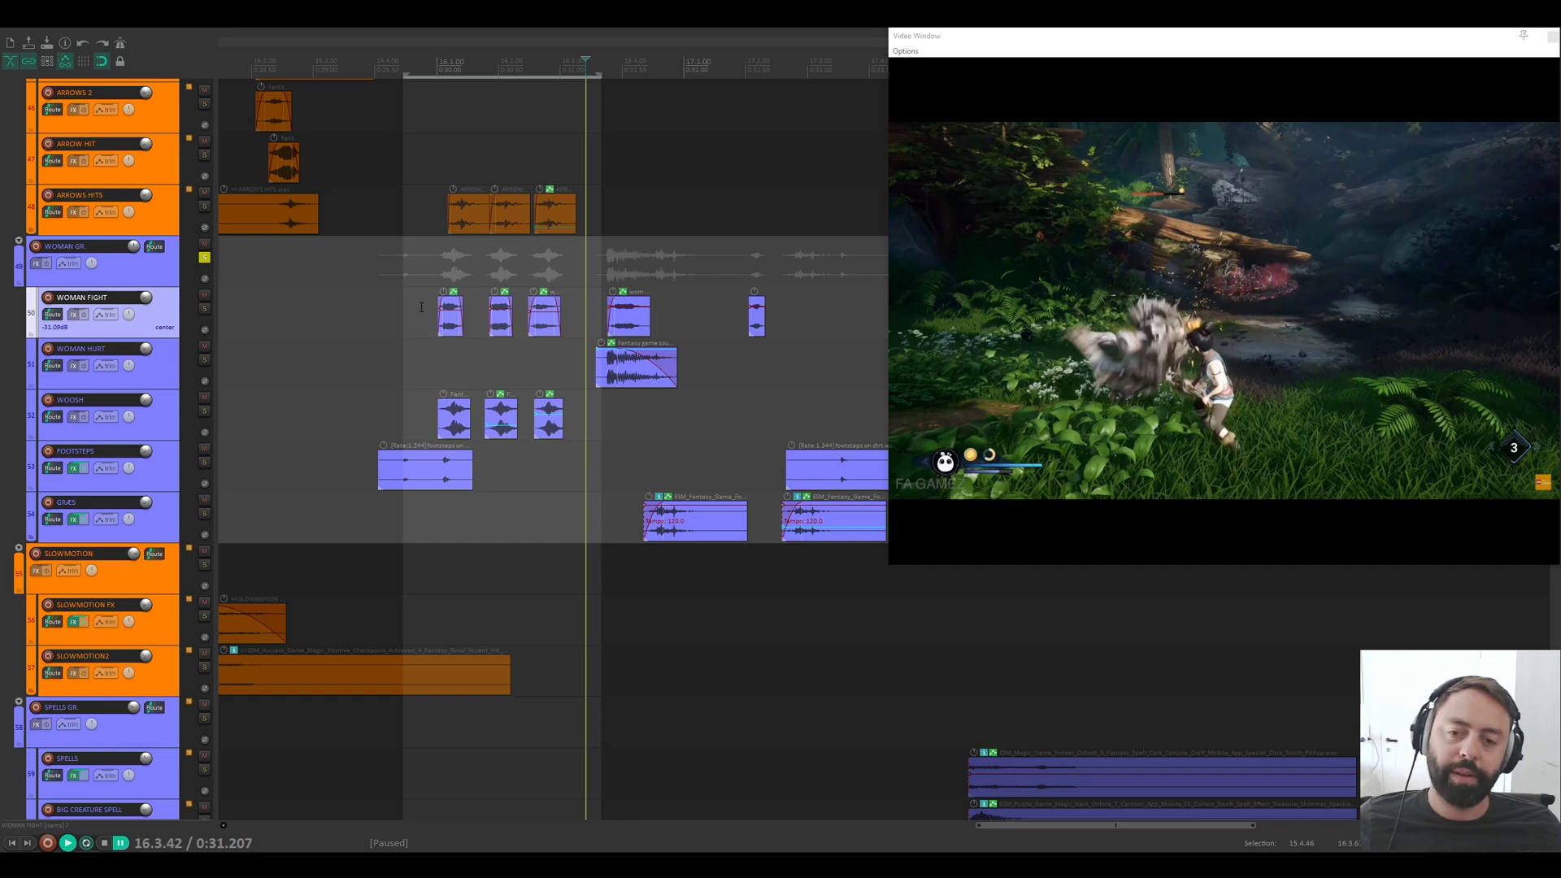
# Step: Replay the soloed woman fight clips, and clear the WOMAN GR. solo to hear them in the full mix
pyautogui.click(421, 307)
pyautogui.press('space')
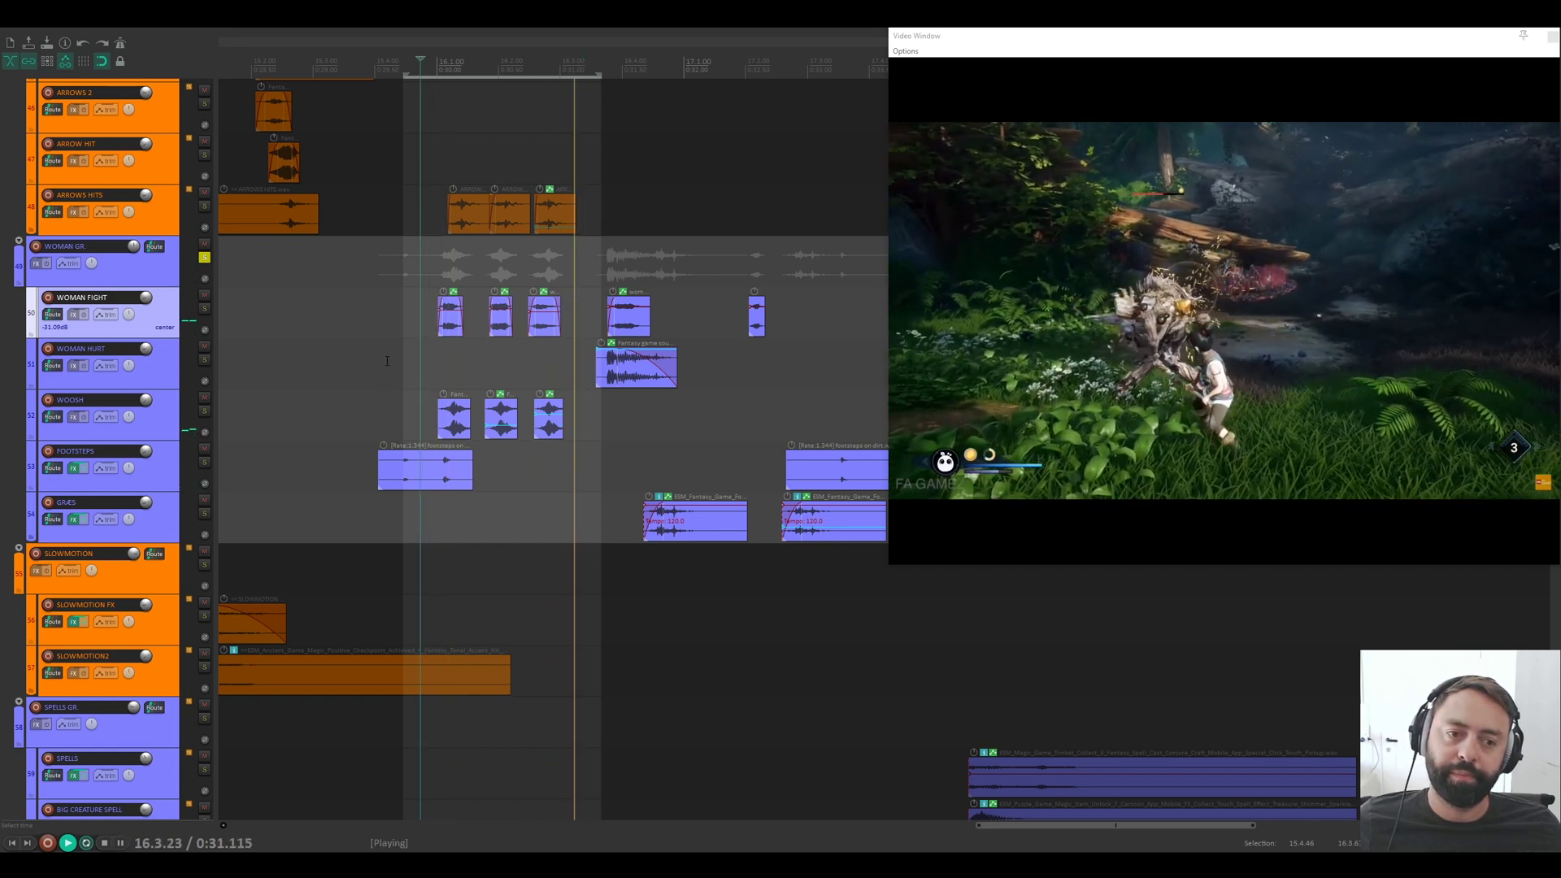
pyautogui.hotkey('ctrl', 'space')
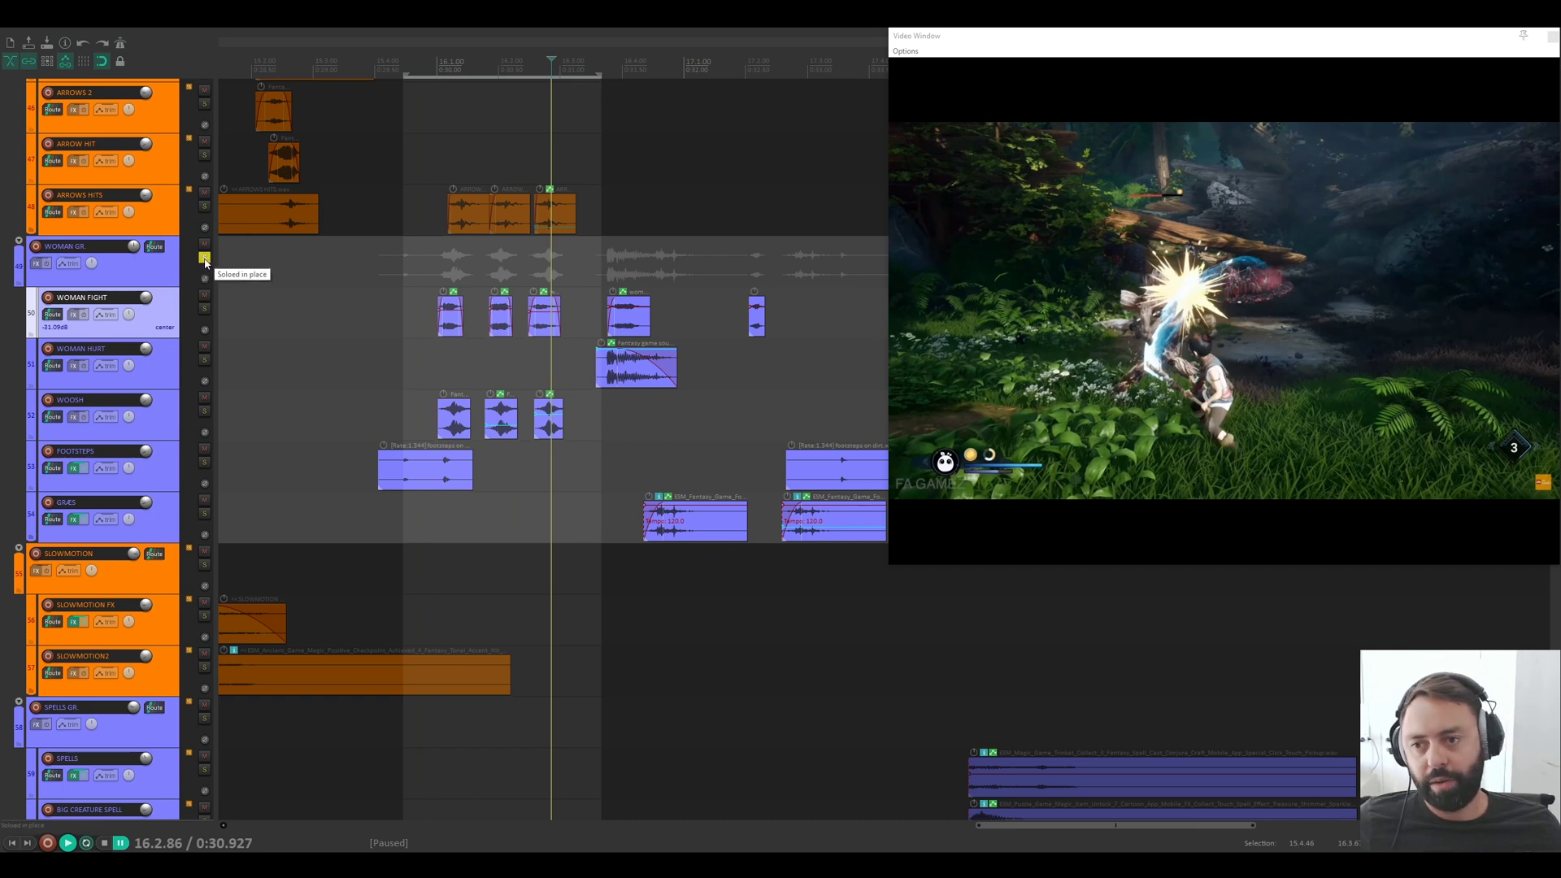
pyautogui.click(204, 257)
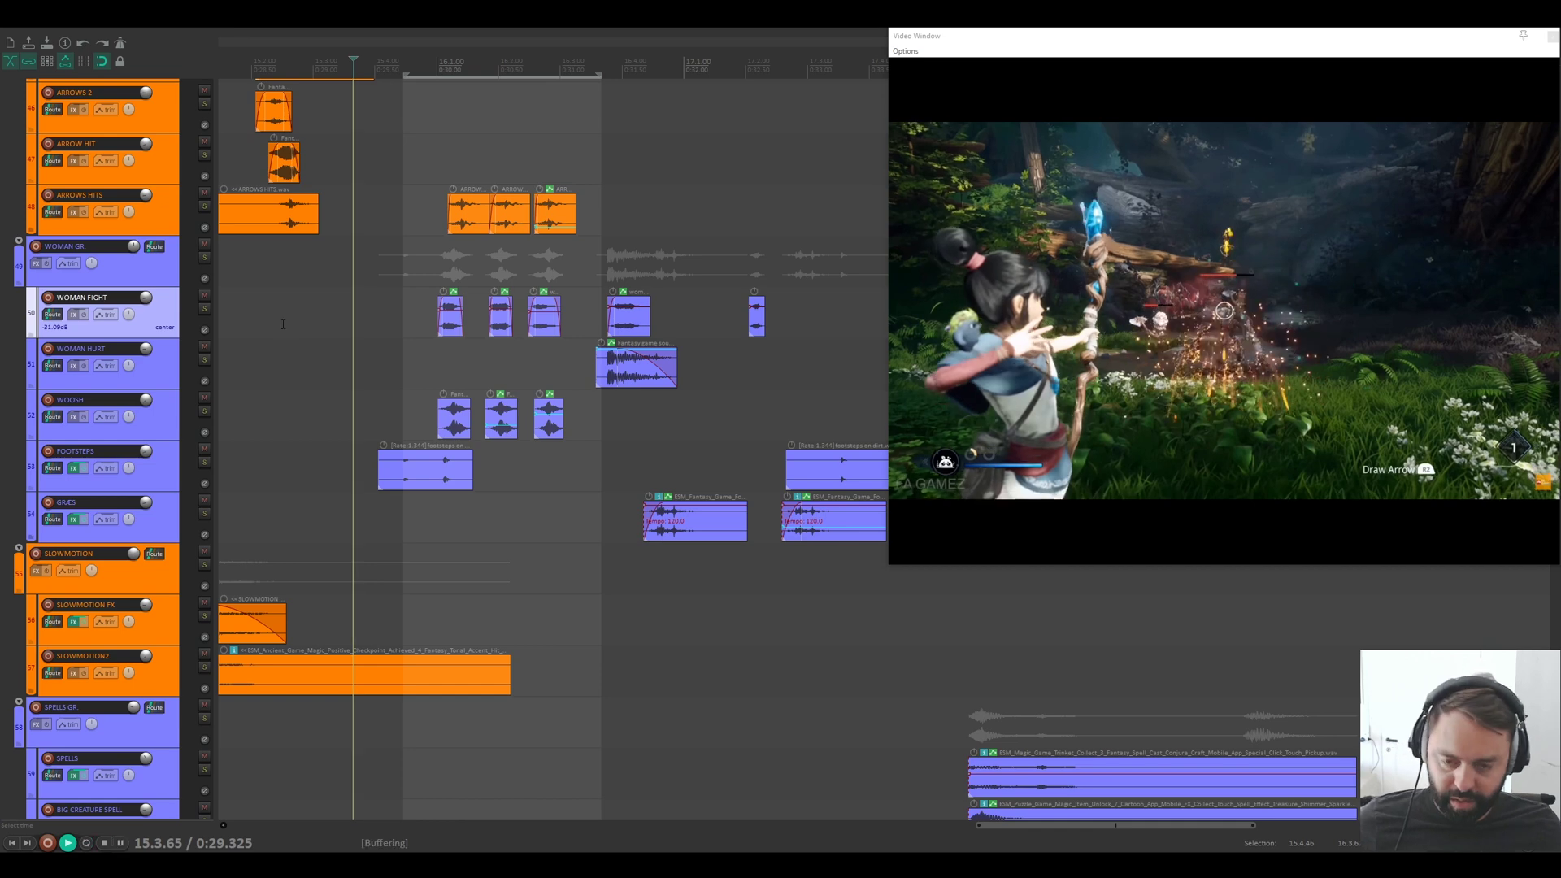
pyautogui.press('space')
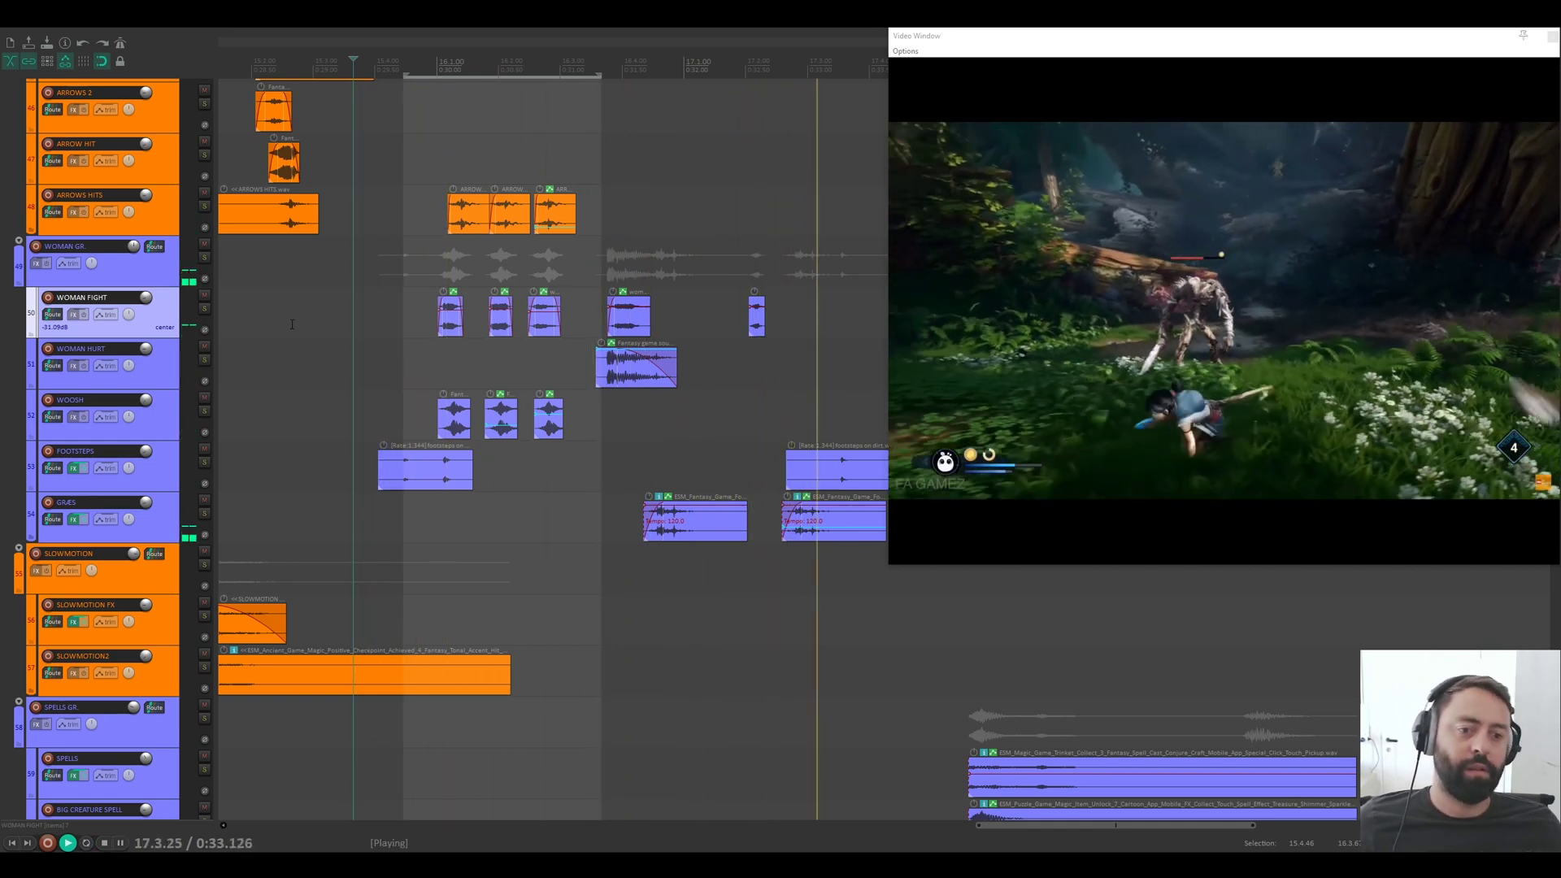
# Step: Pause the playback, and play a short passage of the full mix from shortly before the long SPELLS clip
pyautogui.press('space')
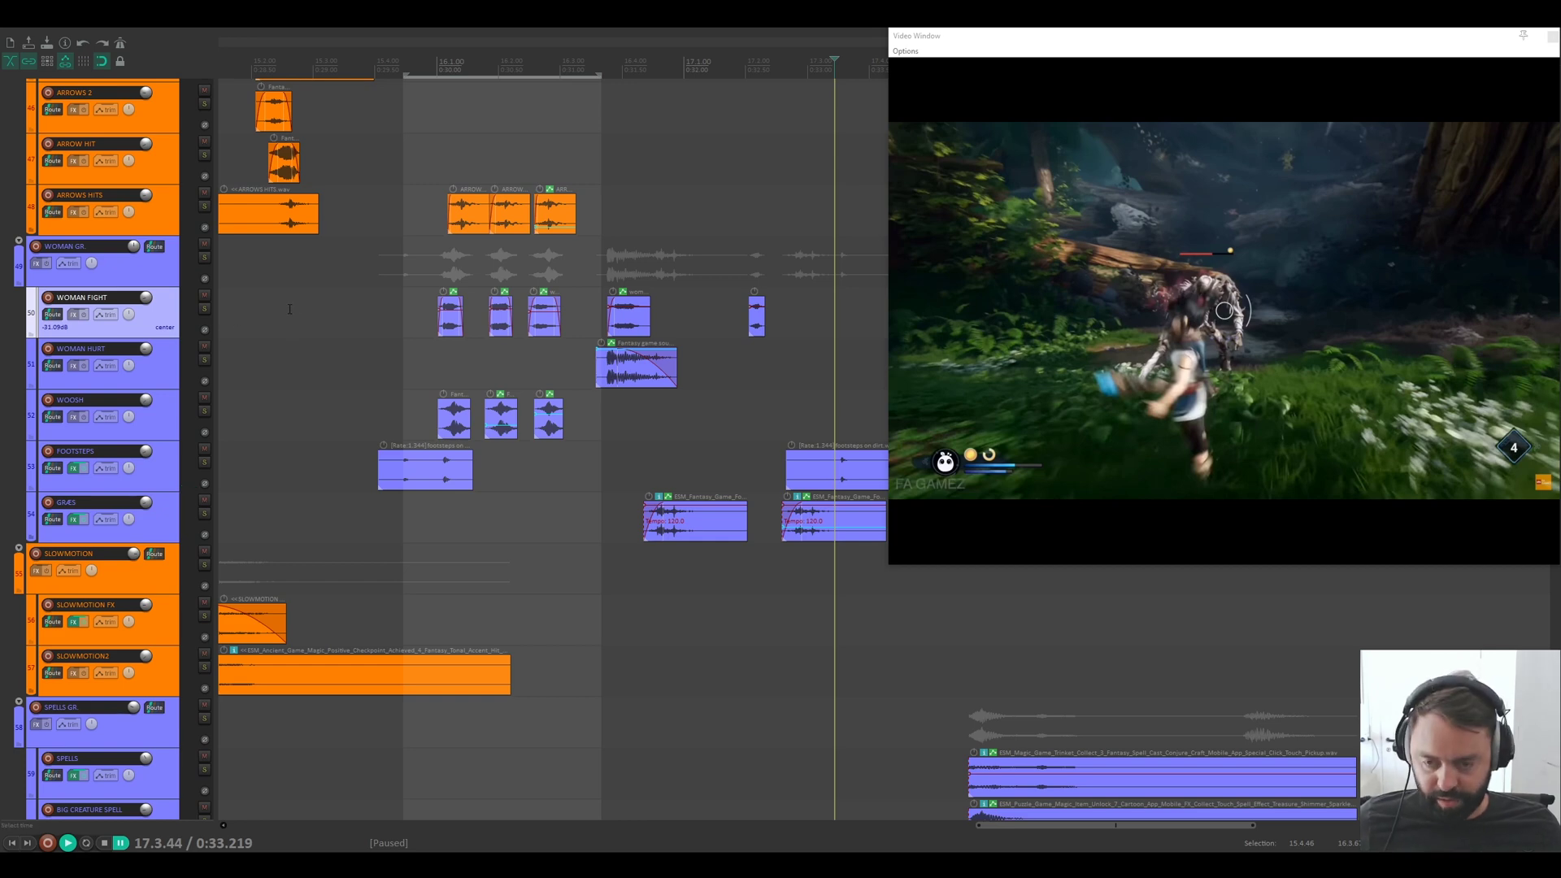
pyautogui.scroll(-3, 461, 360)
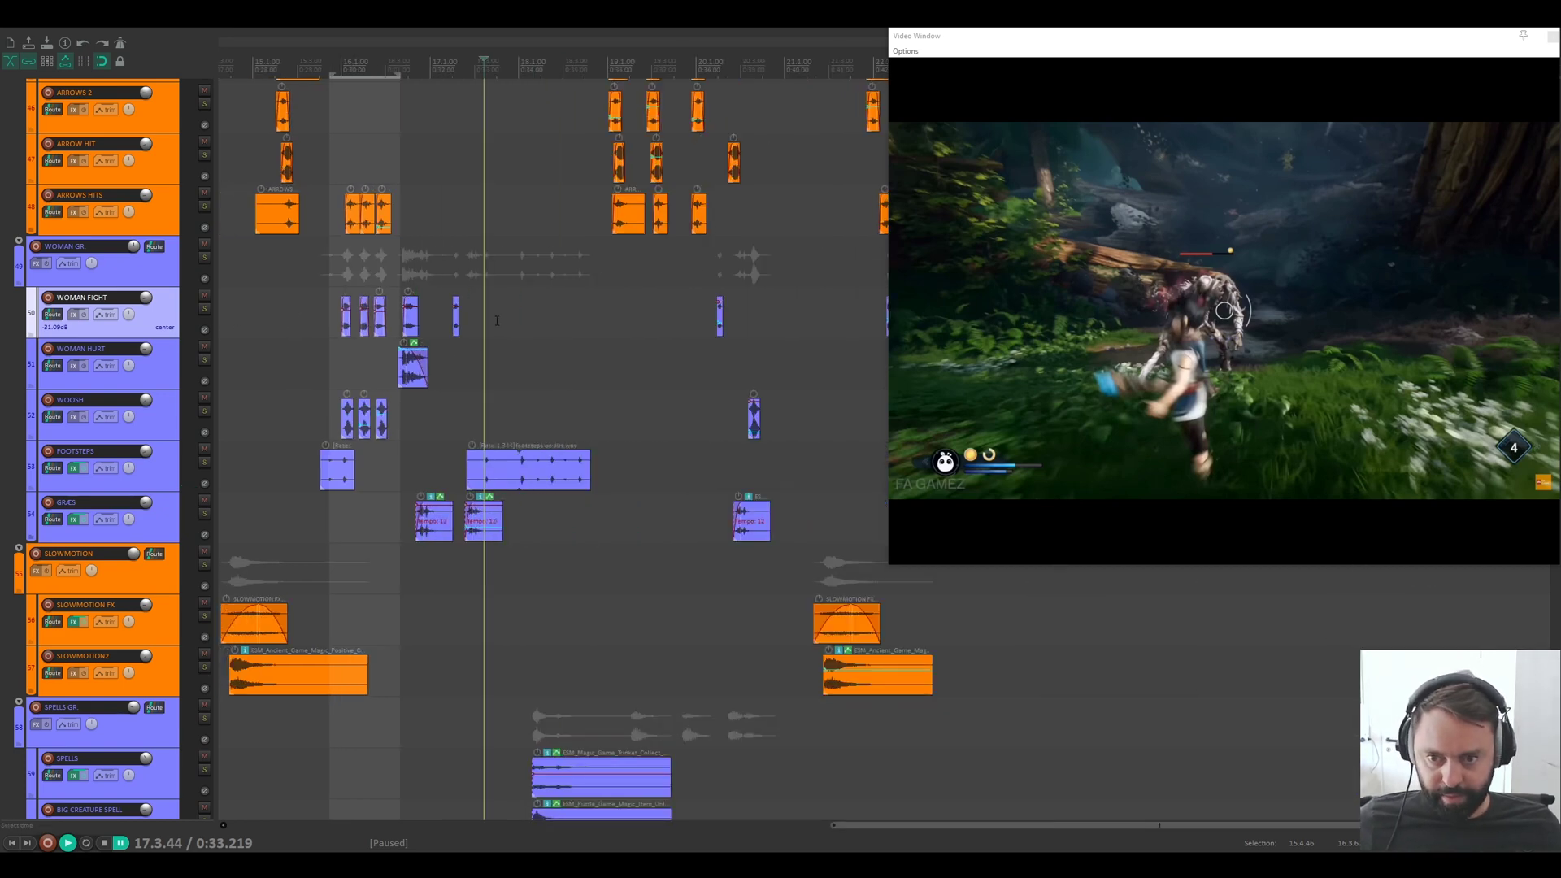
pyautogui.click(497, 321)
pyautogui.press('space')
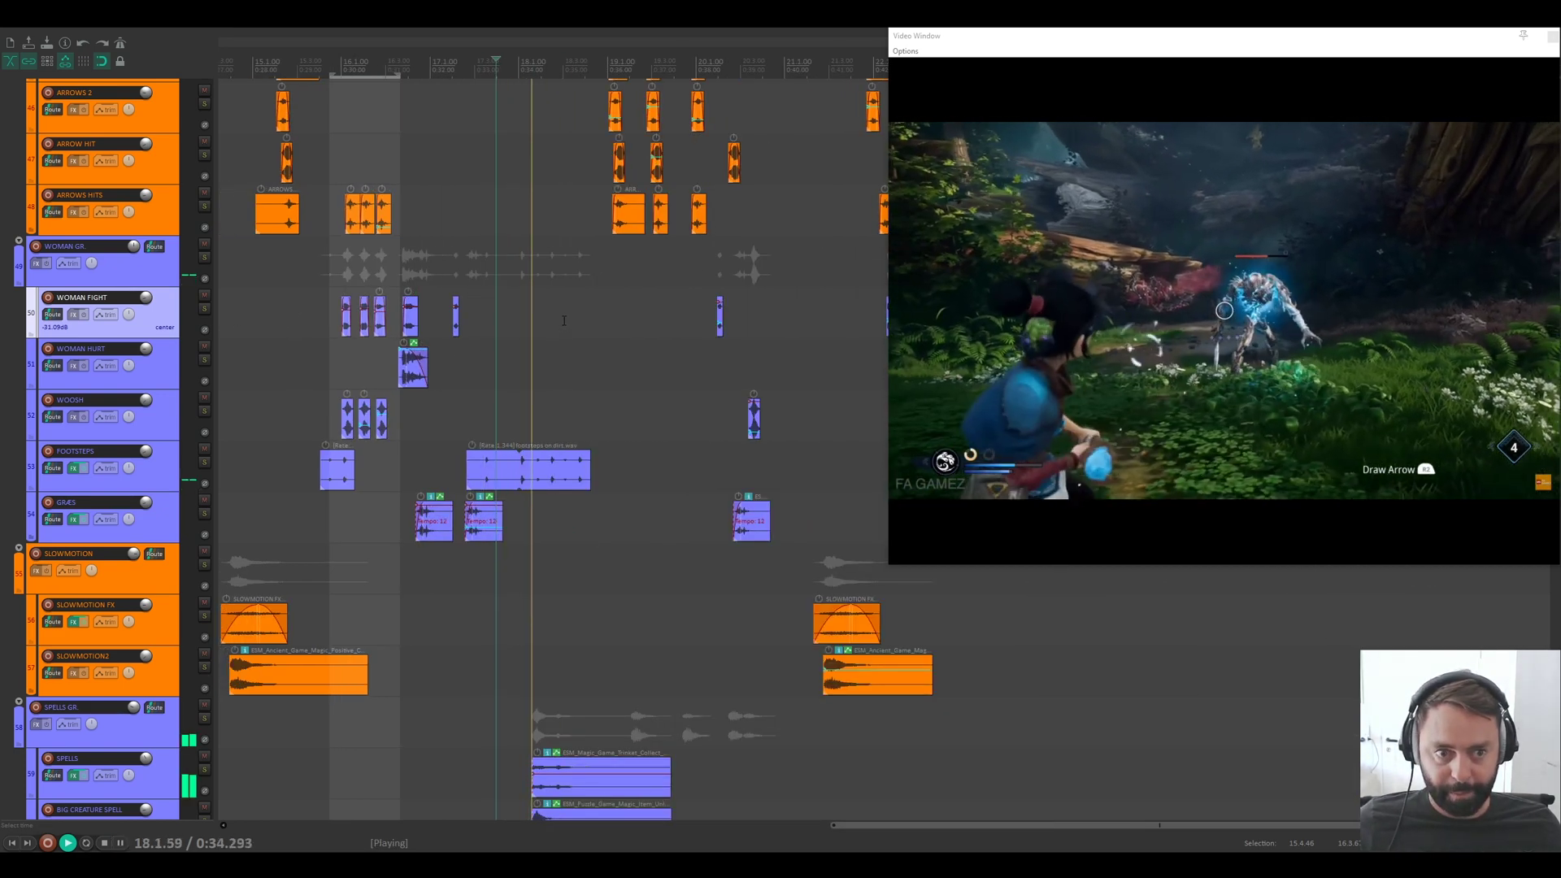
pyautogui.press('space')
# Step: Replay the full mix from just before the long FOOTSTEPS clip, and again from its start through to the second SLOWMOTION group
pyautogui.click(462, 396)
pyautogui.press('space')
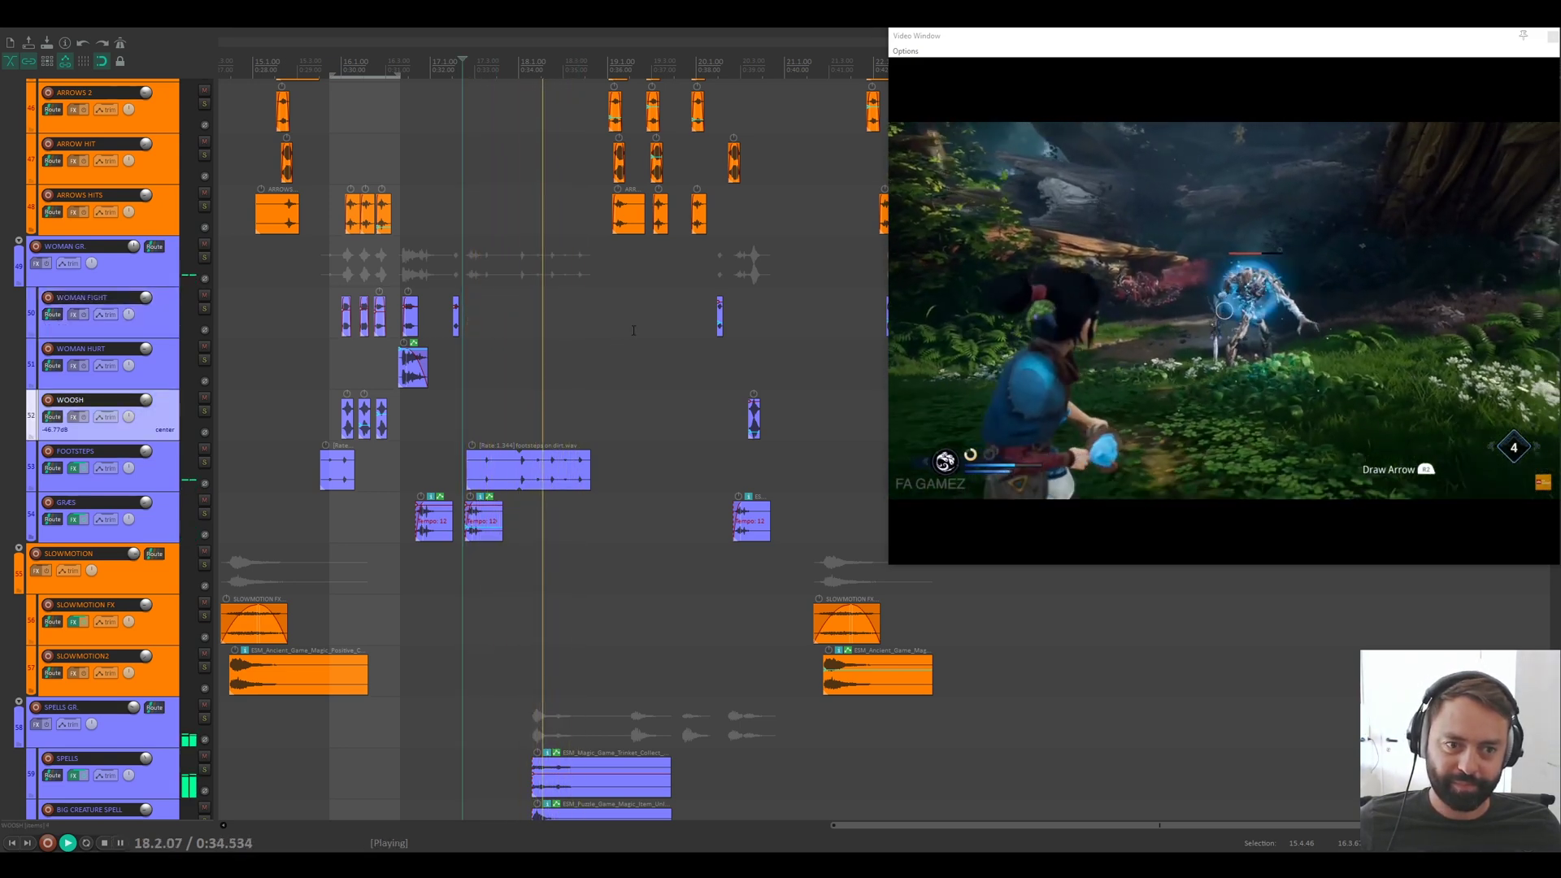
pyautogui.press('Return')
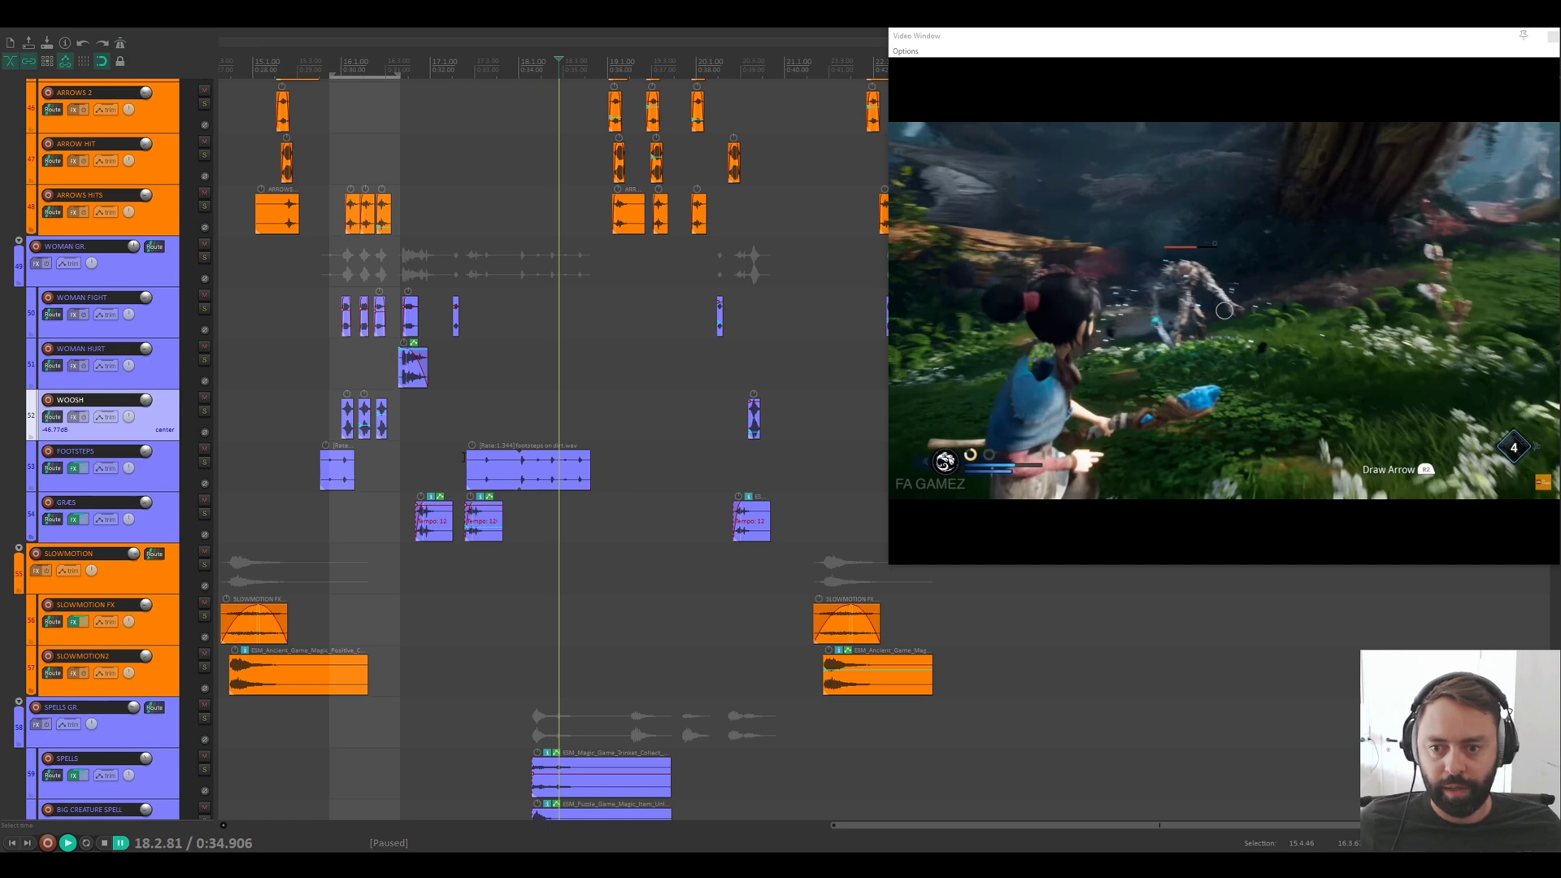
pyautogui.click(465, 455)
pyautogui.press('space')
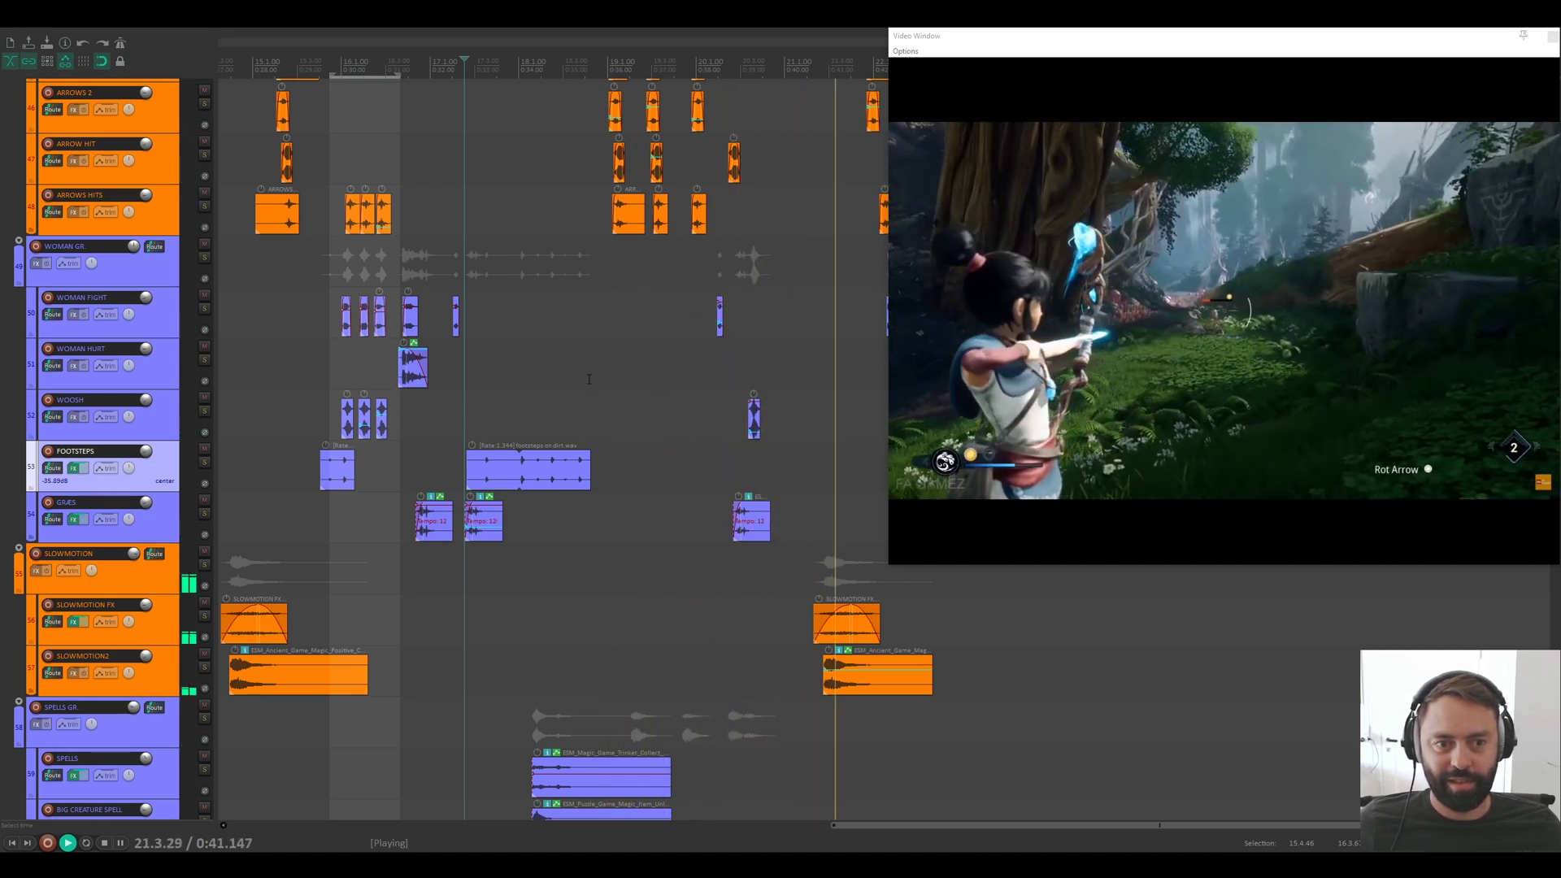
pyautogui.press('space')
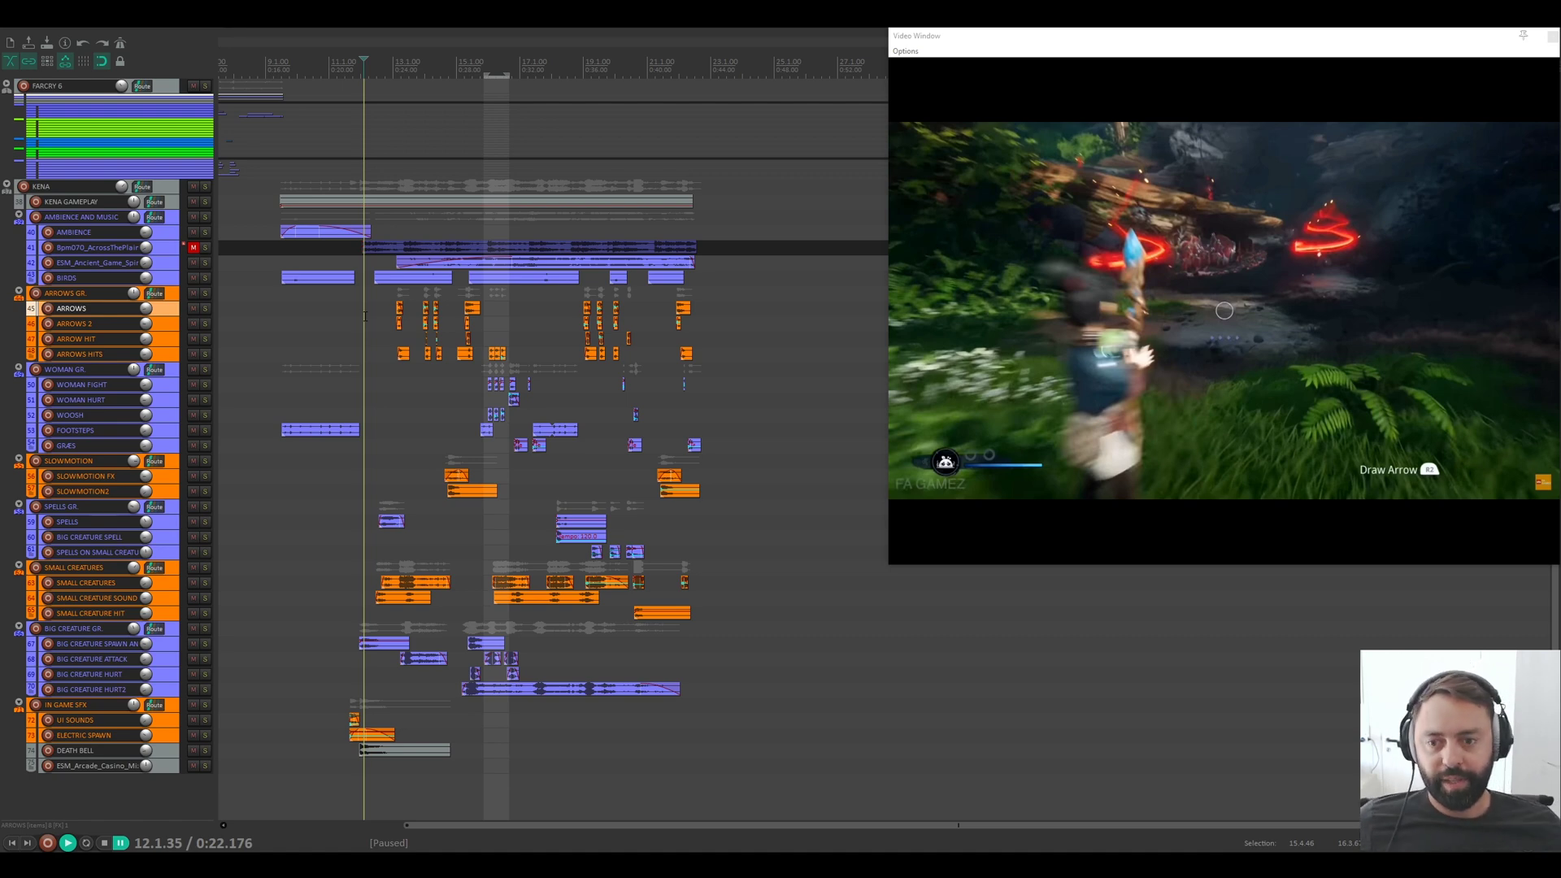
# Step: Place the playback position just before the first clips of the ARROWS GR. folder
pyautogui.click(385, 301)
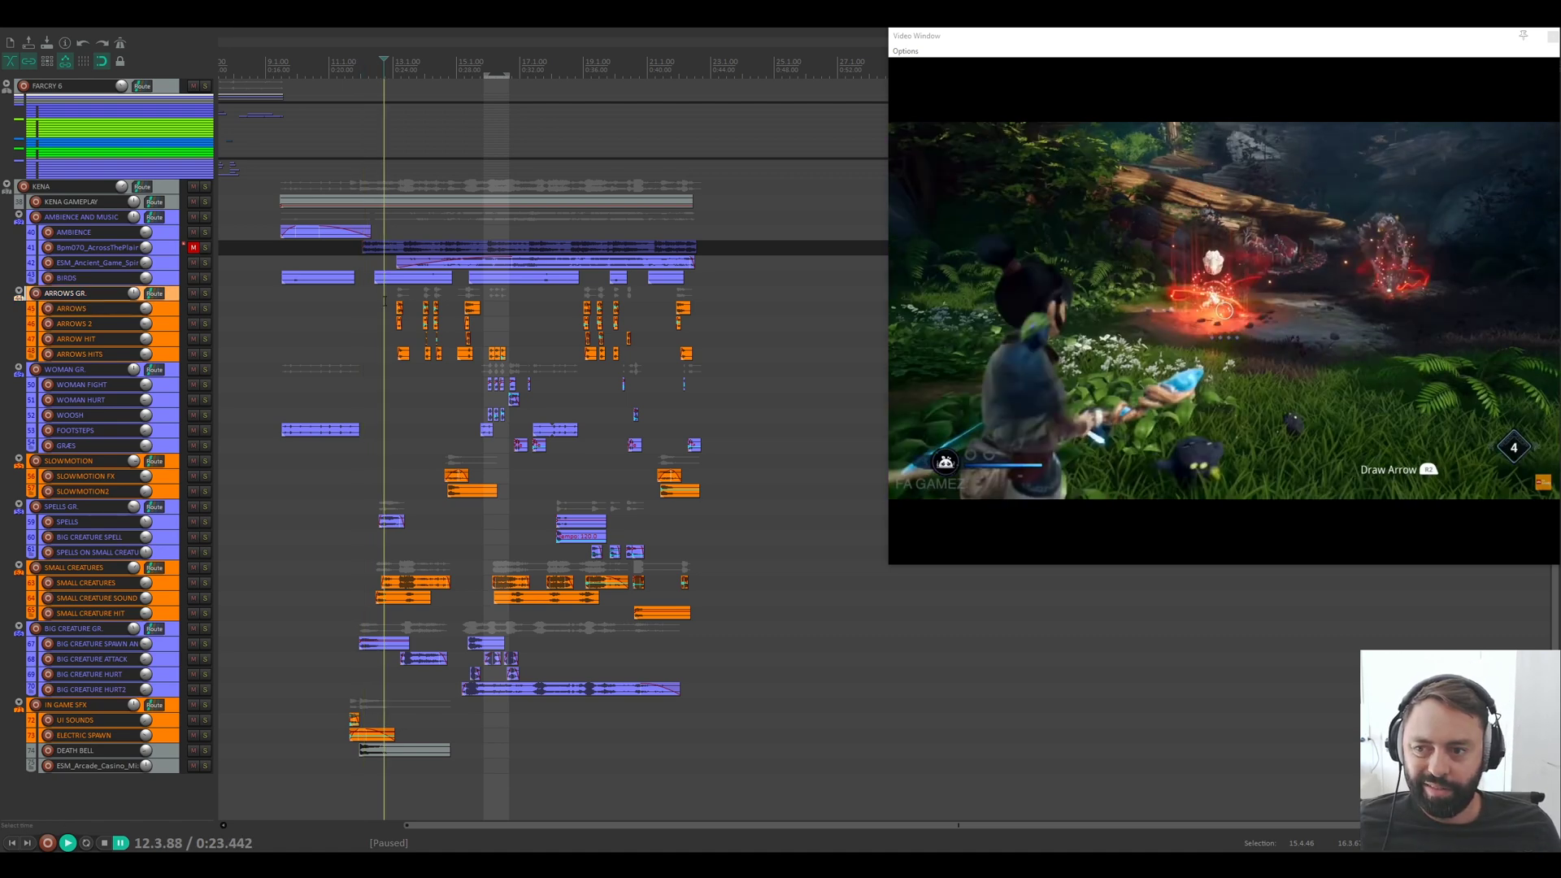